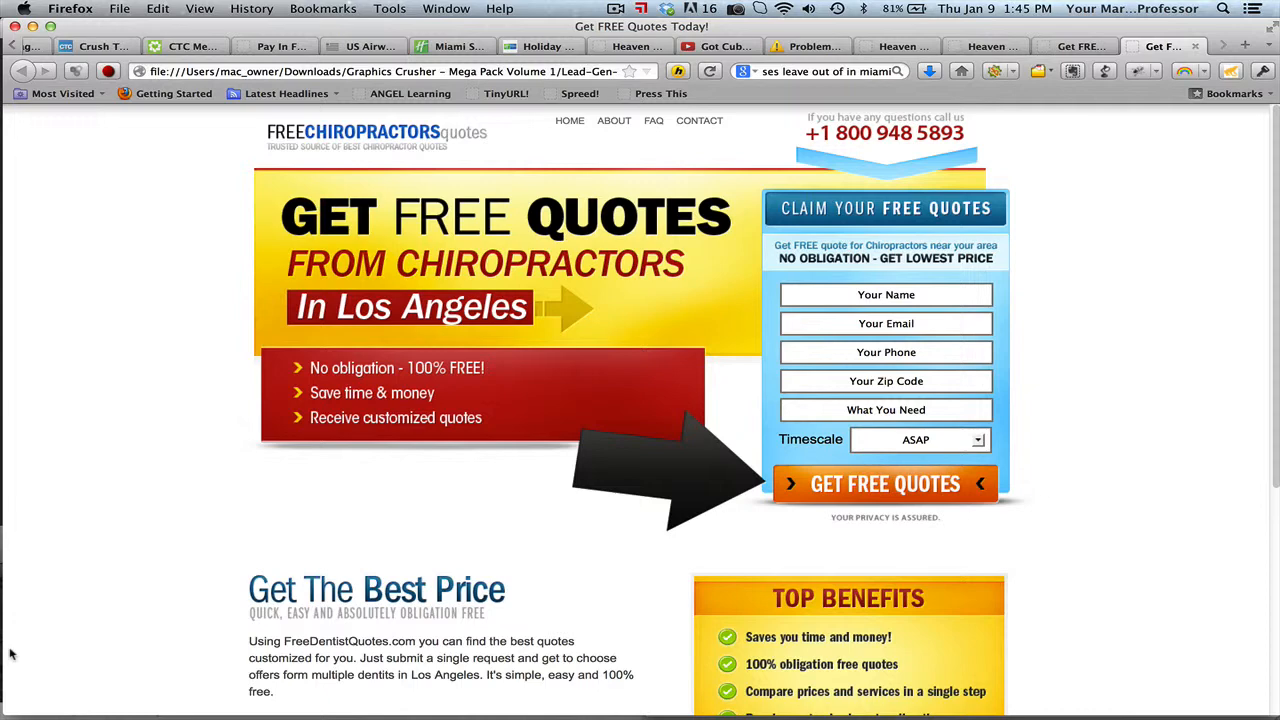
# Switch to Finder and open 02.html from the Chiropractors folder inside the 02 folder of Lead-Gen-Crusher in the browser
pyautogui.moveTo(44, 697)
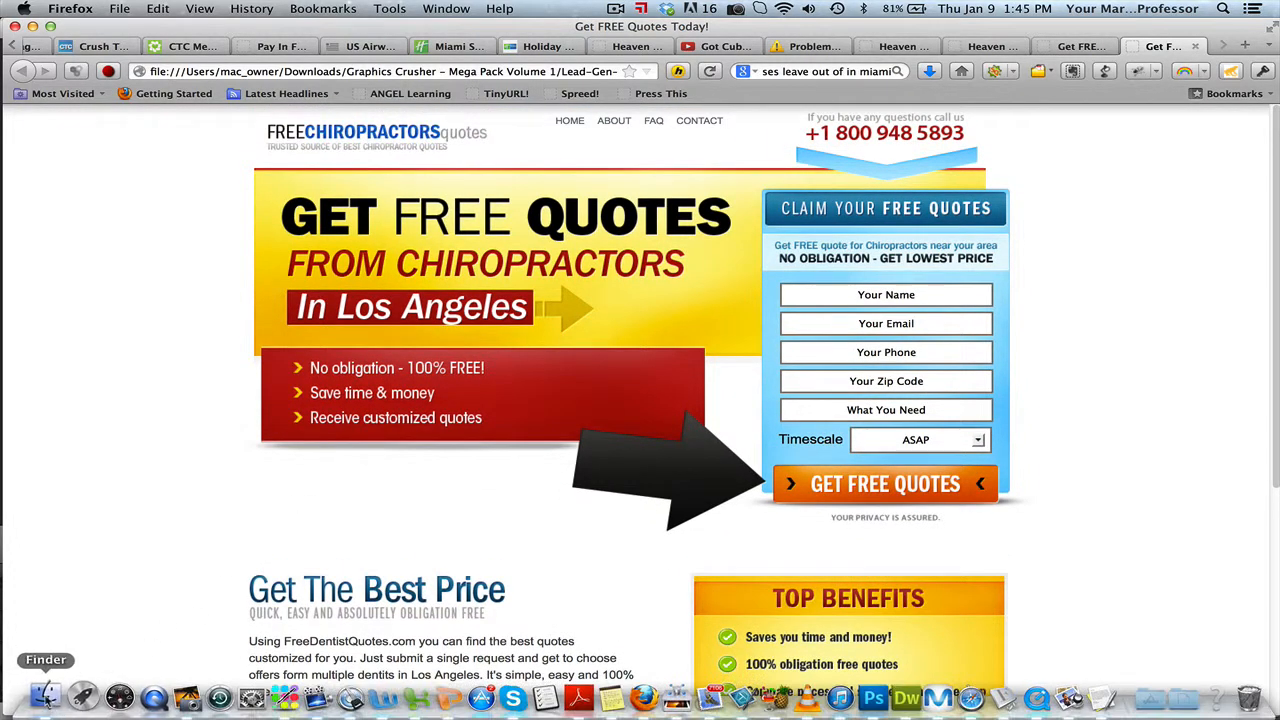
pyautogui.click(40, 710)
pyautogui.doubleClick(387, 138)
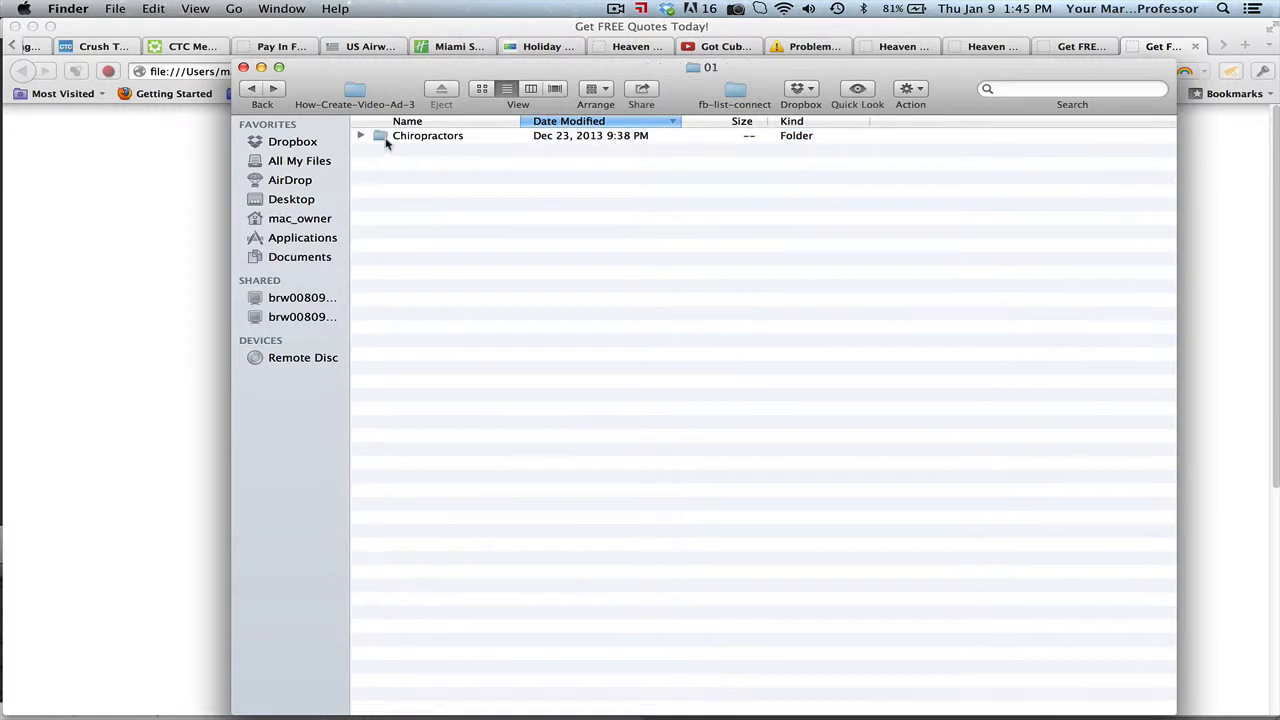
pyautogui.doubleClick(390, 136)
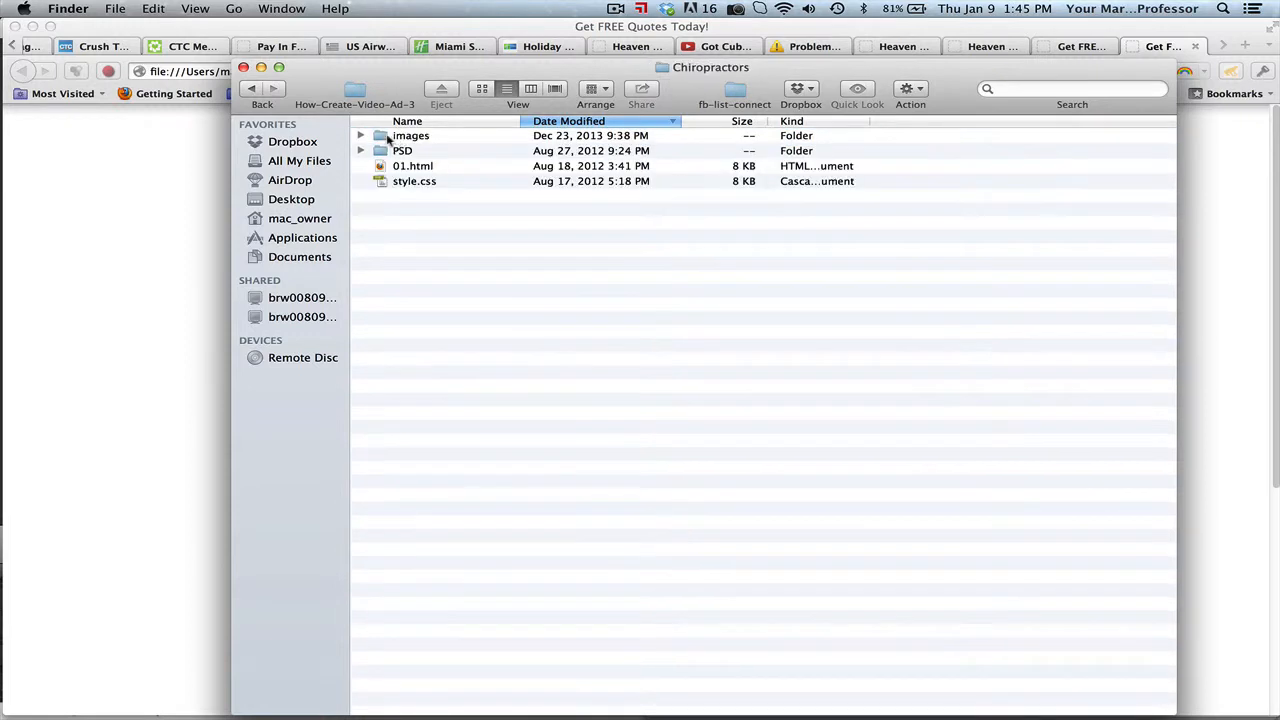
pyautogui.click(247, 90)
pyautogui.click(258, 92)
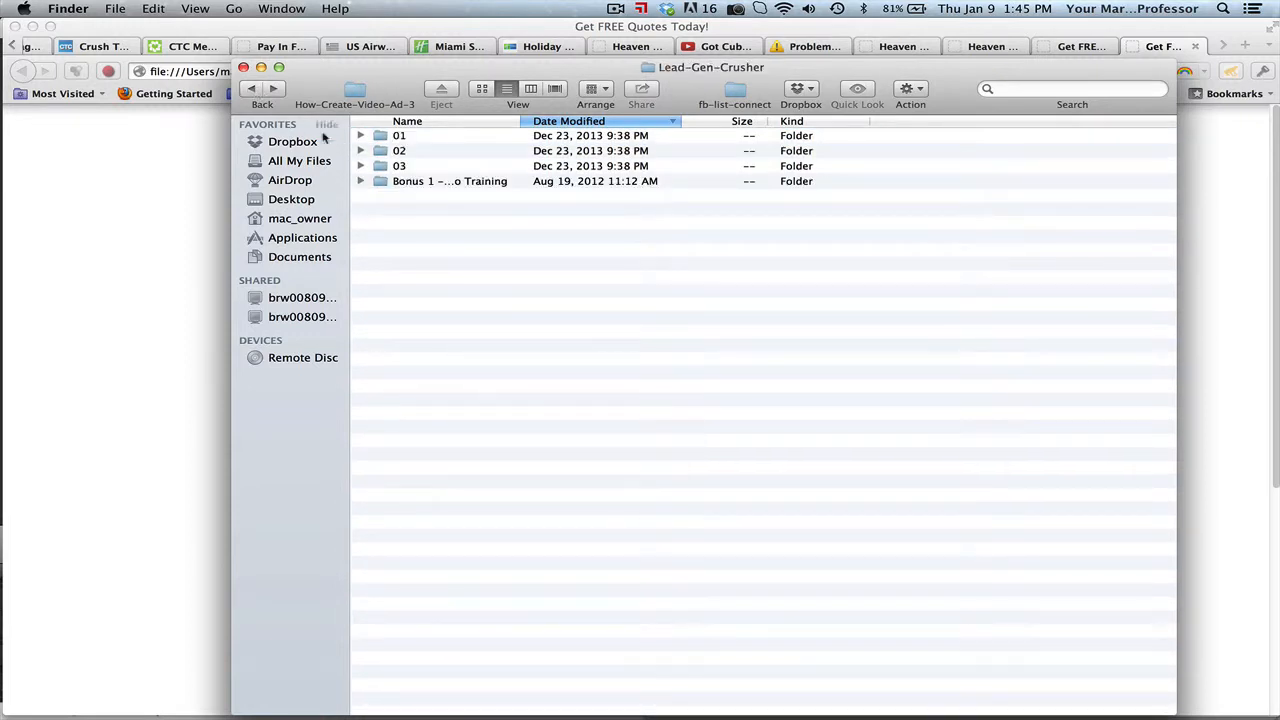
pyautogui.doubleClick(393, 156)
pyautogui.doubleClick(407, 137)
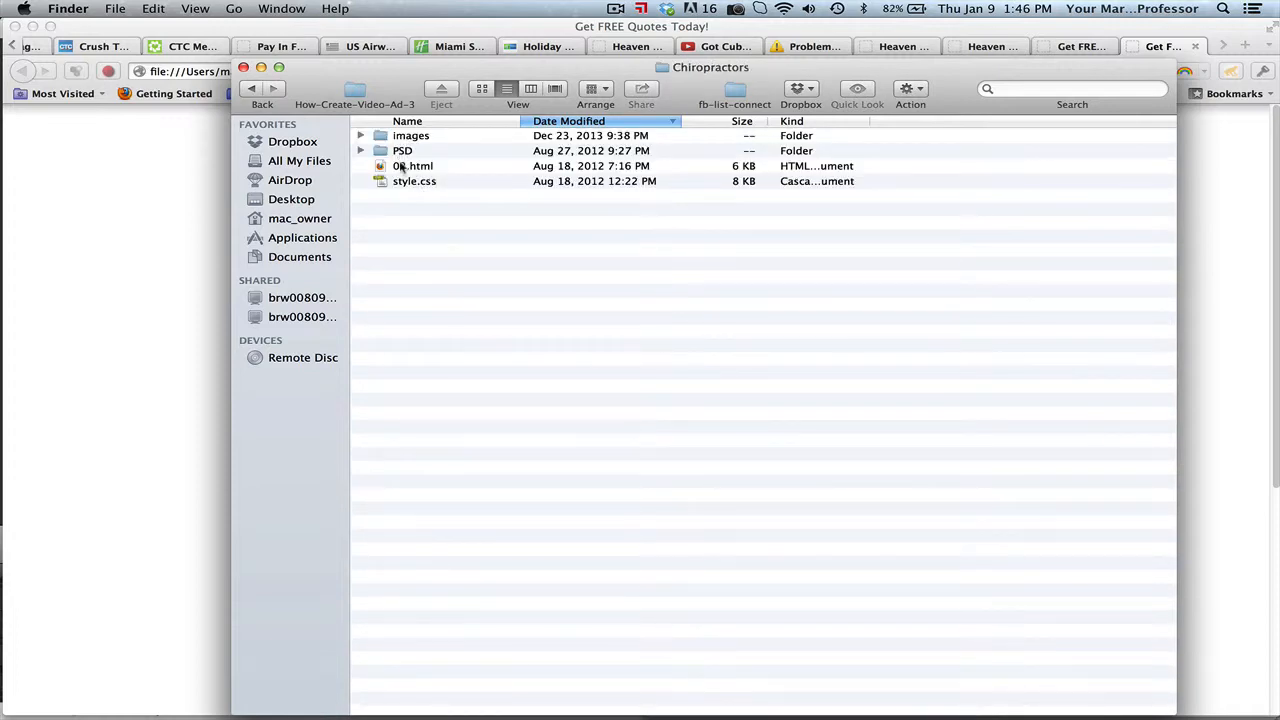
pyautogui.doubleClick(400, 167)
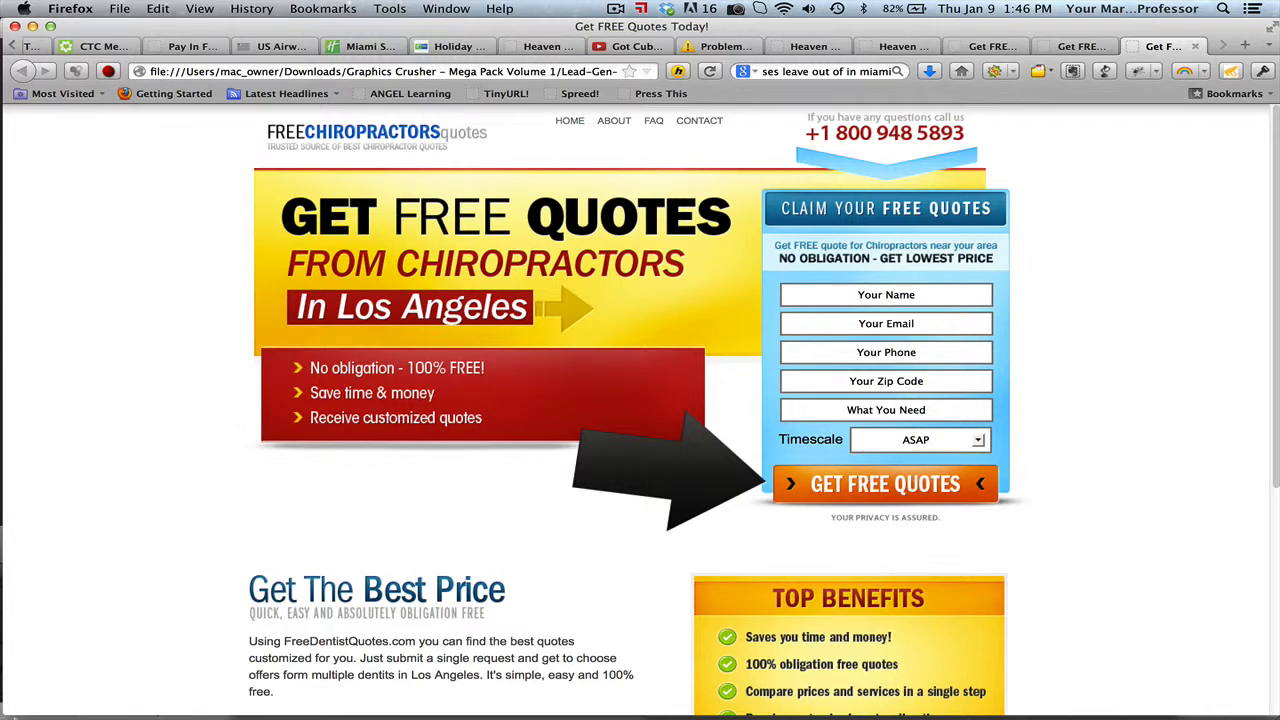
# Return to Finder and open 02.html with Adobe Dreamweaver CS5
pyautogui.click(41, 694)
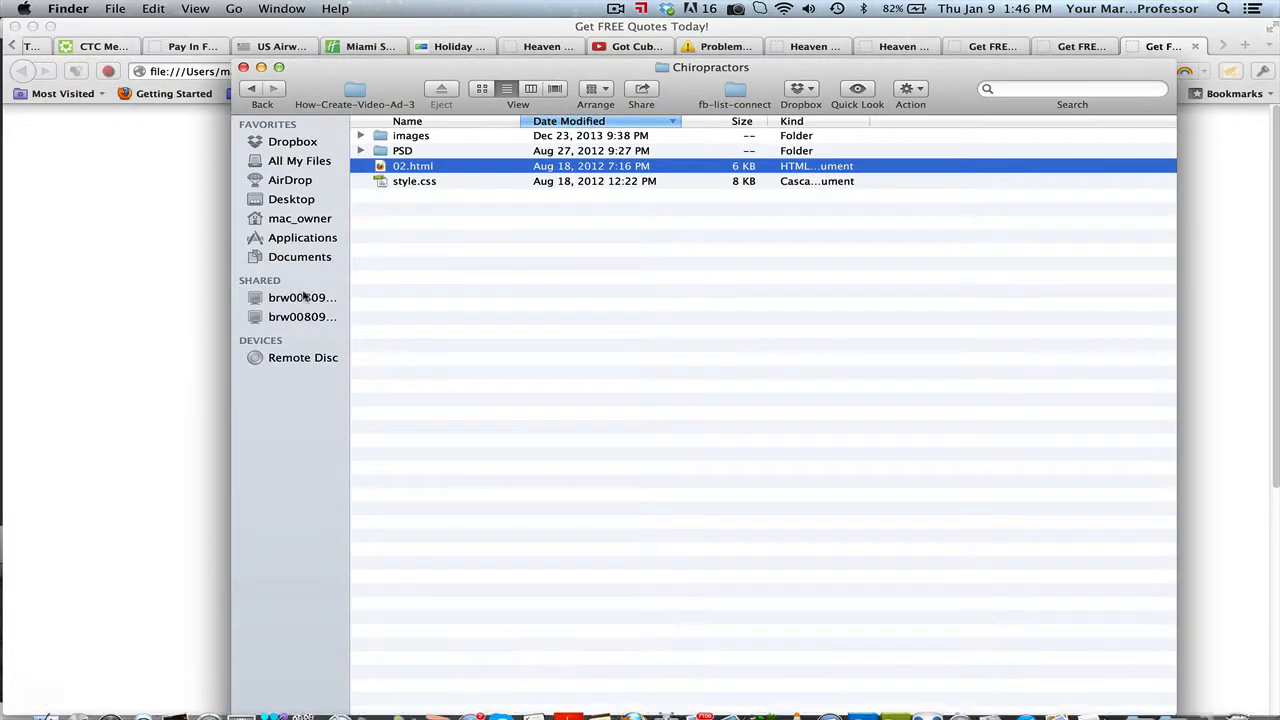
pyautogui.rightClick(437, 174)
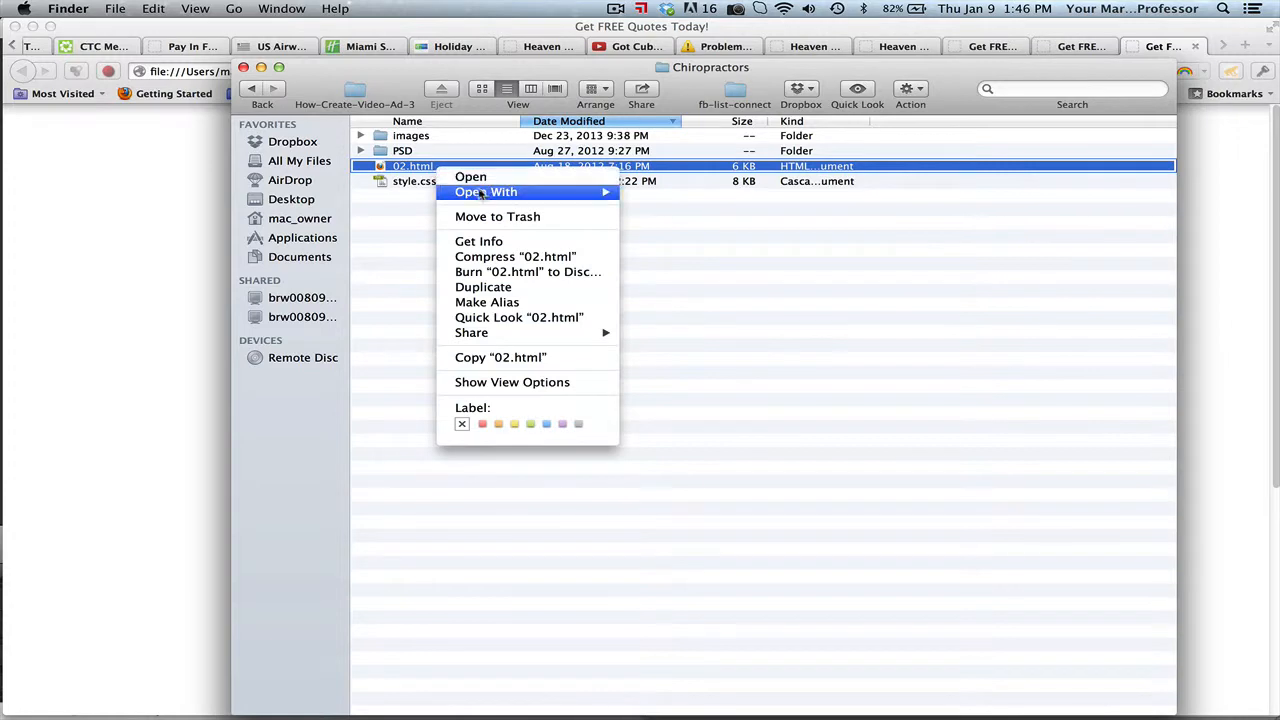
pyautogui.moveTo(486, 192)
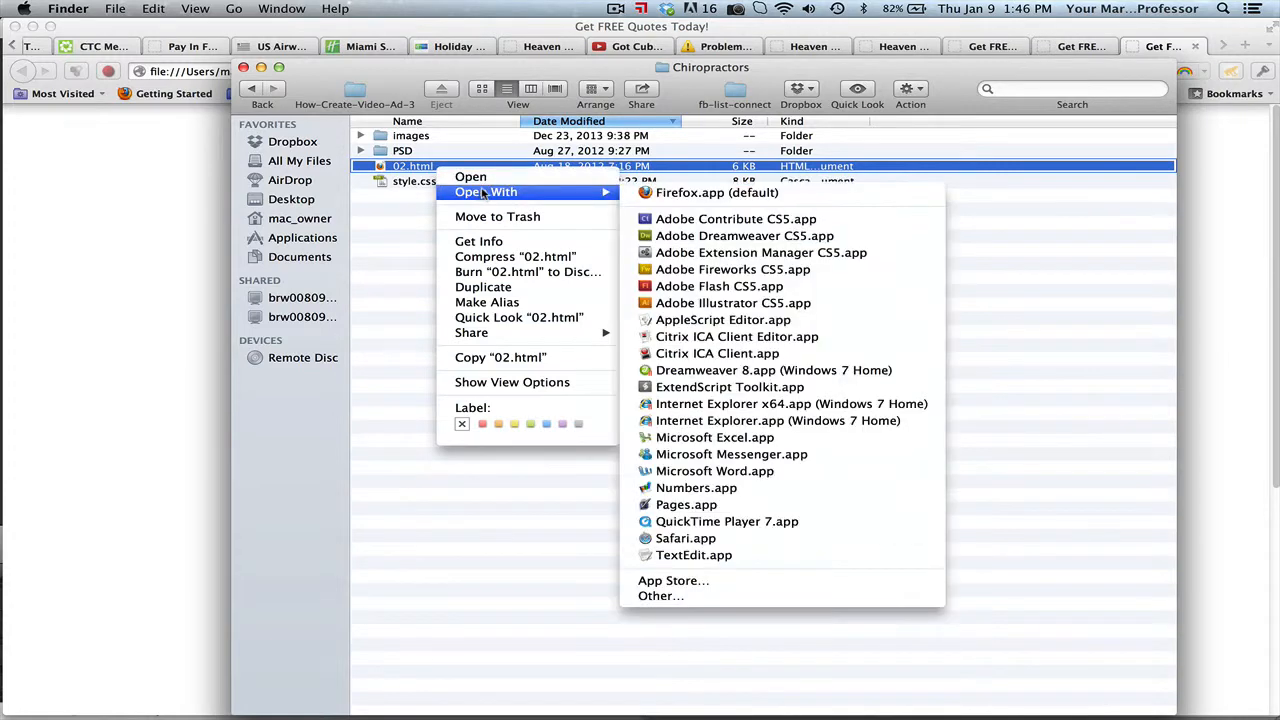
pyautogui.click(758, 237)
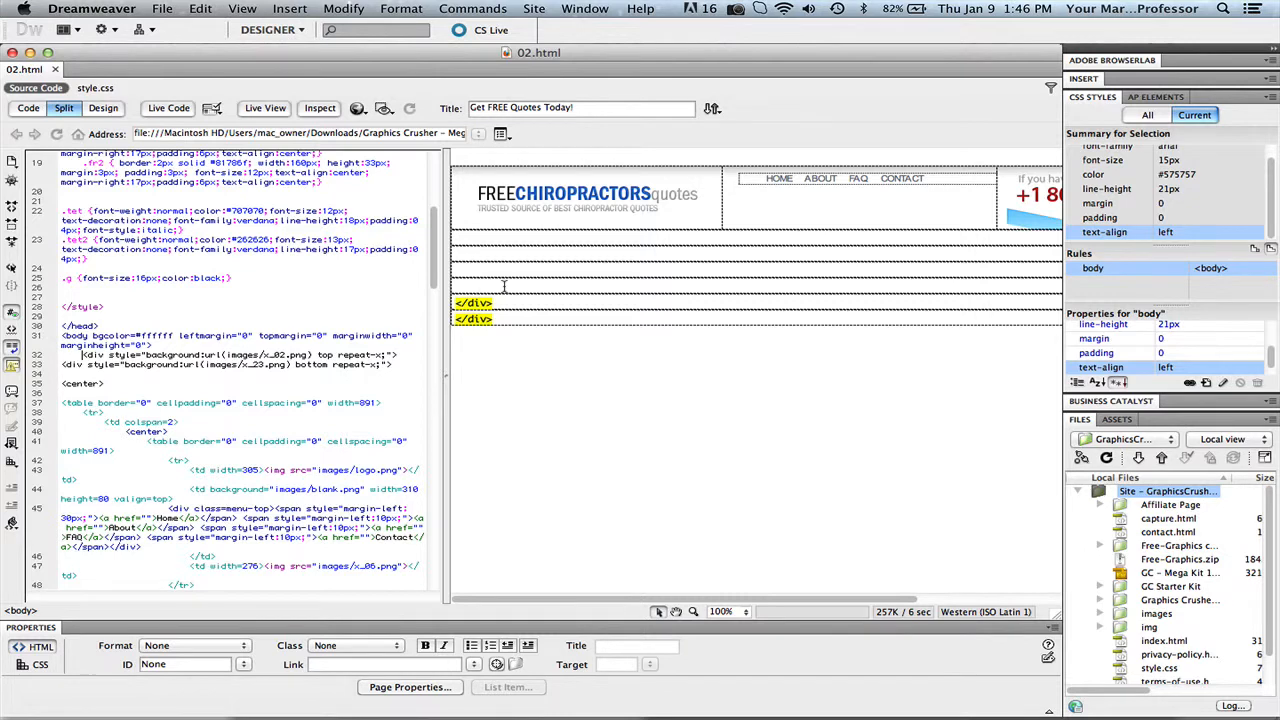
# Turn on Live View for 02.html and look through the rendered landing page and its code
pyautogui.hotkey('alt', 'F11')
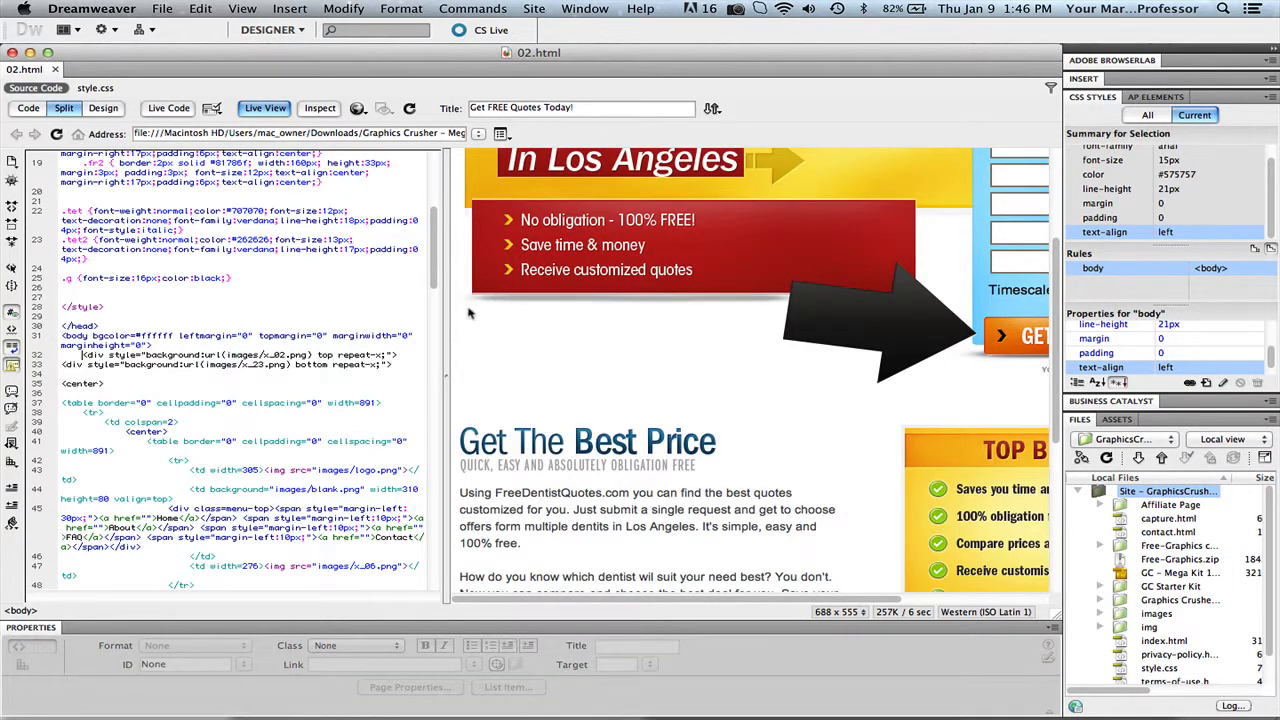
pyautogui.scroll(3, 568, 265)
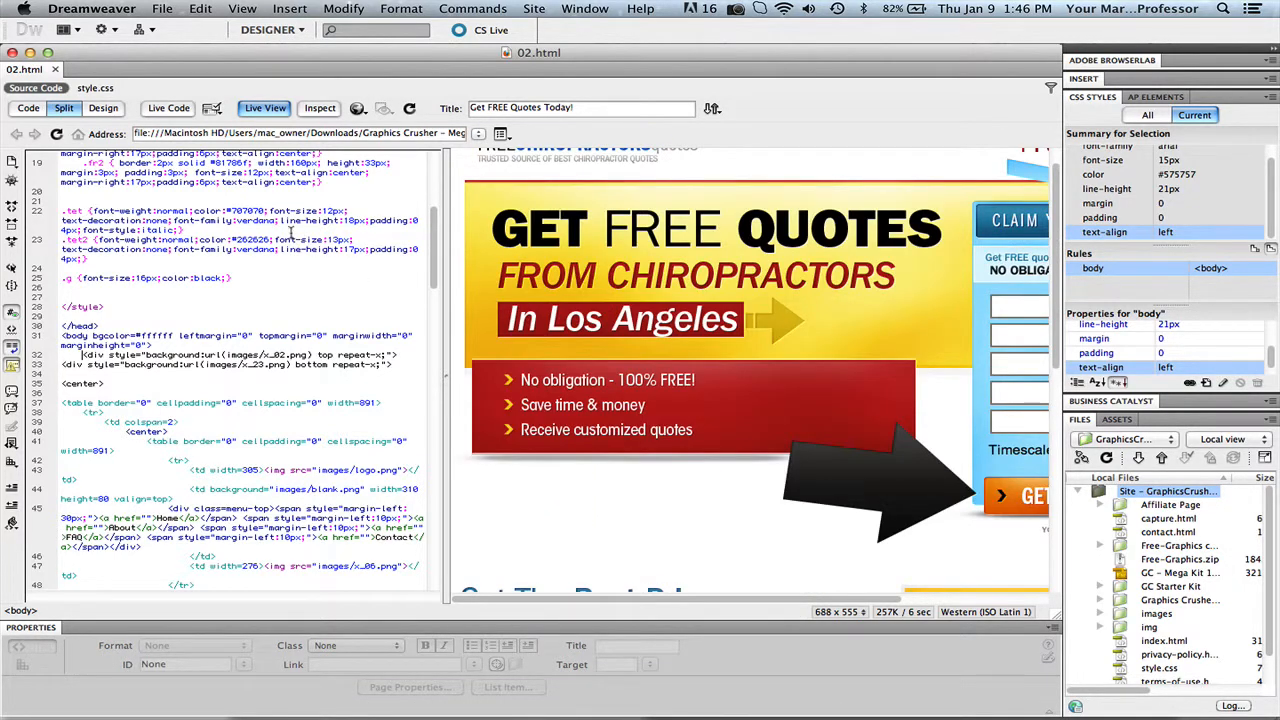
pyautogui.scroll(5, 318, 232)
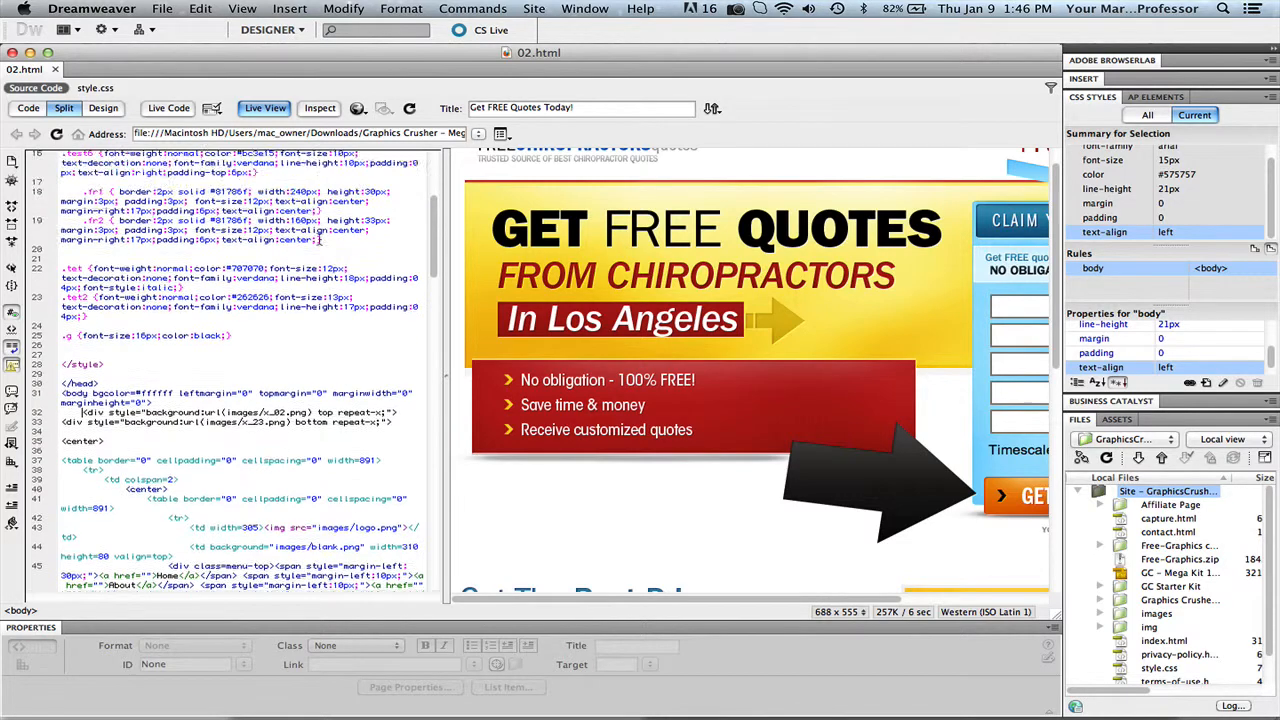
pyautogui.scroll(1, 666, 241)
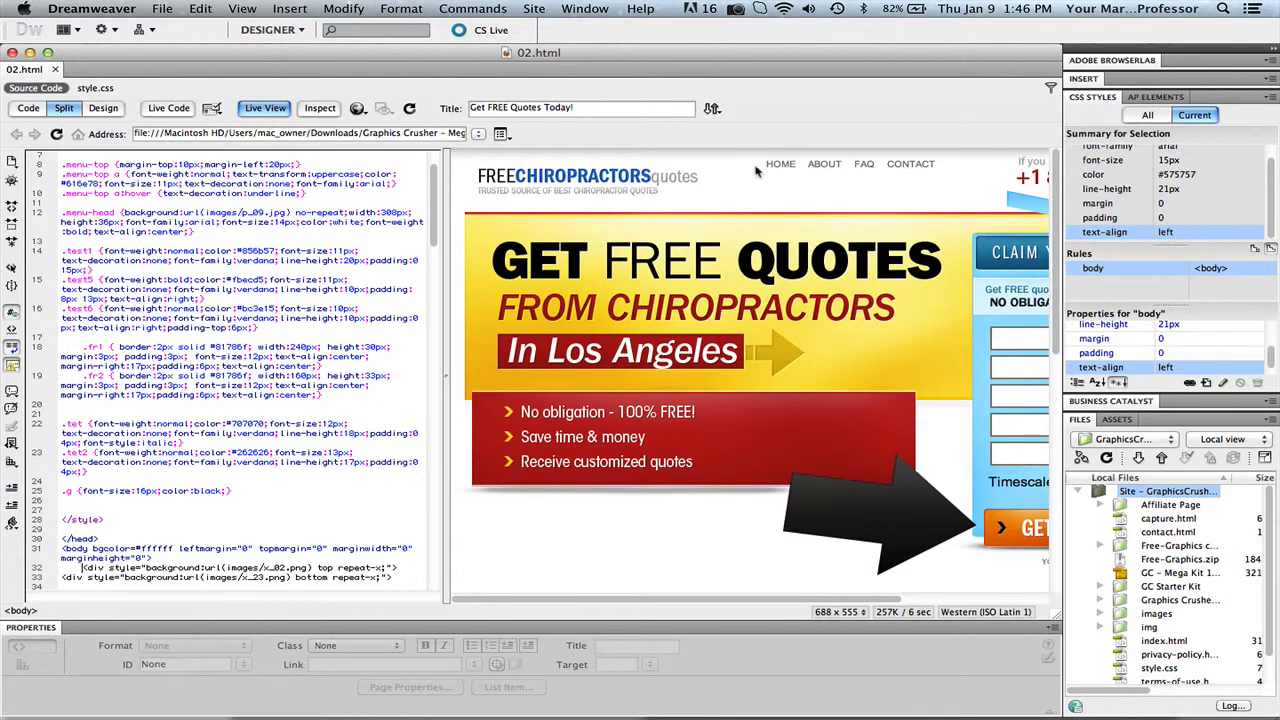
pyautogui.scroll(-10, 929, 172)
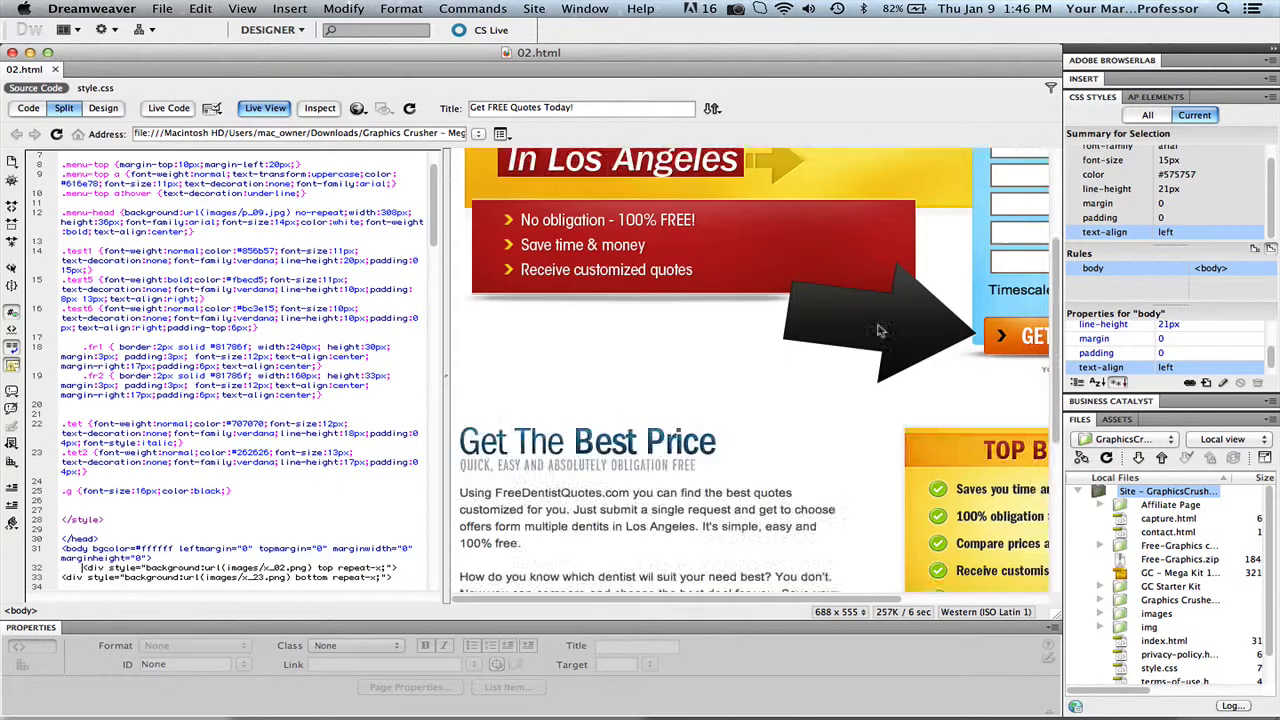
pyautogui.scroll(10, 818, 450)
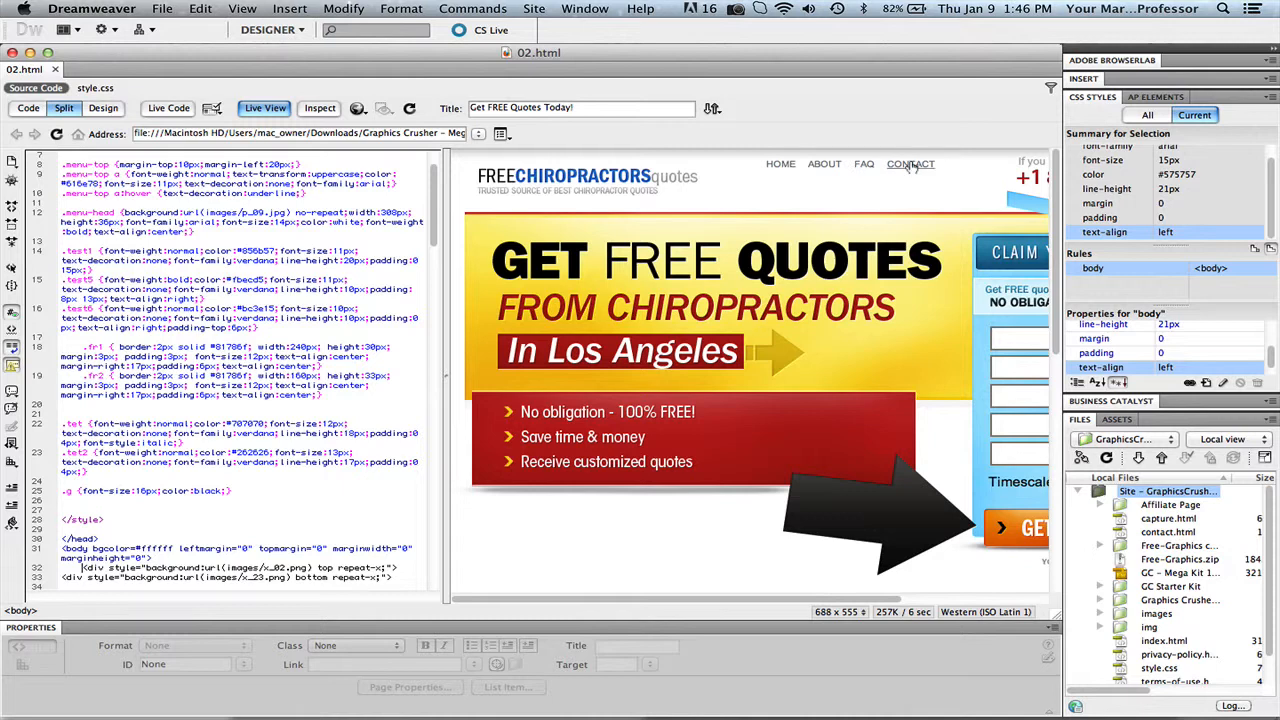
# Select the HOME link text in the navigation menu of the live preview
pyautogui.click(776, 164)
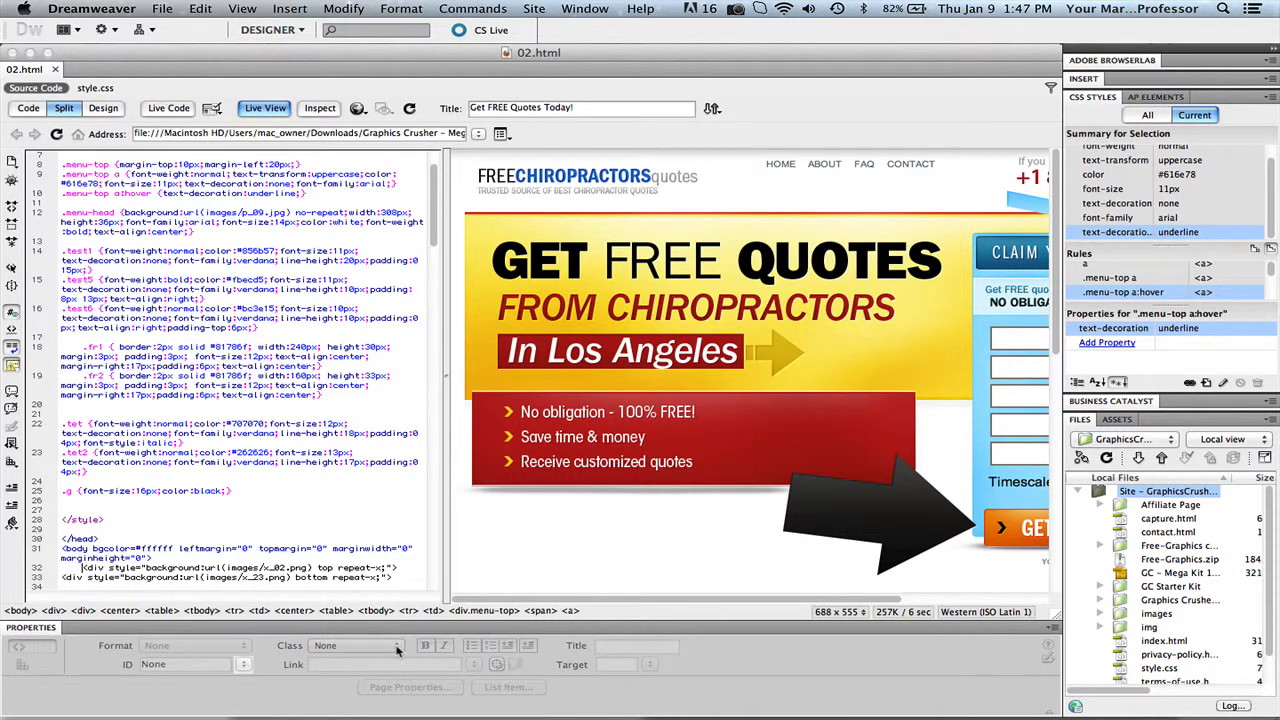
pyautogui.click(298, 365)
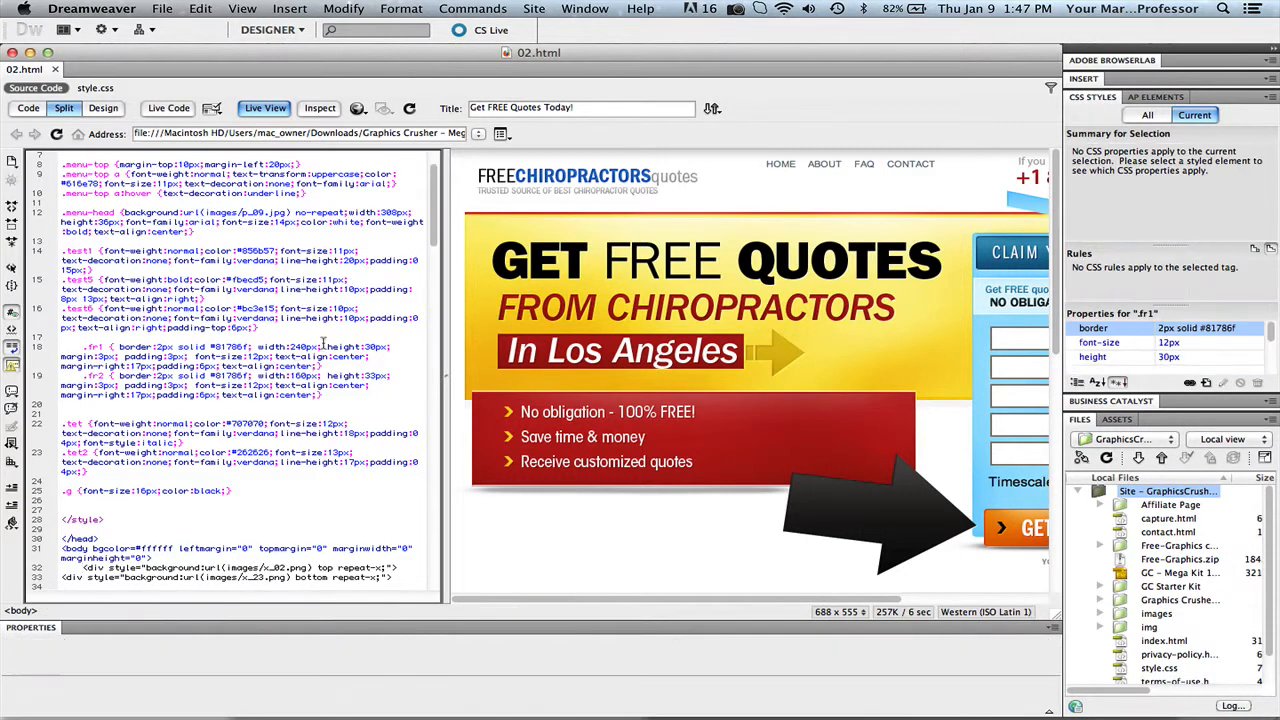
pyautogui.click(799, 162)
pyautogui.click(780, 163)
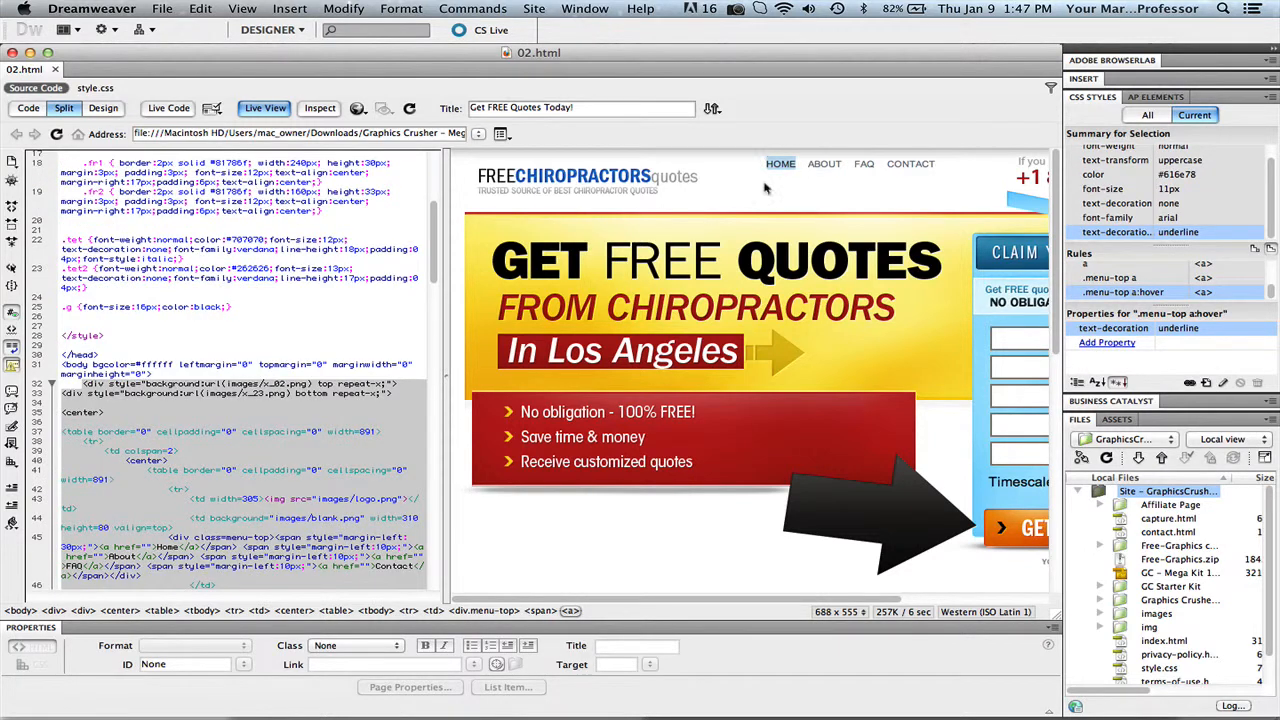
pyautogui.click(798, 160)
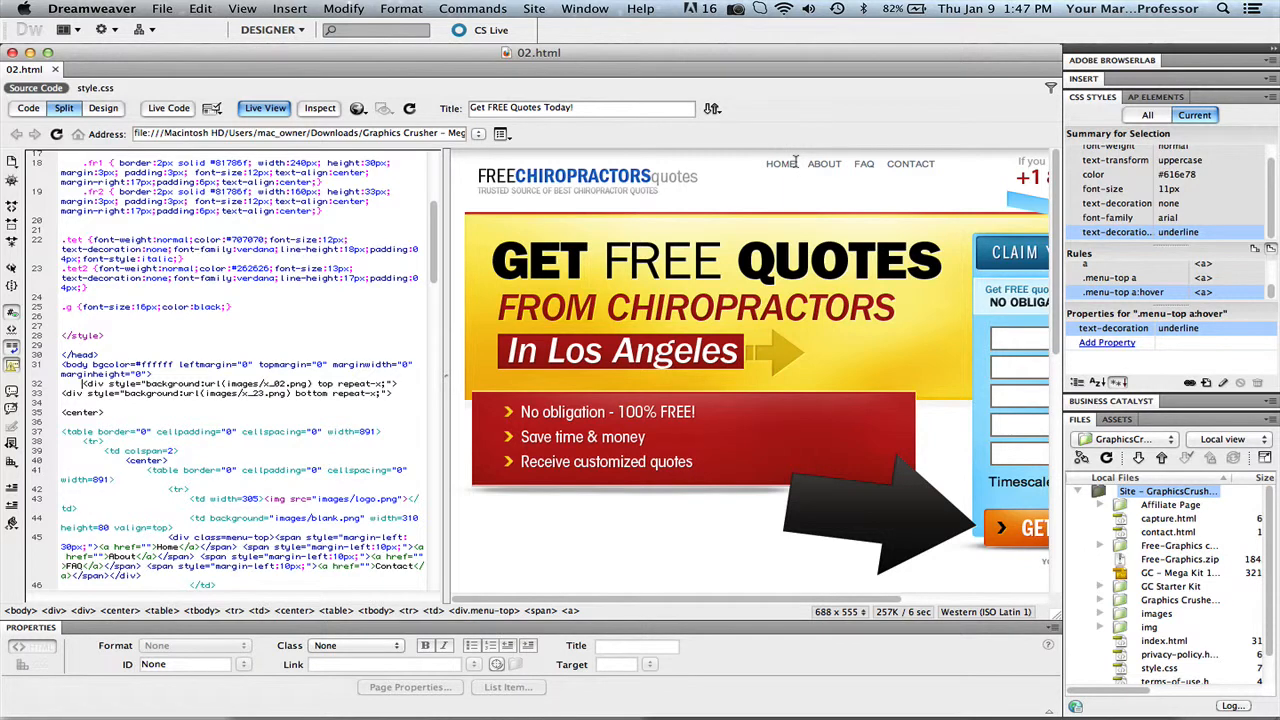
pyautogui.click(770, 161)
pyautogui.click(772, 163)
pyautogui.click(781, 164)
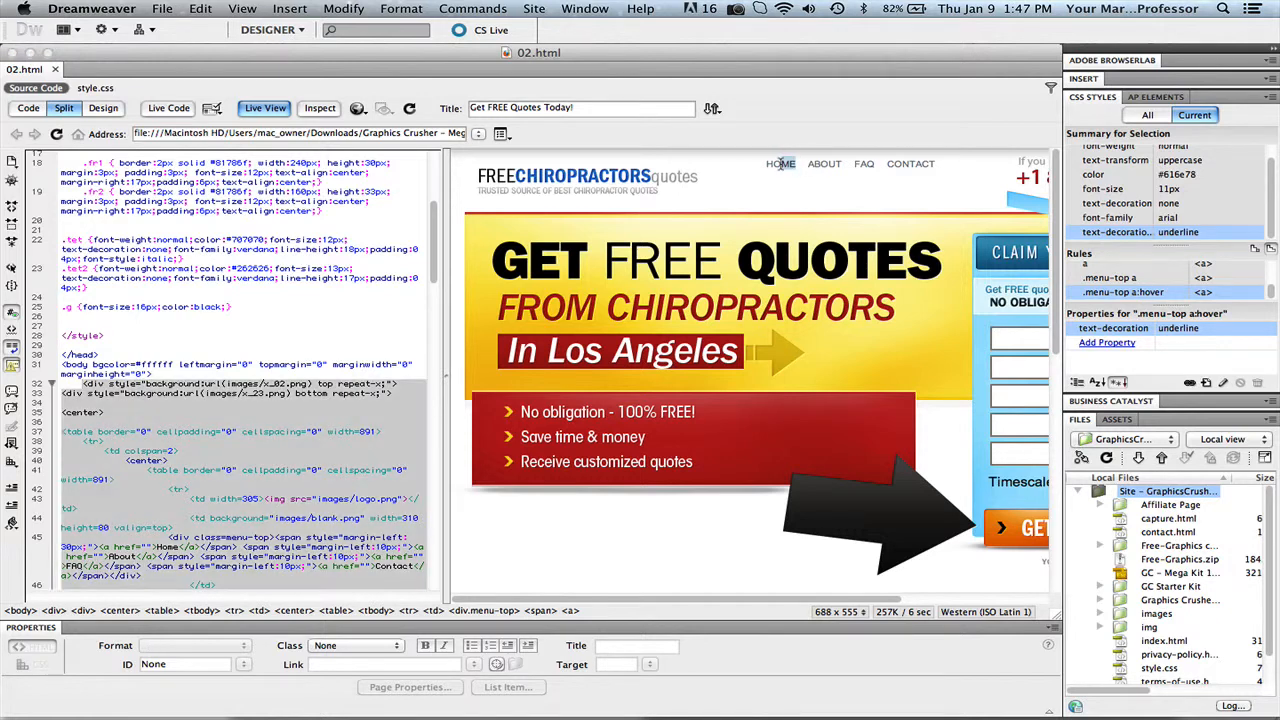
pyautogui.click(766, 164)
# Find HOME in the current document's source code with Find and Replace, keeping the match in view, and close the dialog
pyautogui.click(208, 8)
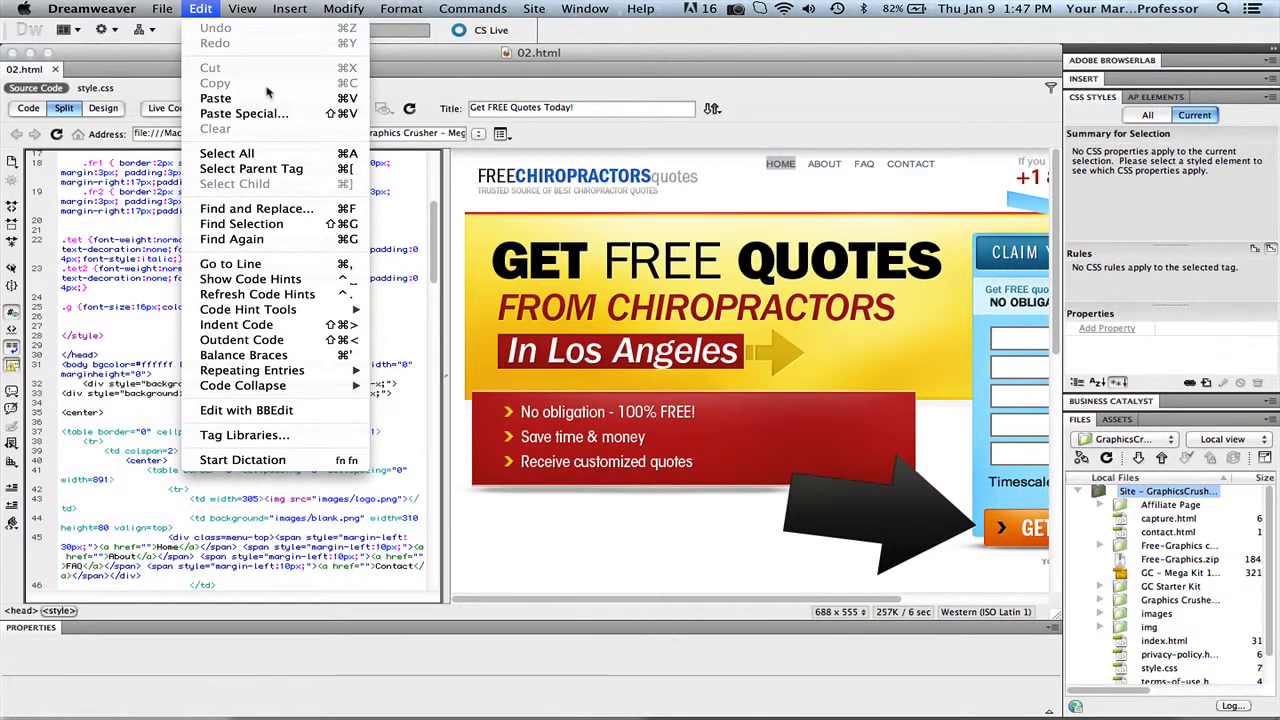
pyautogui.moveTo(201, 12)
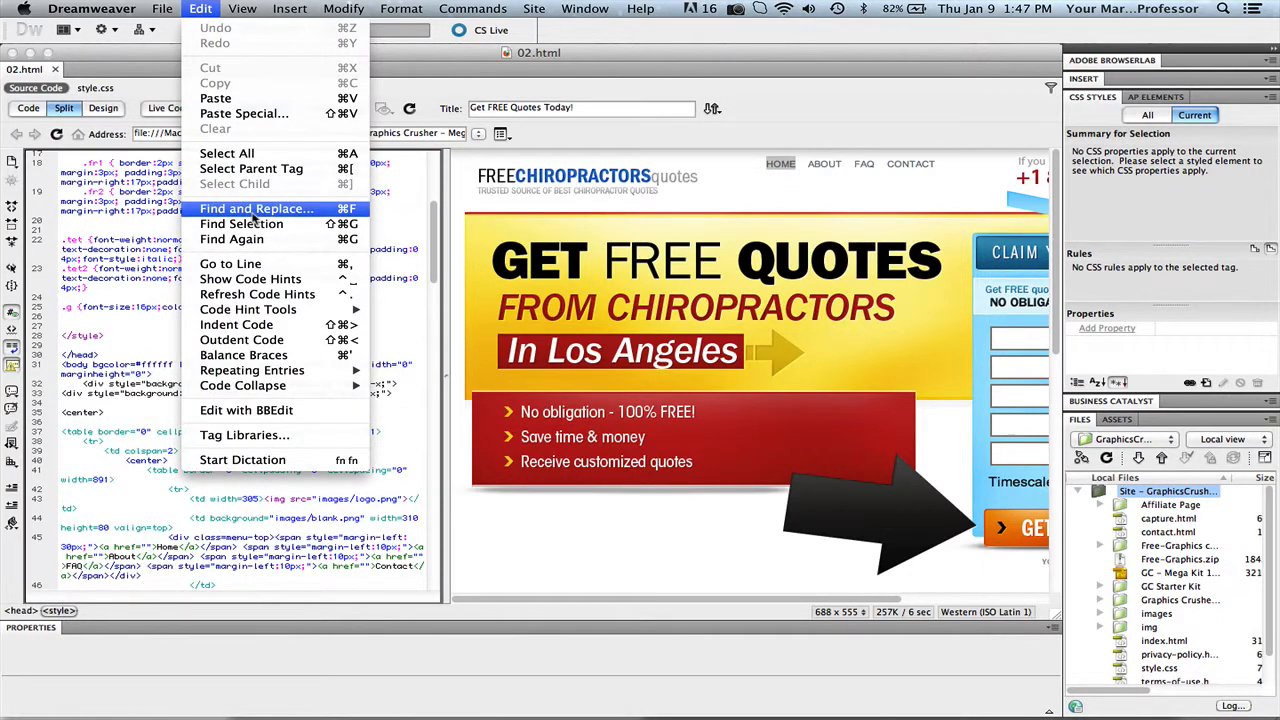
pyautogui.click(254, 210)
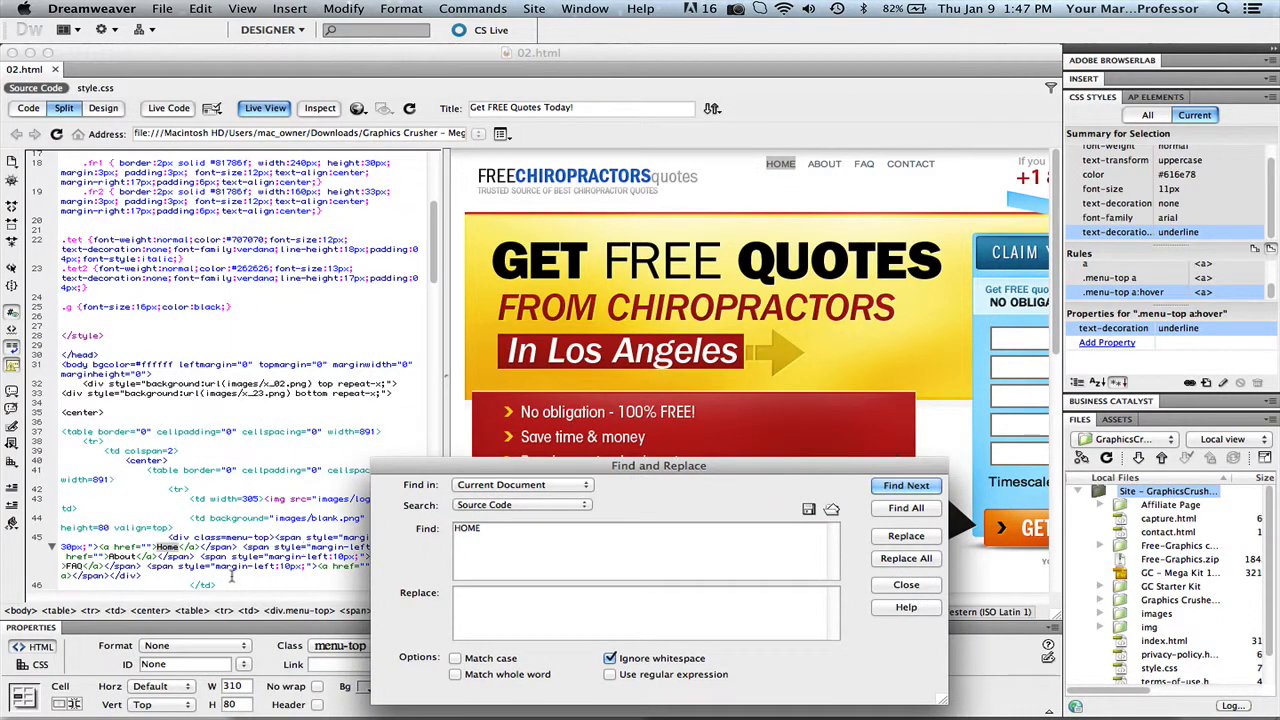
pyautogui.click(198, 547)
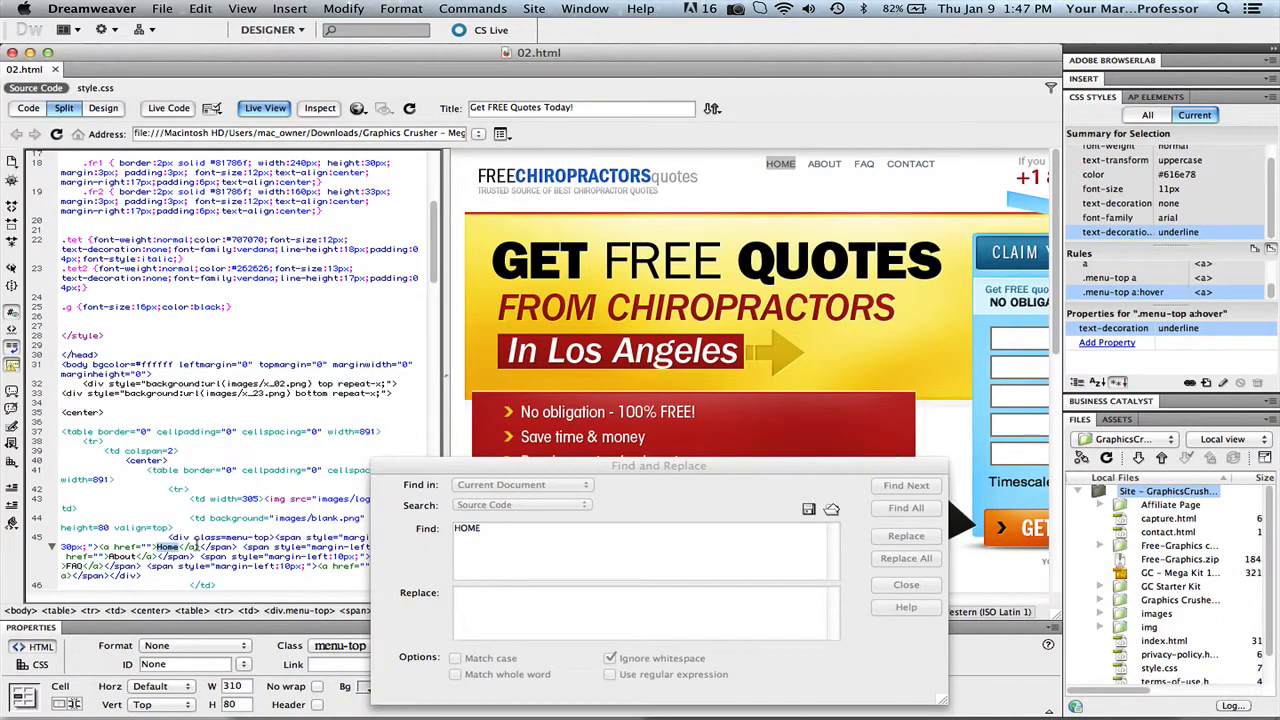
pyautogui.click(472, 467)
pyautogui.moveTo(472, 467); pyautogui.dragTo(758, 466)
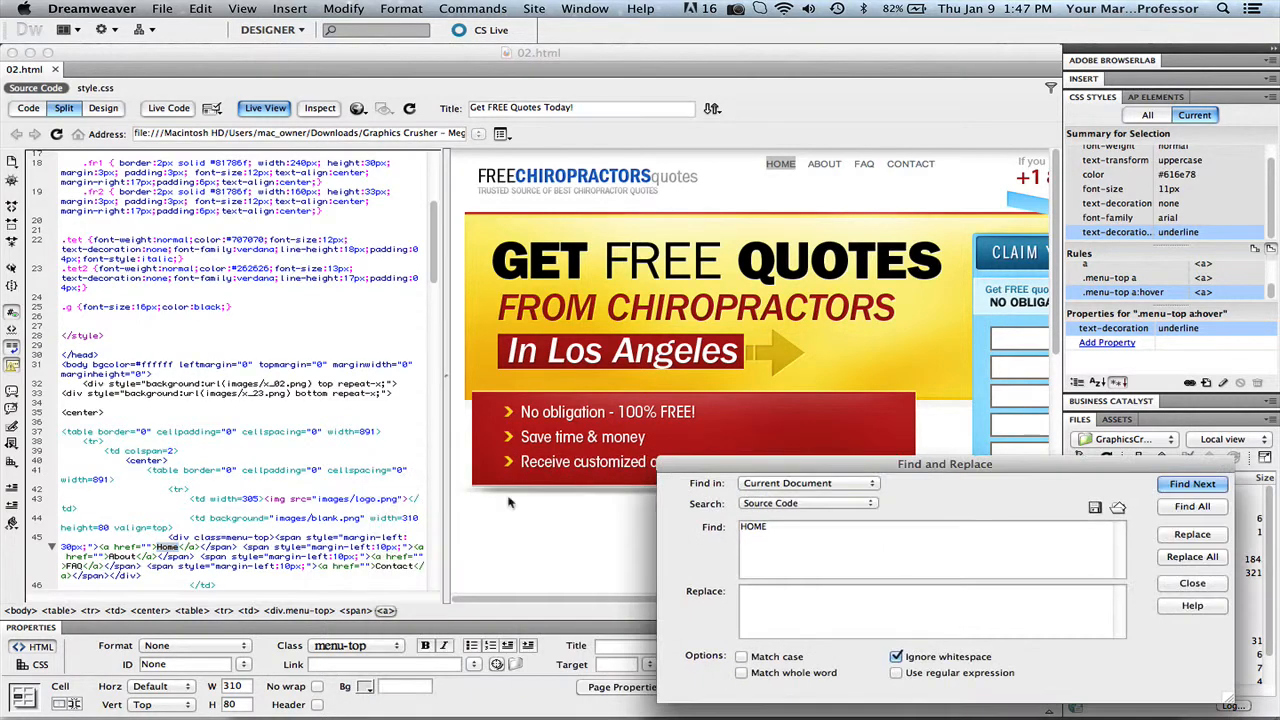
pyautogui.click(147, 548)
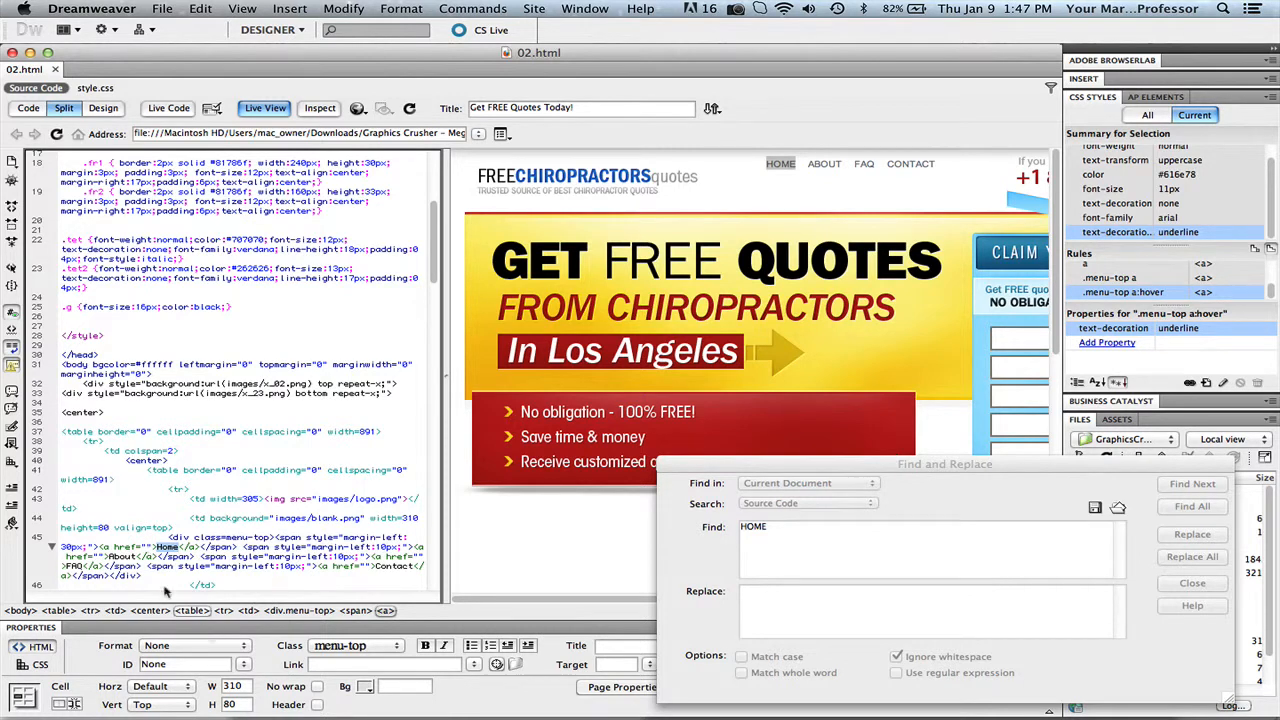
pyautogui.moveTo(1165, 460); pyautogui.dragTo(1123, 415)
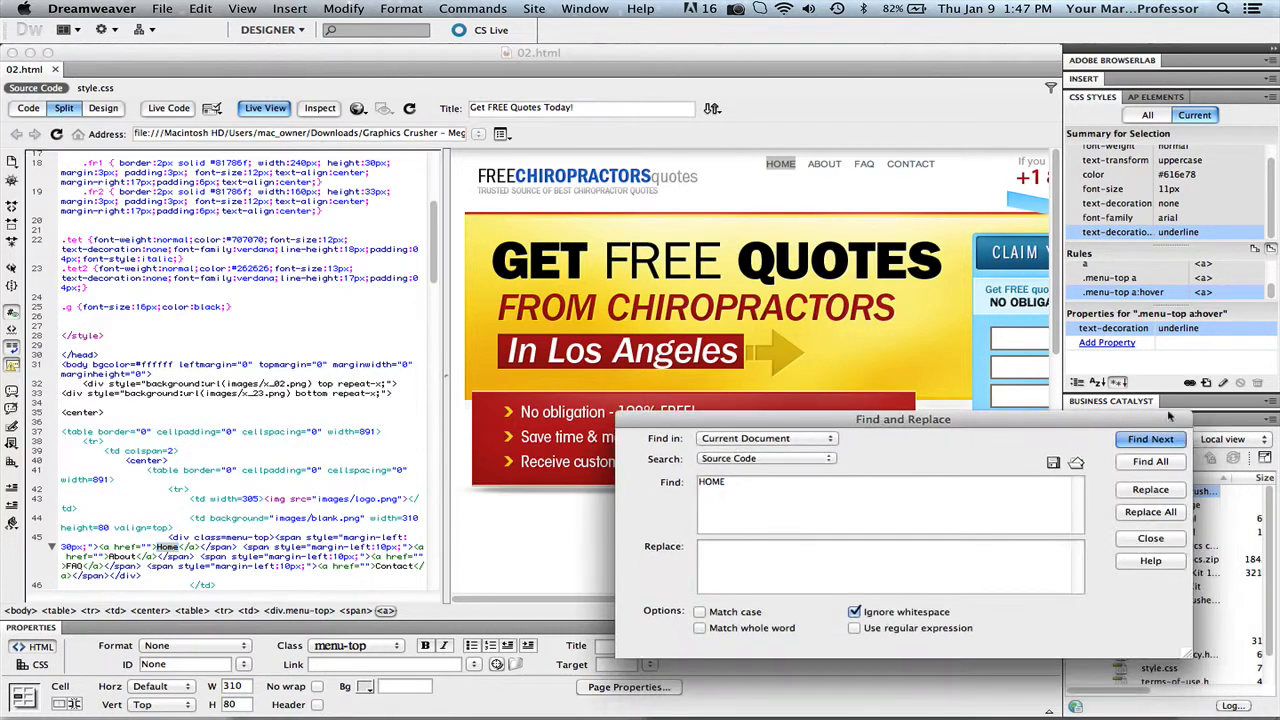
pyautogui.click(1150, 540)
pyautogui.click(166, 548)
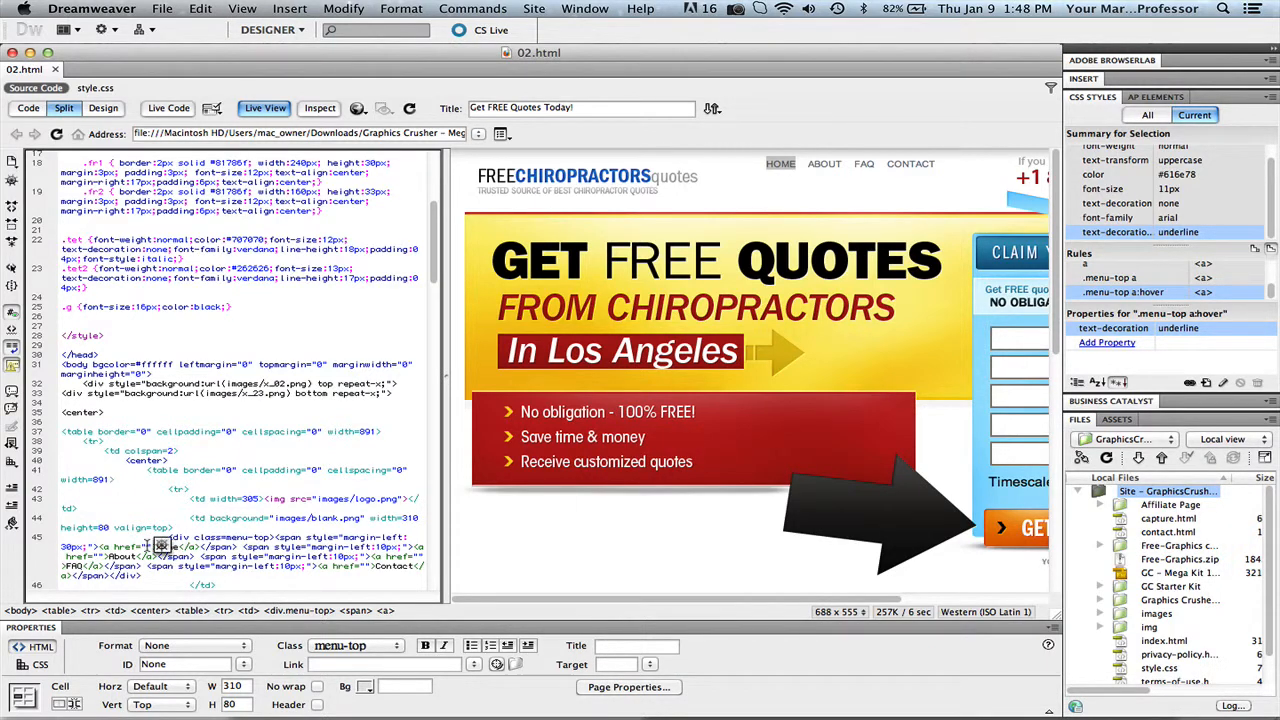
pyautogui.click(146, 546)
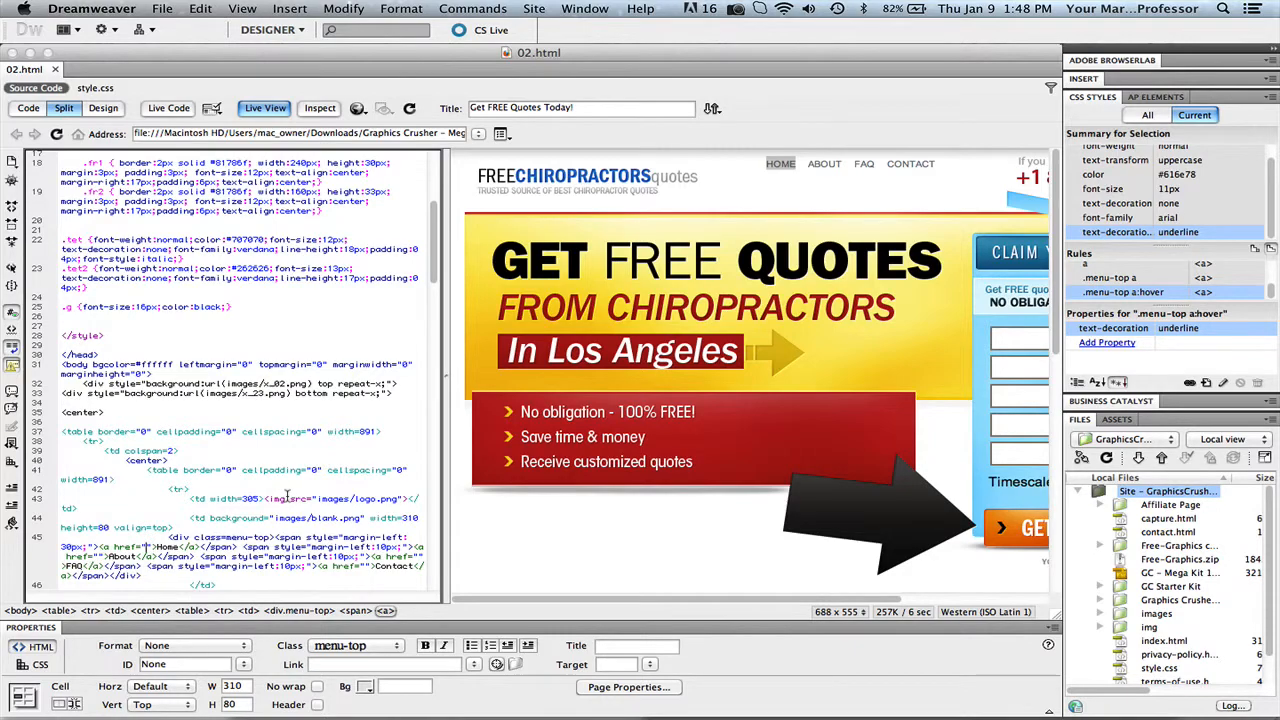
pyautogui.write('http://')
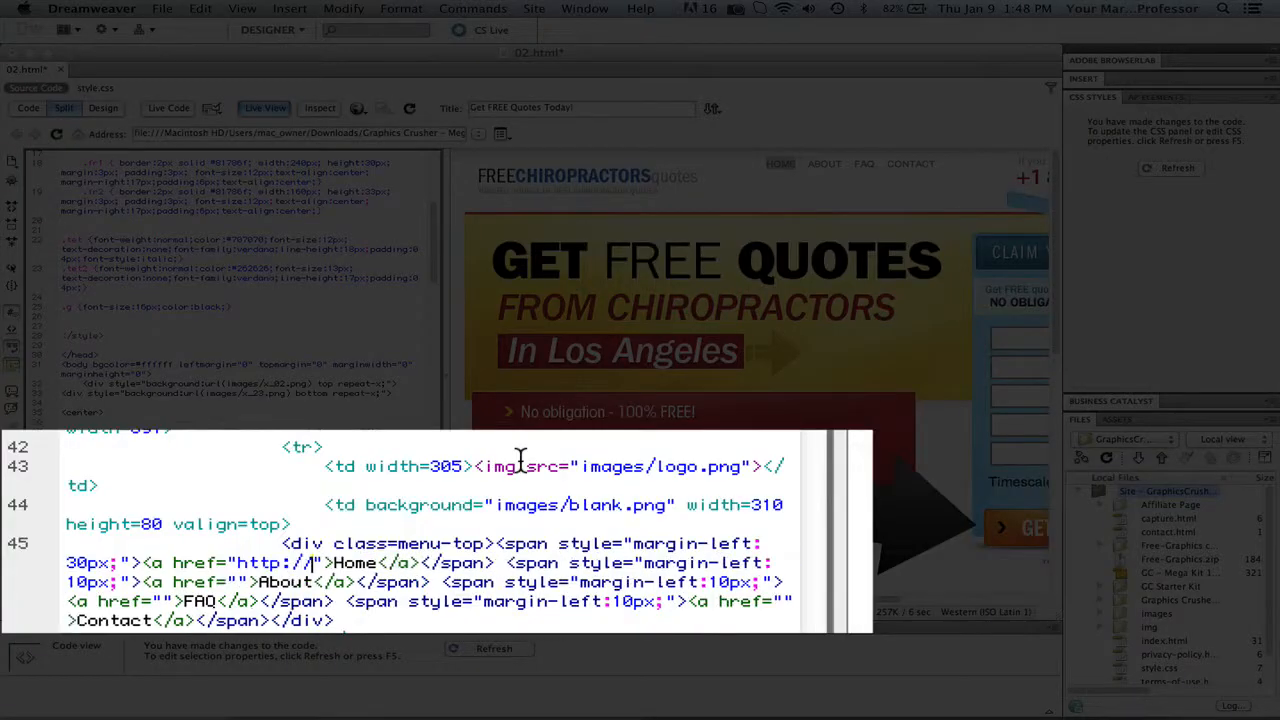
pyautogui.write('crushthecubicle.')
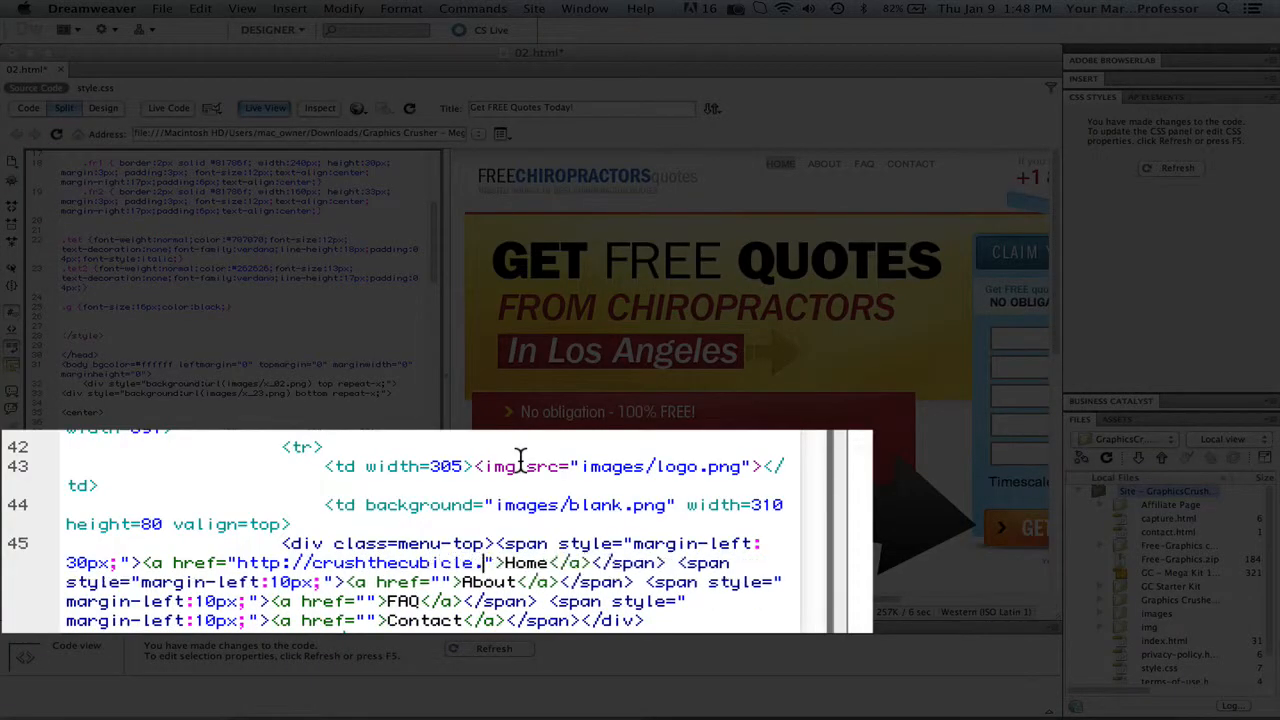
pyautogui.write('com')
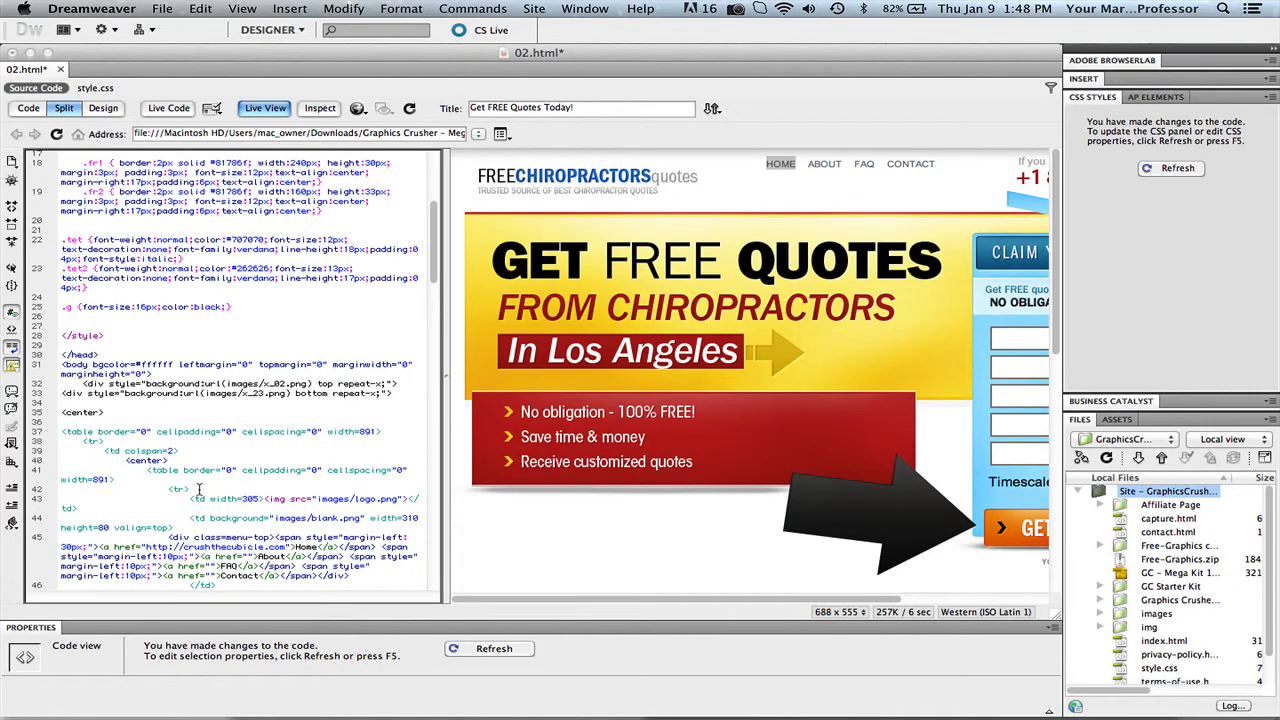
# Examine the About, FAQ and Contact links in the menu code and the footer links in the live preview
pyautogui.scroll(-1, 199, 489)
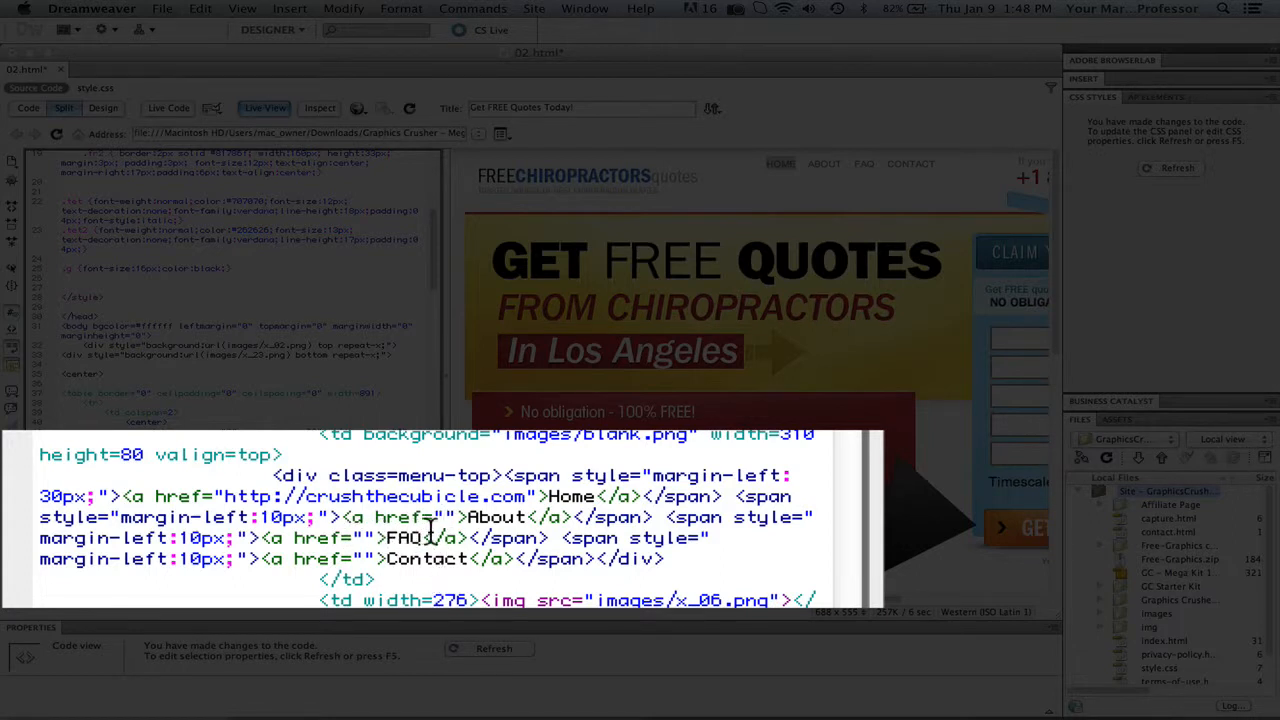
pyautogui.click(446, 517)
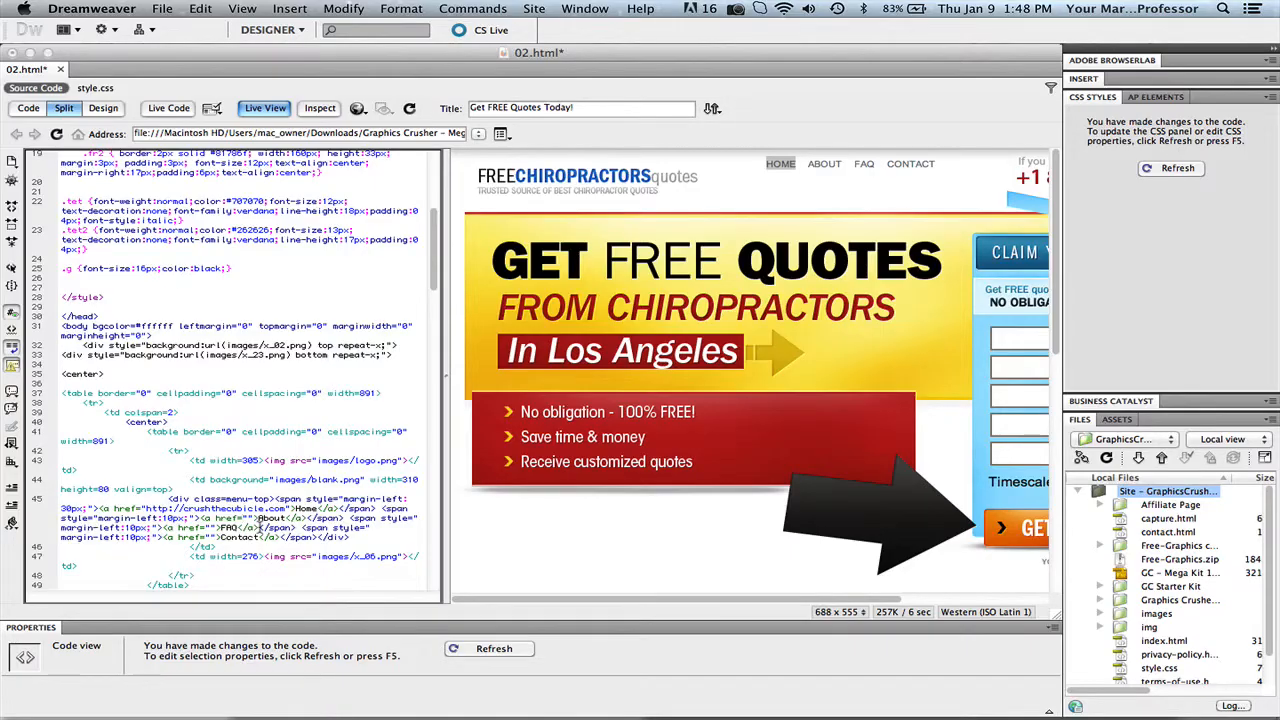
pyautogui.scroll(-3, 259, 527)
pyautogui.scroll(-1, 259, 527)
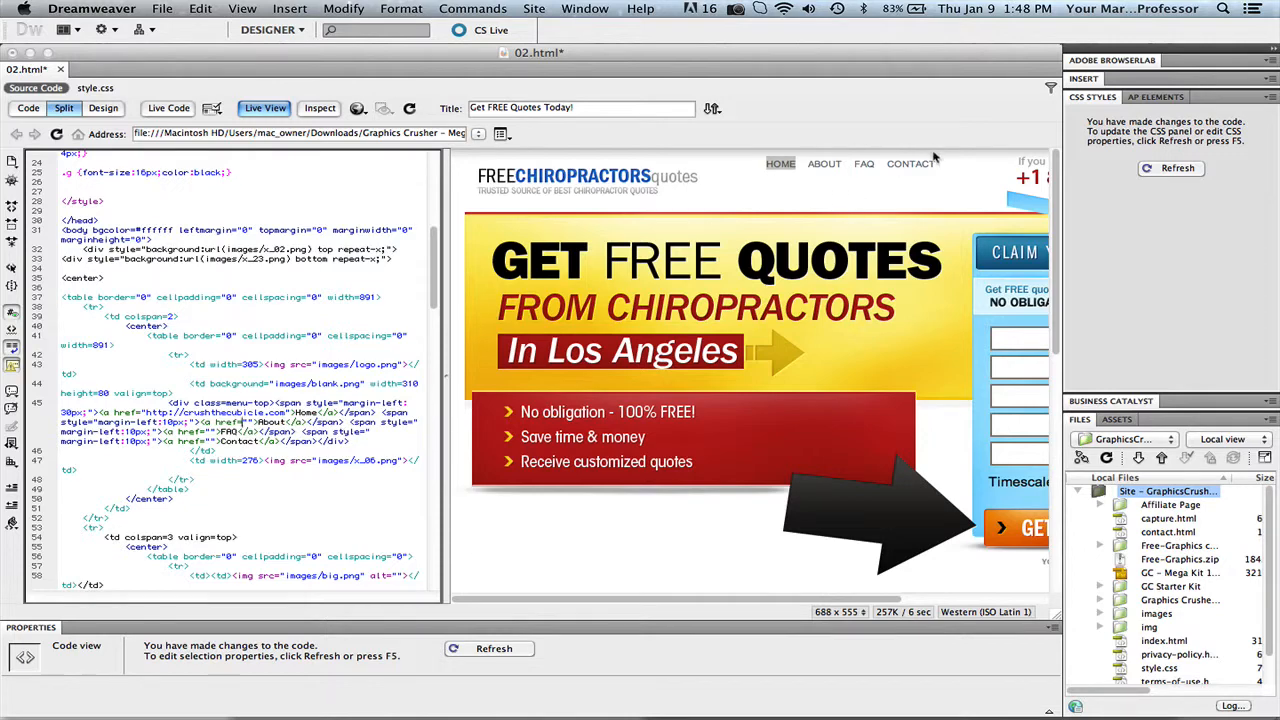
pyautogui.scroll(-1, 673, 356)
pyautogui.scroll(-10, 673, 360)
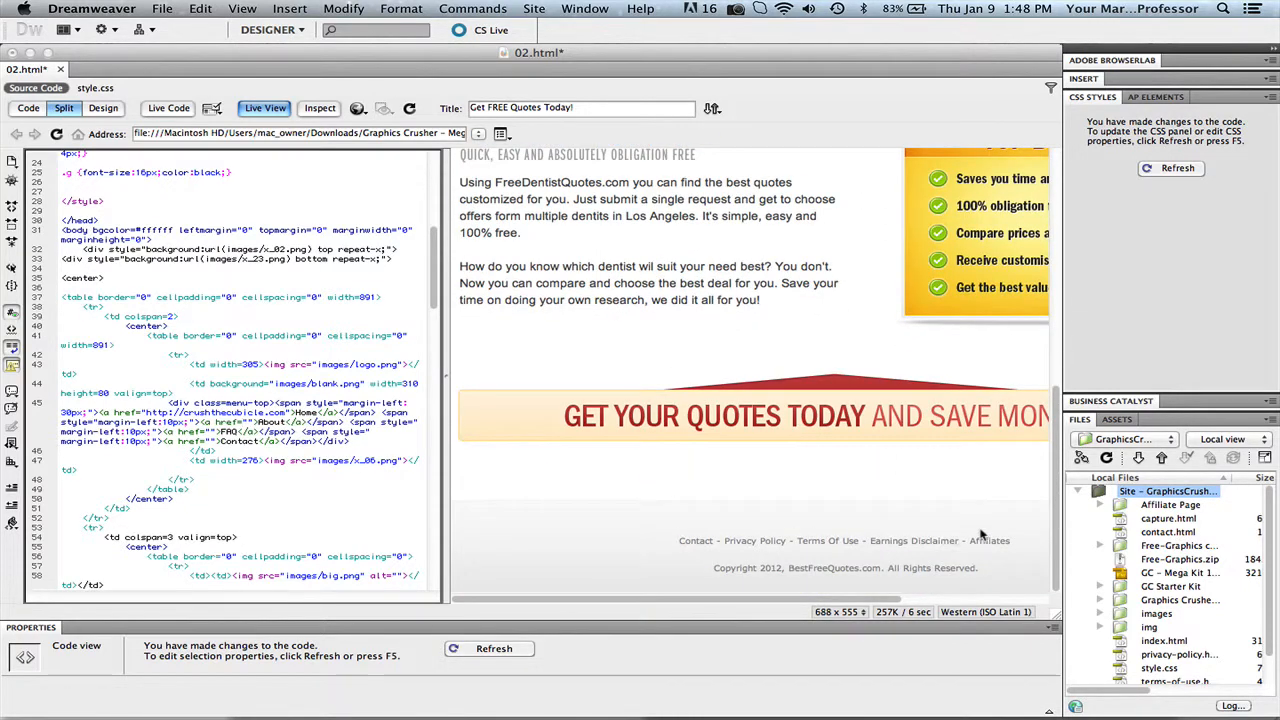
pyautogui.scroll(5, 302, 427)
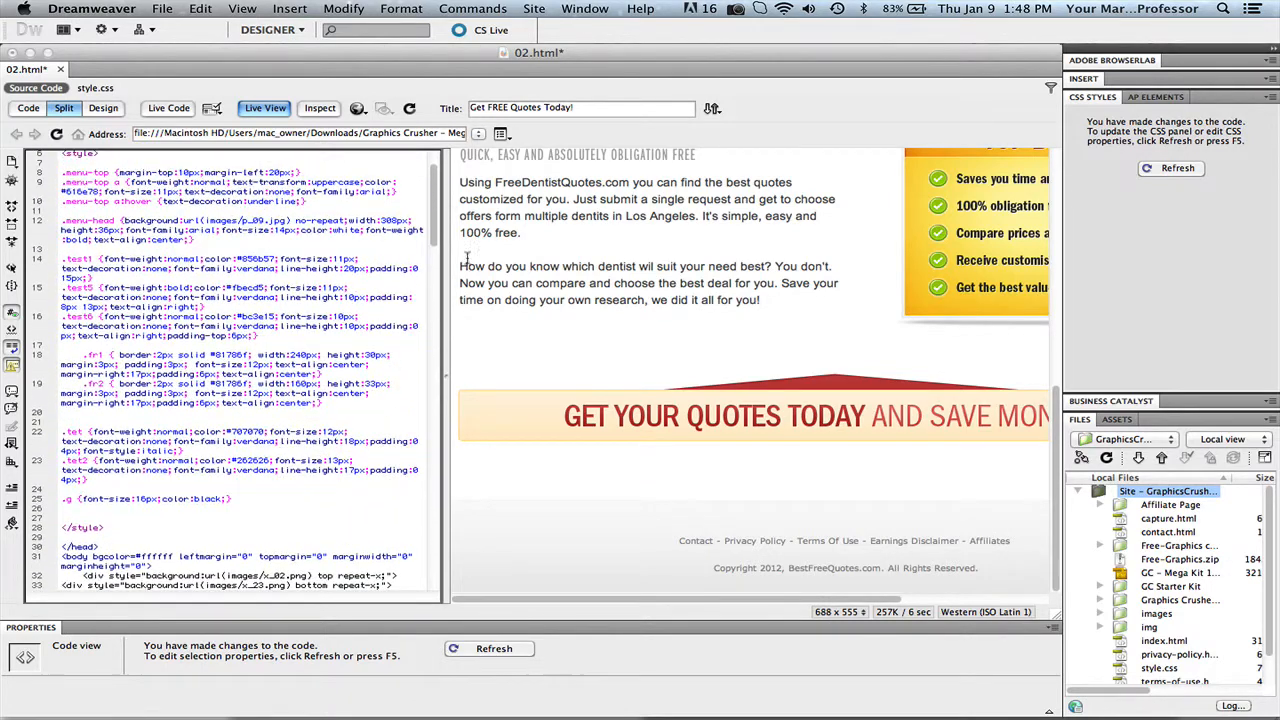
pyautogui.scroll(10, 537, 252)
# Inspect the logo, headline banner, body paragraphs and quotes banner in the live preview to tell images from editable text
pyautogui.click(633, 391)
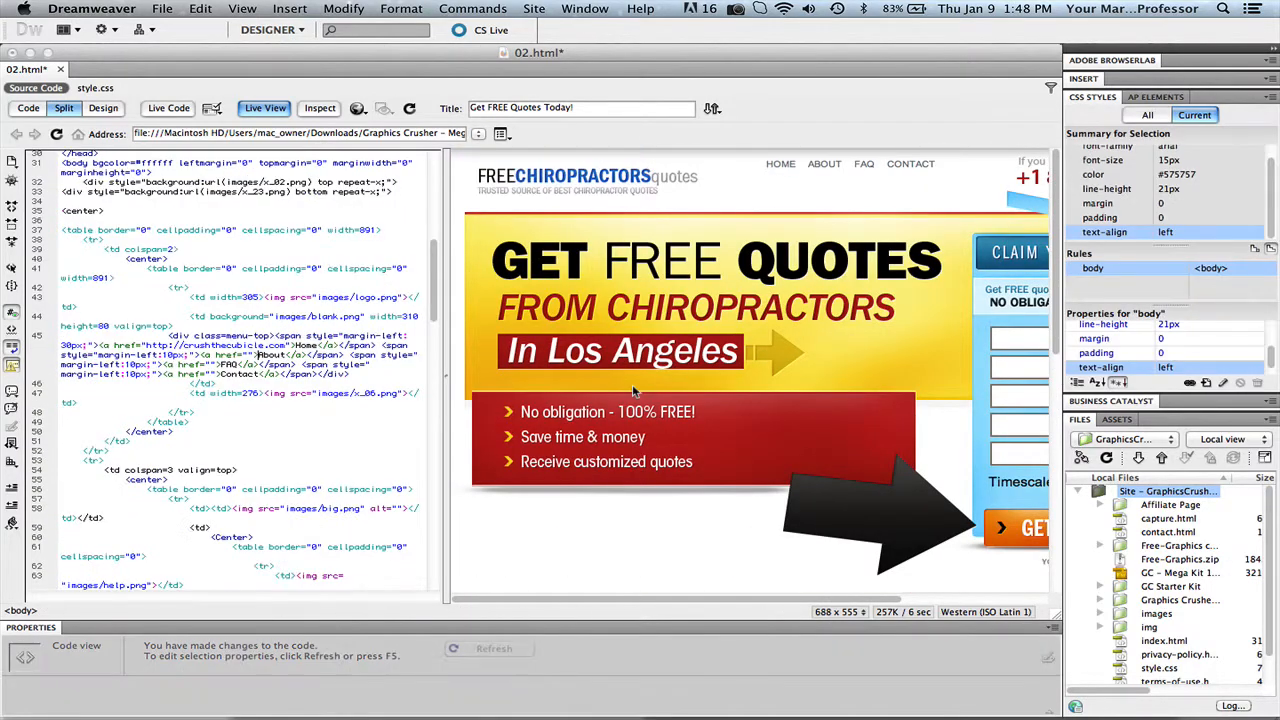
pyautogui.click(612, 183)
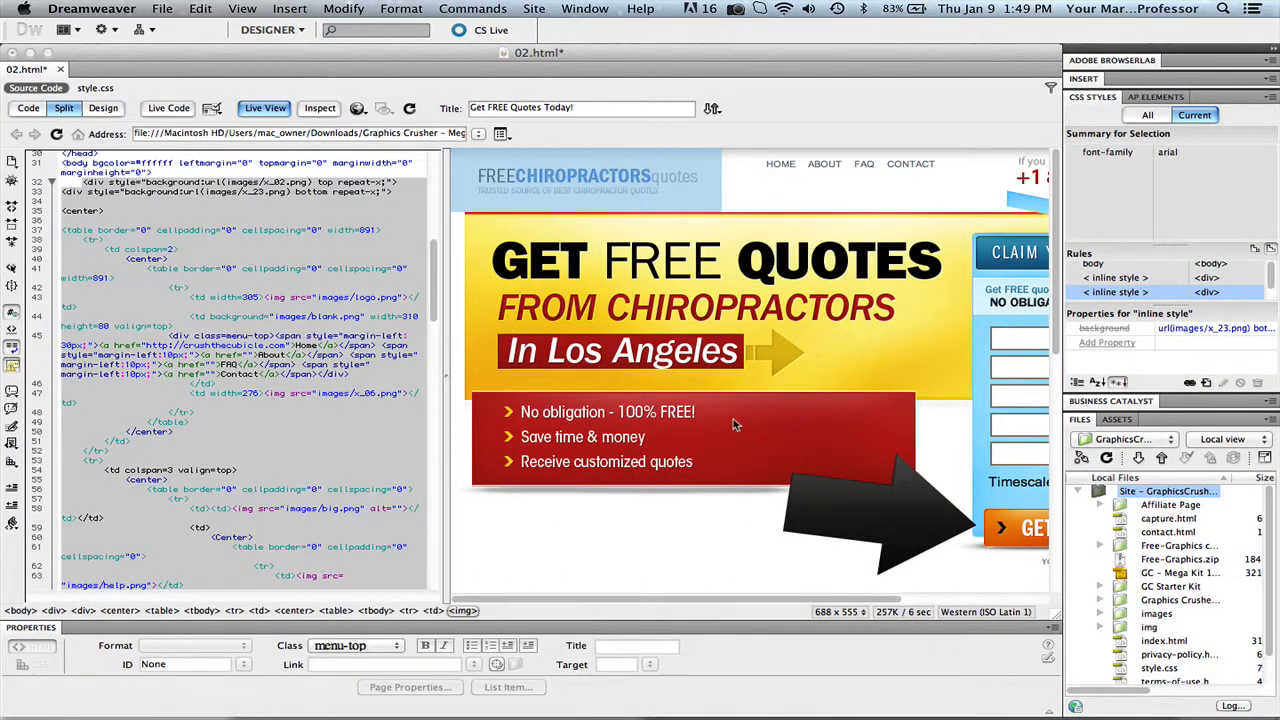
pyautogui.scroll(-10, 714, 385)
pyautogui.click(672, 298)
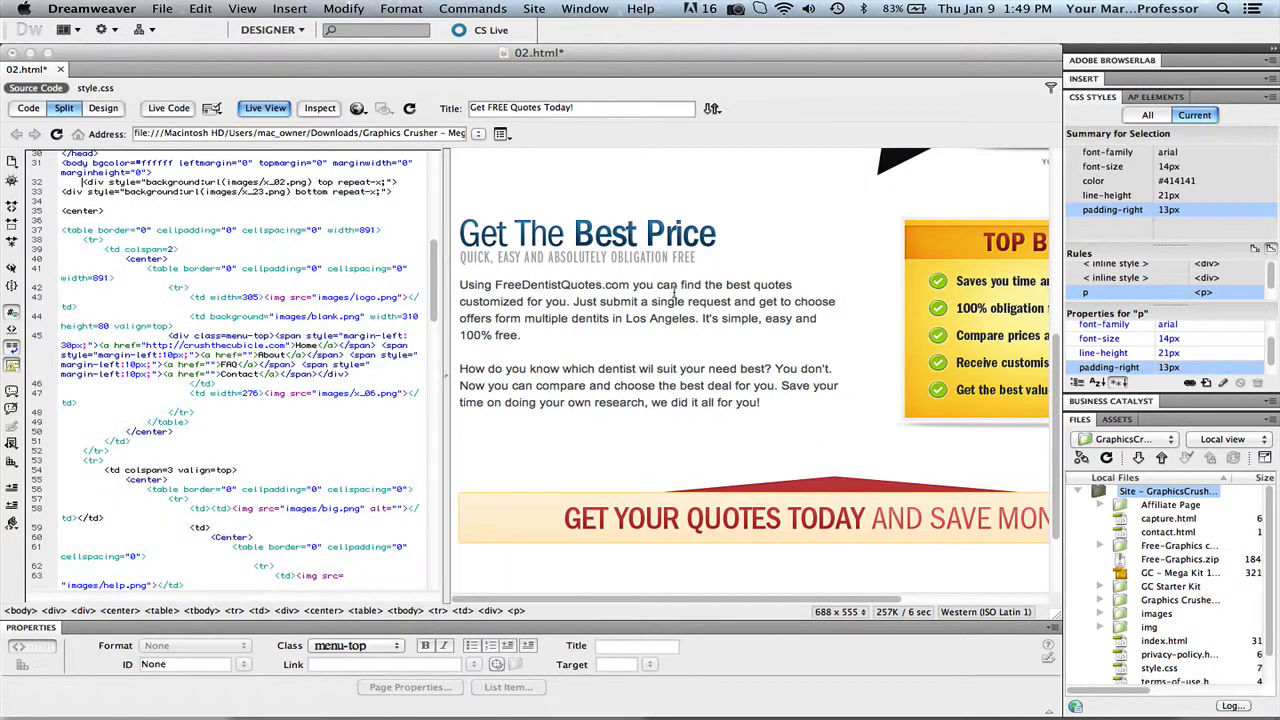
pyautogui.scroll(10, 745, 240)
pyautogui.scroll(-5, 698, 458)
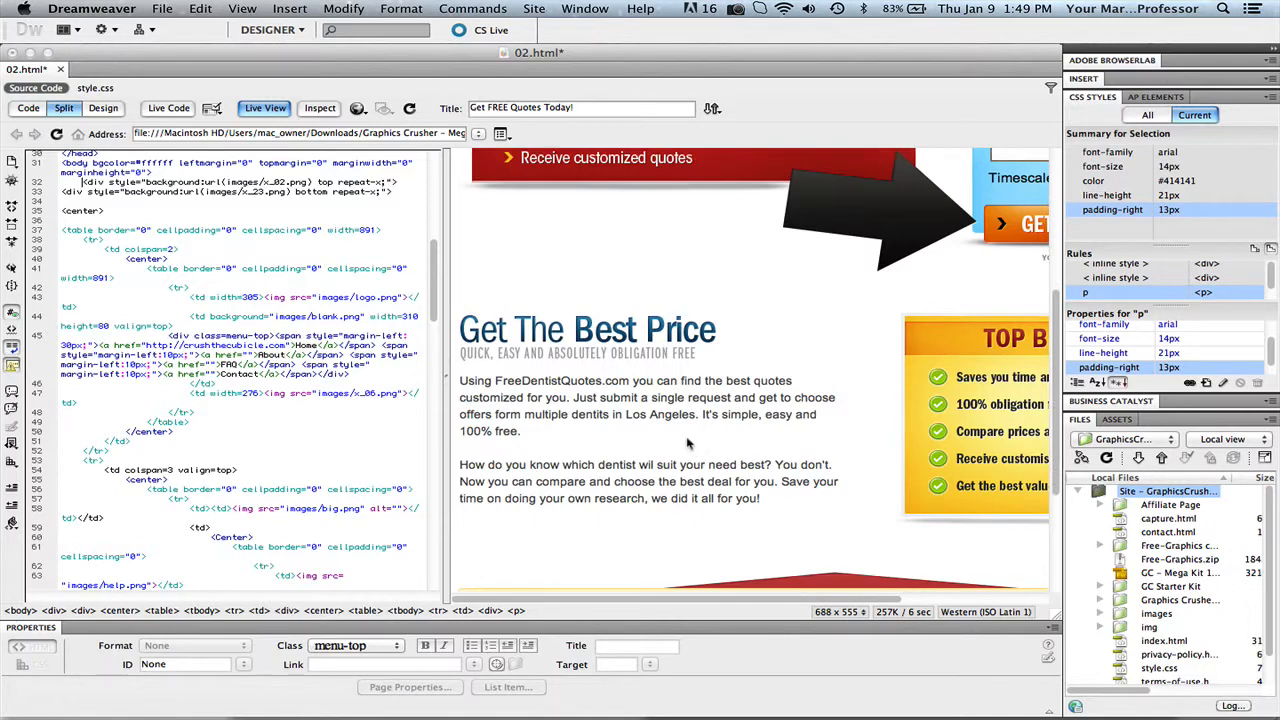
pyautogui.click(544, 193)
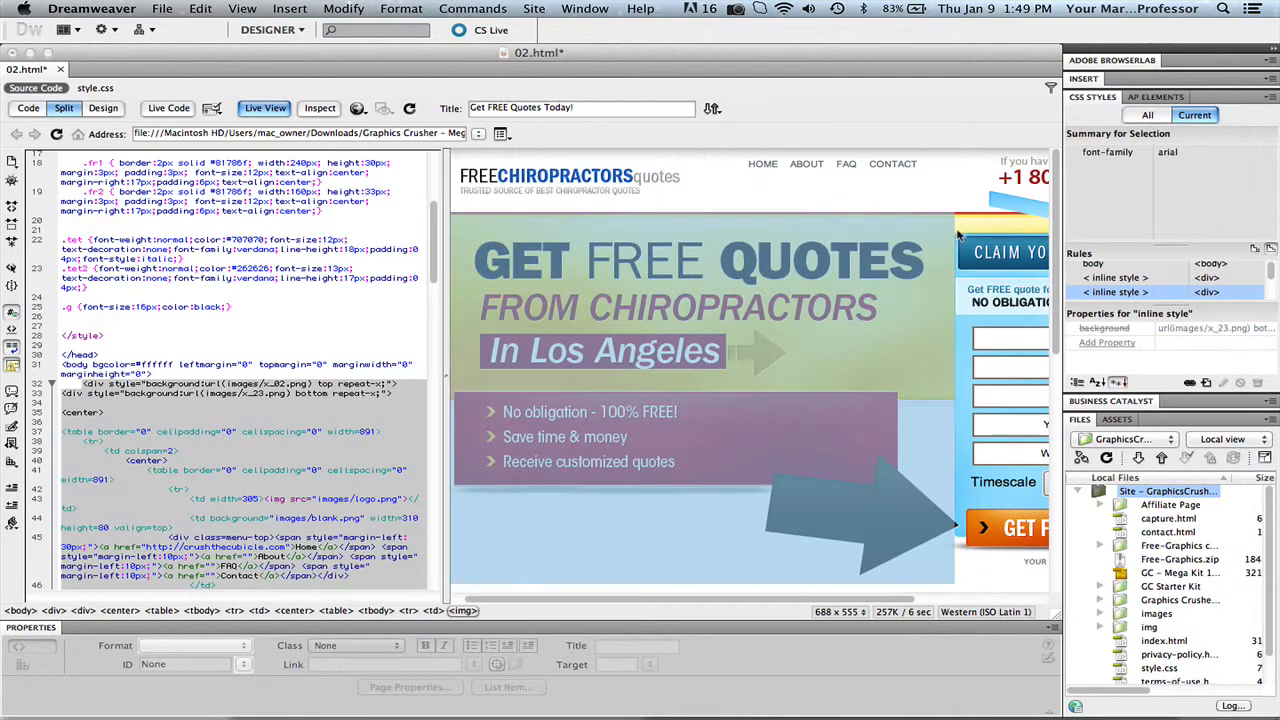
pyautogui.scroll(-10, 733, 490)
pyautogui.click(722, 410)
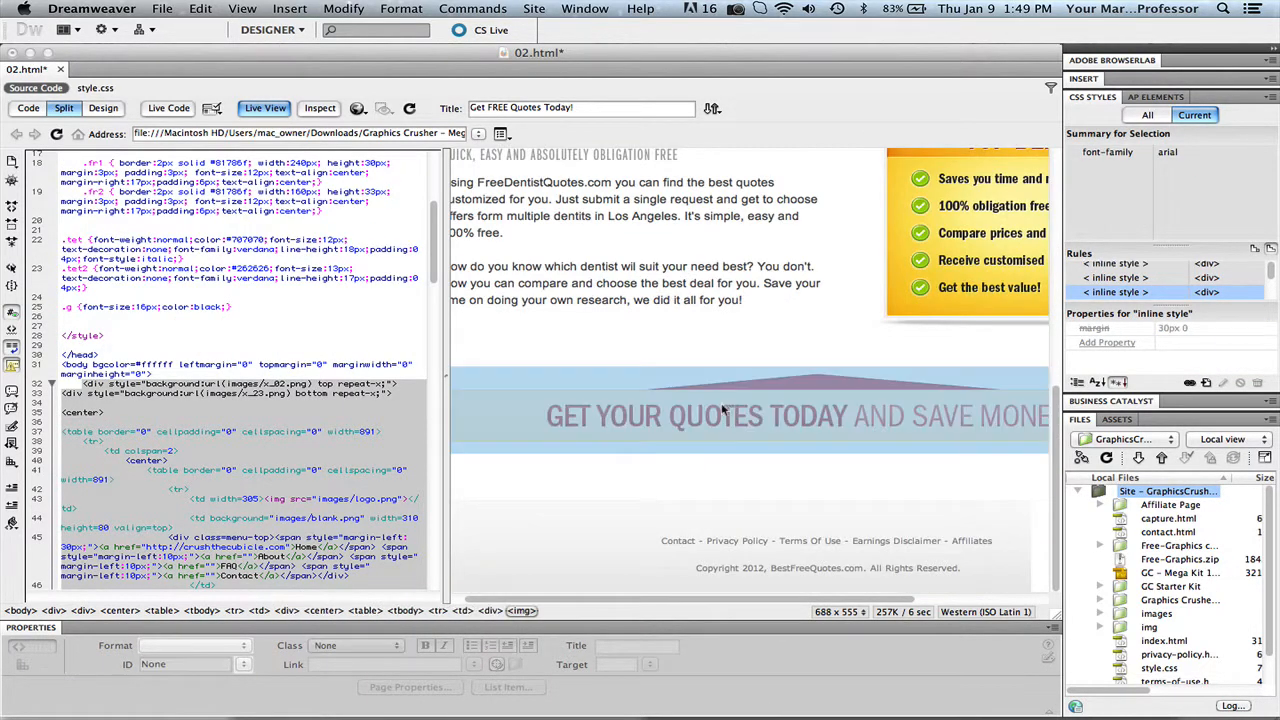
pyautogui.click(950, 262)
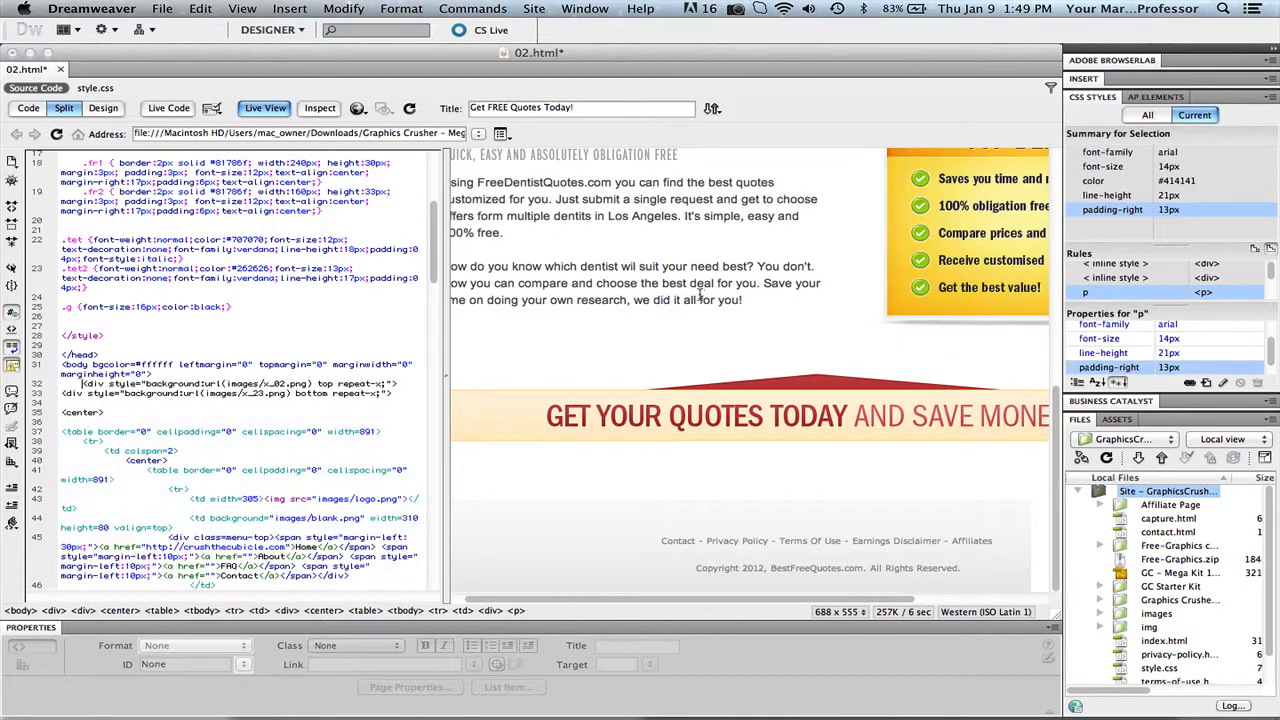
pyautogui.click(685, 266)
pyautogui.scroll(10, 676, 252)
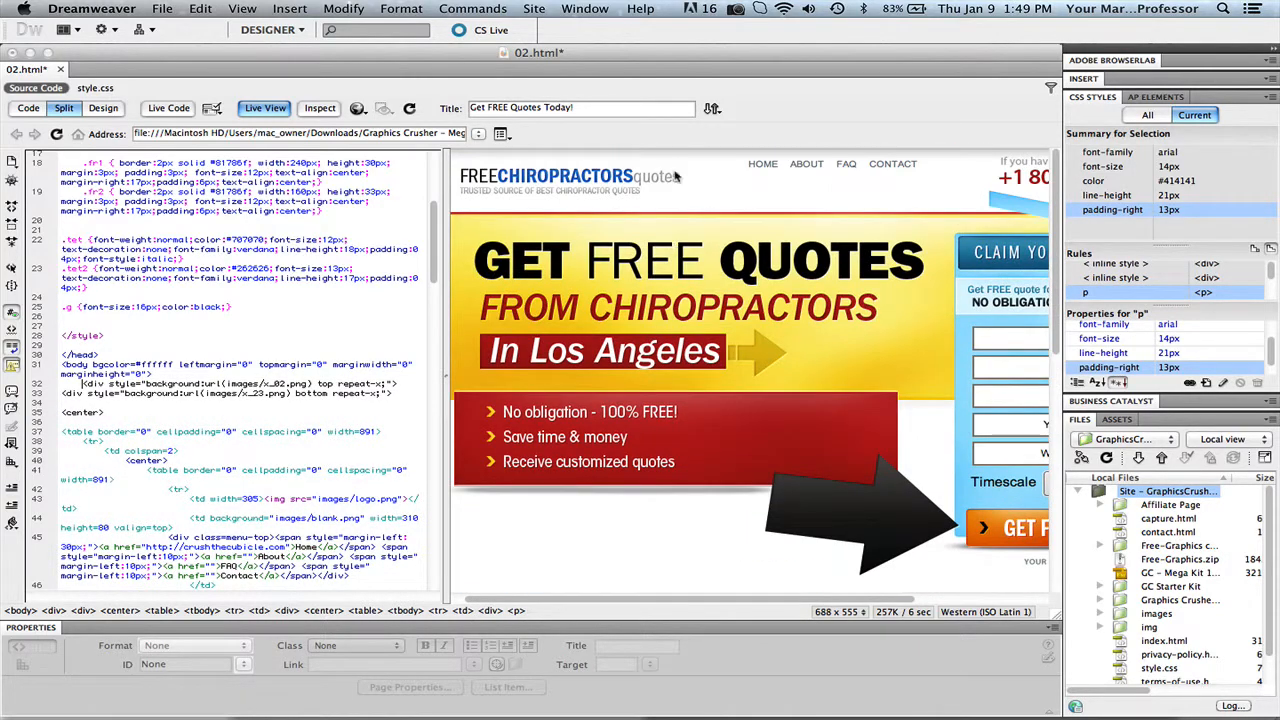
pyautogui.click(588, 196)
pyautogui.scroll(-10, 660, 410)
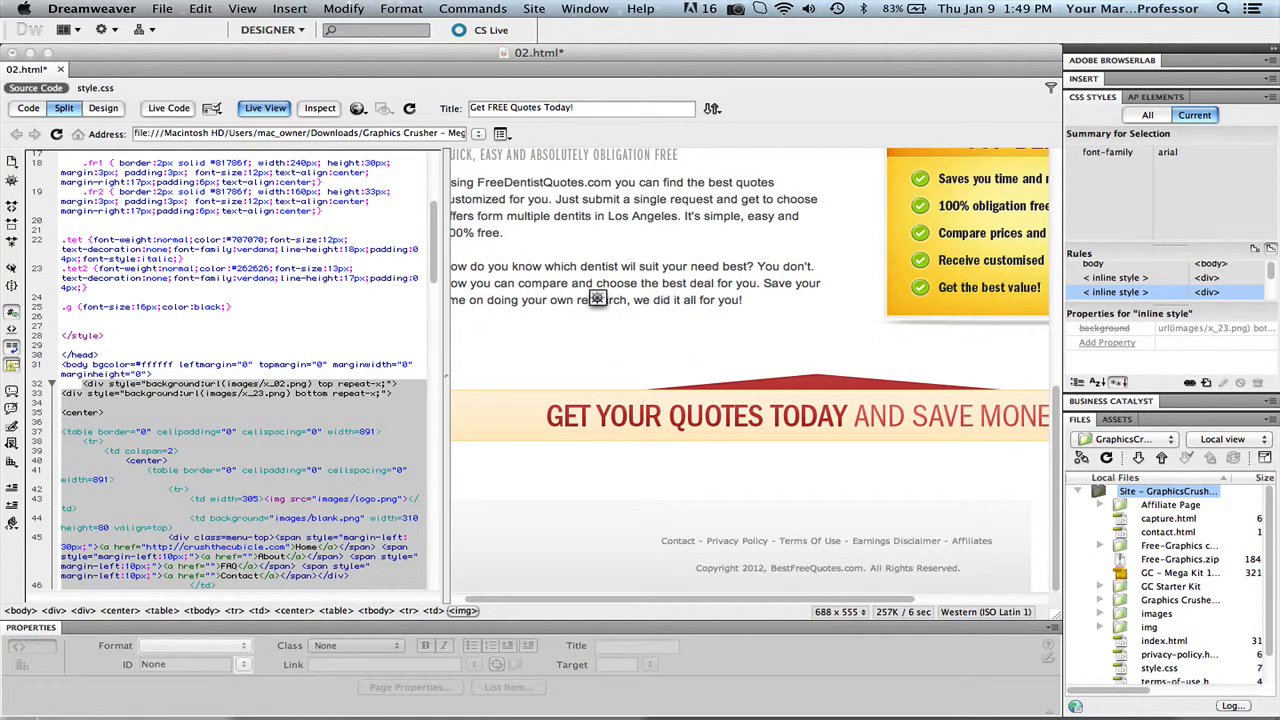
# Switch to Finder, expand the PSD folder in Chiropractors, open 02-slice.psd in Photoshop and dismiss the missing-fonts warning
pyautogui.click(43, 698)
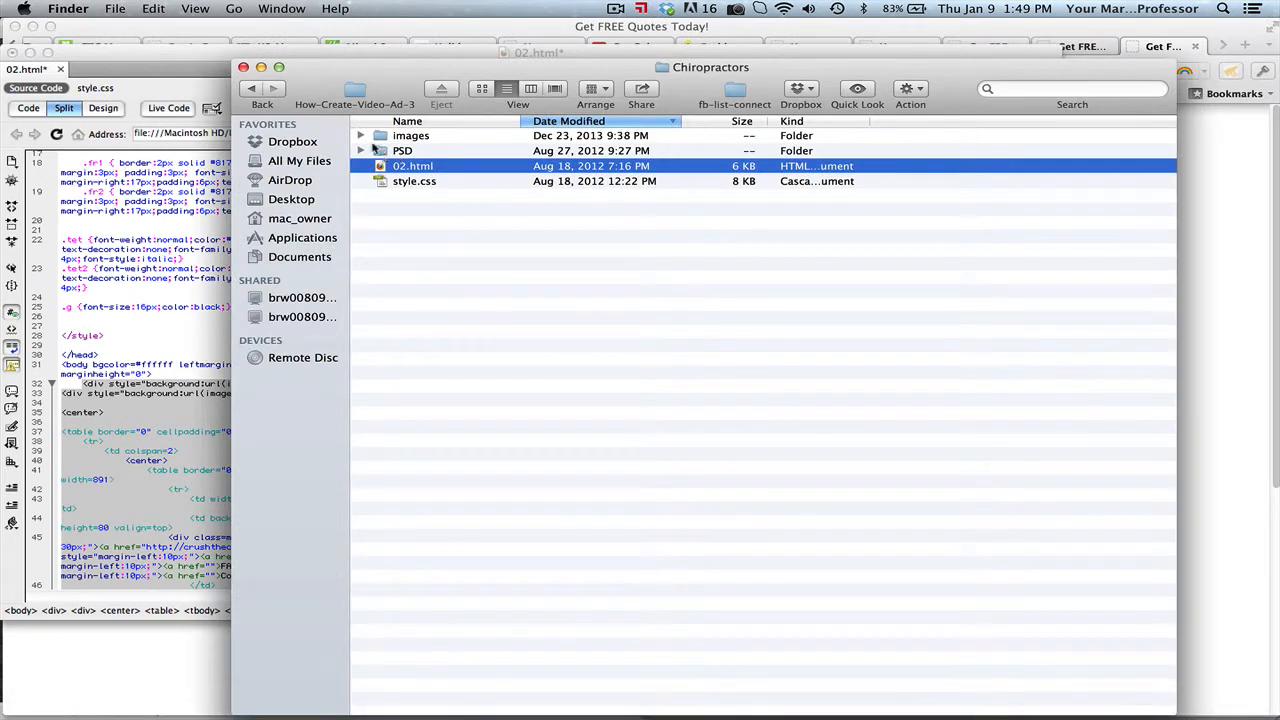
pyautogui.click(361, 150)
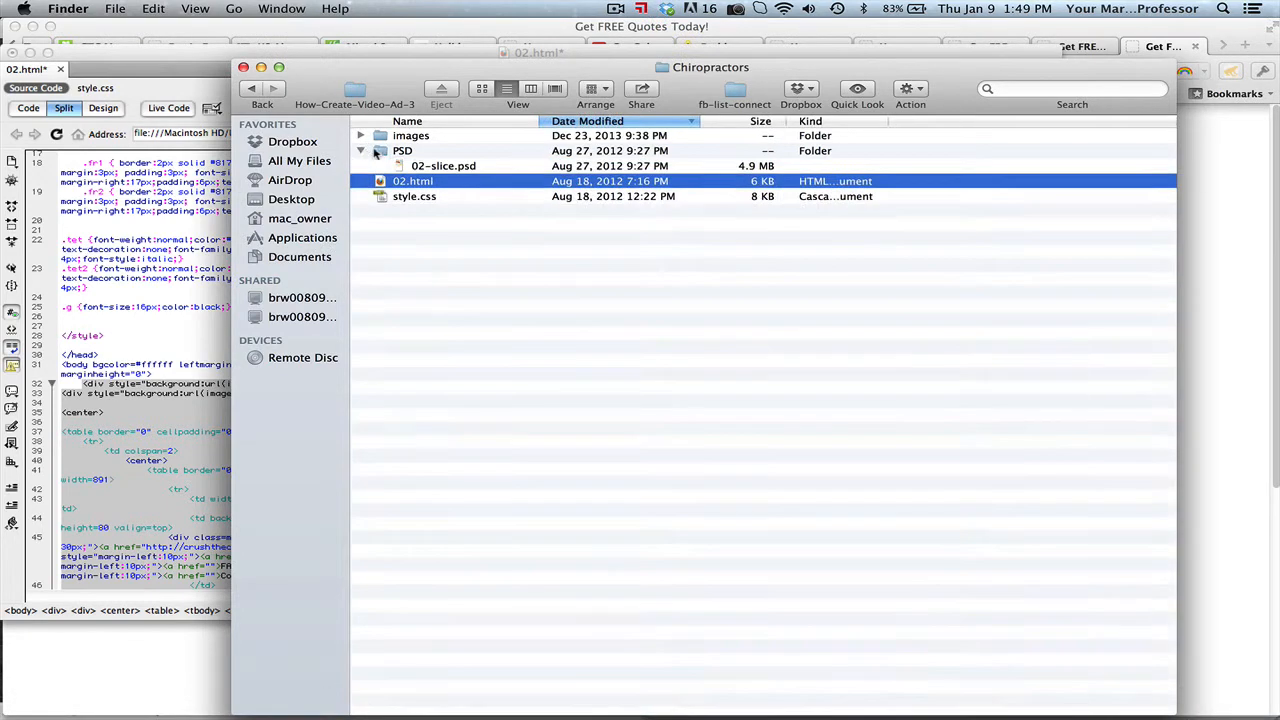
pyautogui.doubleClick(435, 167)
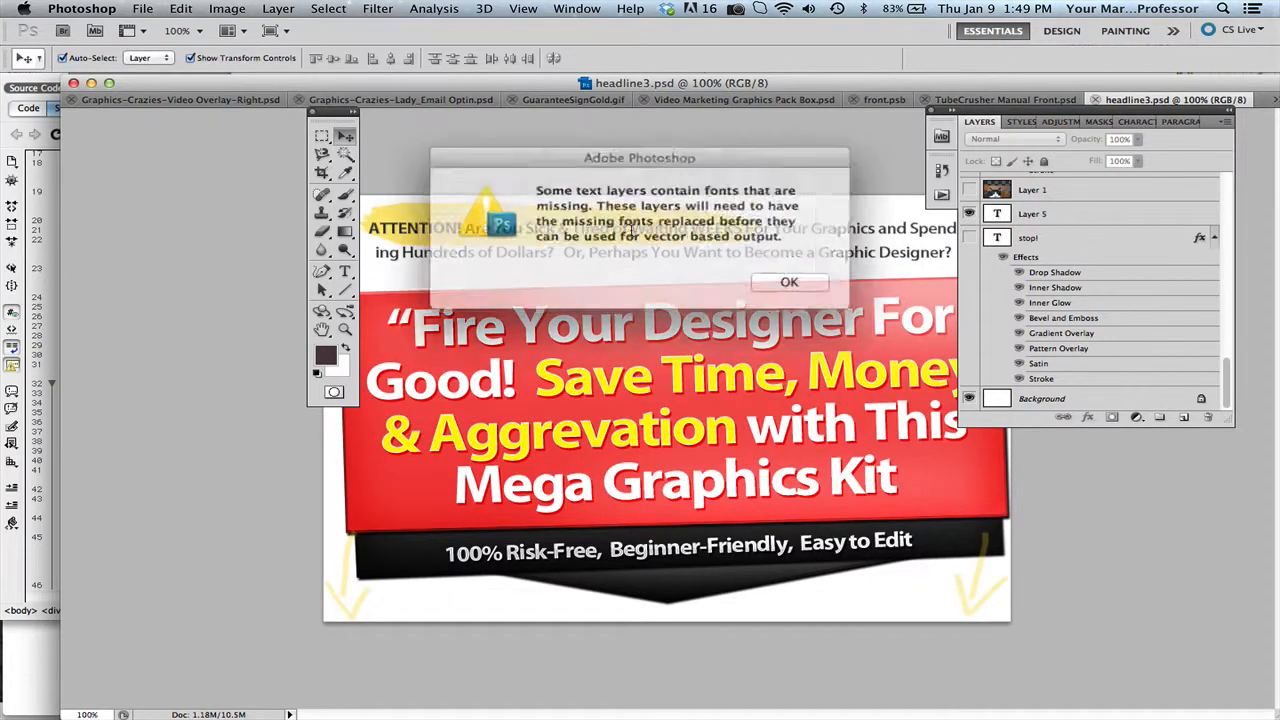
pyautogui.hotkey('ctrl', 'Tab')
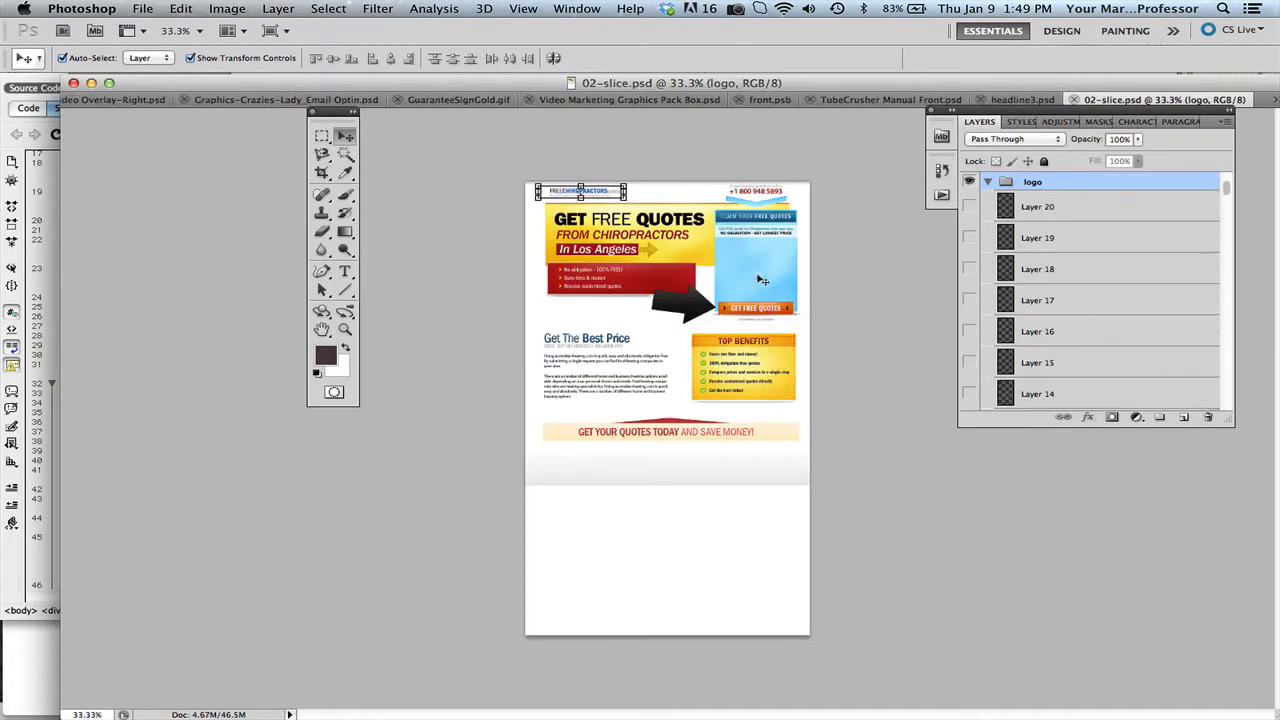
# Zoom 02-slice.psd to 100%, enlarge its window and move the tool and layer palettes off the artwork
pyautogui.click(344, 332)
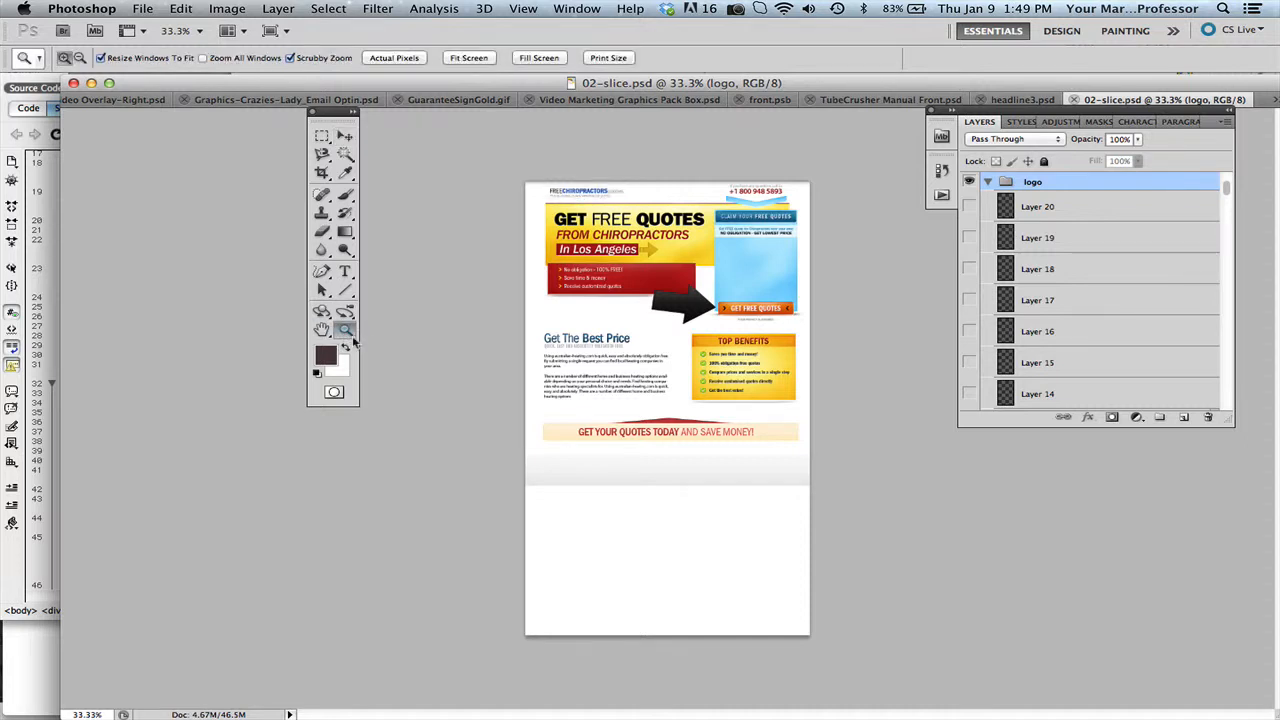
pyautogui.doubleClick(345, 333)
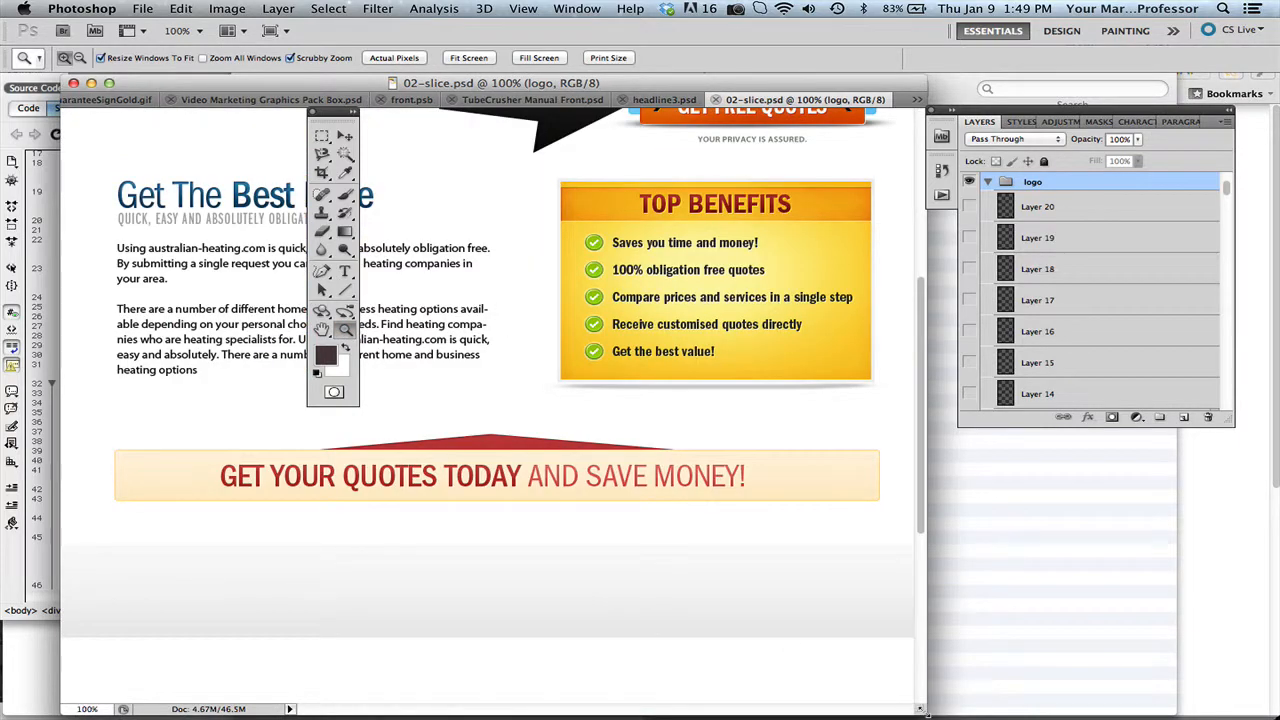
pyautogui.moveTo(921, 709); pyautogui.dragTo(1275, 716)
pyautogui.scroll(8, 857, 537)
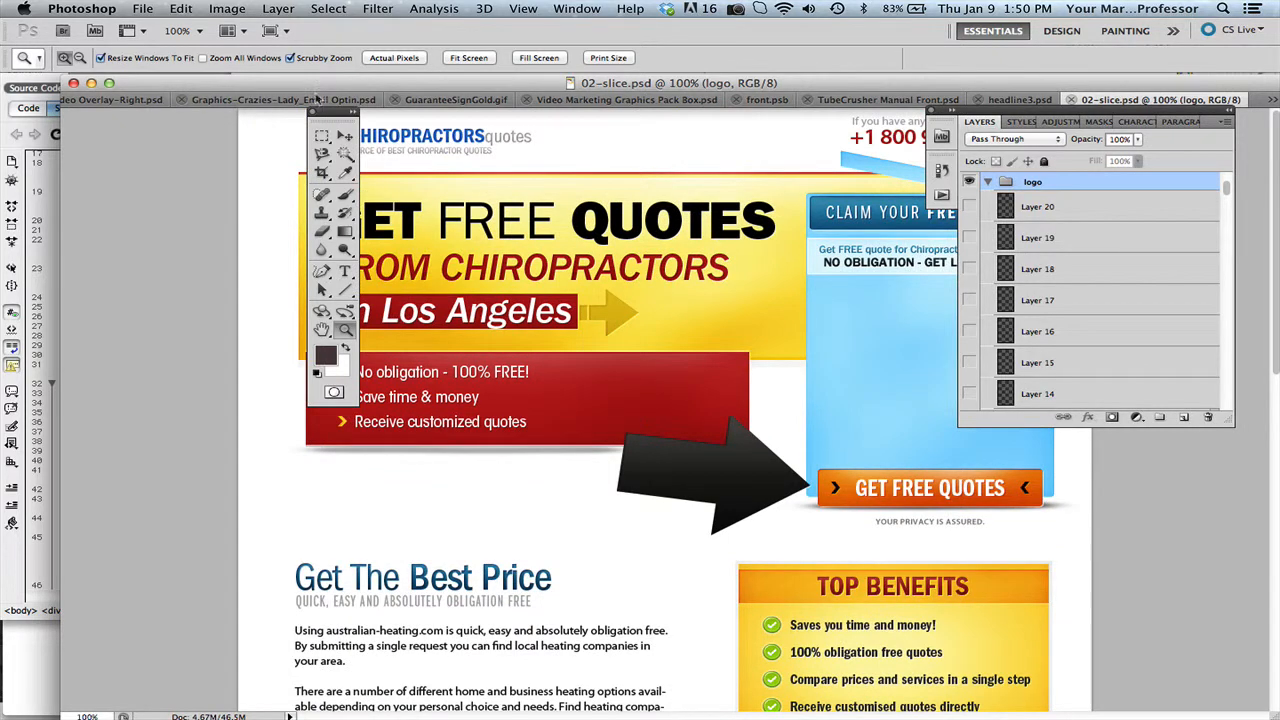
pyautogui.moveTo(339, 115); pyautogui.dragTo(257, 122)
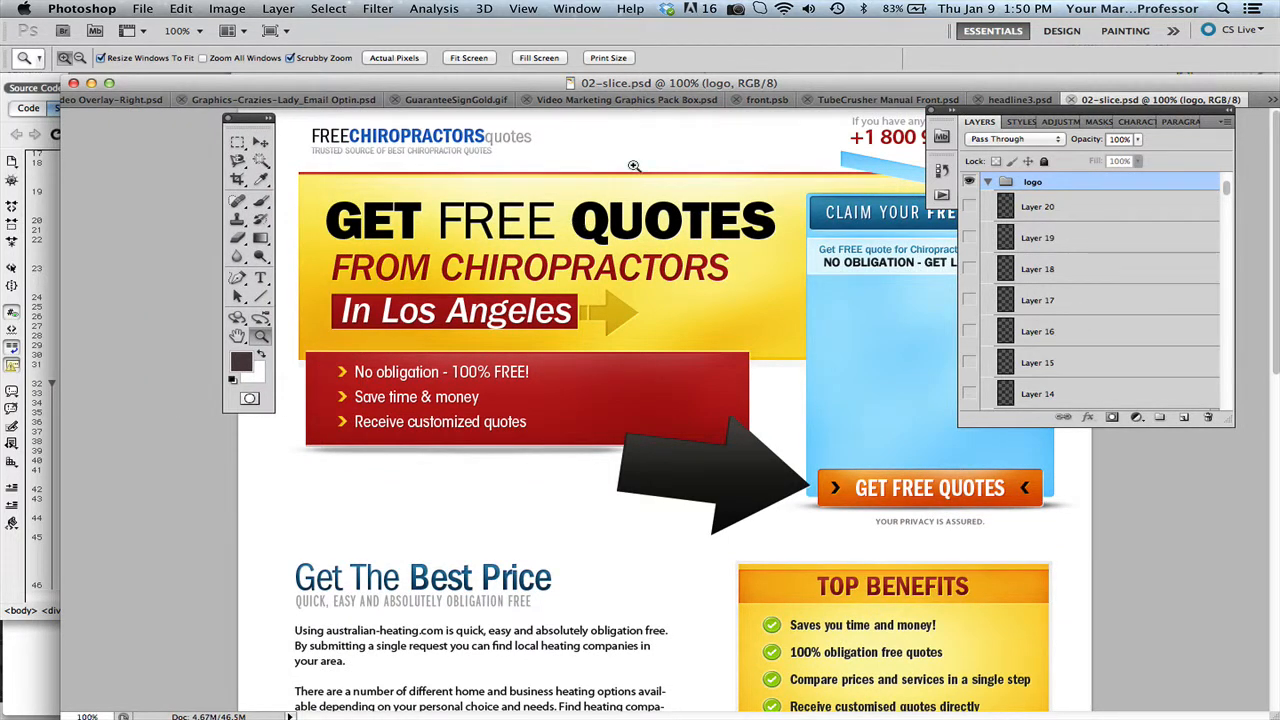
pyautogui.moveTo(1027, 112); pyautogui.dragTo(1124, 109)
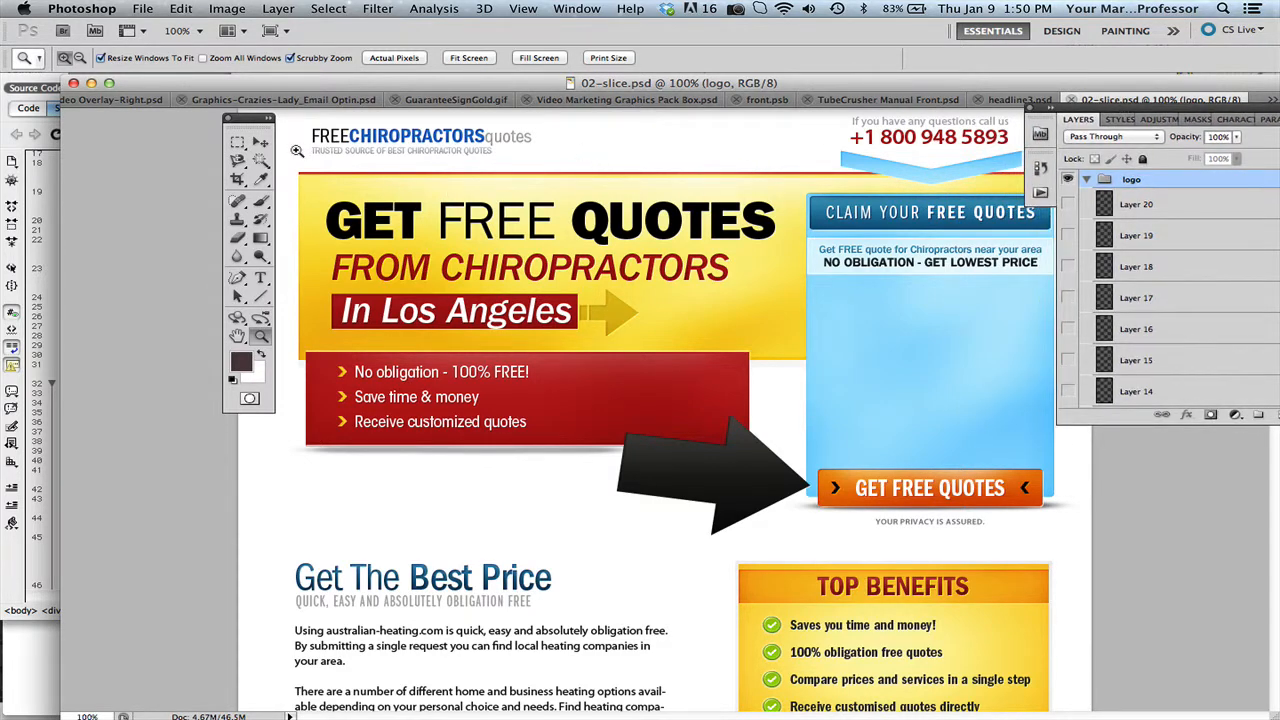
# Select the word CHIROPRACTORS in the logo text with the Type tool
pyautogui.click(261, 143)
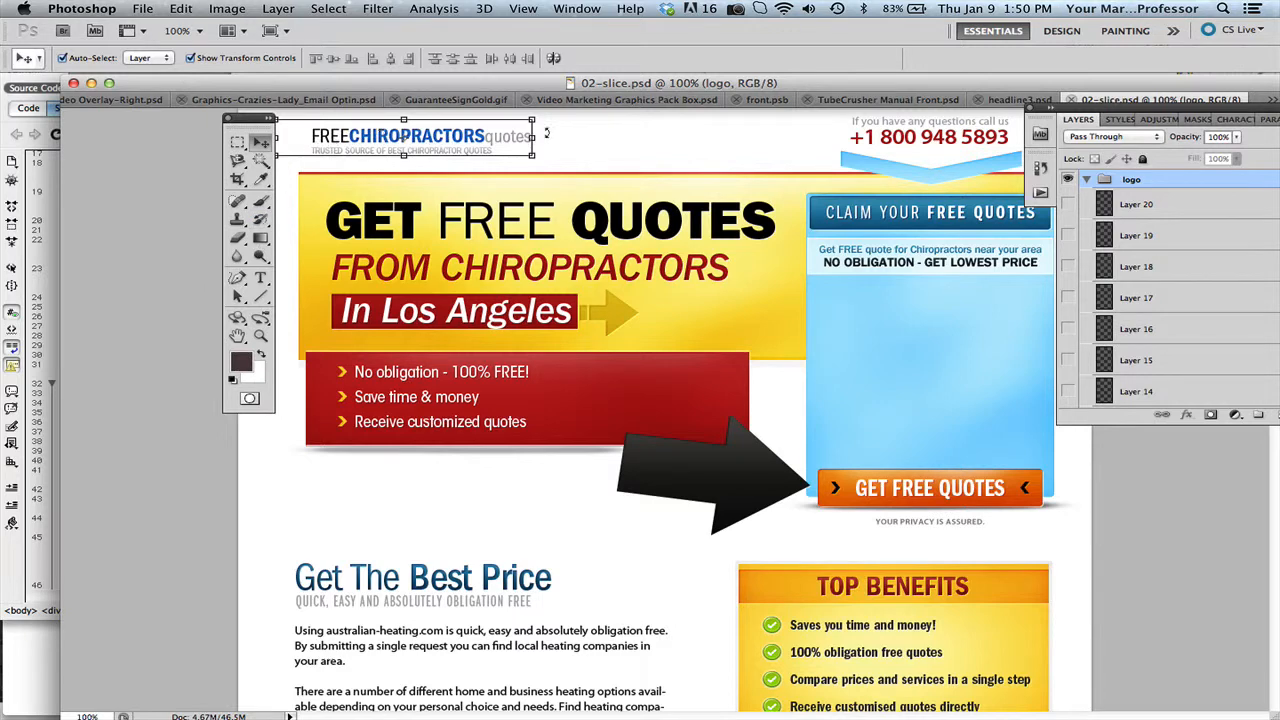
pyautogui.click(260, 278)
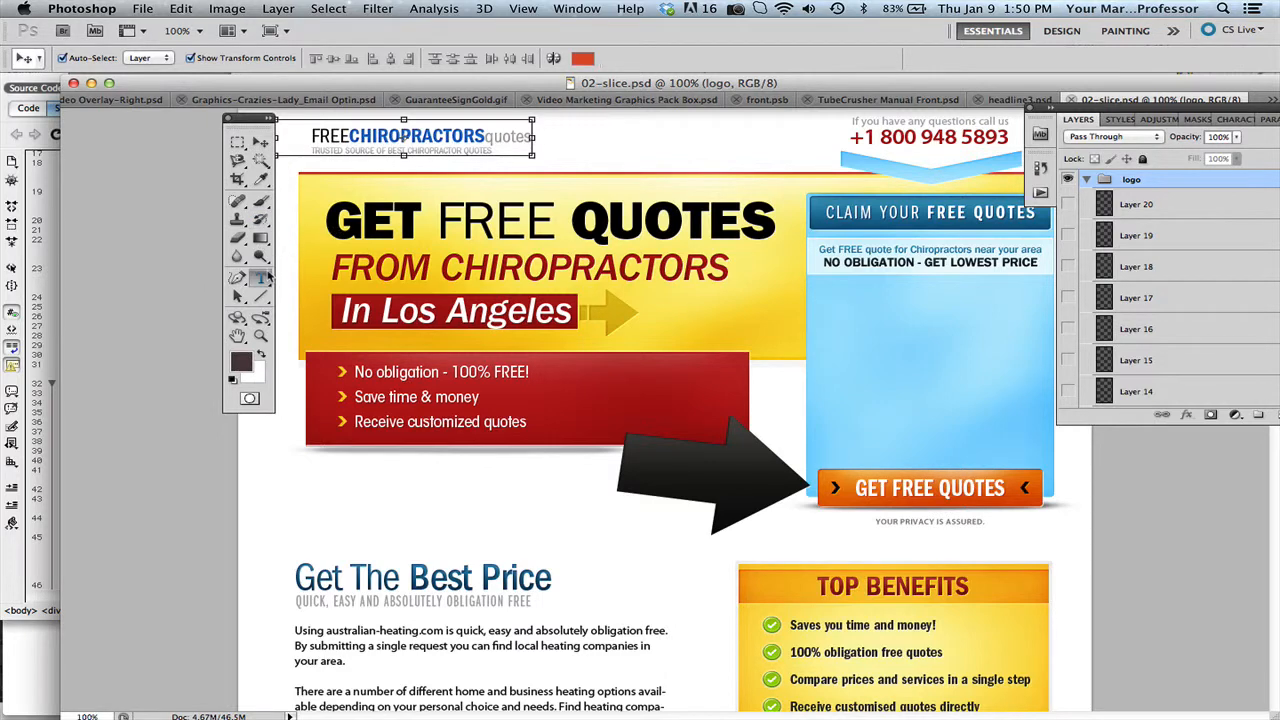
pyautogui.click(349, 136)
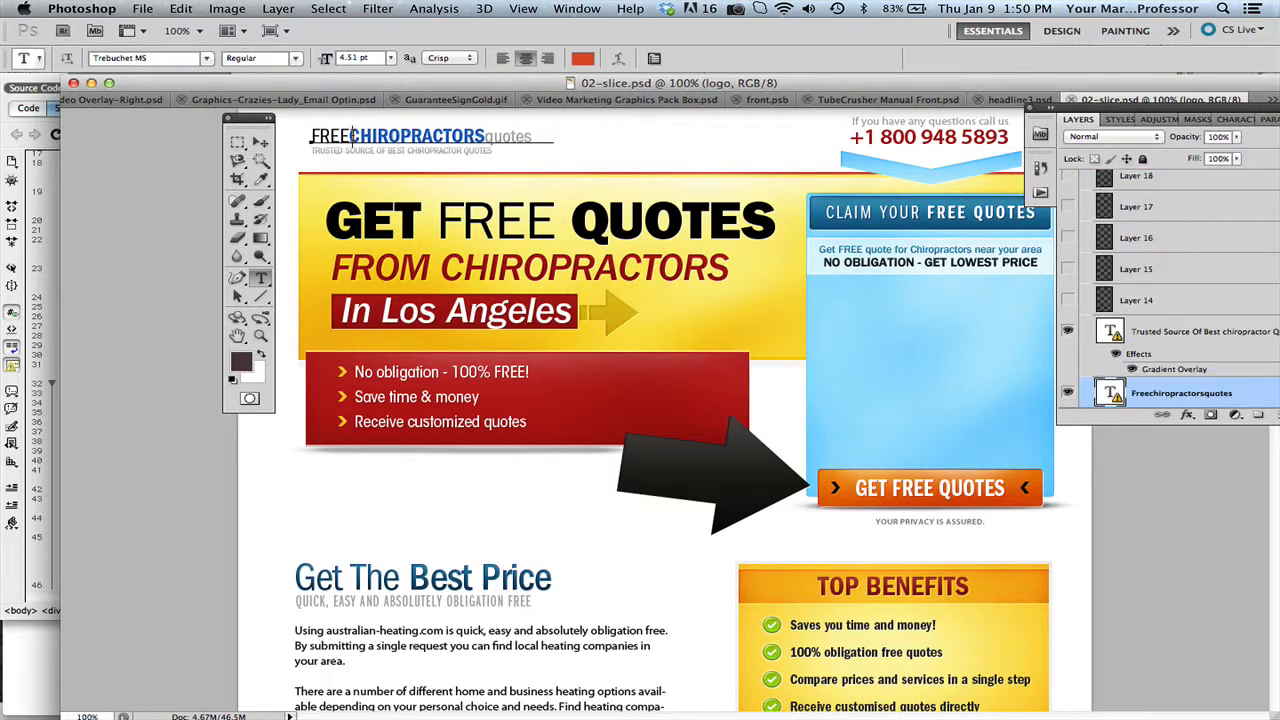
pyautogui.moveTo(349, 136); pyautogui.dragTo(489, 137)
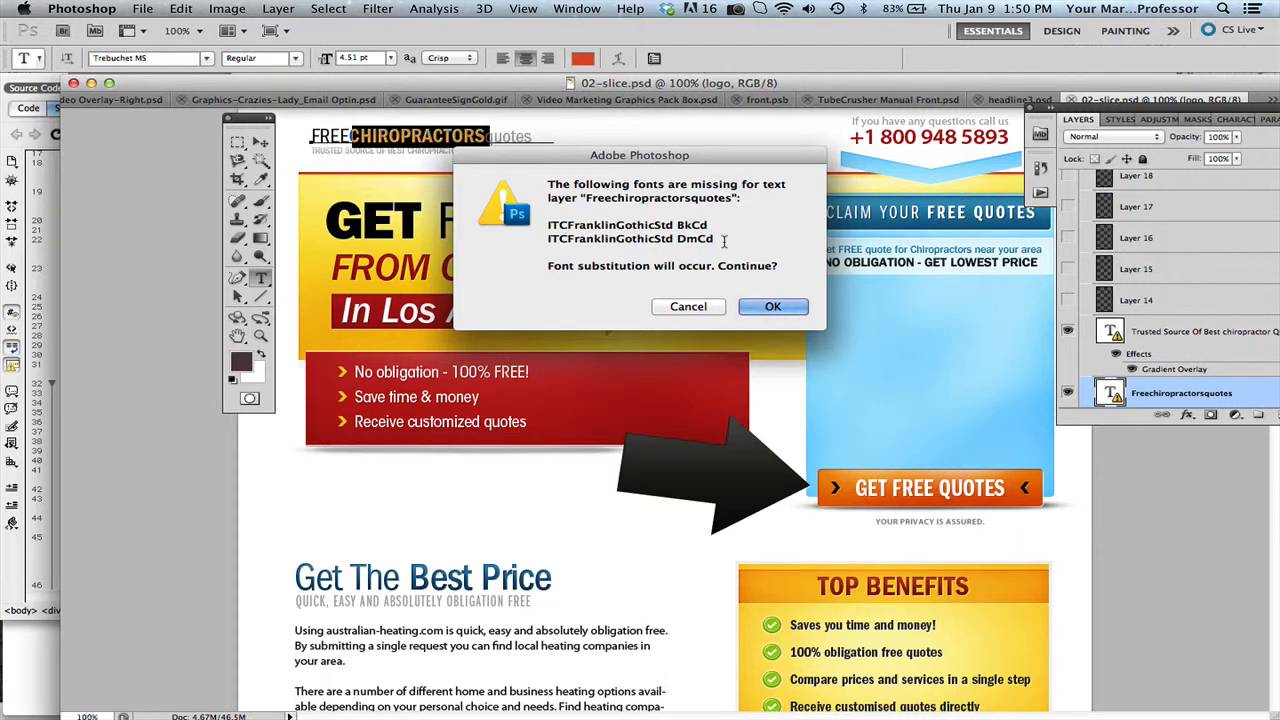
# Copy the missing font name ITCFranklinGothicStd BkCd from the warning and open dafont.com in Firefox
pyautogui.moveTo(710, 225); pyautogui.dragTo(547, 225)
pyautogui.press('super+c')
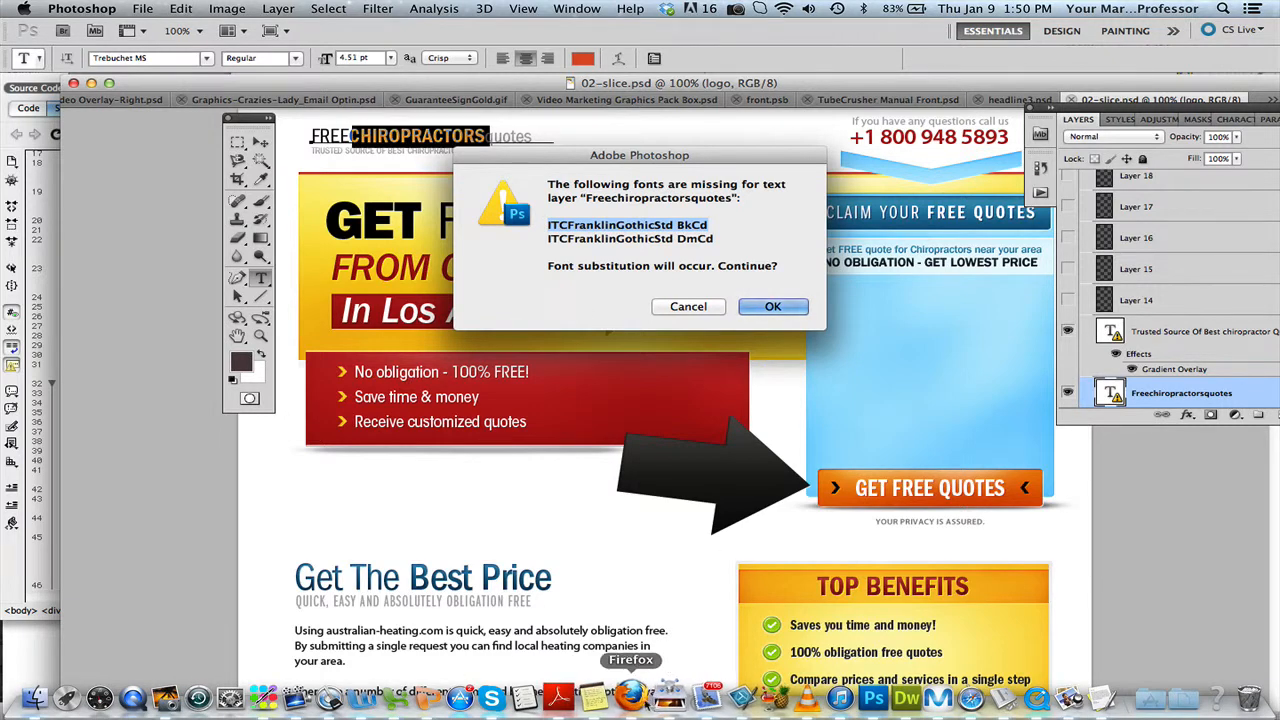
pyautogui.click(633, 697)
pyautogui.click(458, 74)
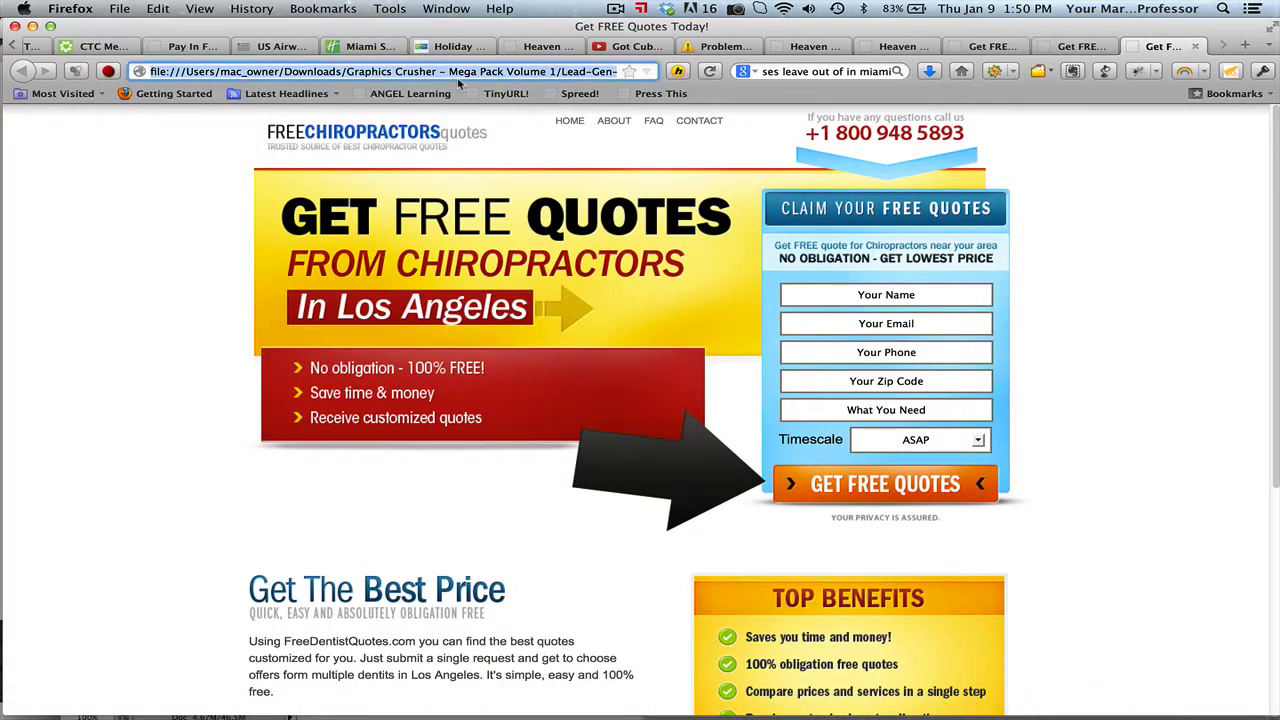
pyautogui.write('dafont.c')
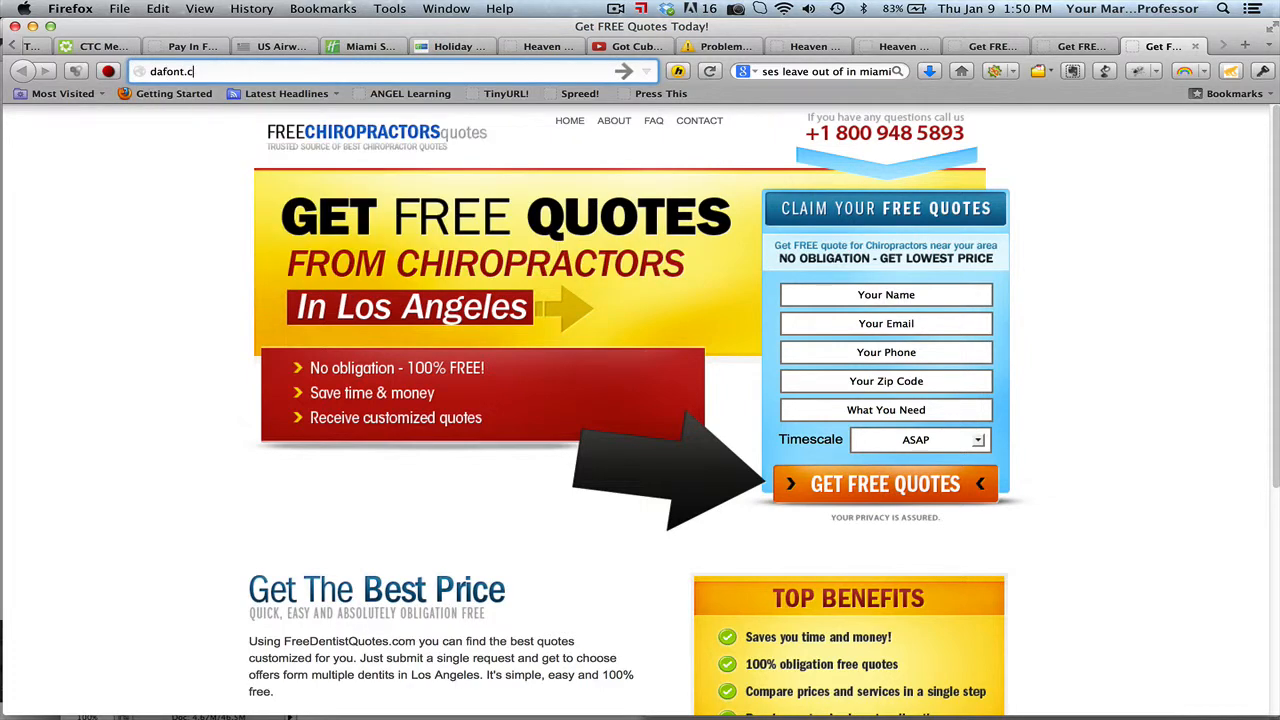
pyautogui.write('om')
pyautogui.press('Return')
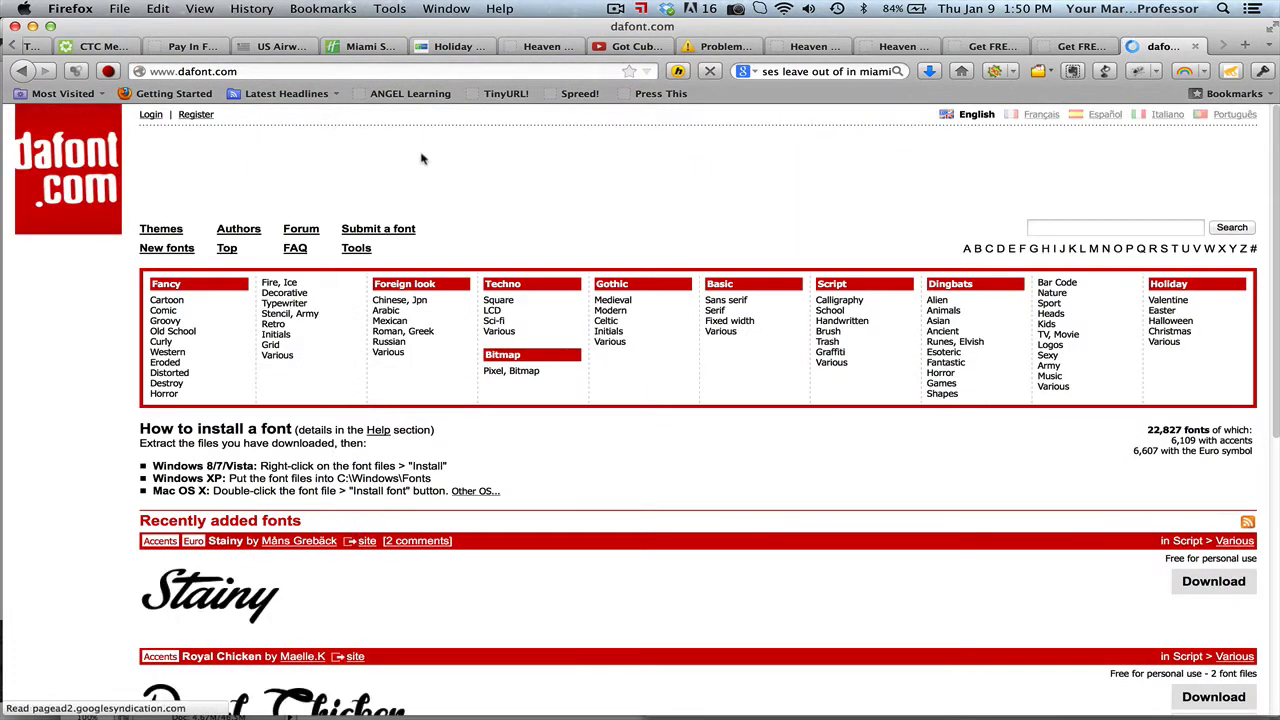
# Search DaFont for ITCFranklinGothicStd BkCd and continue the search on MyFonts
pyautogui.click(1082, 227)
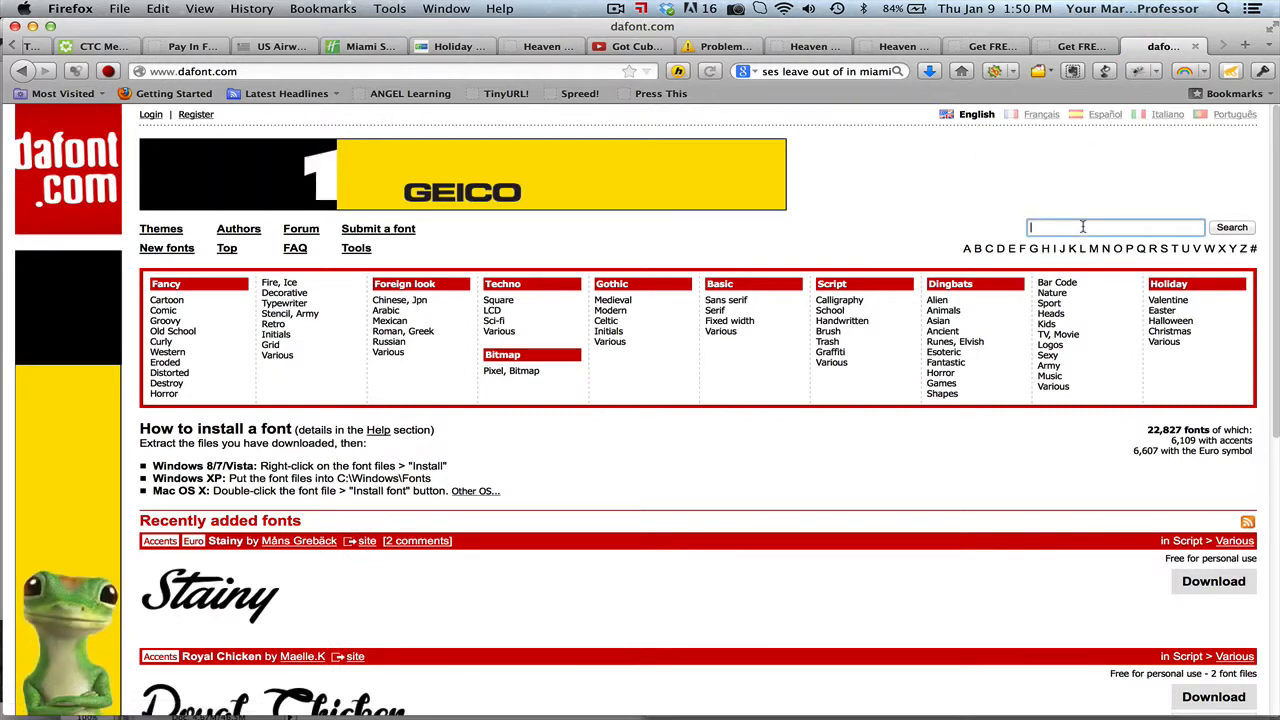
pyautogui.press('super+v')
pyautogui.press('Return')
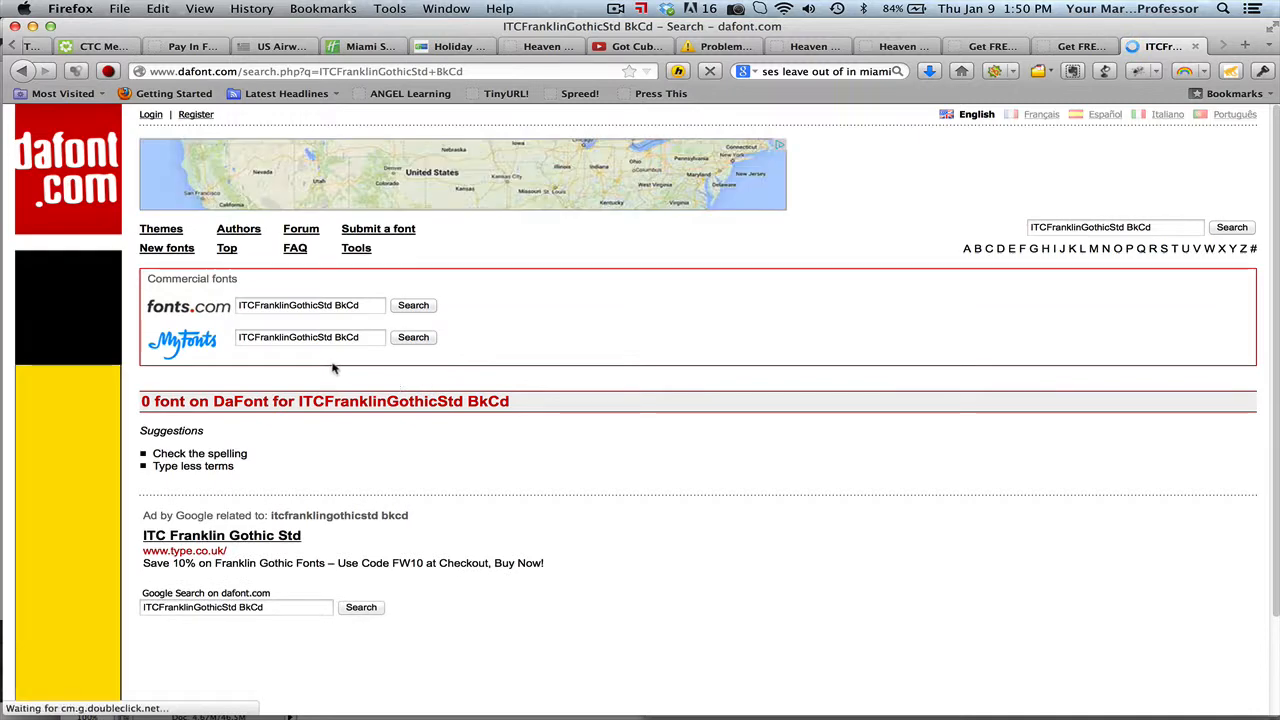
pyautogui.click(413, 337)
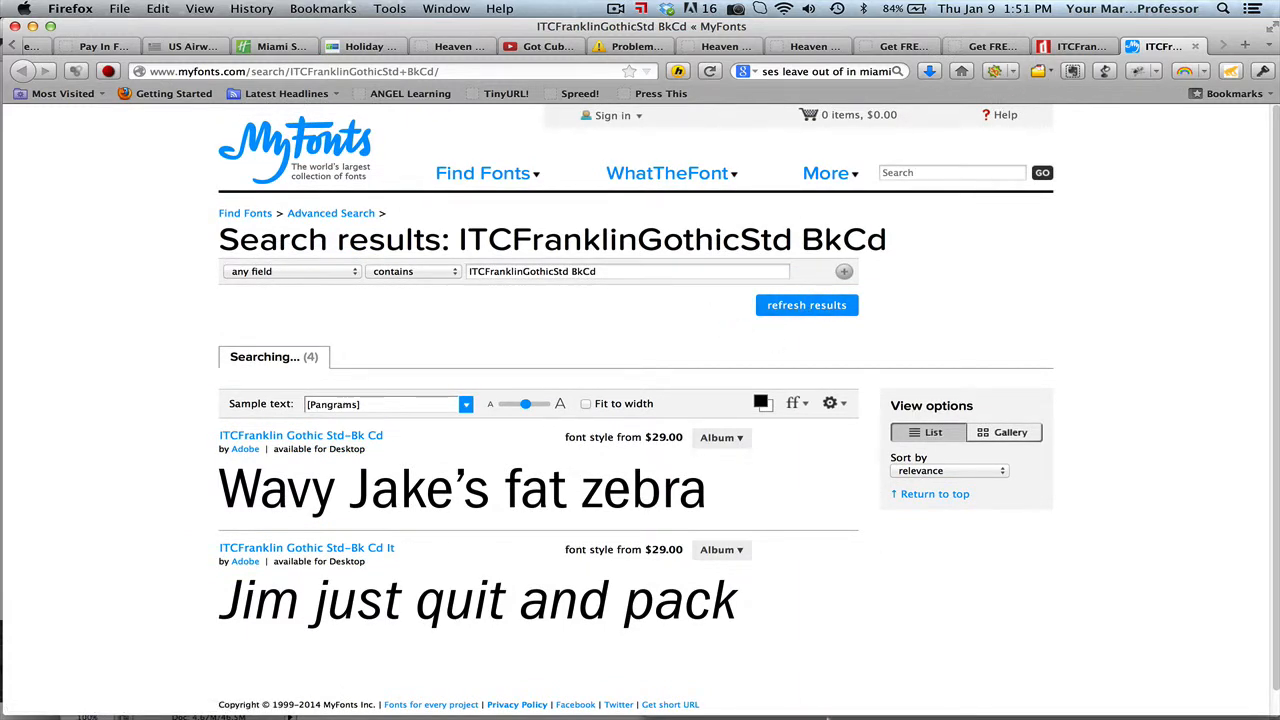
pyautogui.moveTo(745, 708)
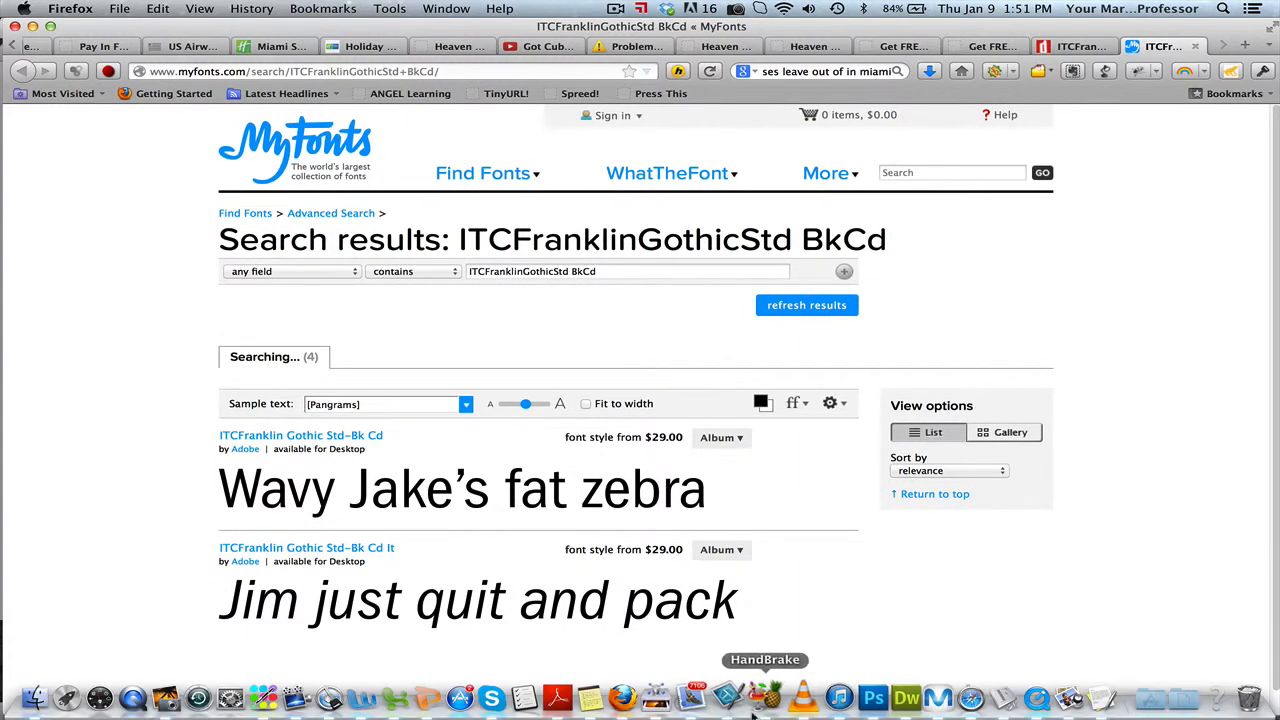
# Switch back to Photoshop, accept the font substitution for the logo text and replace CHIROPRACTORS with DENTISTS
pyautogui.click(860, 697)
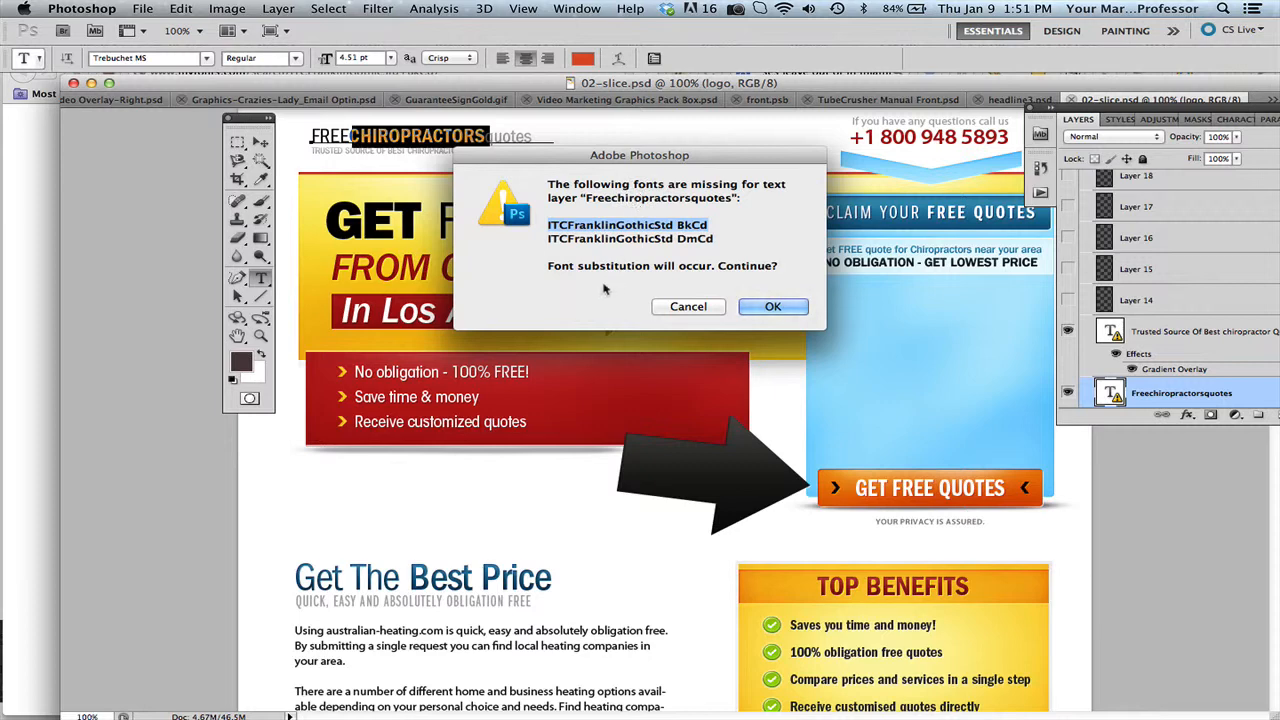
pyautogui.click(771, 307)
pyautogui.click(466, 140)
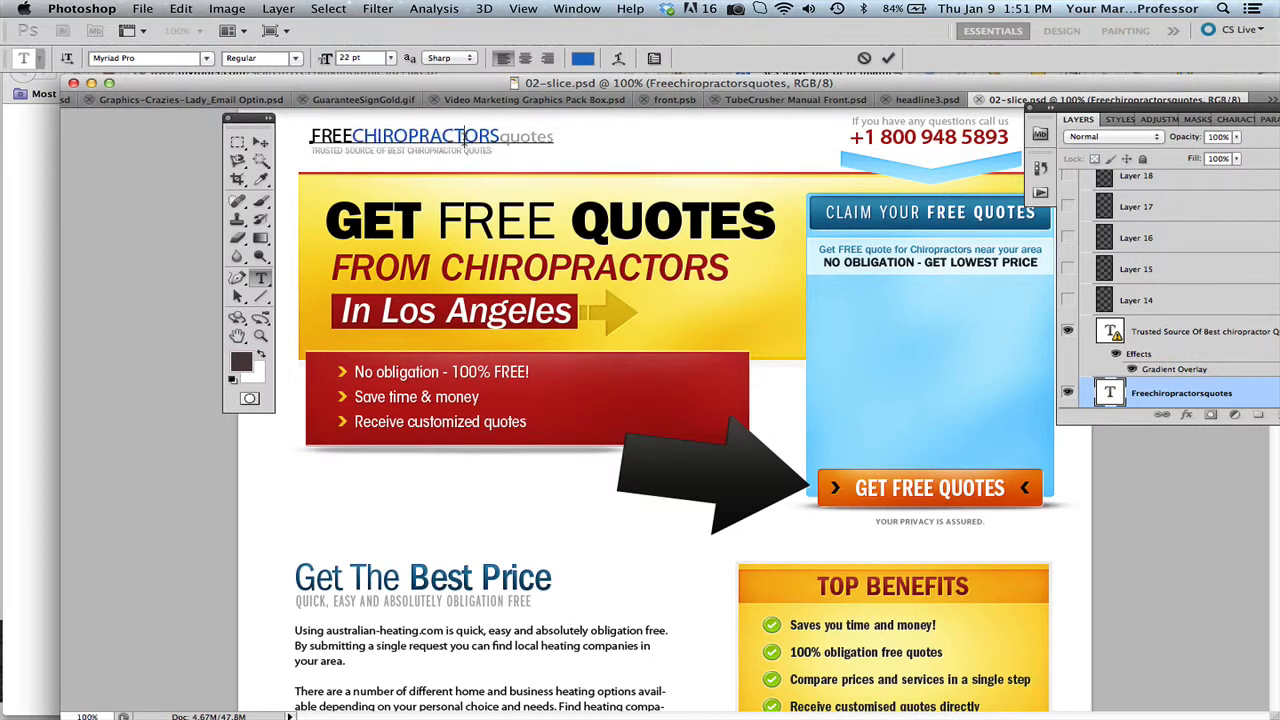
pyautogui.moveTo(500, 136); pyautogui.dragTo(350, 136)
pyautogui.write('DENTIST')
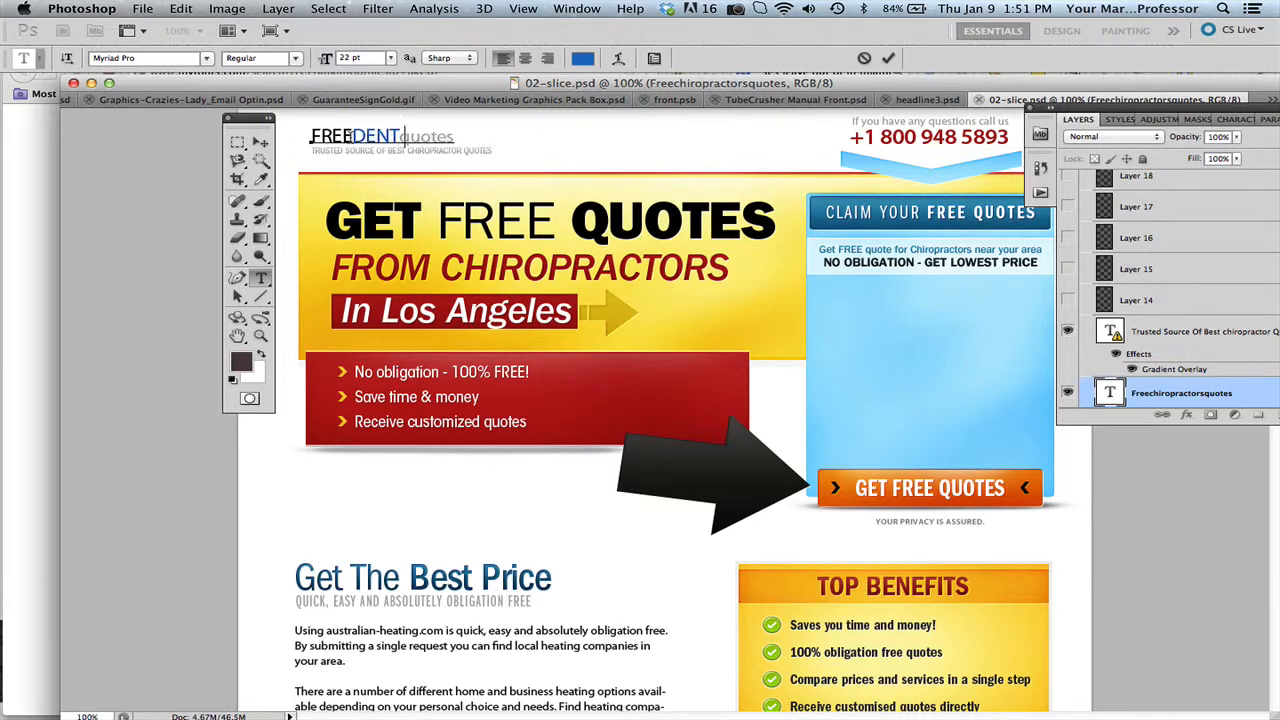
pyautogui.write('S')
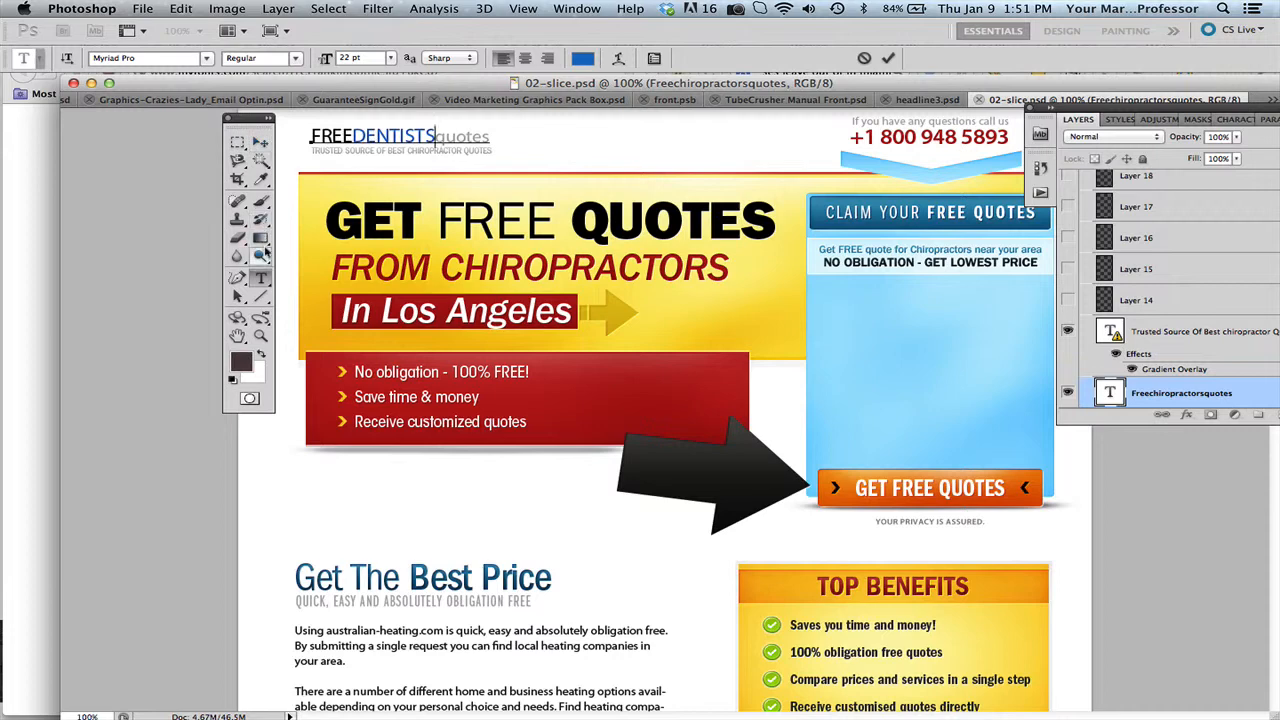
pyautogui.click(888, 58)
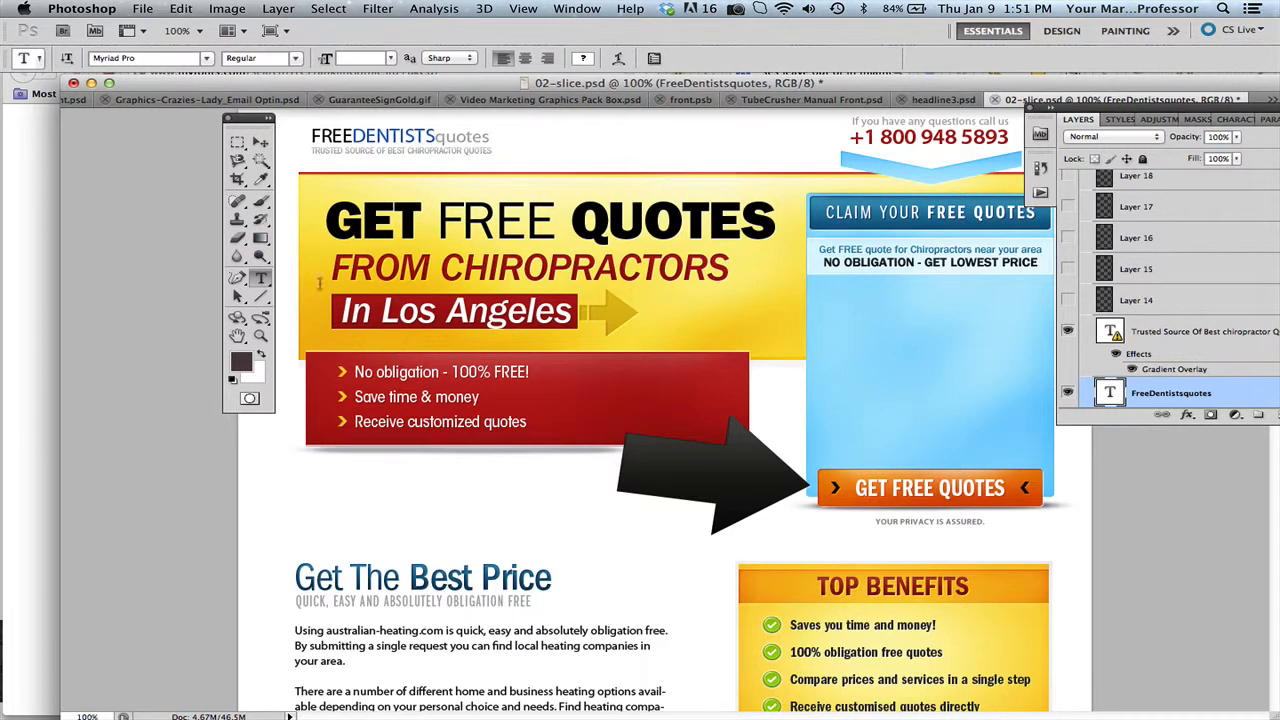
# Change the tagline under the logo to "Trusted Source Of Best Dentist Quotes", accepting the font substitution
pyautogui.click(260, 142)
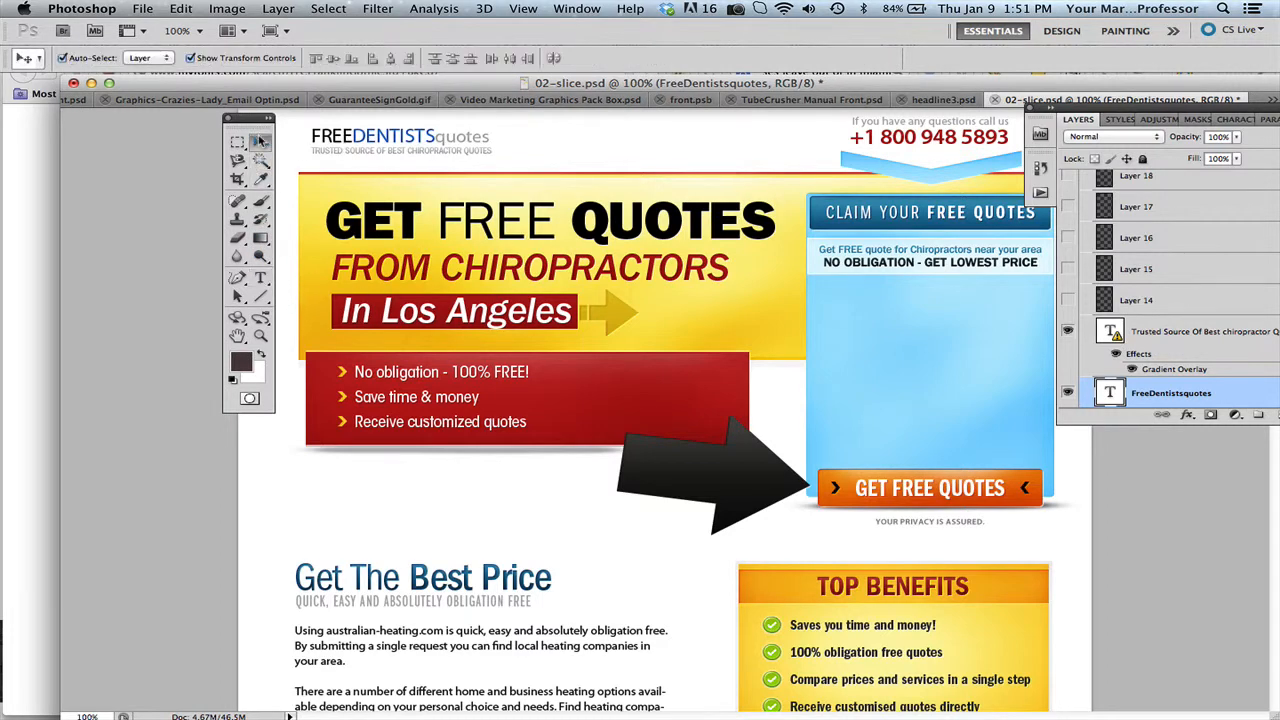
pyautogui.click(364, 166)
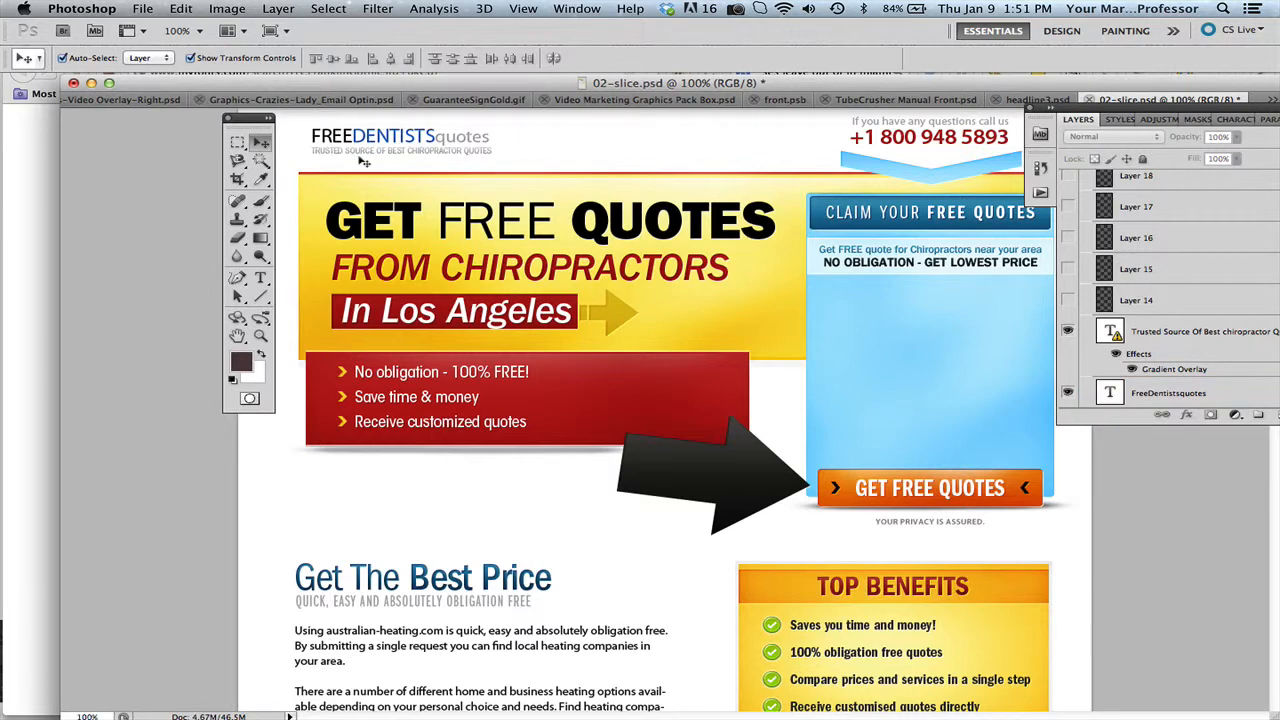
pyautogui.click(364, 151)
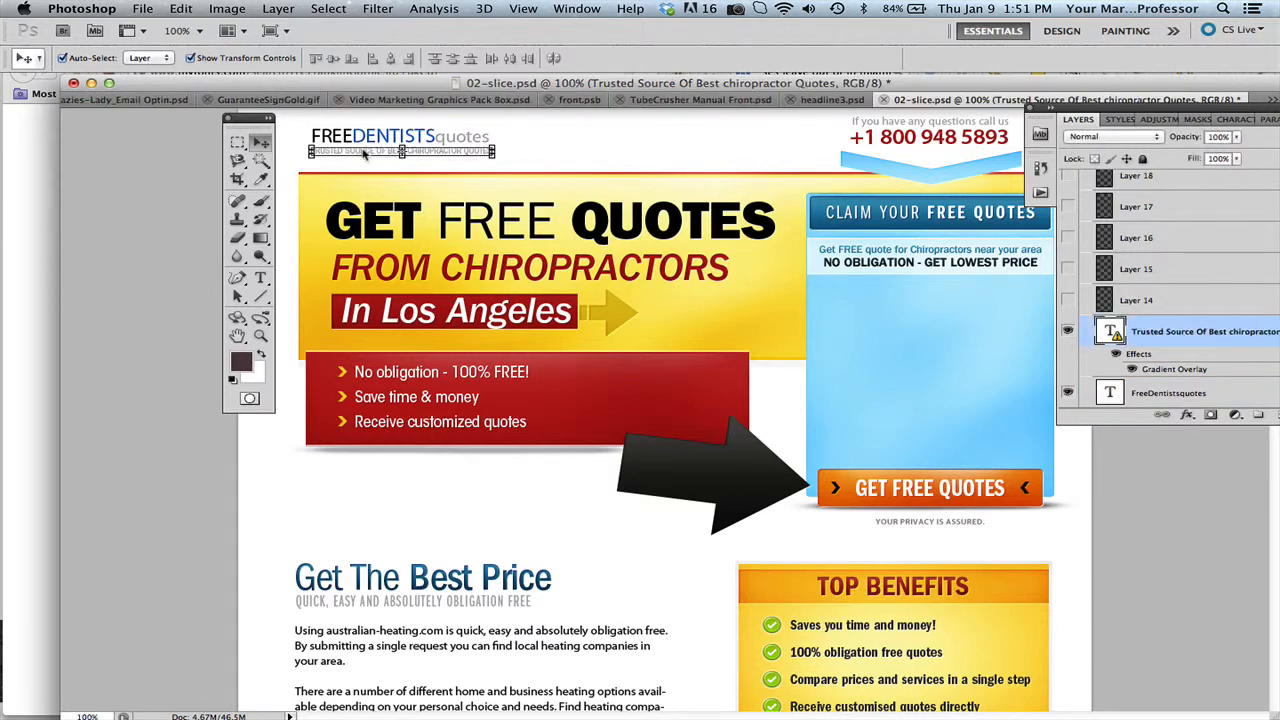
pyautogui.click(260, 278)
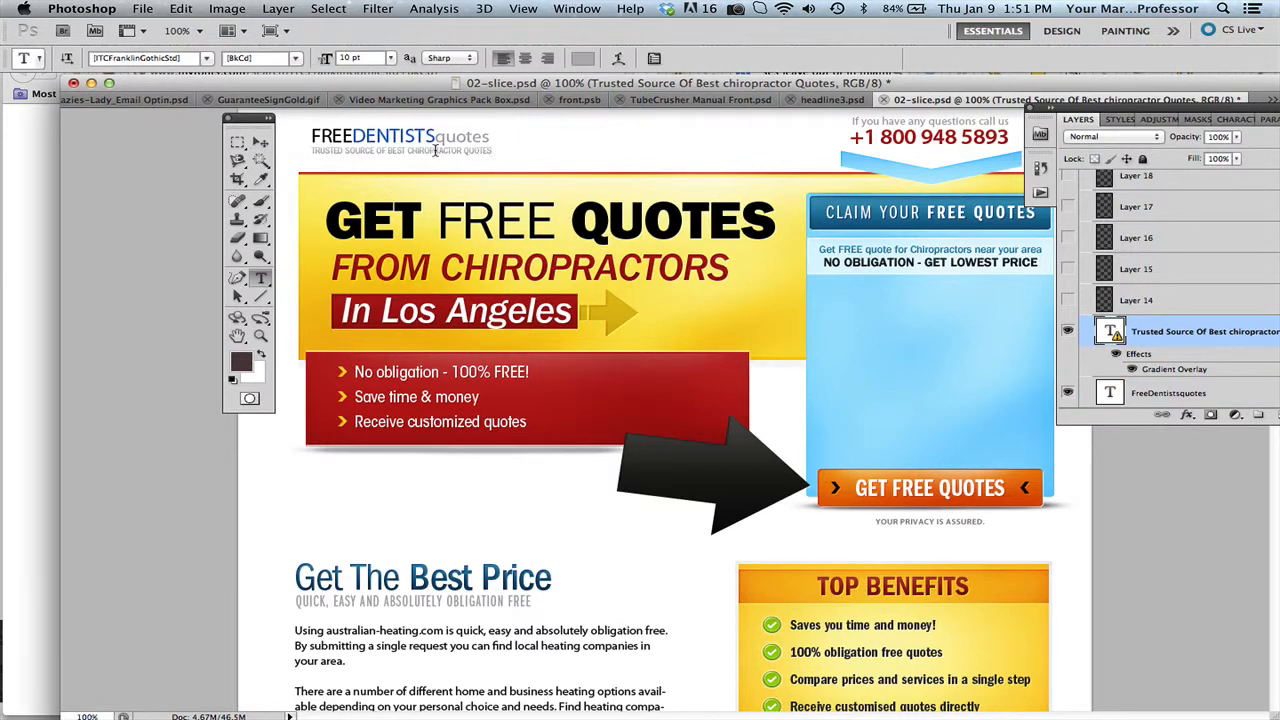
pyautogui.moveTo(408, 152); pyautogui.dragTo(453, 153)
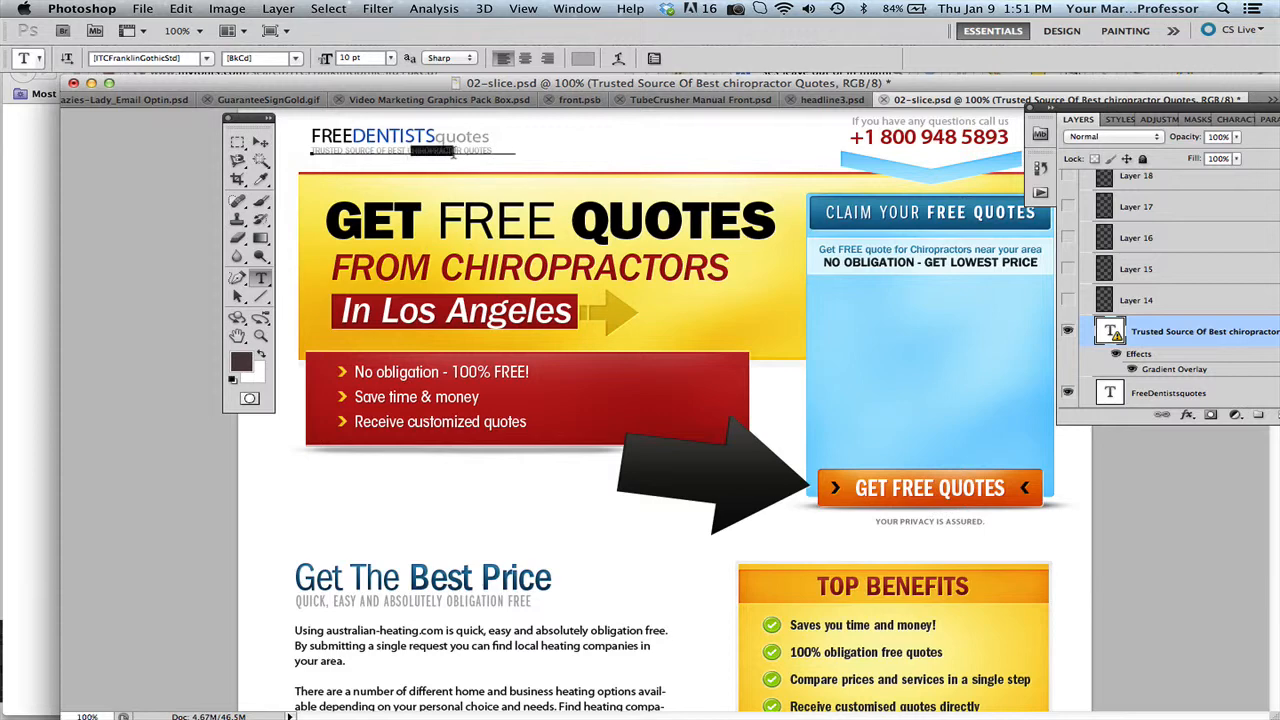
pyautogui.press('BackSpace')
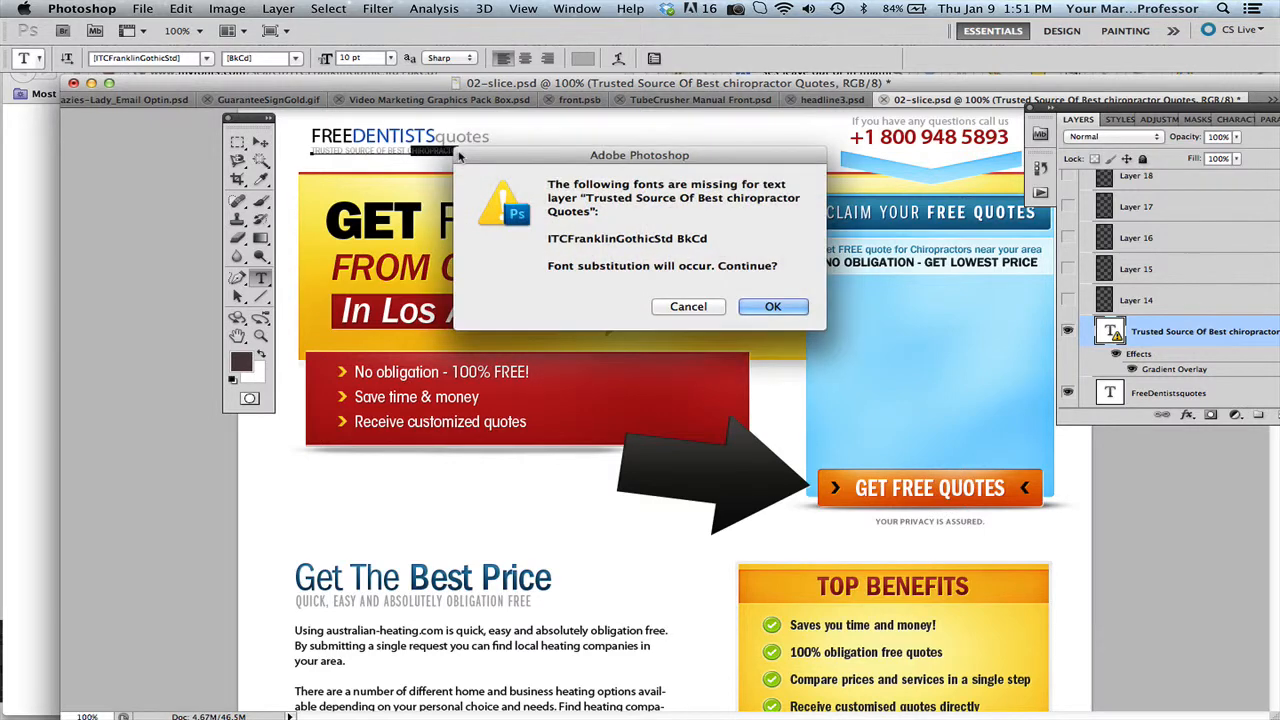
pyautogui.click(773, 307)
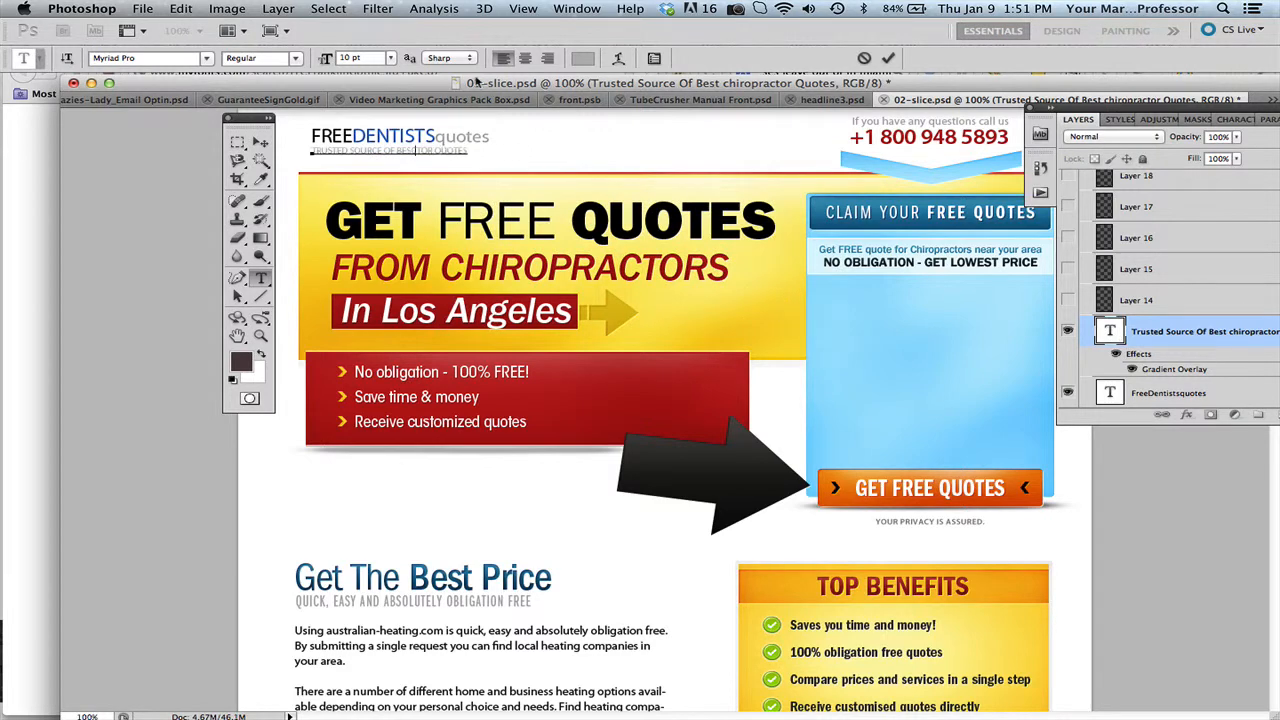
pyautogui.write('DENTISTS F')
pyautogui.press('BackSpace')
pyautogui.click(888, 58)
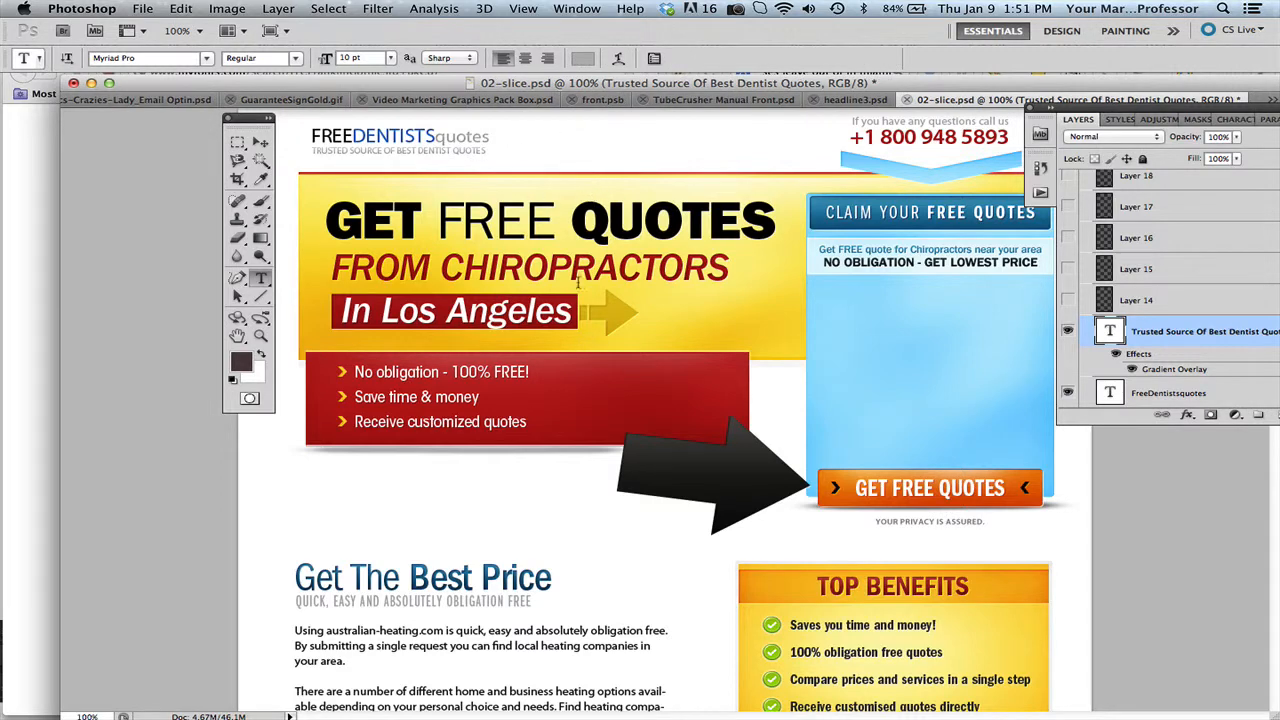
# Replace Chiropractors with Dentist in the "Get FREE quote" line above the blue form area, accepting the font substitution
pyautogui.click(761, 343)
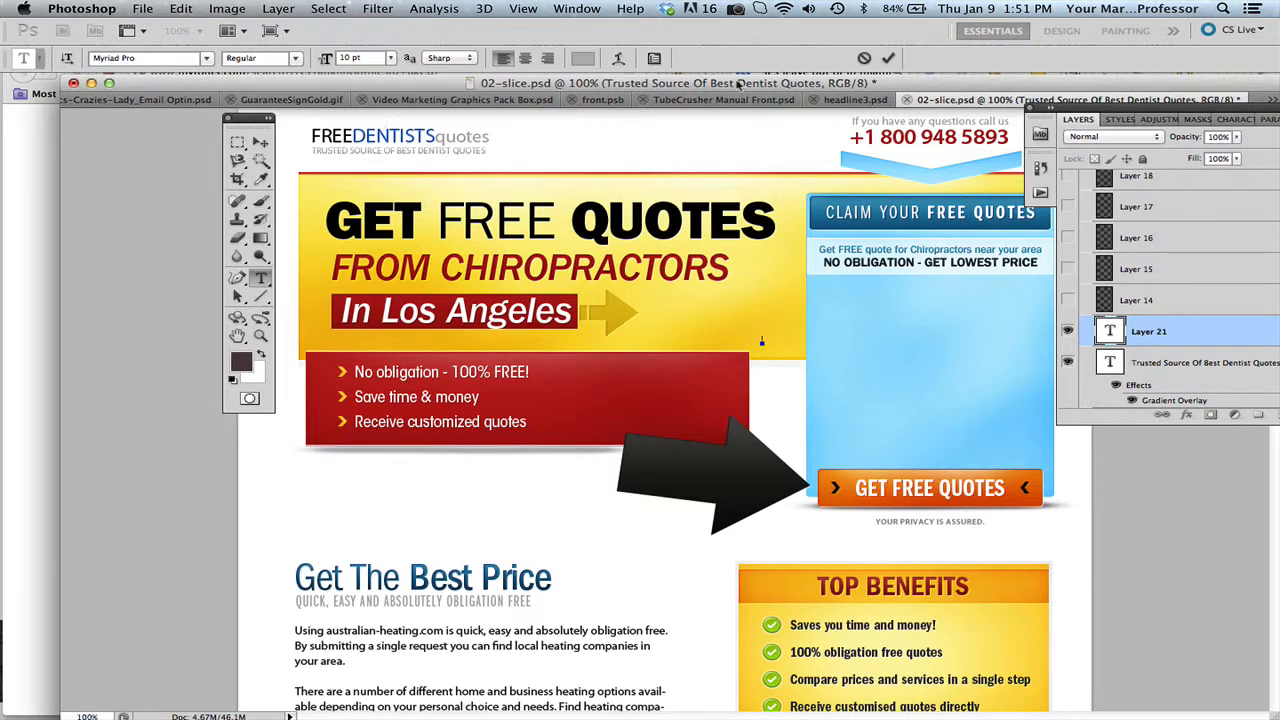
pyautogui.click(893, 58)
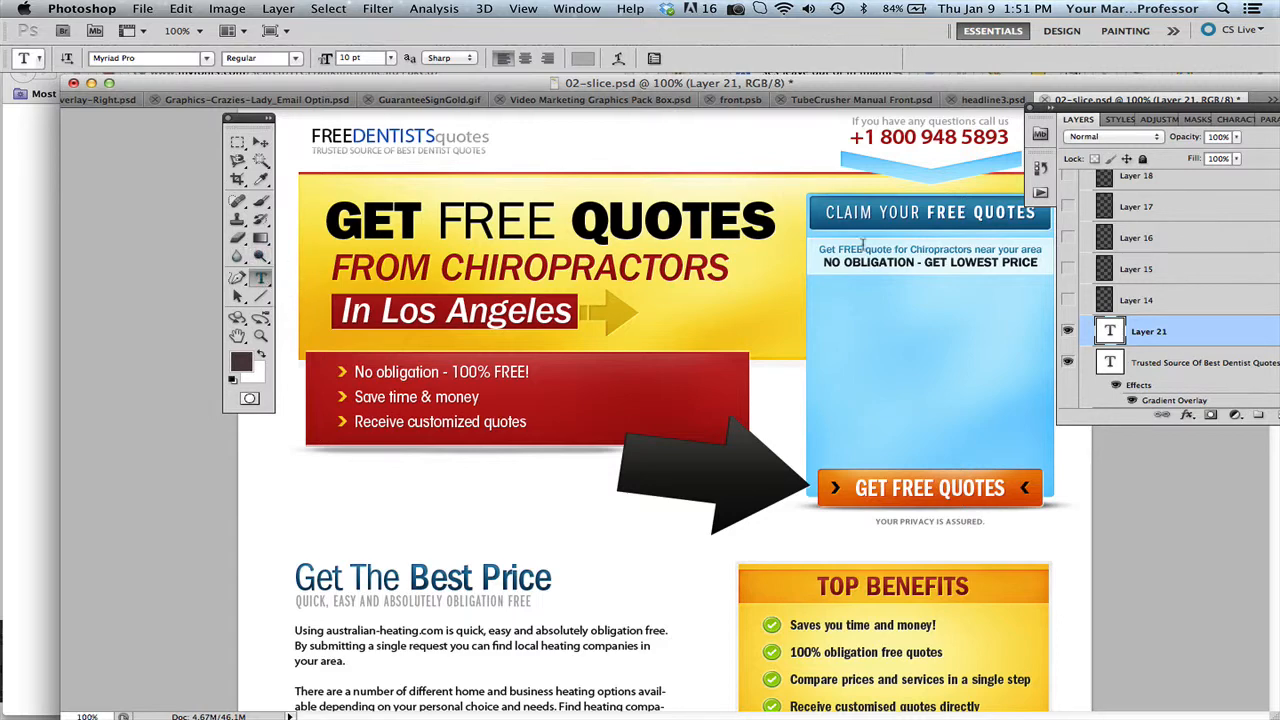
pyautogui.moveTo(909, 249); pyautogui.dragTo(970, 243)
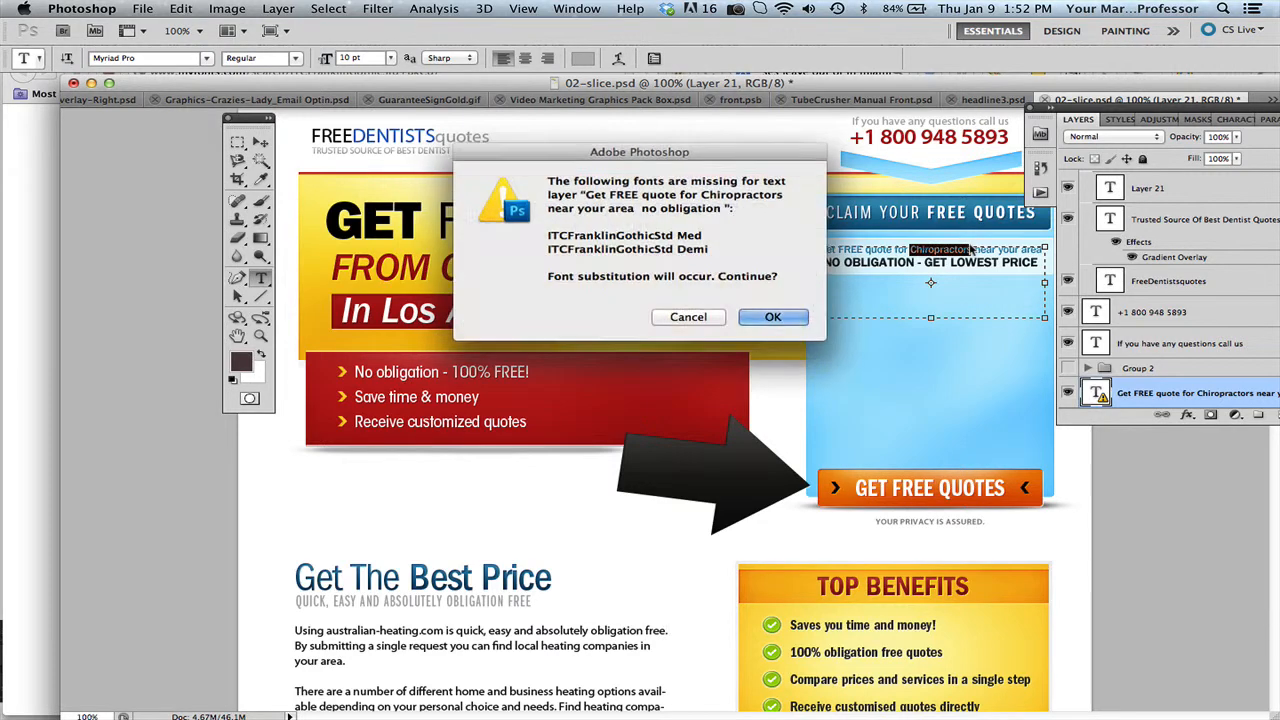
pyautogui.click(772, 318)
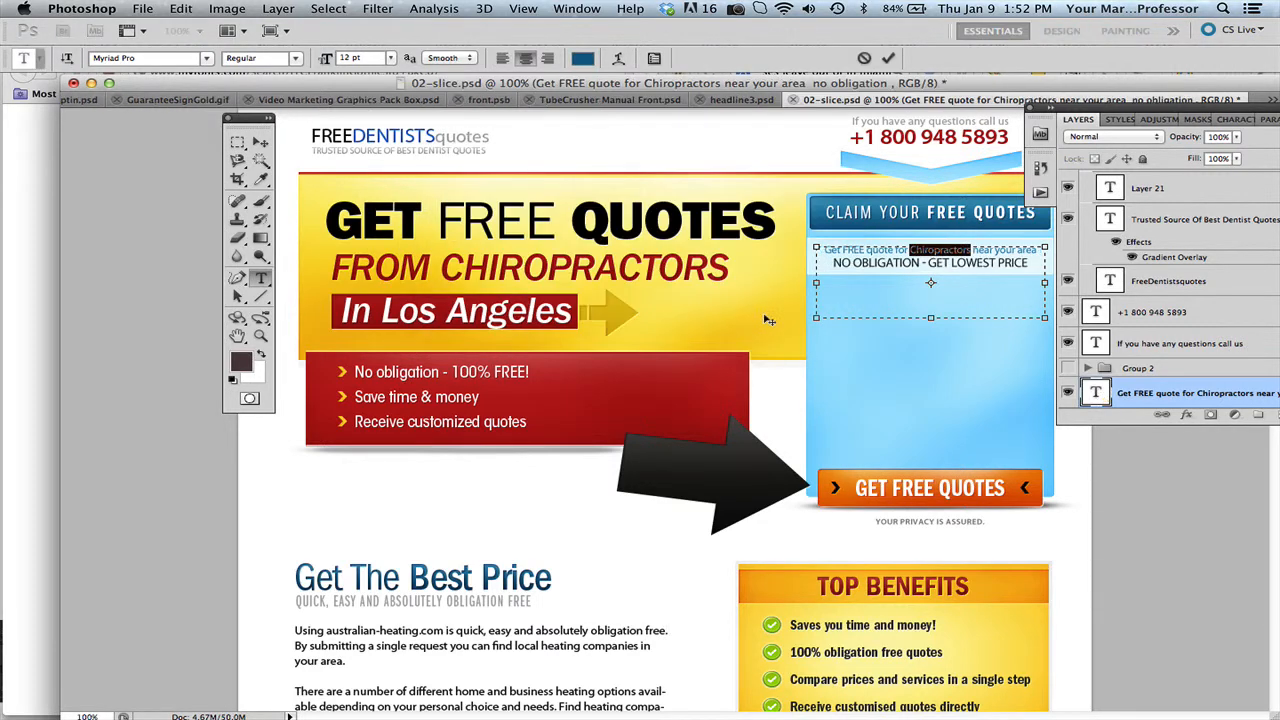
pyautogui.write('Dentist')
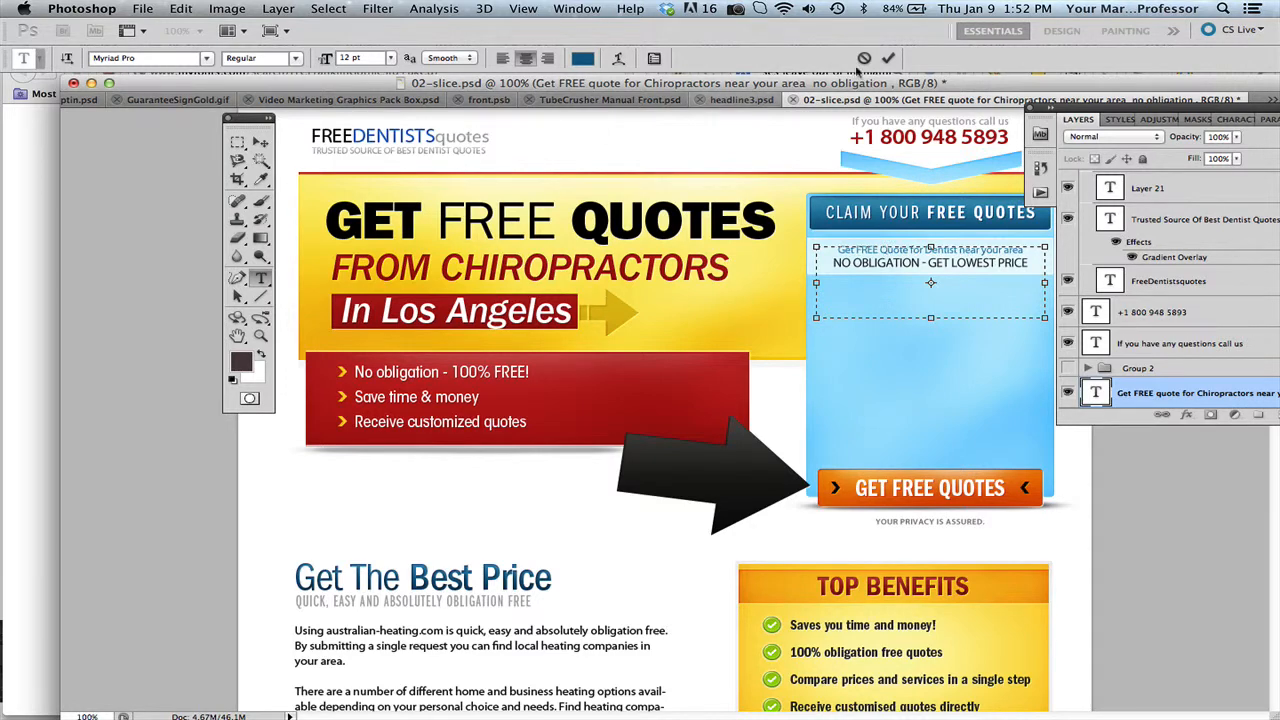
pyautogui.click(888, 58)
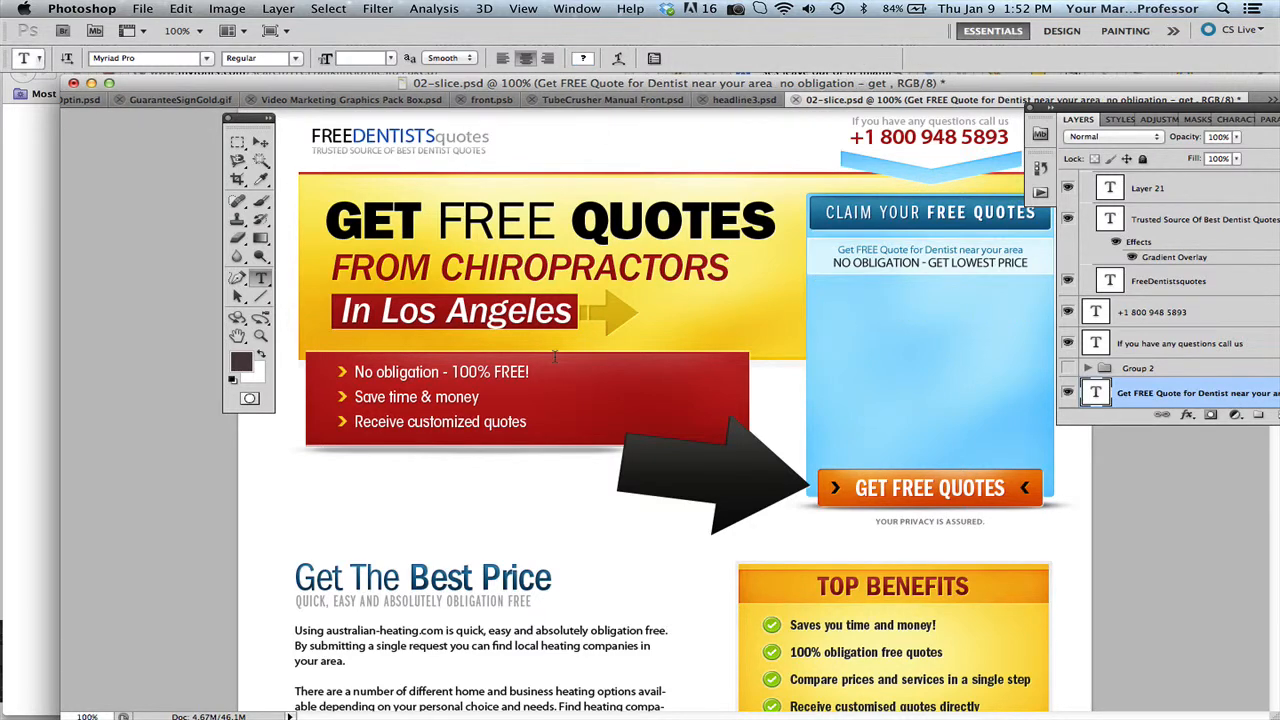
# Replace the body text under "Get The Best Price" with "Change out anything you want here."
pyautogui.scroll(-5, 554, 356)
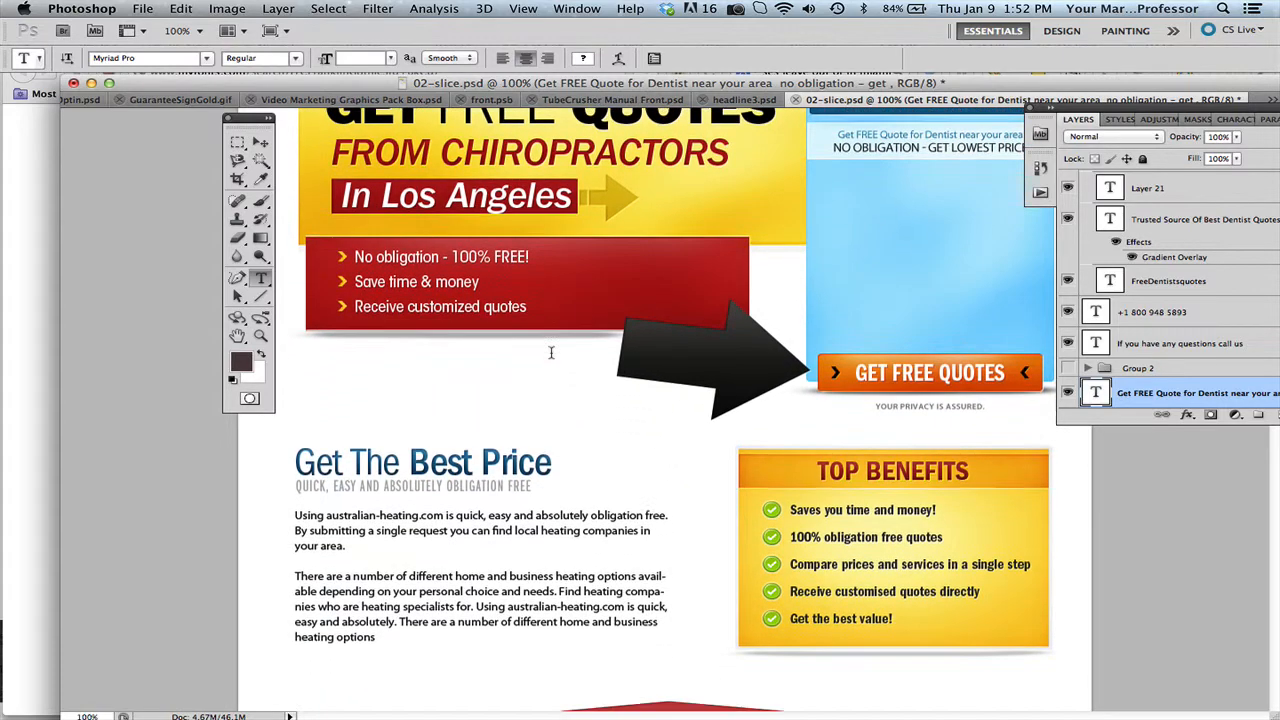
pyautogui.scroll(-3, 551, 354)
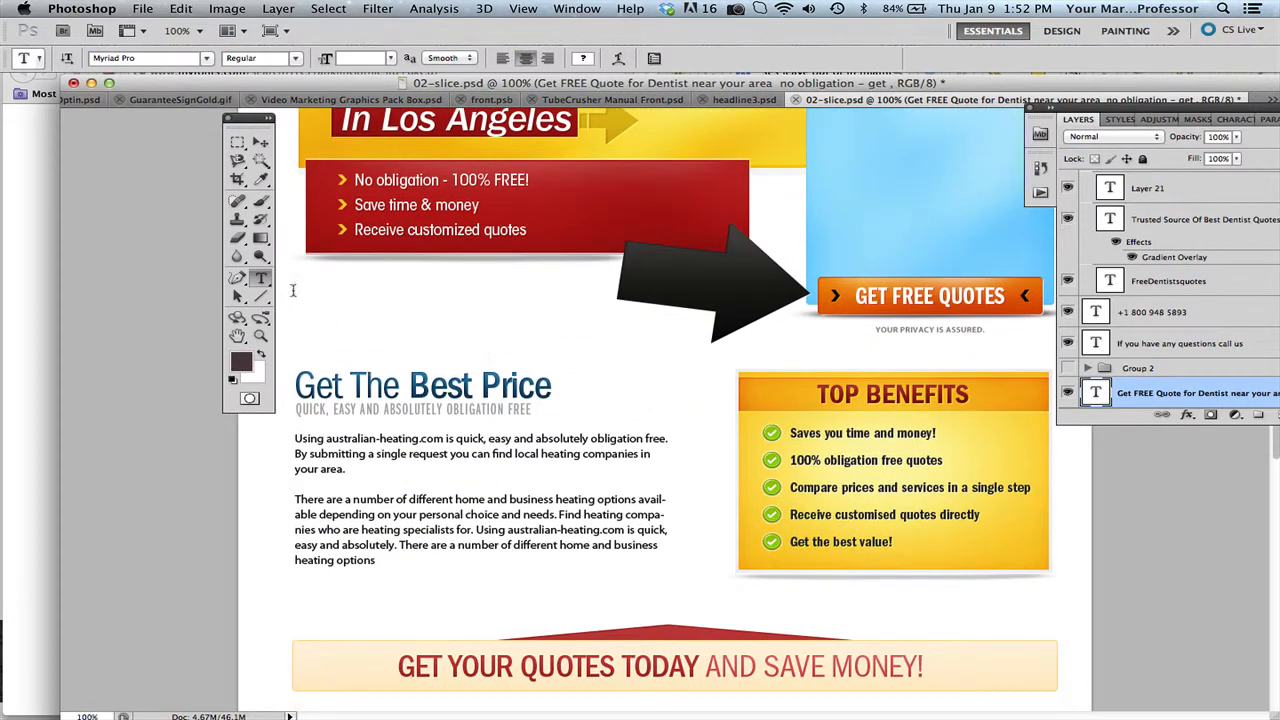
pyautogui.moveTo(379, 560); pyautogui.dragTo(270, 432)
pyautogui.press('BackSpace')
pyautogui.write('Change out anything you want here.')
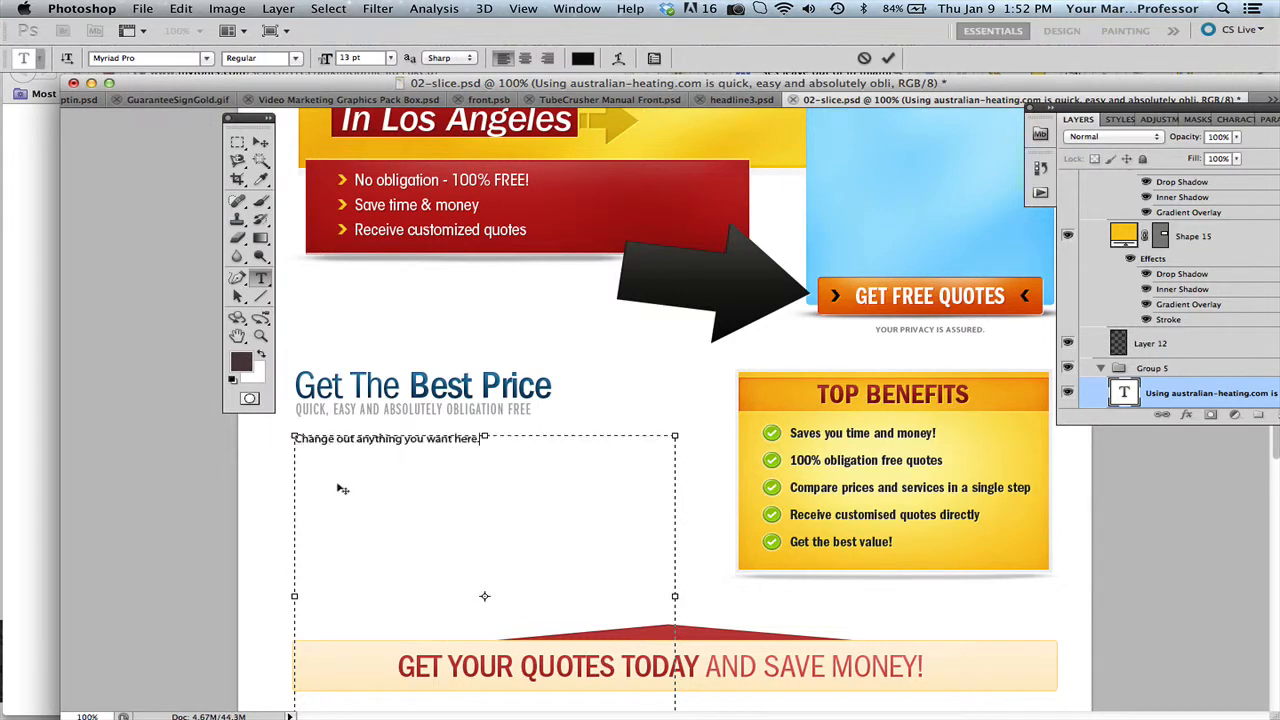
pyautogui.scroll(-4, 617, 508)
pyautogui.scroll(5, 617, 508)
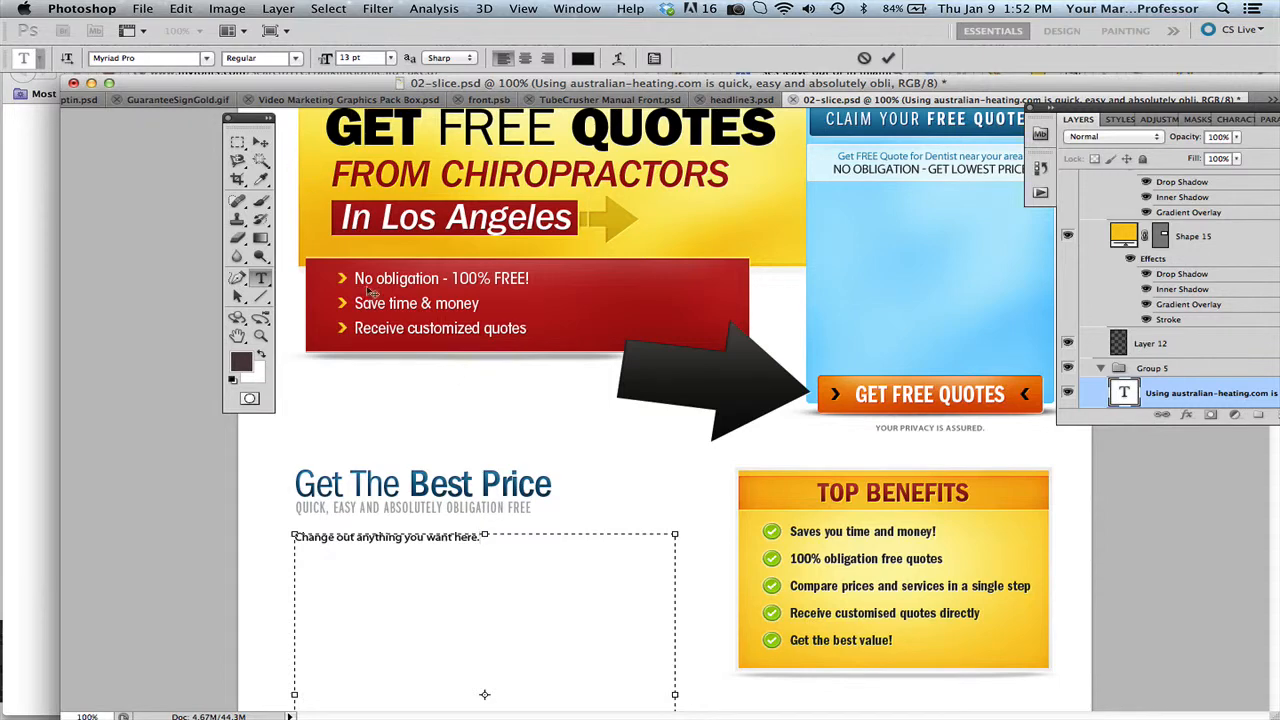
pyautogui.scroll(2, 370, 290)
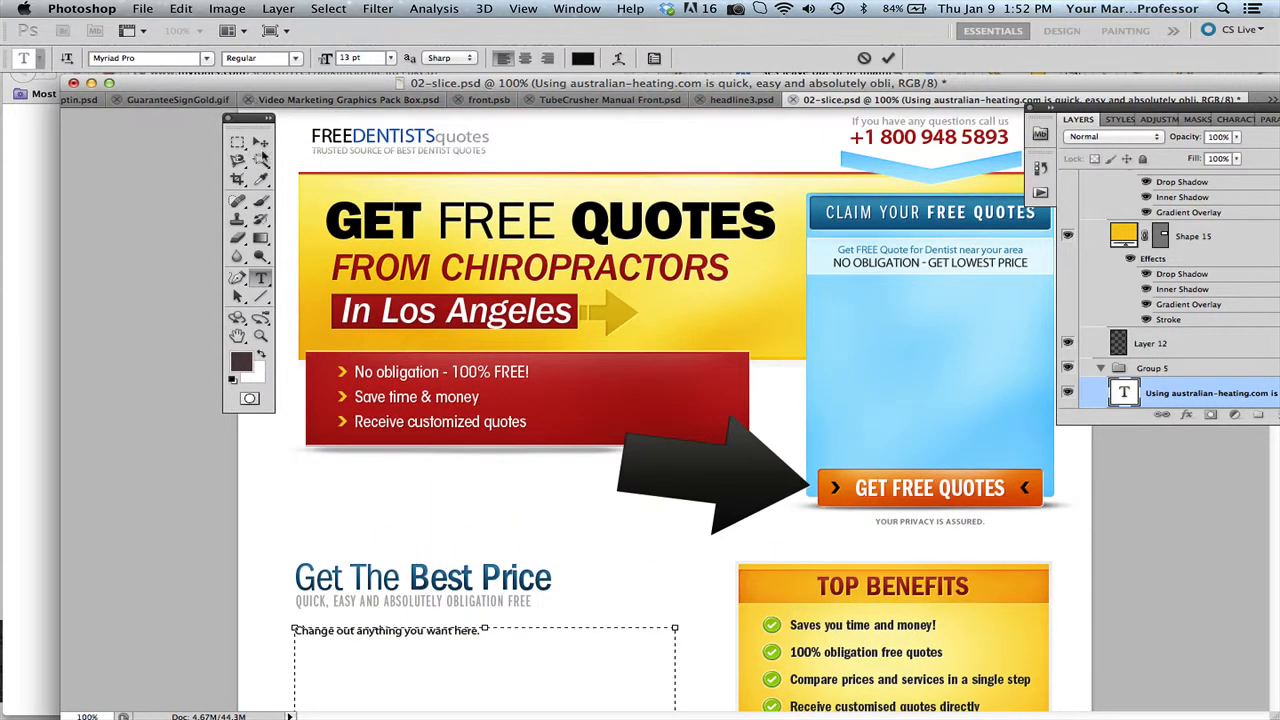
pyautogui.click(260, 145)
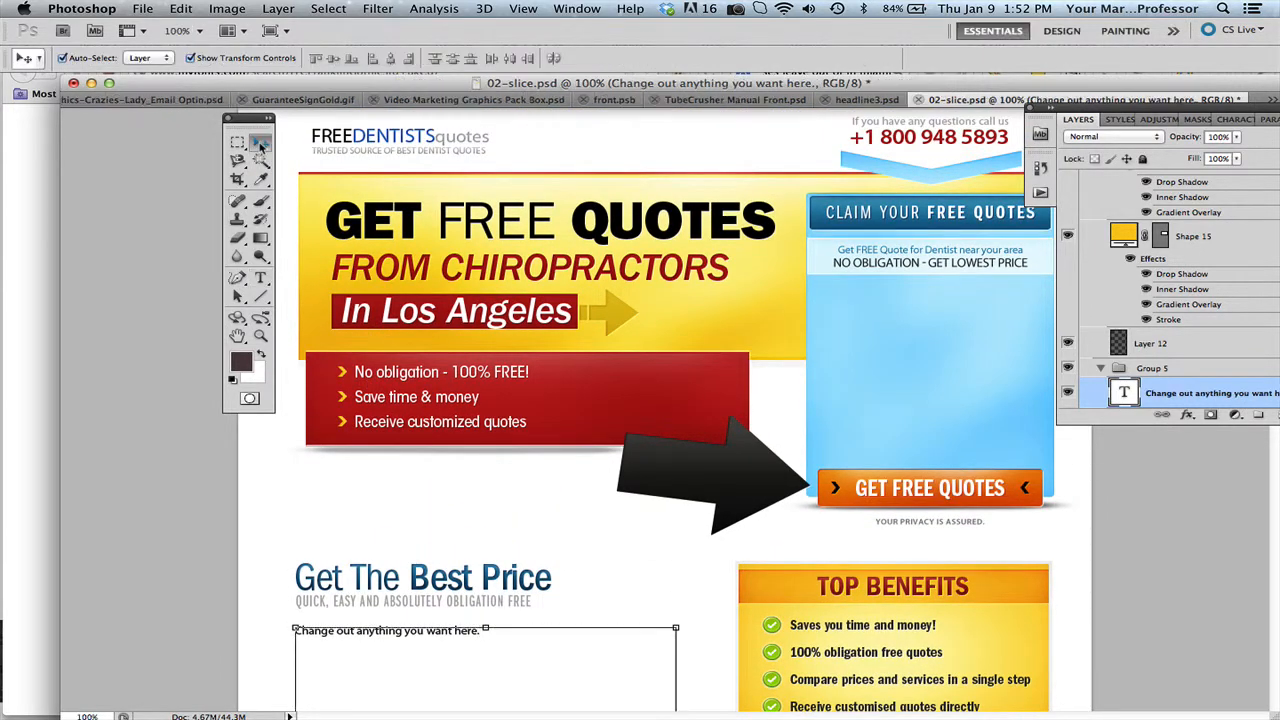
# Shorten DENTISTS to DENTIST in the logo text with the Type tool
pyautogui.click(261, 279)
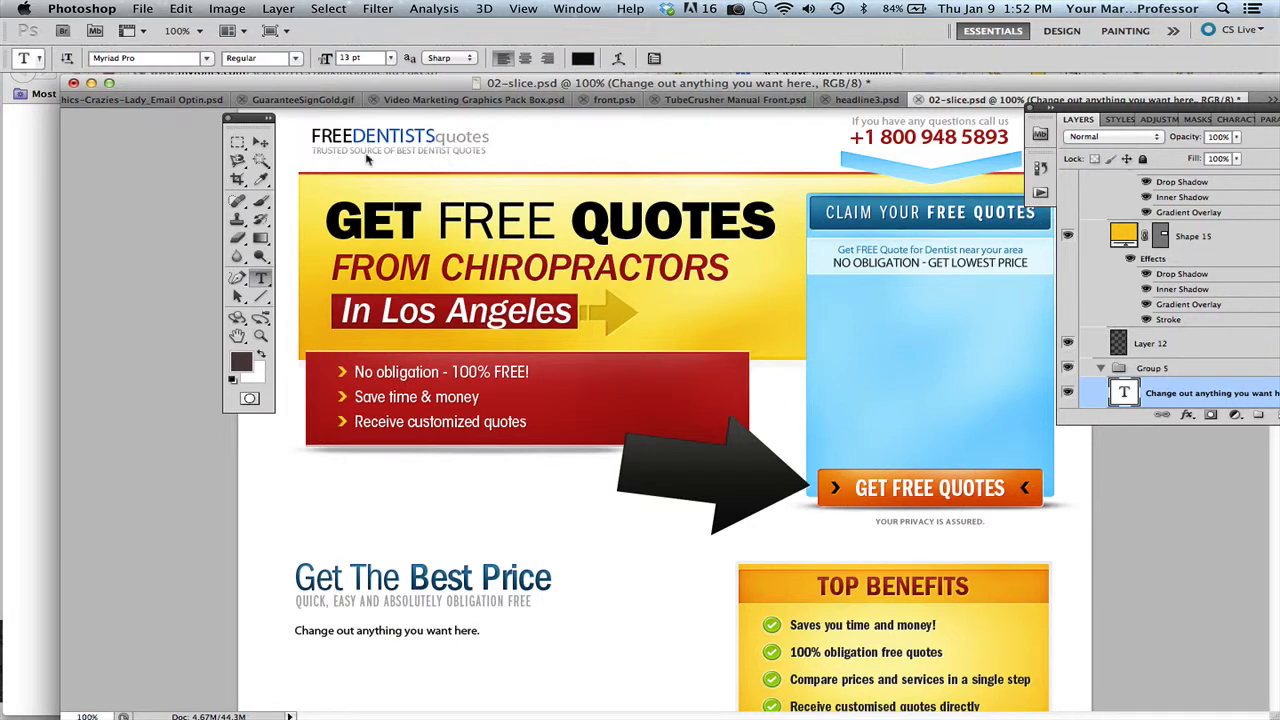
pyautogui.click(392, 137)
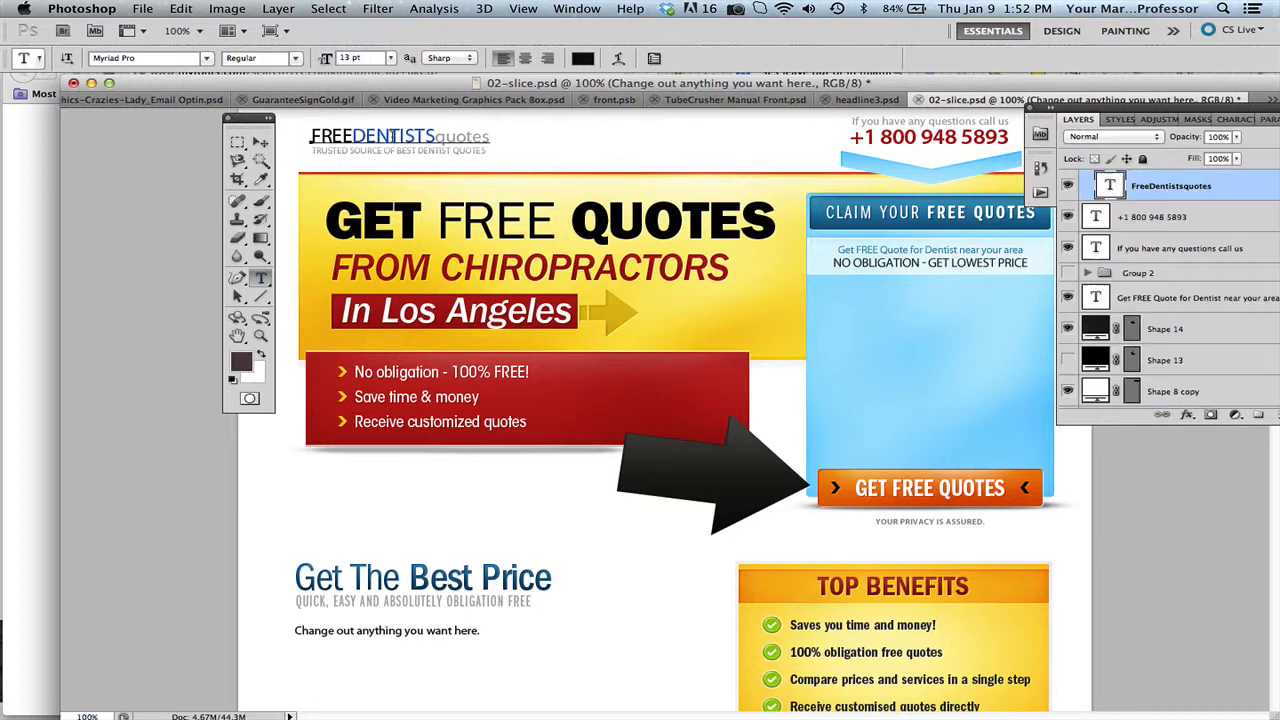
pyautogui.click(435, 137)
pyautogui.press('super+a')
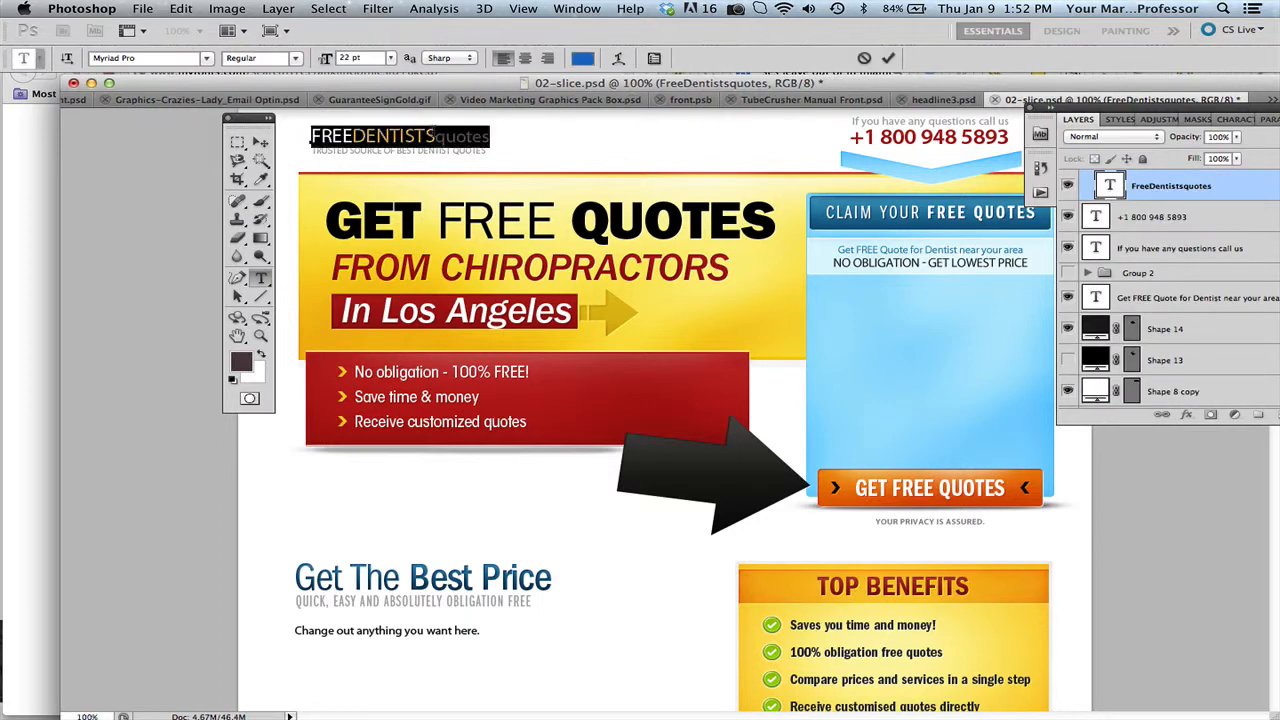
pyautogui.click(433, 137)
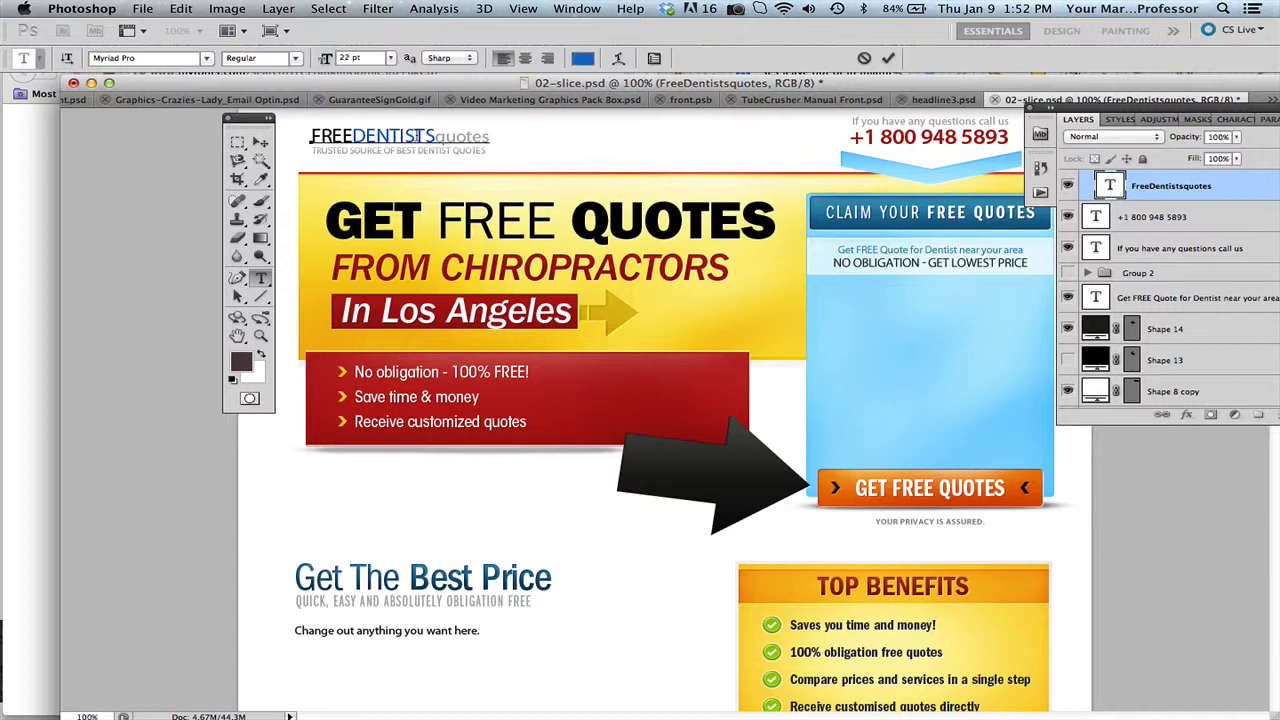
pyautogui.press('BackSpace')
# Recolour DENTIST in the logo text dark red (ac1515), sampled from the red box holding the bullet list
pyautogui.hotkey('shift', 'Left')
pyautogui.hotkey('shift', 'Left')
pyautogui.hotkey('shift', 'Left')
pyautogui.hotkey('shift', 'Left')
pyautogui.hotkey('shift', 'Left')
pyautogui.hotkey('shift', 'Left')
pyautogui.hotkey('shift', 'Left')
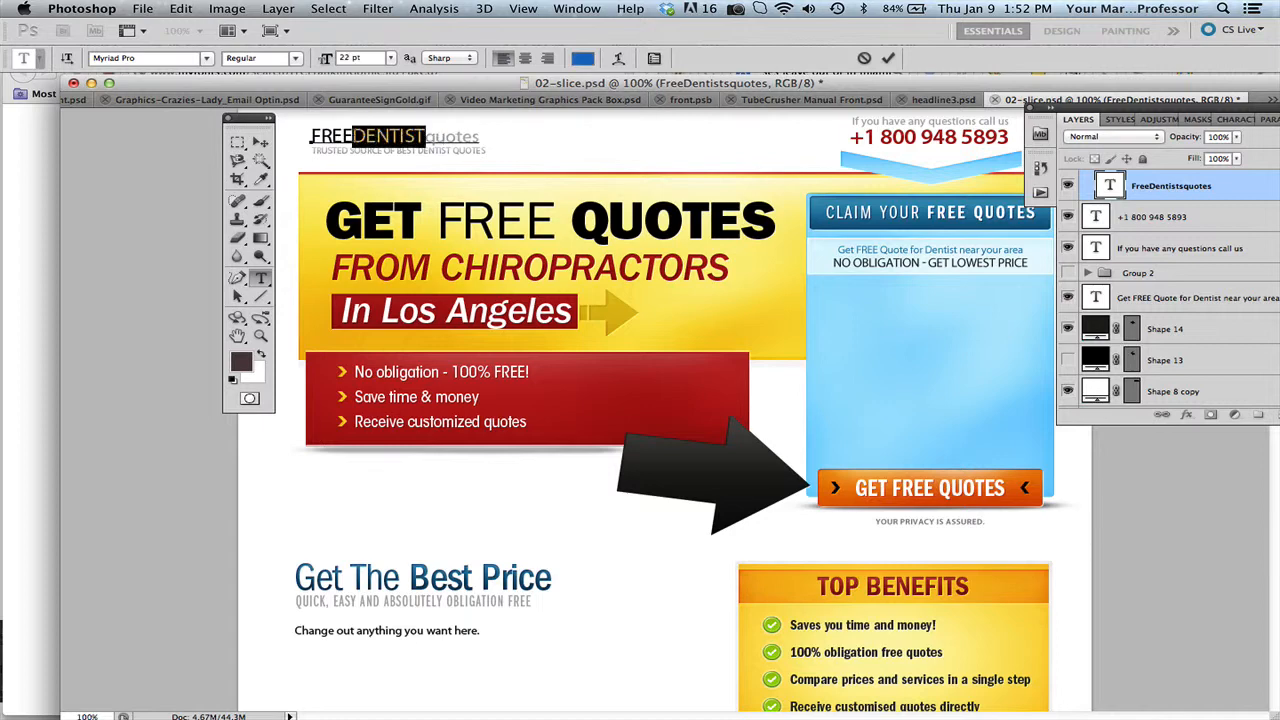
pyautogui.click(582, 58)
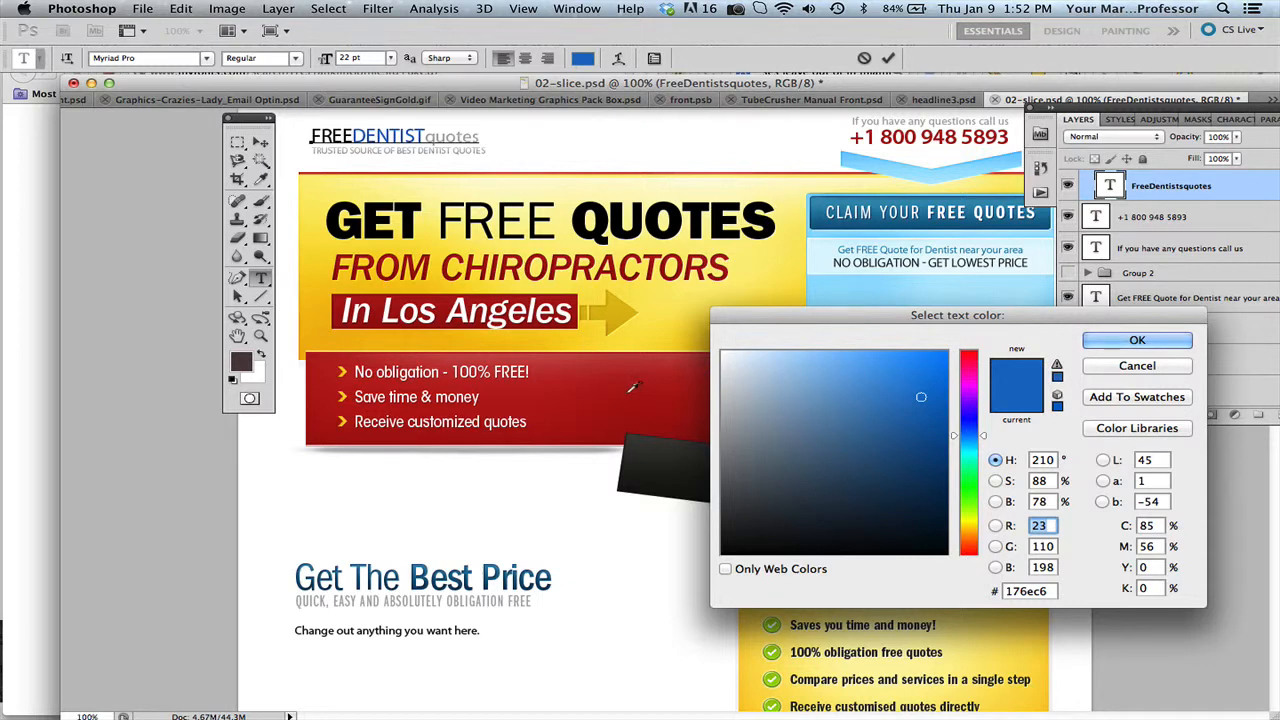
pyautogui.click(966, 360)
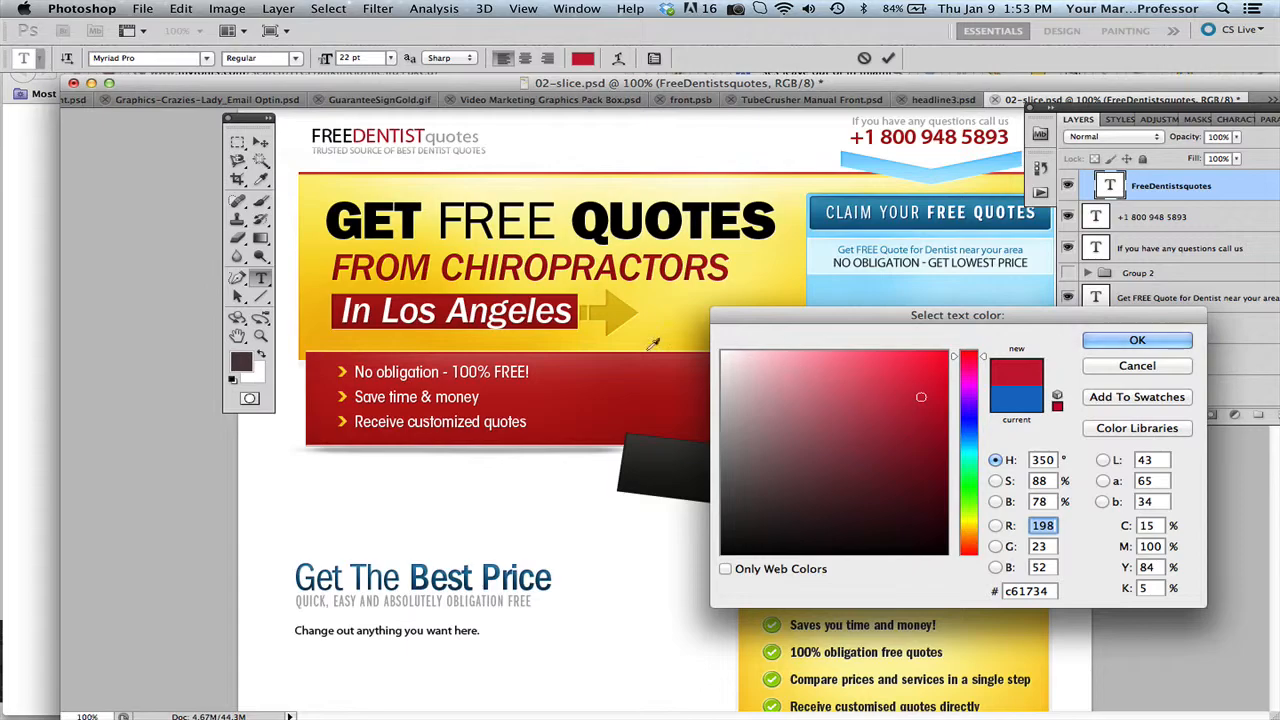
pyautogui.moveTo(690, 336); pyautogui.dragTo(585, 369)
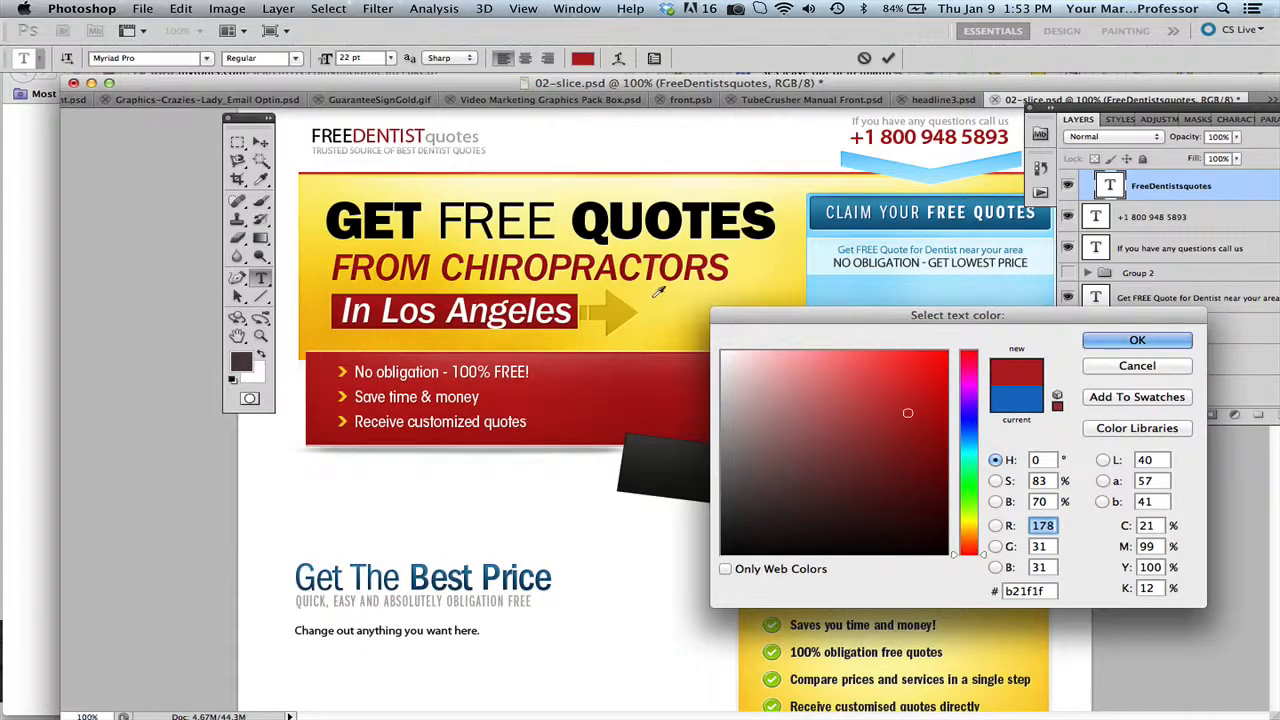
pyautogui.click(659, 298)
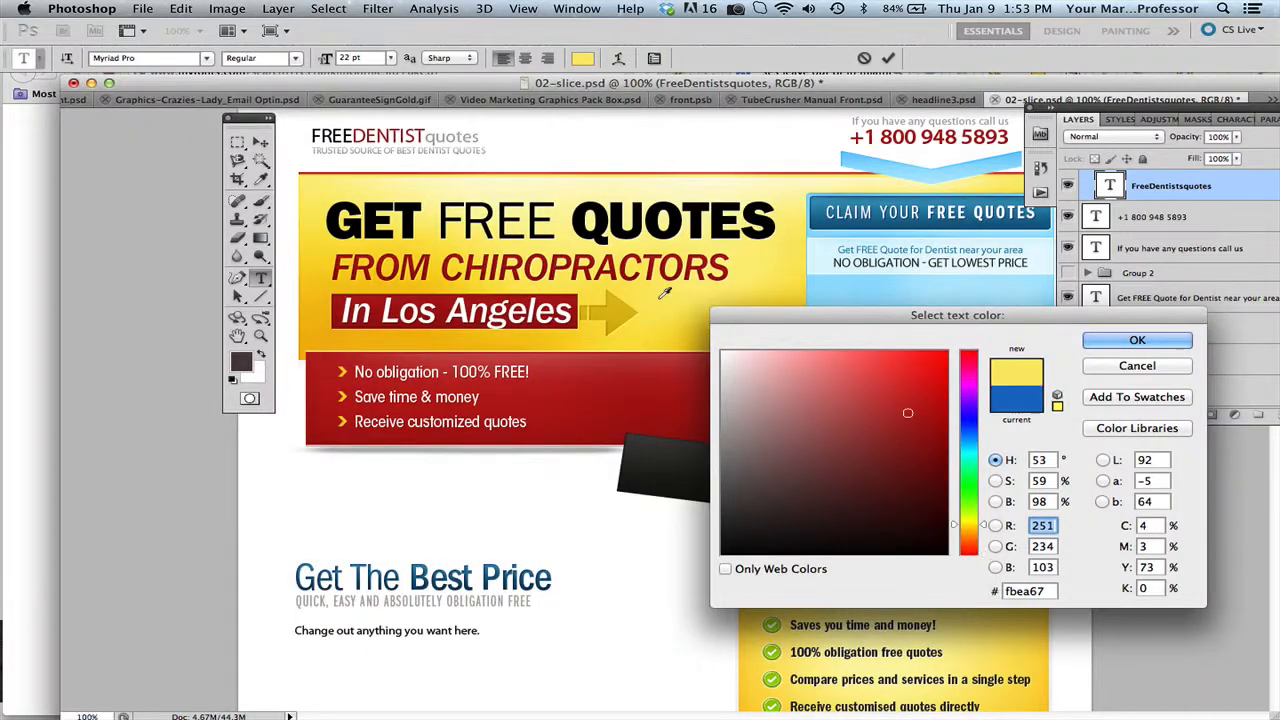
pyautogui.click(634, 392)
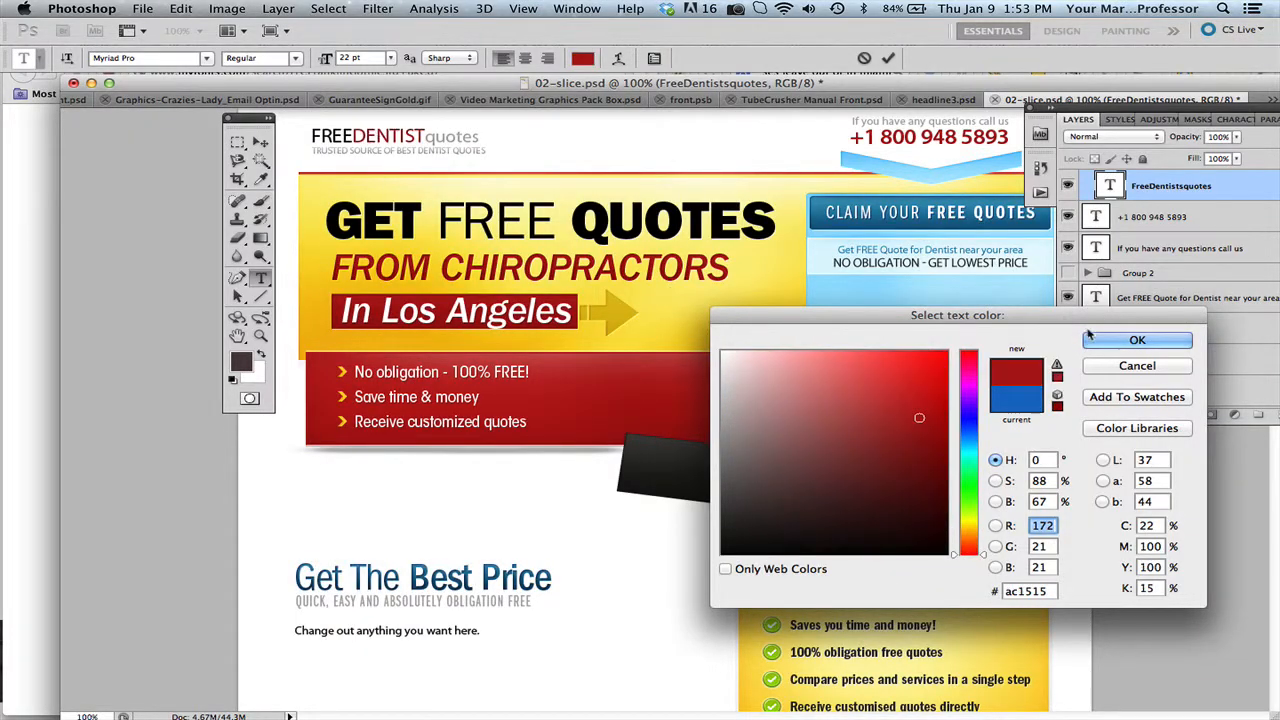
pyautogui.click(1090, 338)
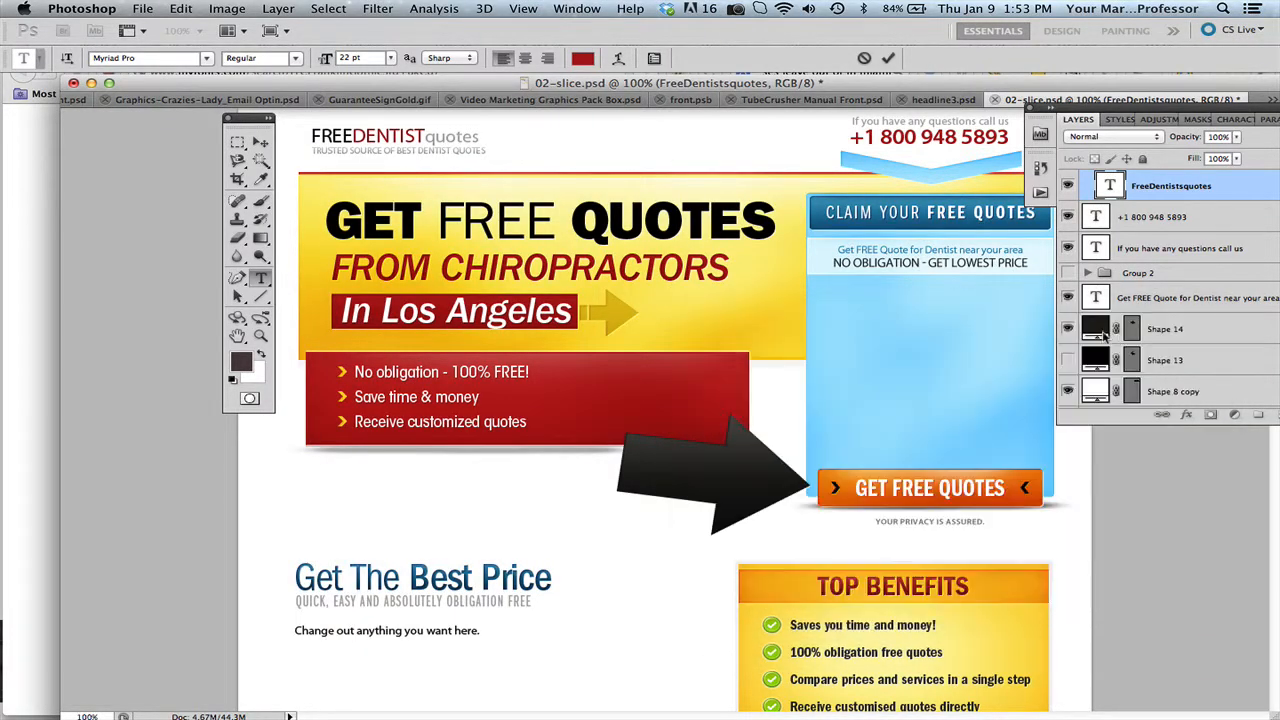
pyautogui.click(887, 58)
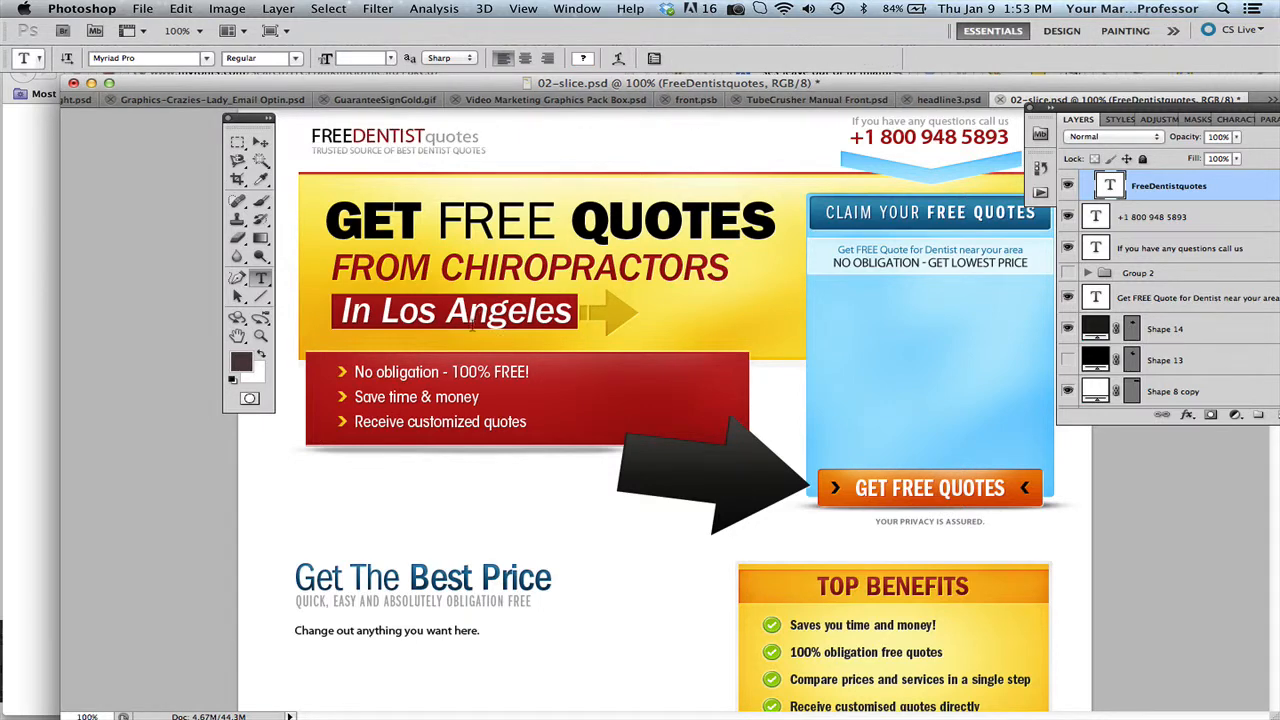
# Replace Los Angeles with Boulder in the headline's red bar, accepting the font substitution, and set the whole line to Semibold Italic
pyautogui.moveTo(387, 311); pyautogui.dragTo(580, 311)
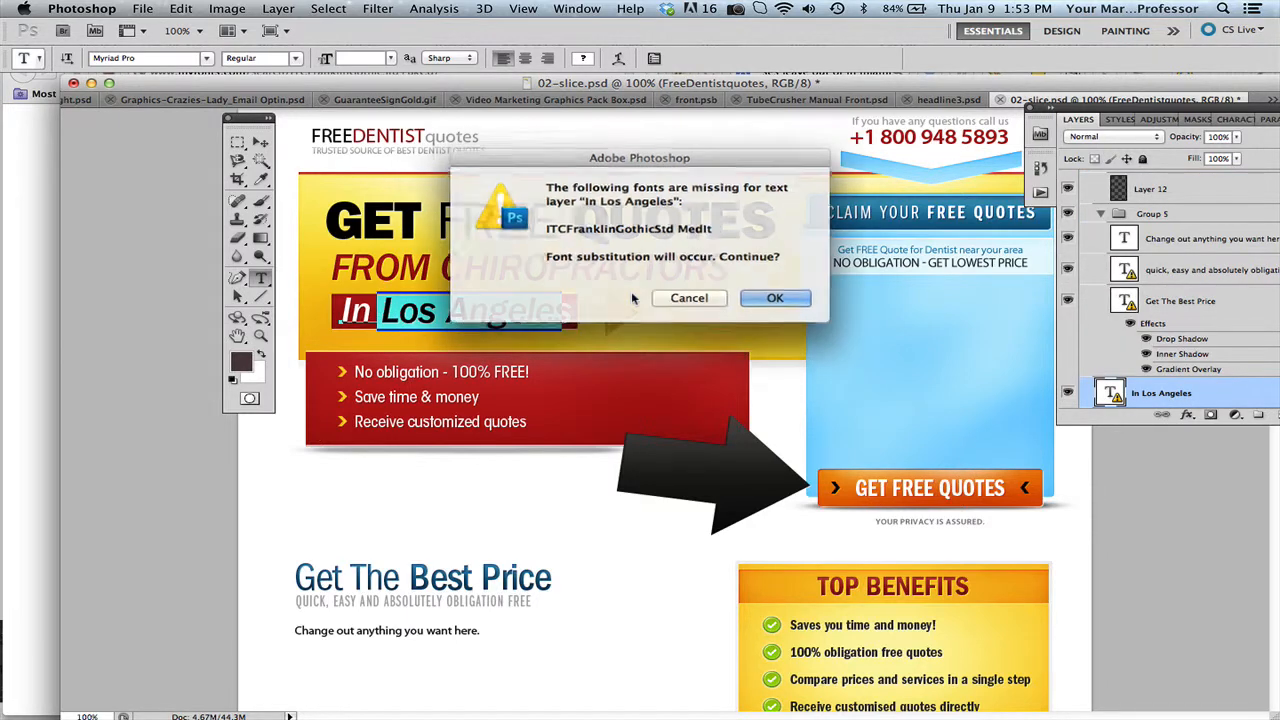
pyautogui.click(758, 294)
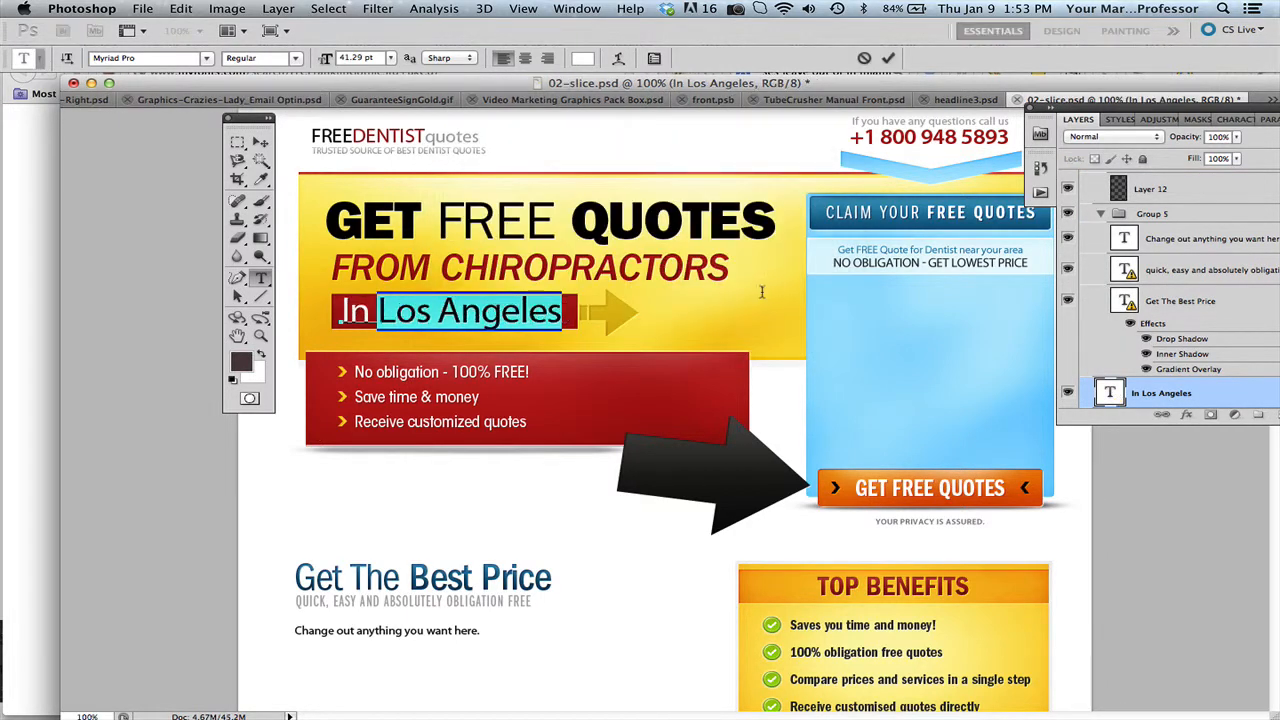
pyautogui.write('Boulder')
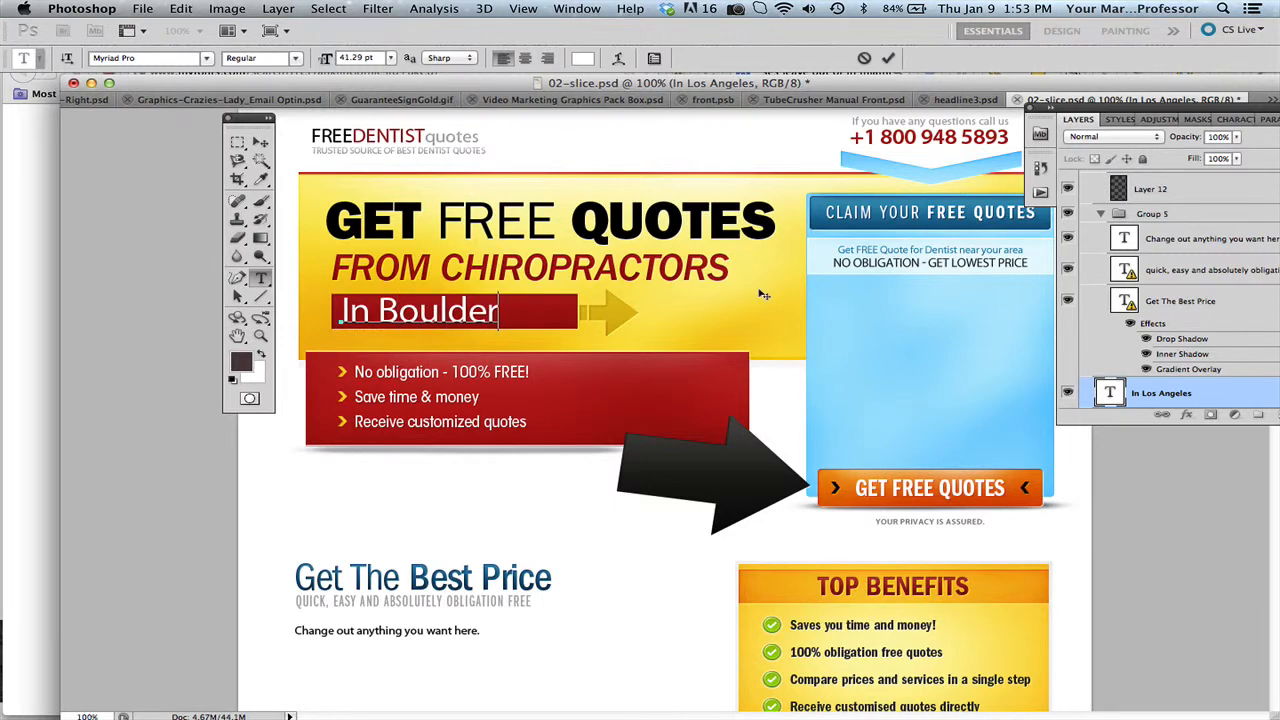
pyautogui.moveTo(499, 318); pyautogui.dragTo(254, 316)
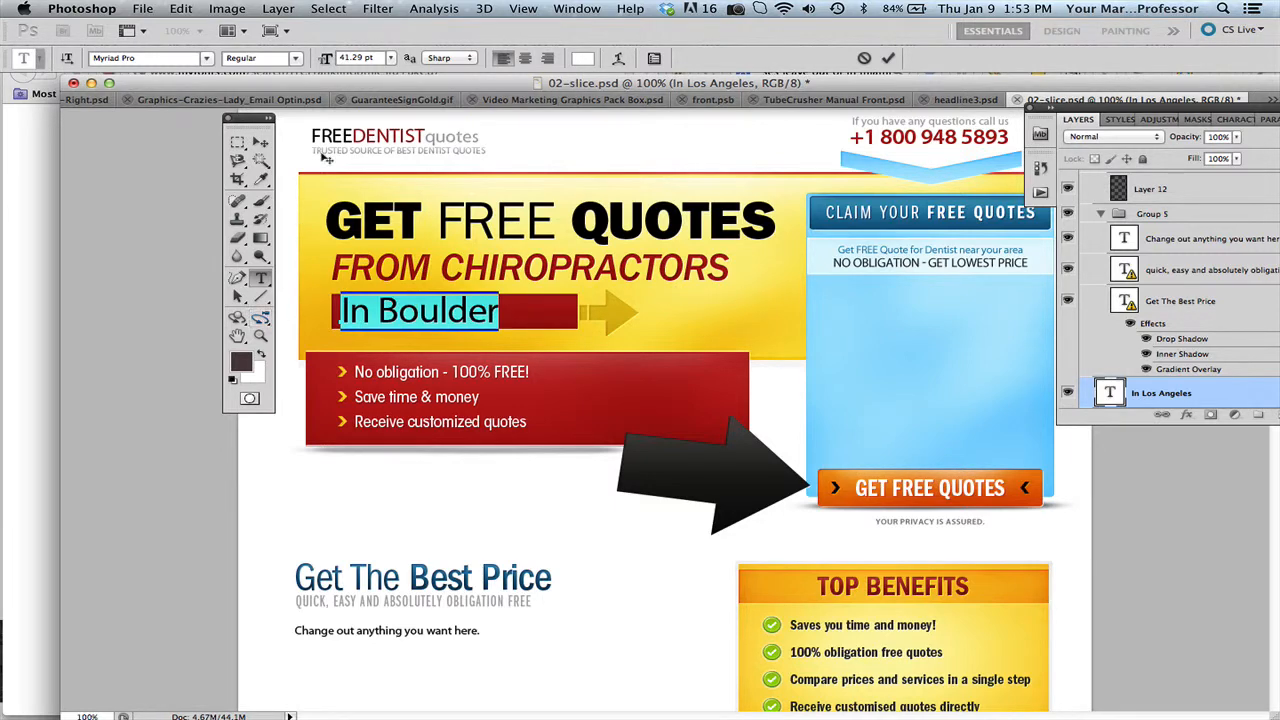
pyautogui.click(294, 58)
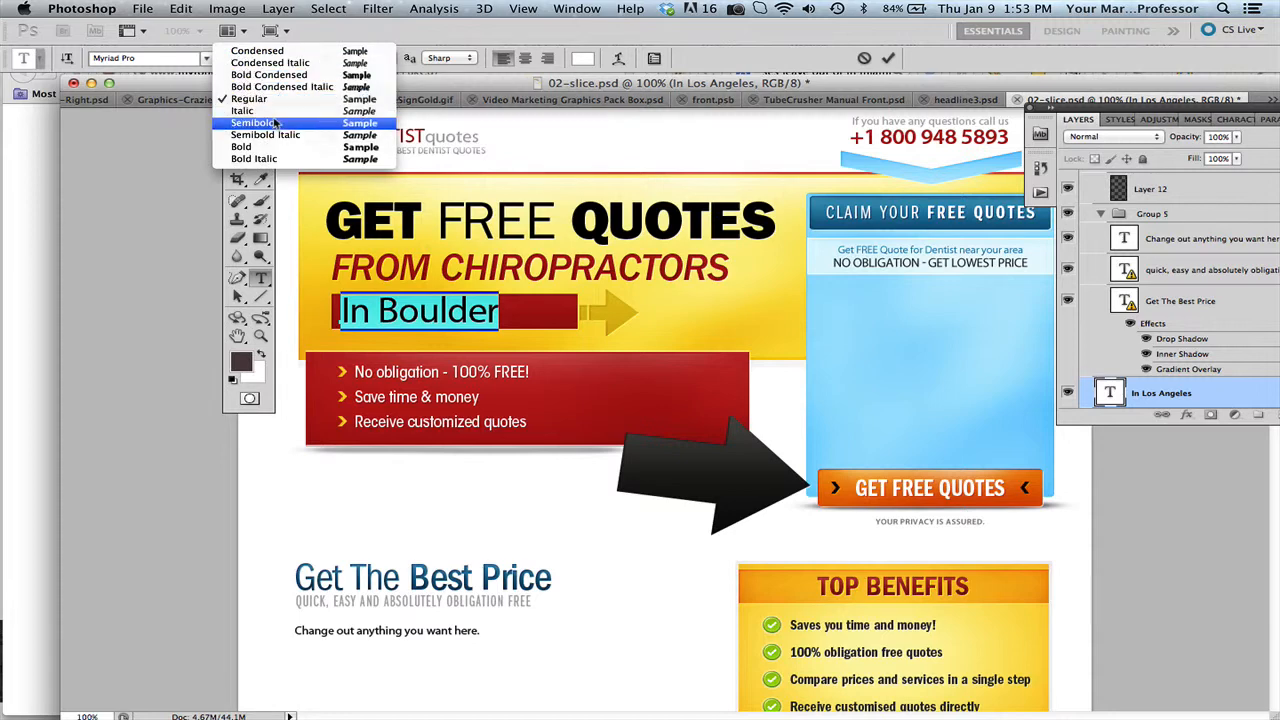
pyautogui.click(268, 134)
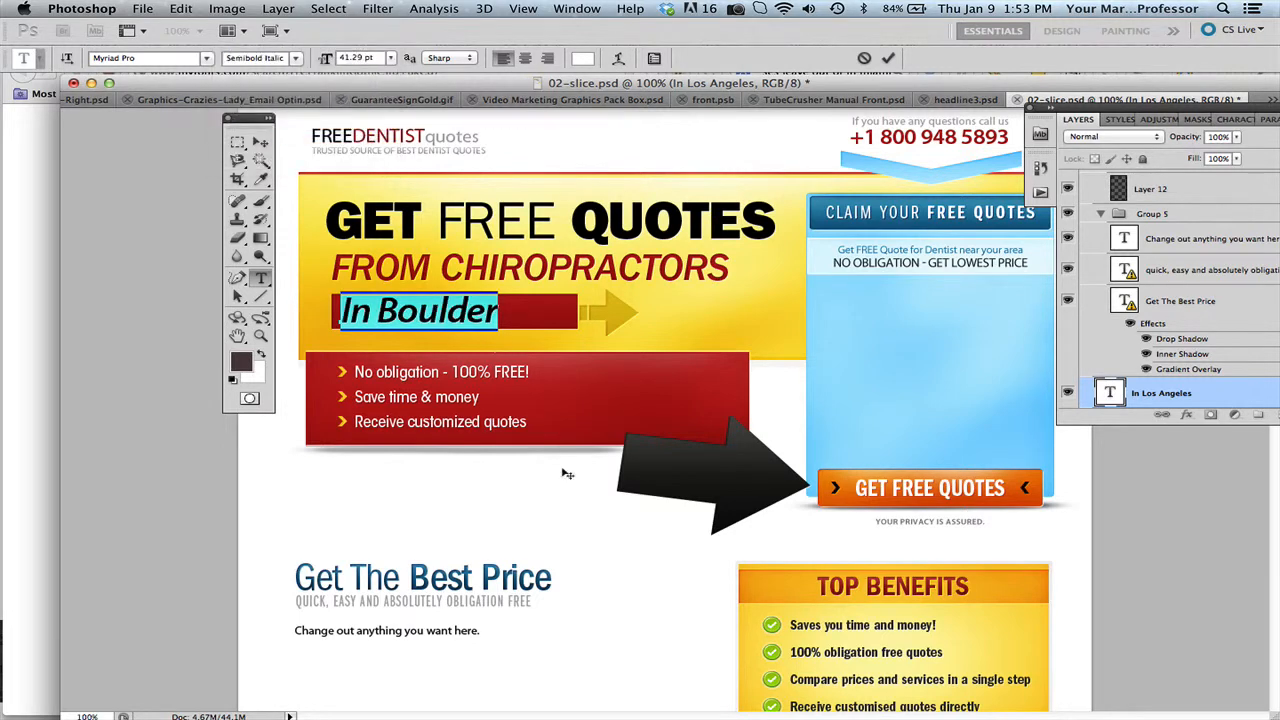
pyautogui.click(260, 143)
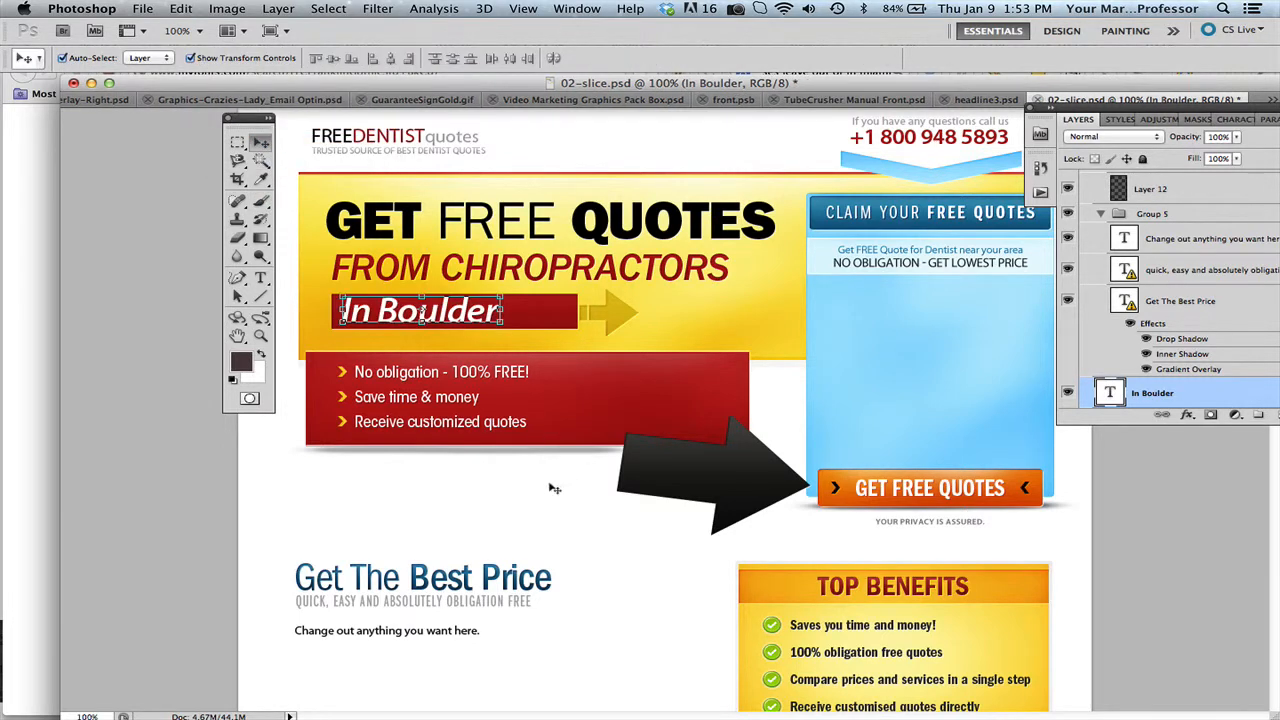
# Replace the "FROM CHIROPRACTORS" headline line with "FOR DENTISTS", accepting the font substitution
pyautogui.scroll(-1, 580, 368)
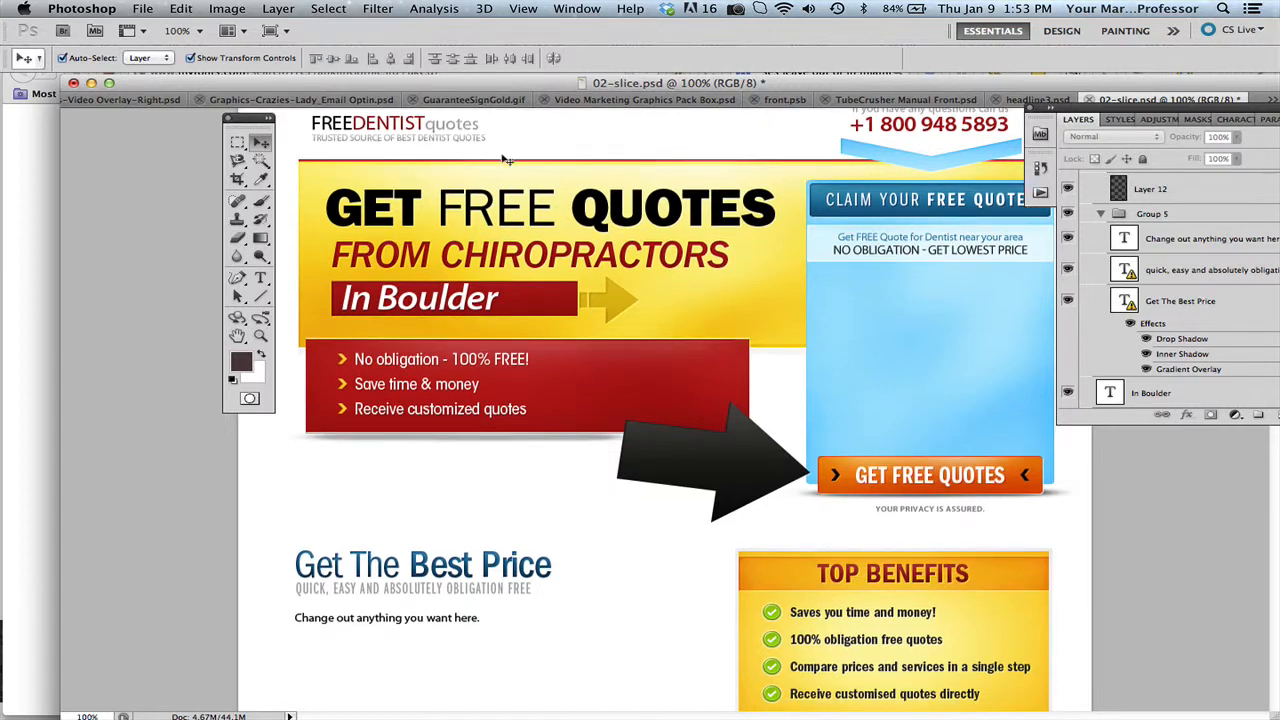
pyautogui.scroll(-6, 580, 284)
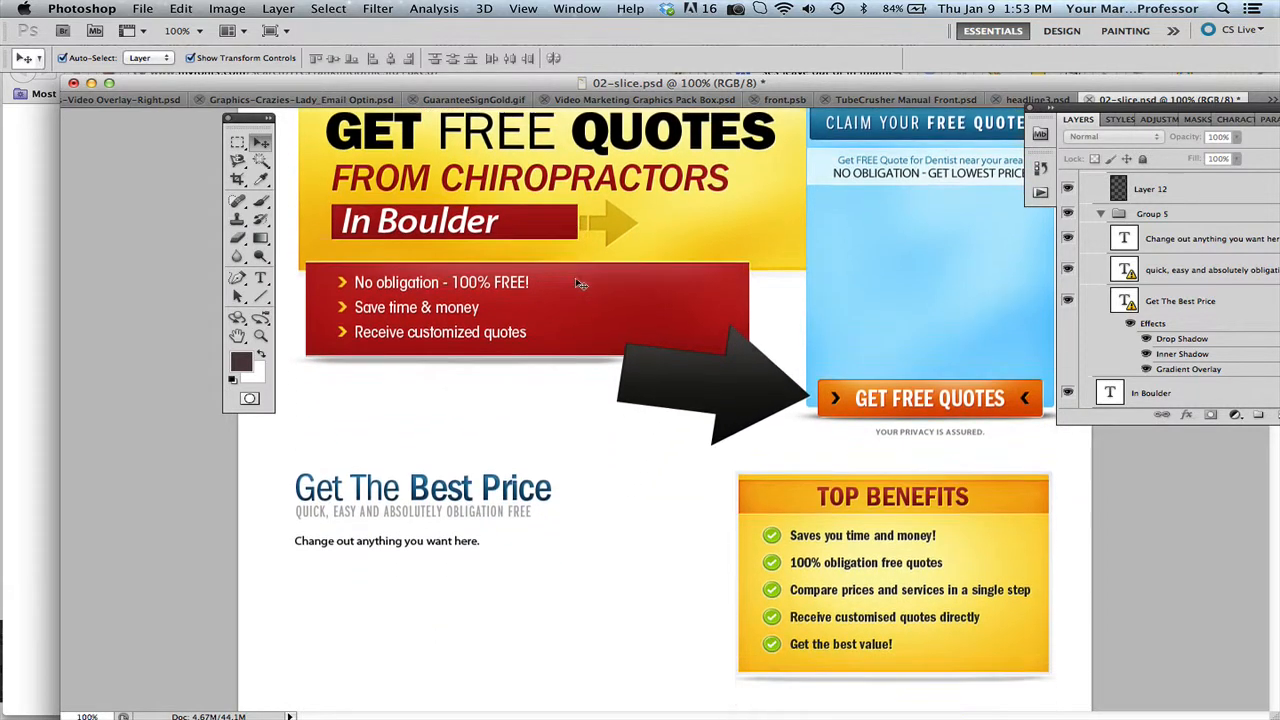
pyautogui.scroll(3, 580, 284)
pyautogui.click(260, 278)
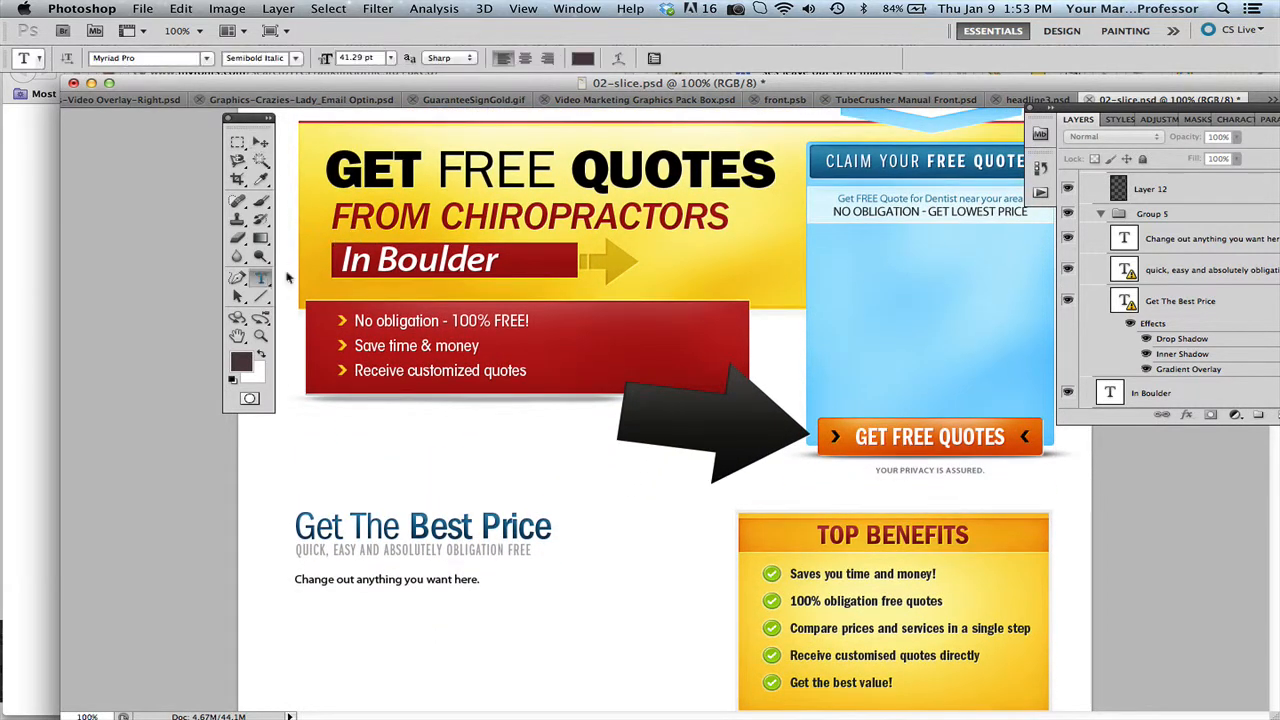
pyautogui.click(382, 206)
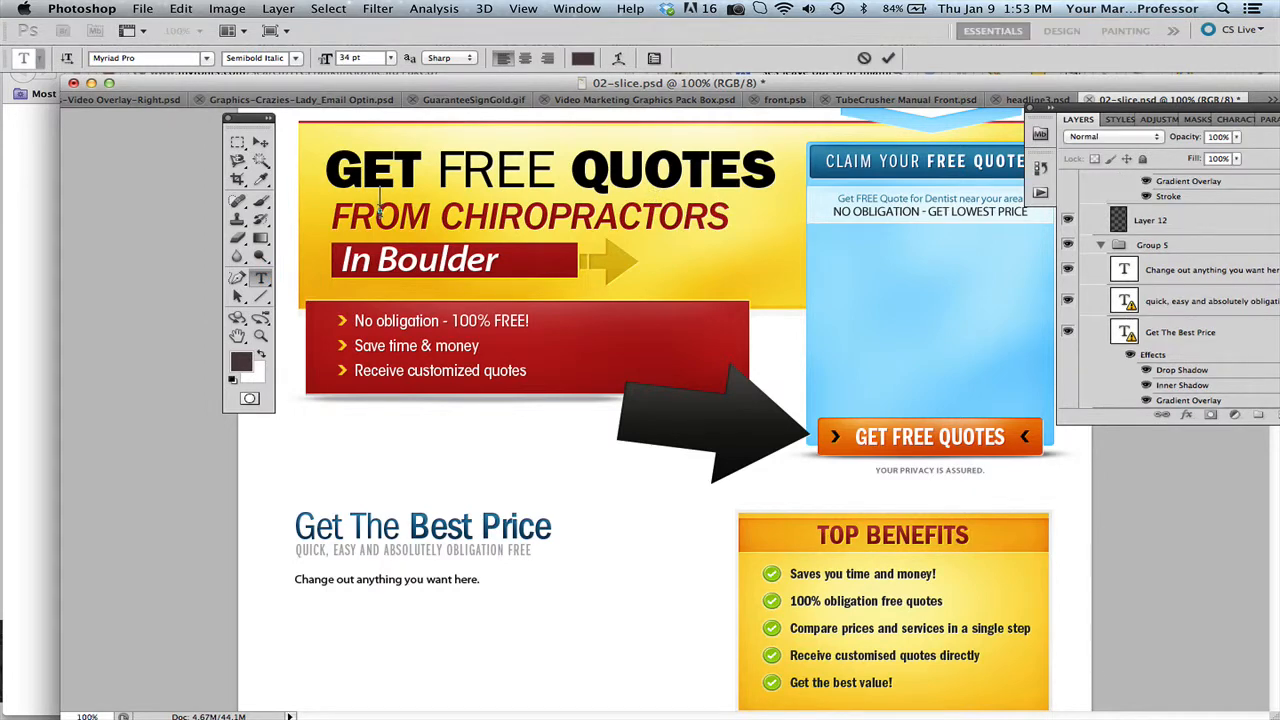
pyautogui.press('Escape')
pyautogui.moveTo(334, 216); pyautogui.dragTo(712, 217)
pyautogui.press('Return')
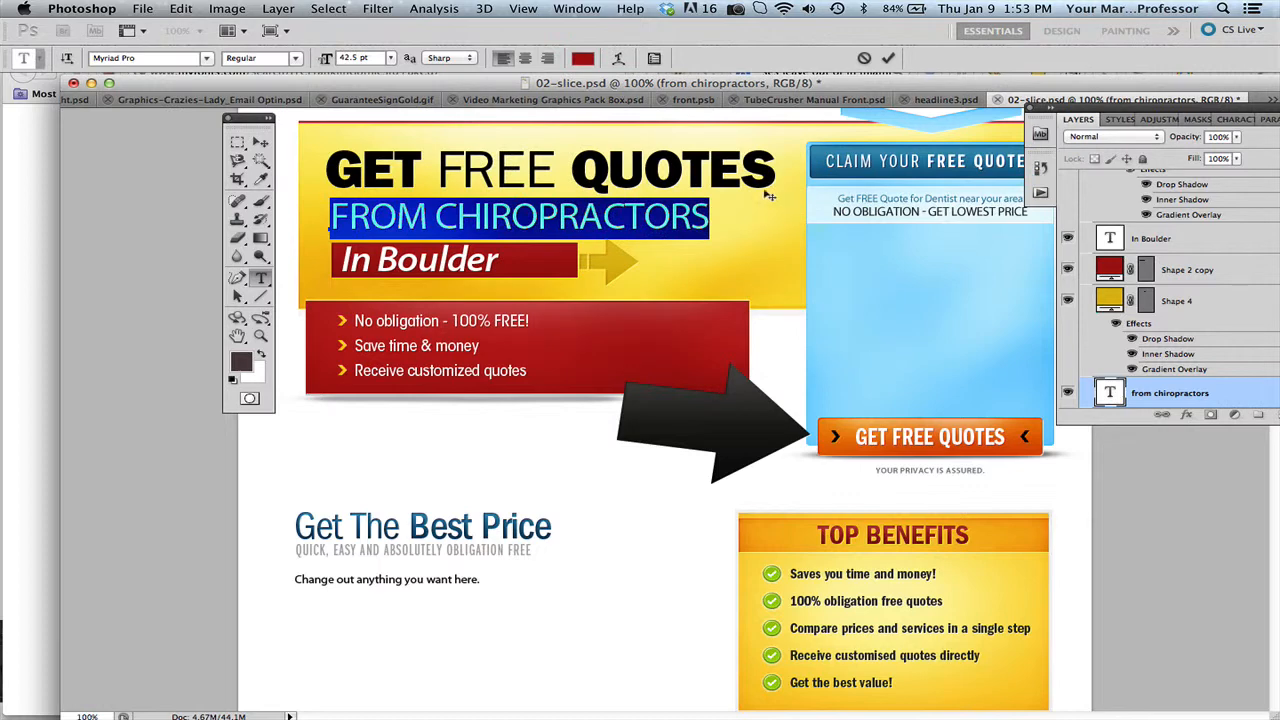
pyautogui.write('FOR DENT')
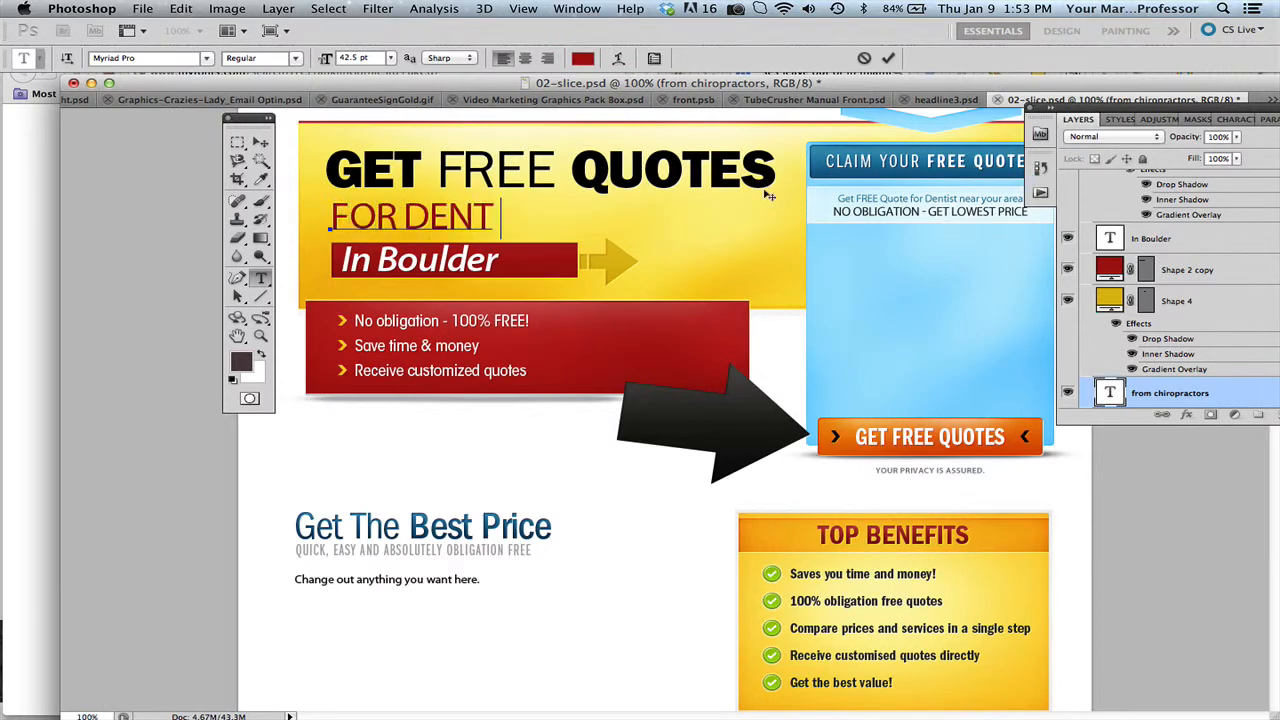
pyautogui.write('IS TS')
# Set the "FOR DENTISTS" line to Semibold Italic and commit the text
pyautogui.moveTo(557, 218); pyautogui.dragTo(281, 218)
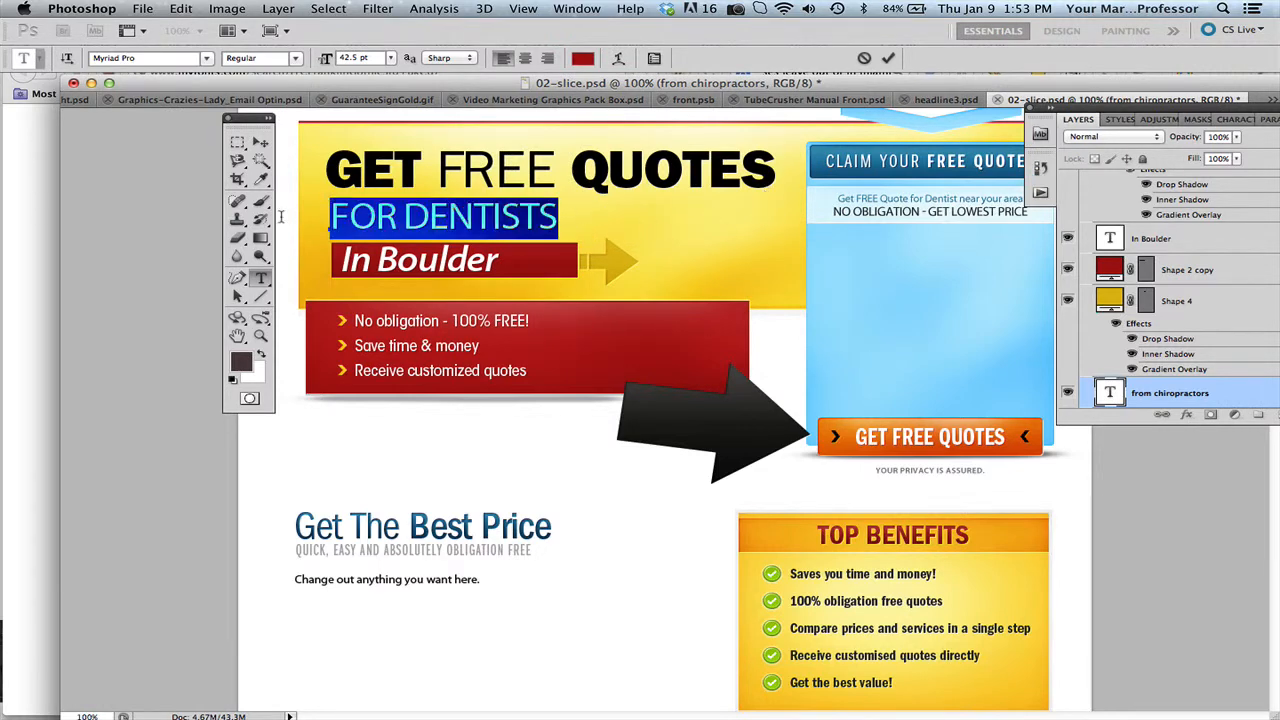
pyautogui.click(288, 60)
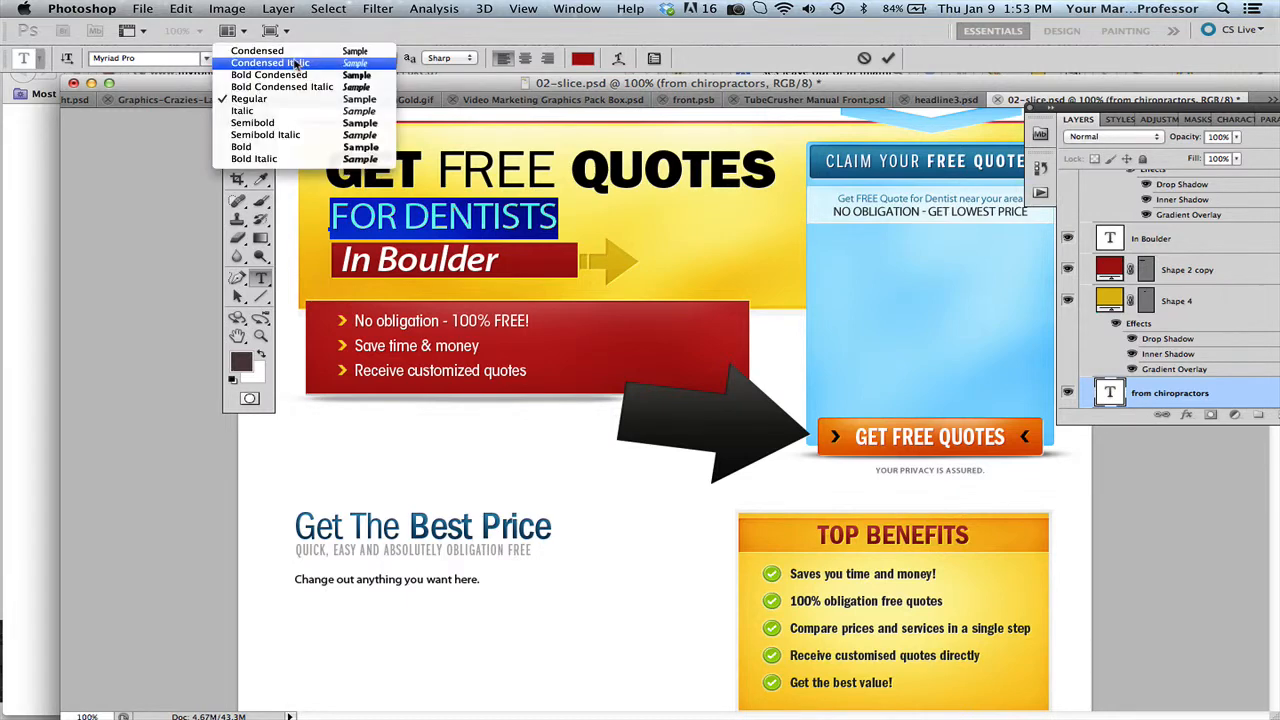
pyautogui.click(265, 134)
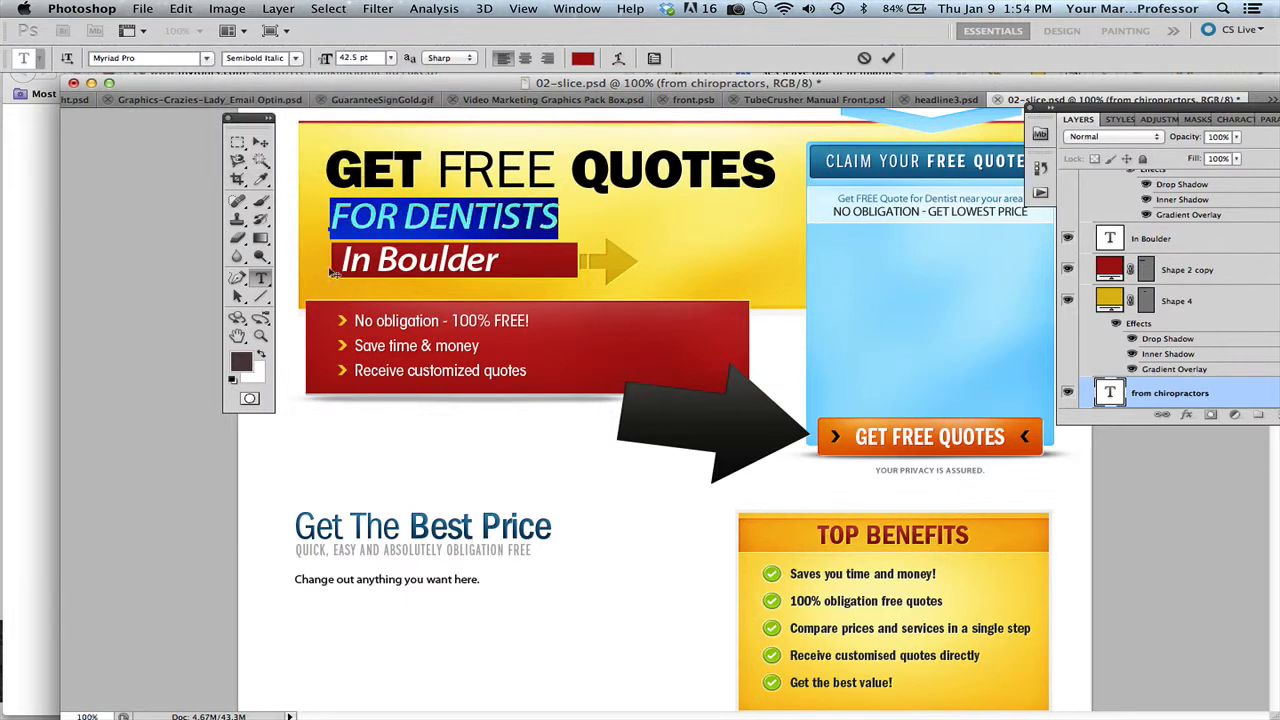
pyautogui.click(261, 143)
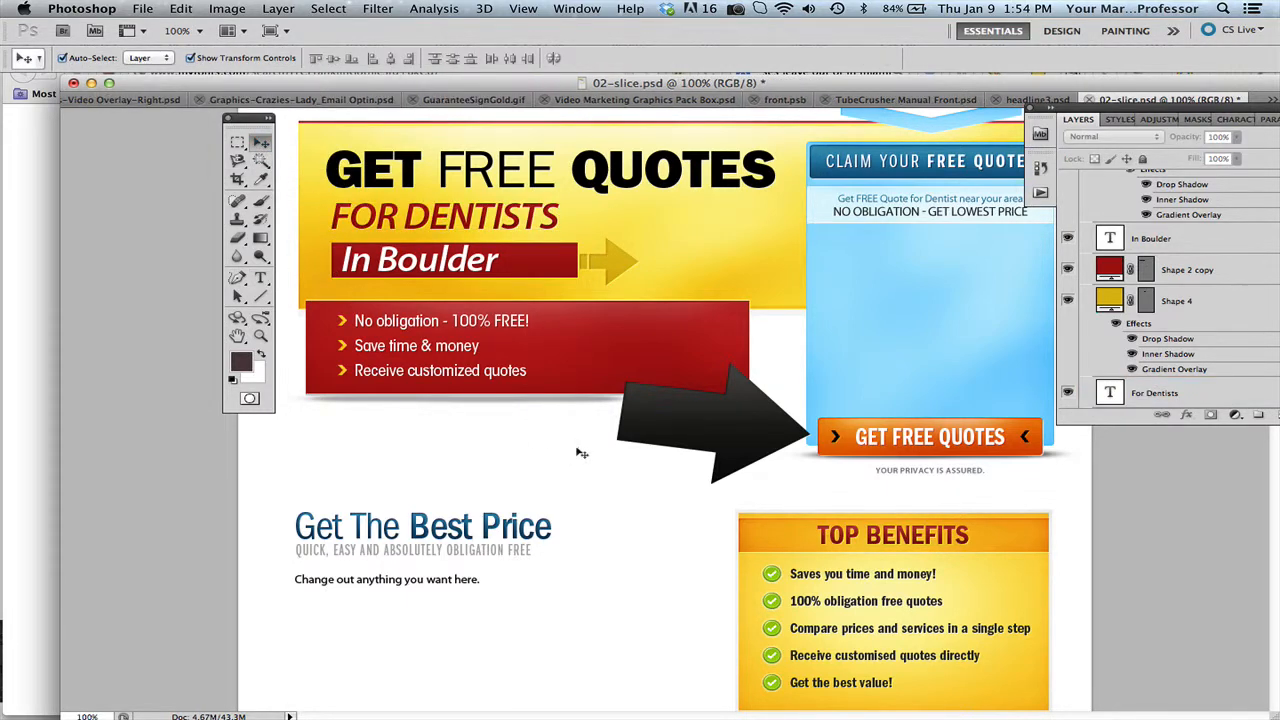
# Check the rest of the page for remaining texts, and toggle Shape 3's visibility to identify the form area's blue background
pyautogui.scroll(-5, 582, 453)
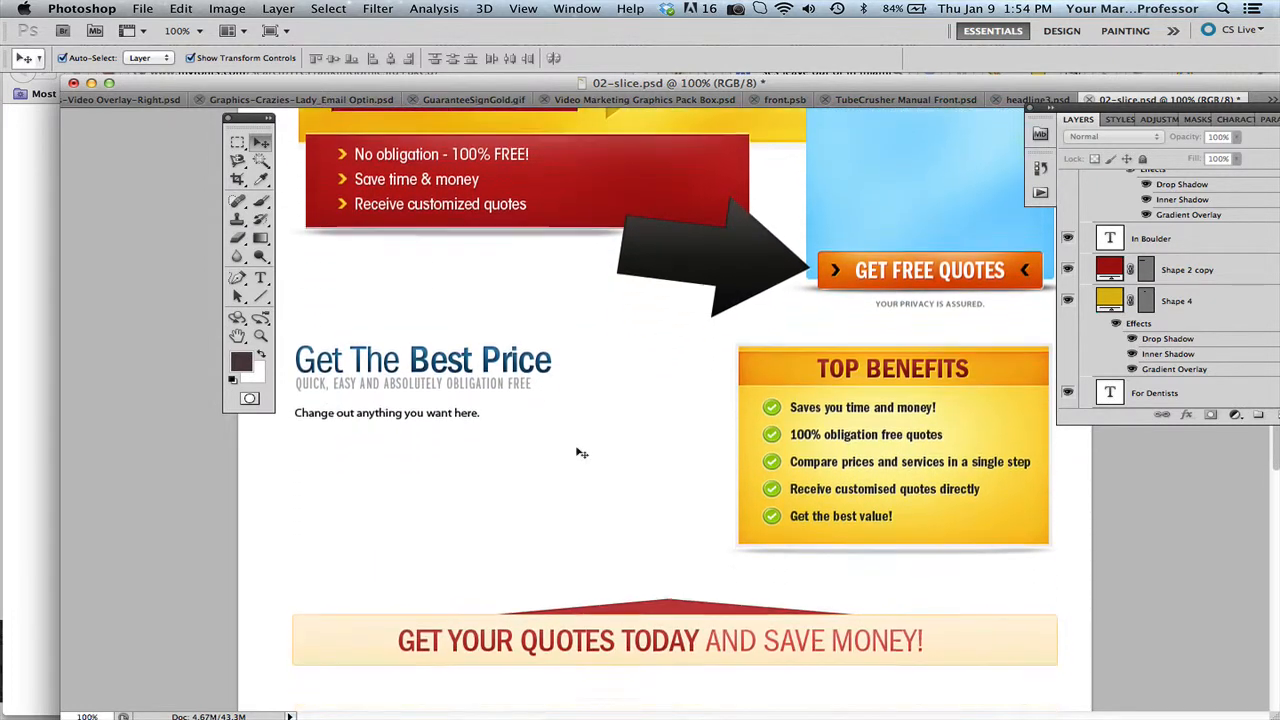
pyautogui.scroll(-10, 582, 453)
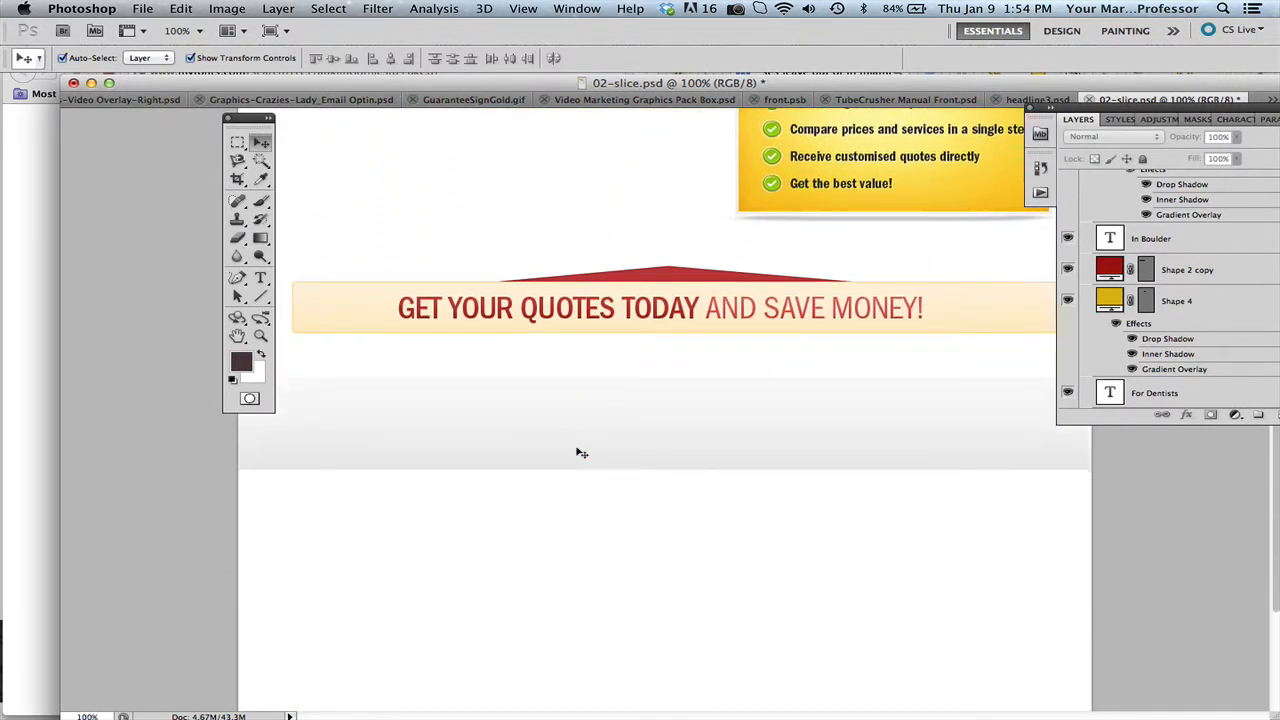
pyautogui.scroll(-5, 582, 453)
pyautogui.scroll(9, 582, 453)
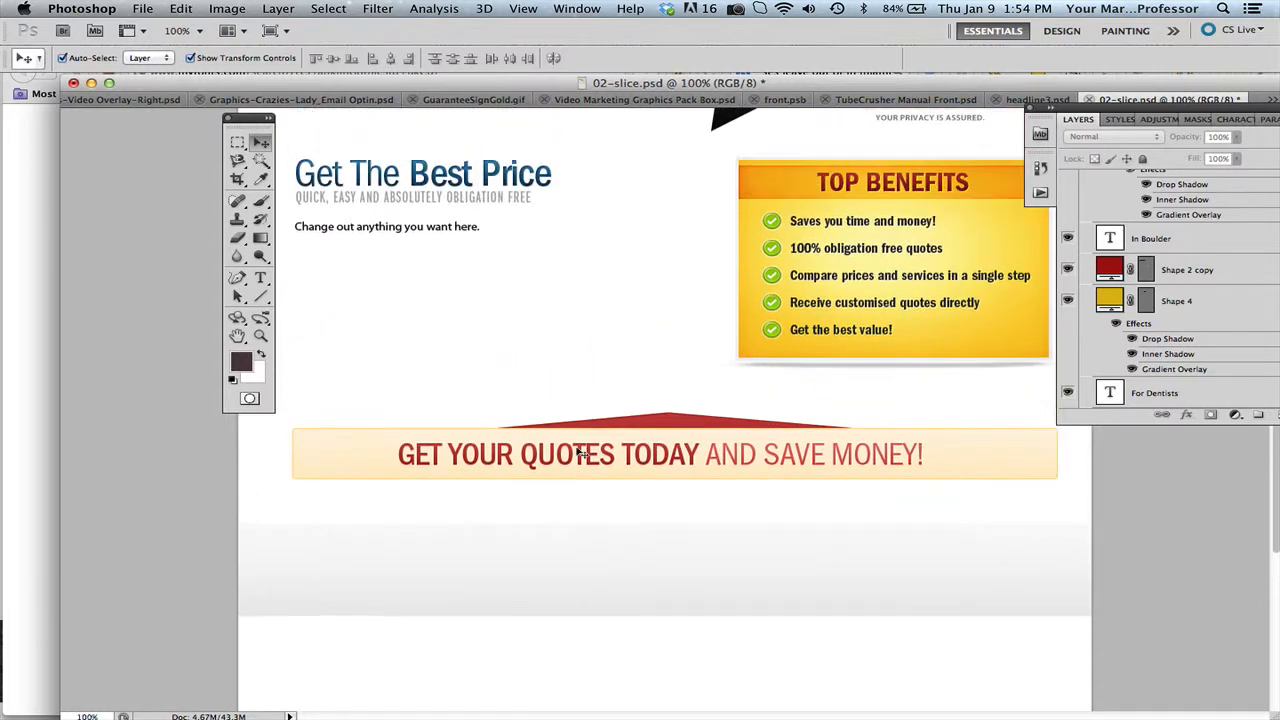
pyautogui.scroll(12, 582, 453)
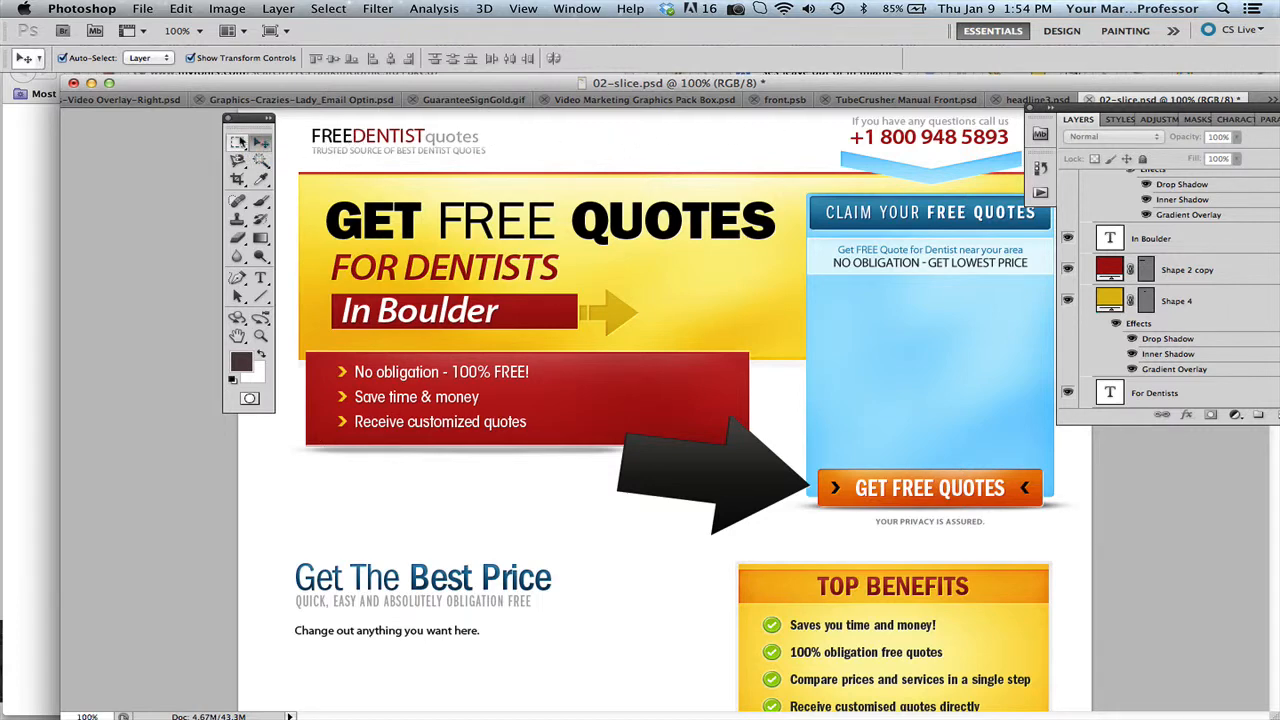
pyautogui.click(871, 302)
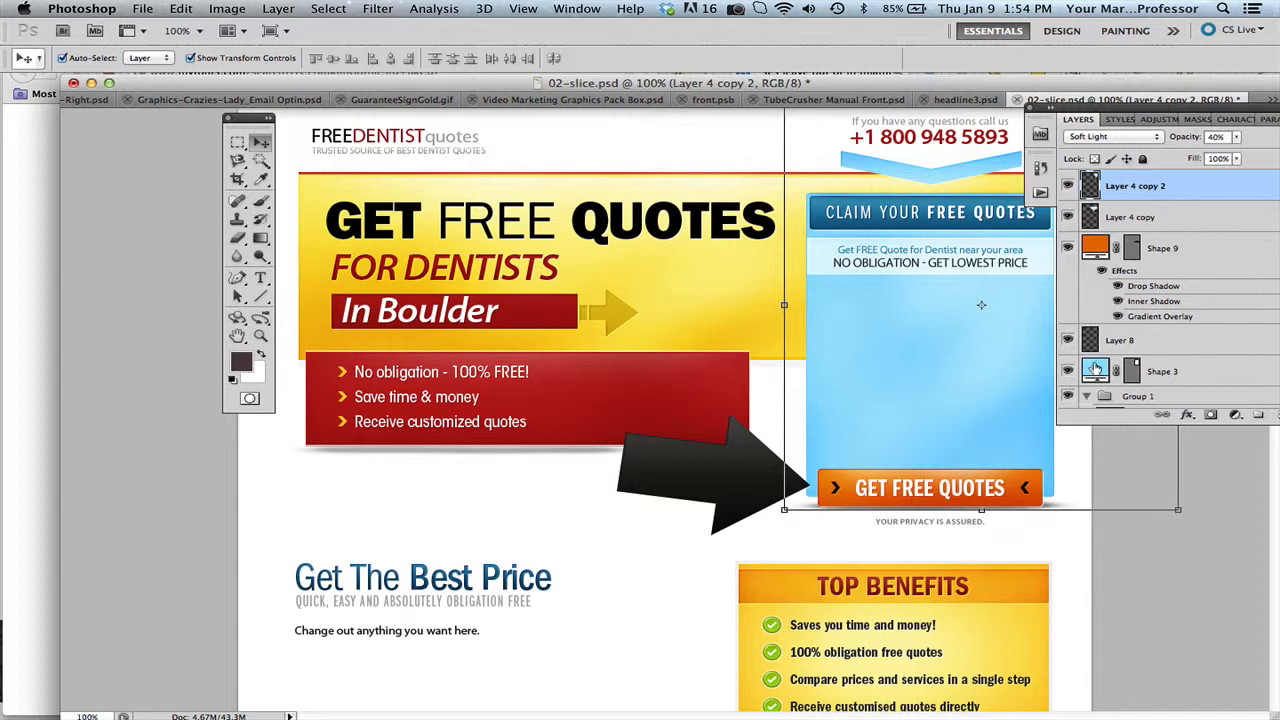
pyautogui.click(1068, 371)
pyautogui.click(1068, 371)
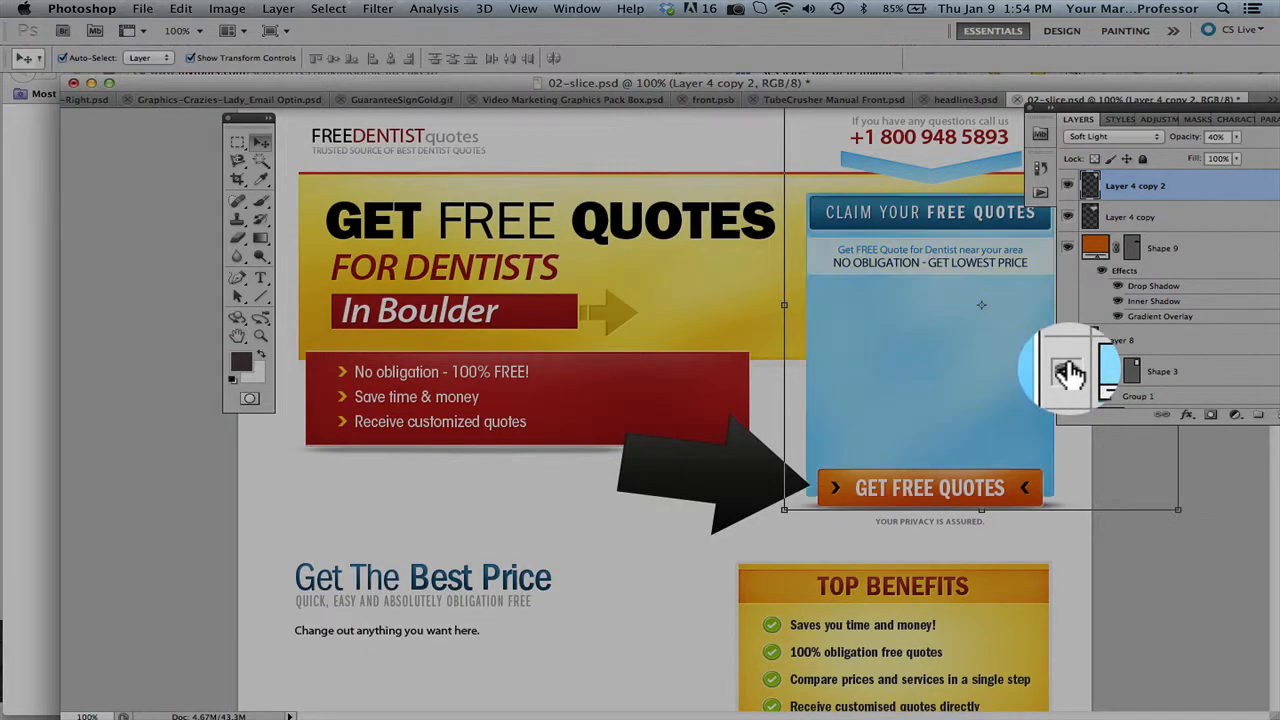
pyautogui.click(1068, 371)
pyautogui.click(1068, 371)
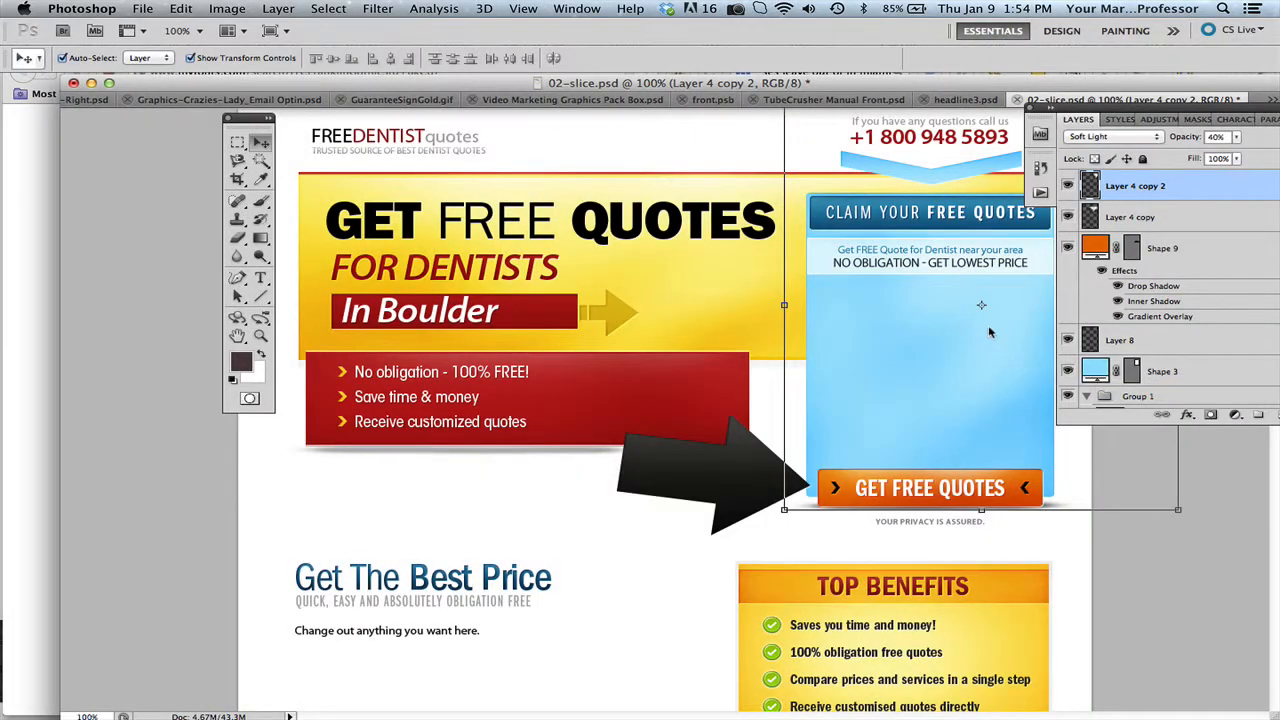
# Try recolouring Shape 3's solid fill, testing dark blue, olive and crimson before sampling the banner's yellow, and undo the colour change
pyautogui.doubleClick(1097, 370)
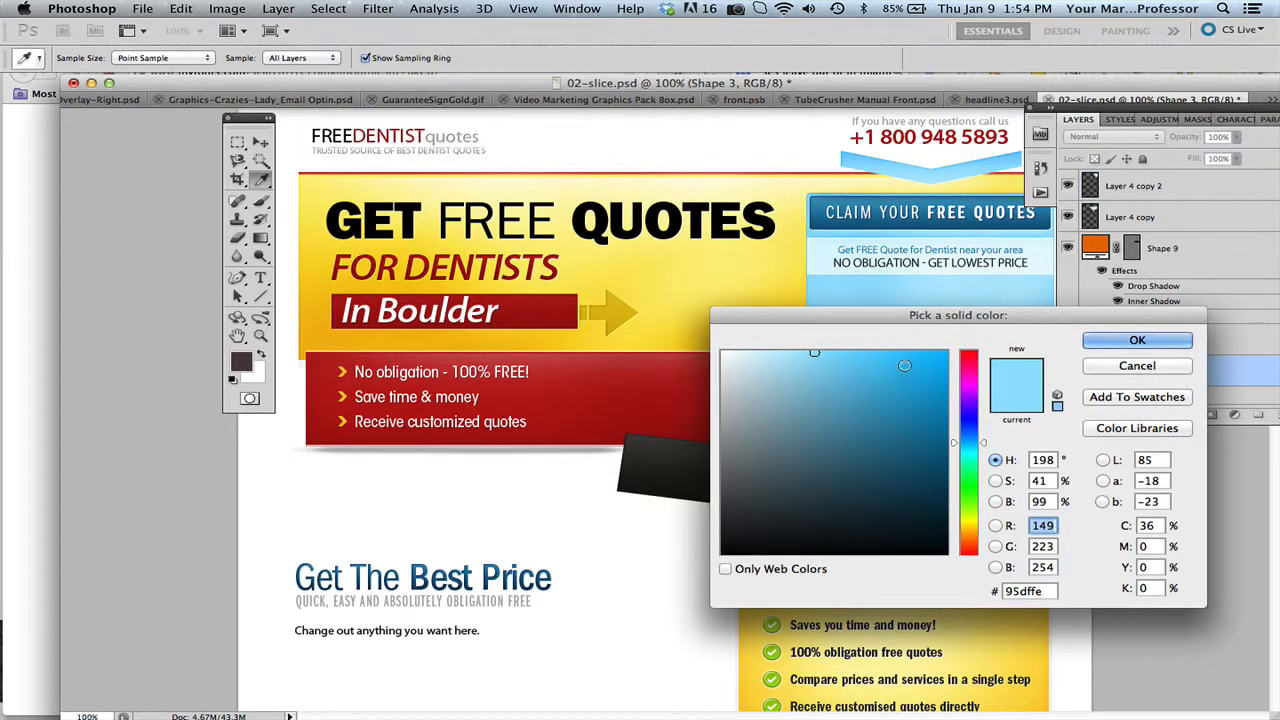
pyautogui.click(902, 452)
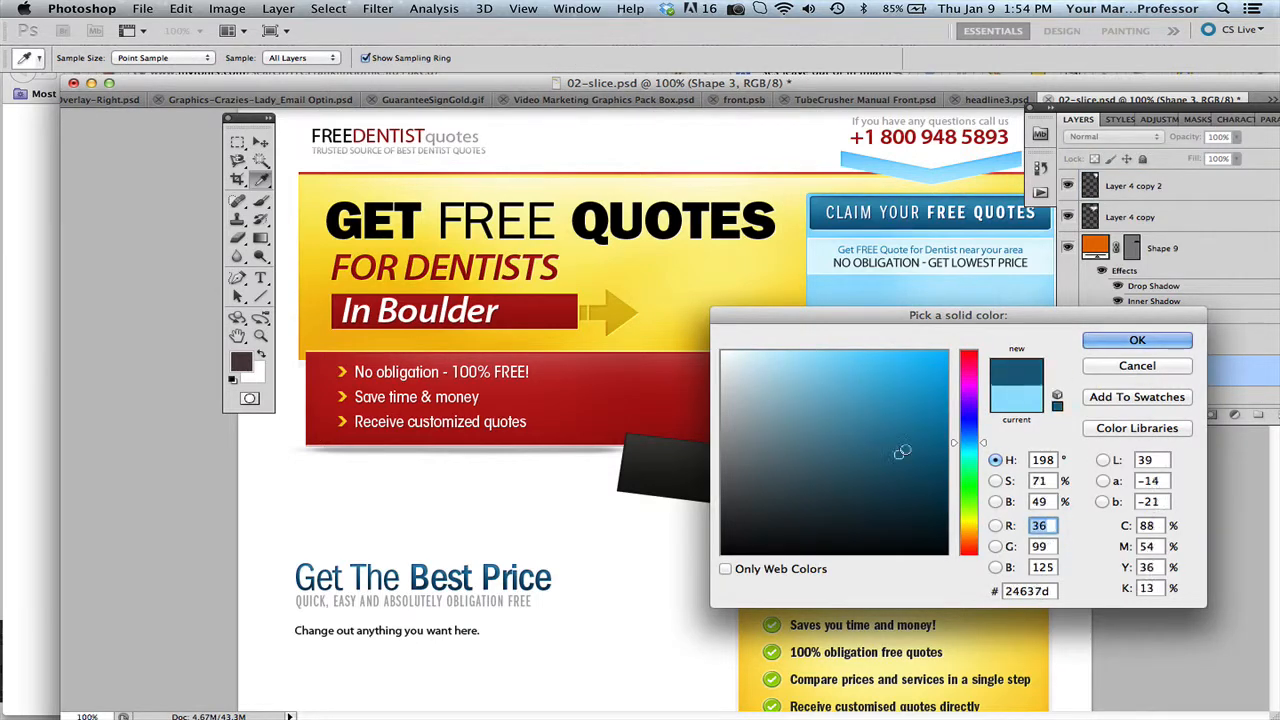
pyautogui.click(909, 432)
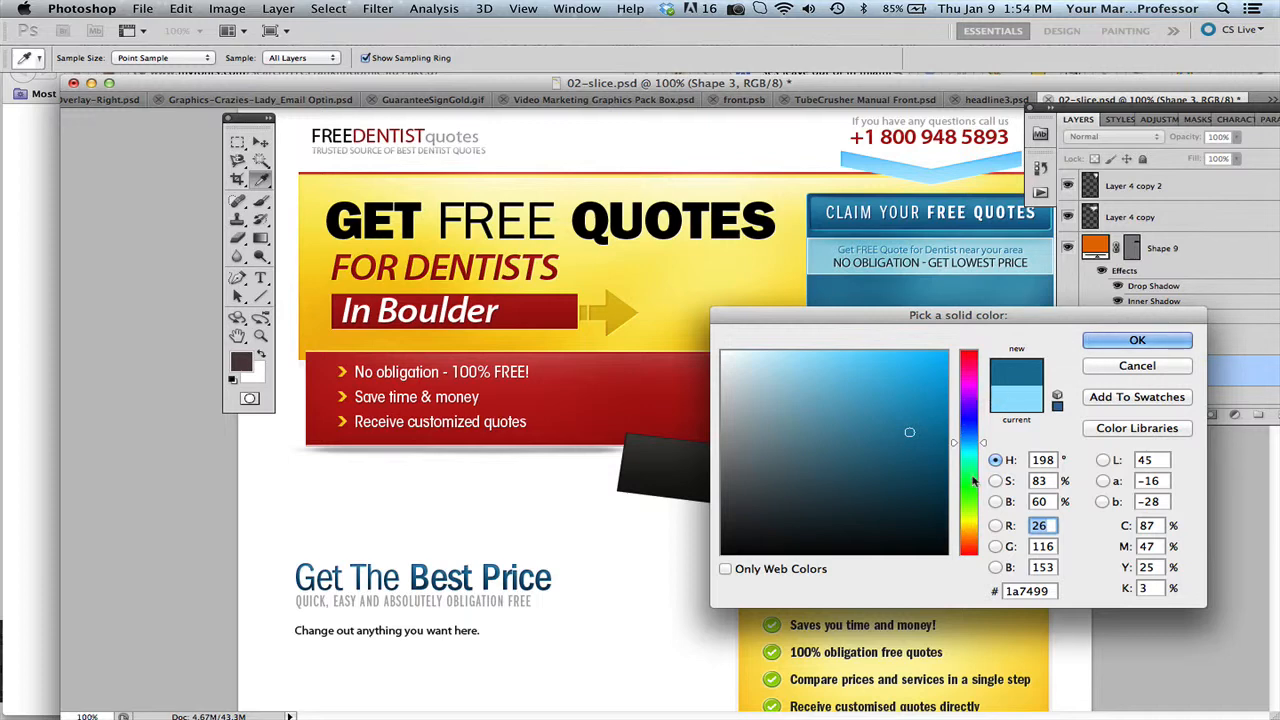
pyautogui.click(968, 518)
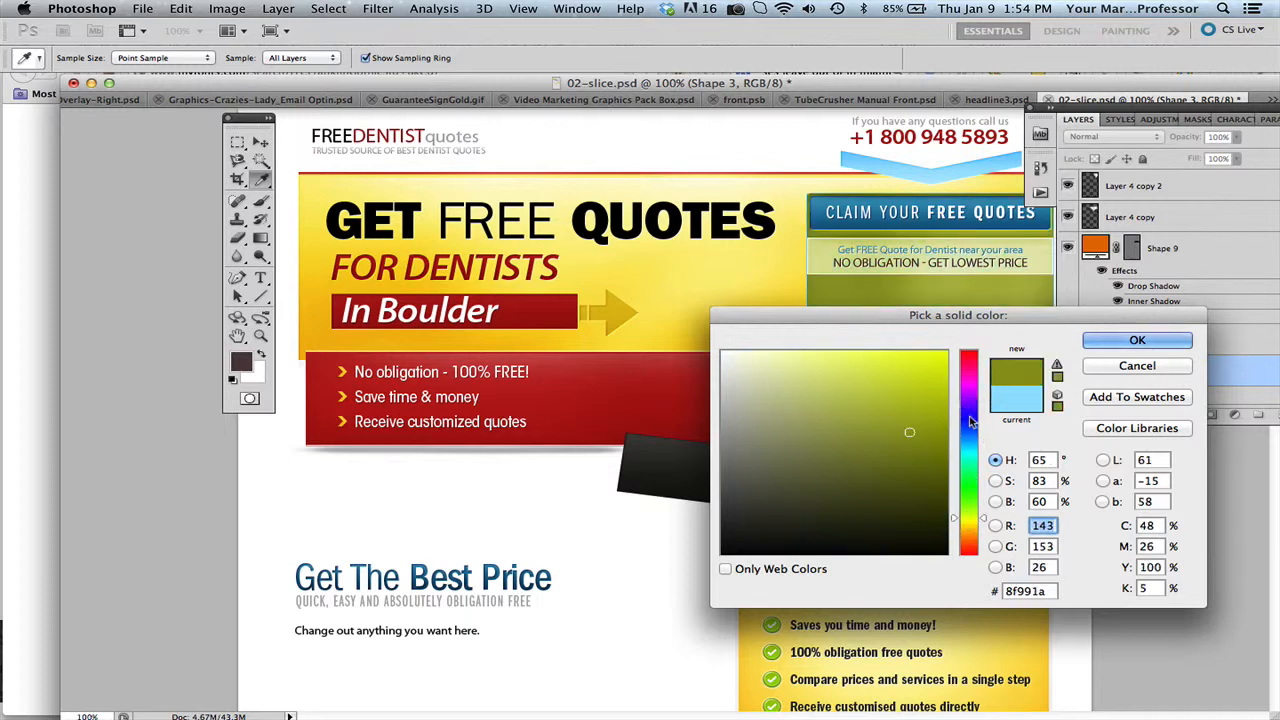
pyautogui.click(968, 361)
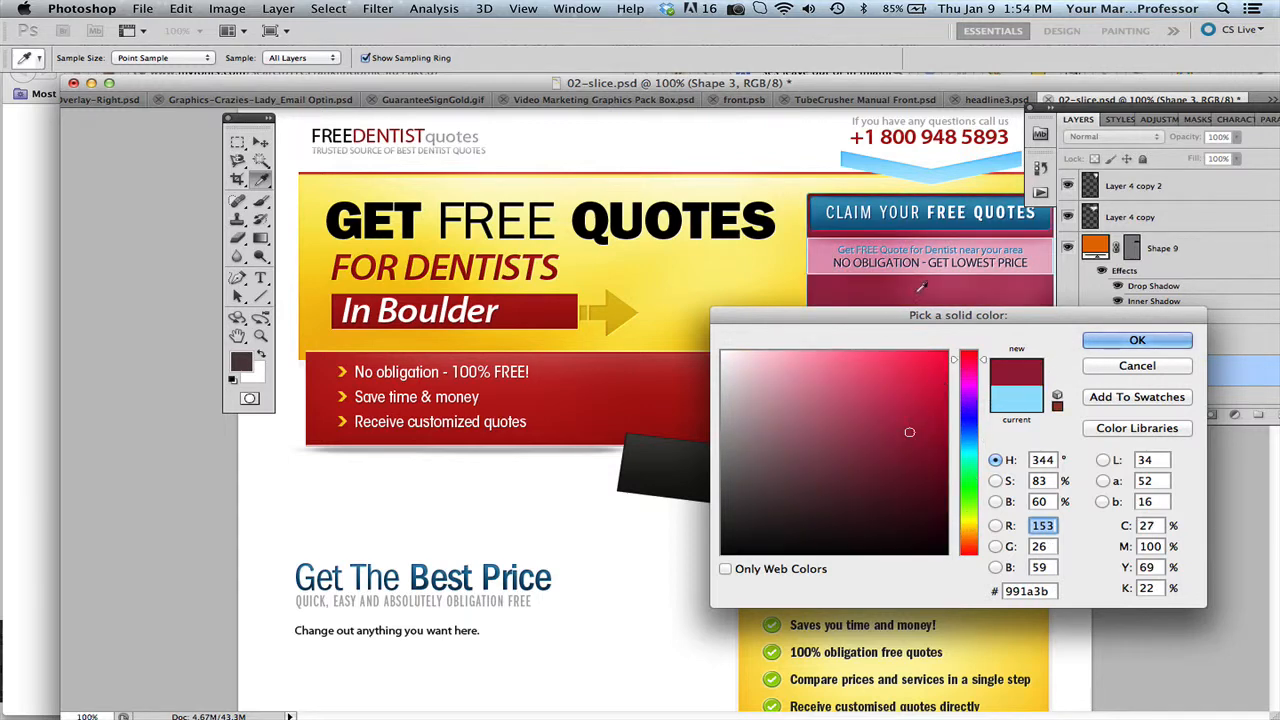
pyautogui.click(550, 334)
pyautogui.click(1125, 340)
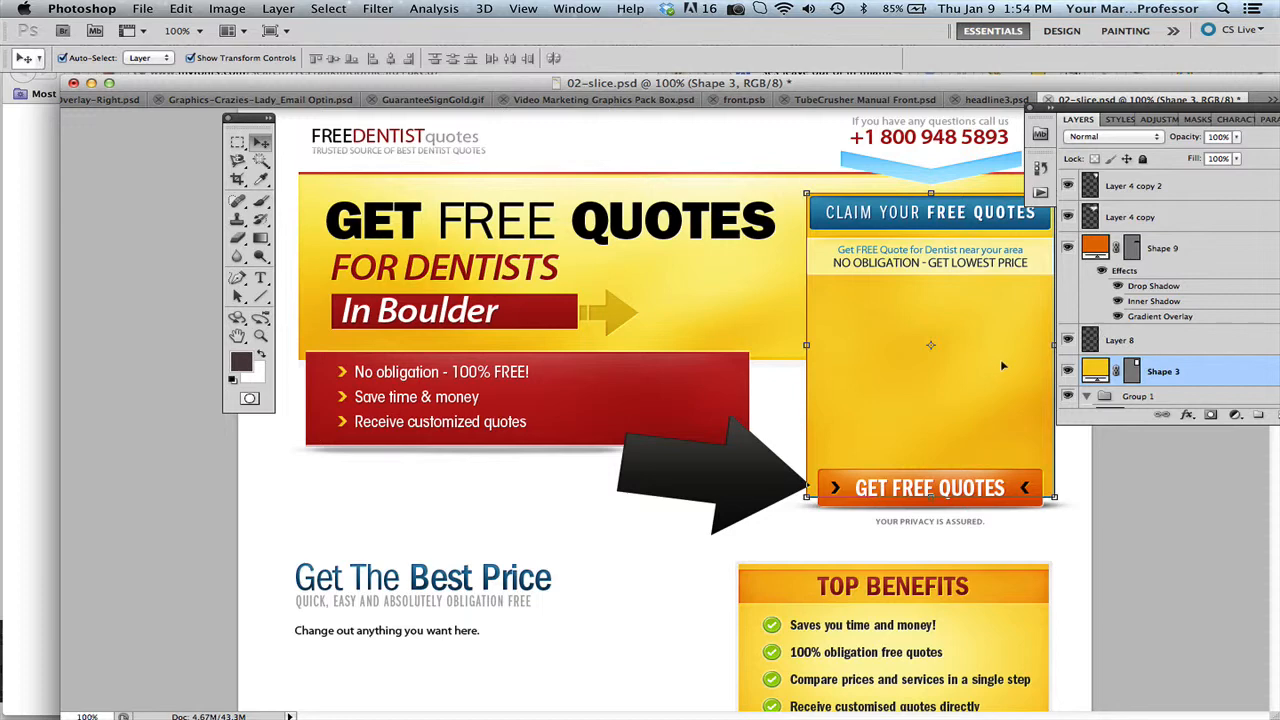
pyautogui.click(181, 8)
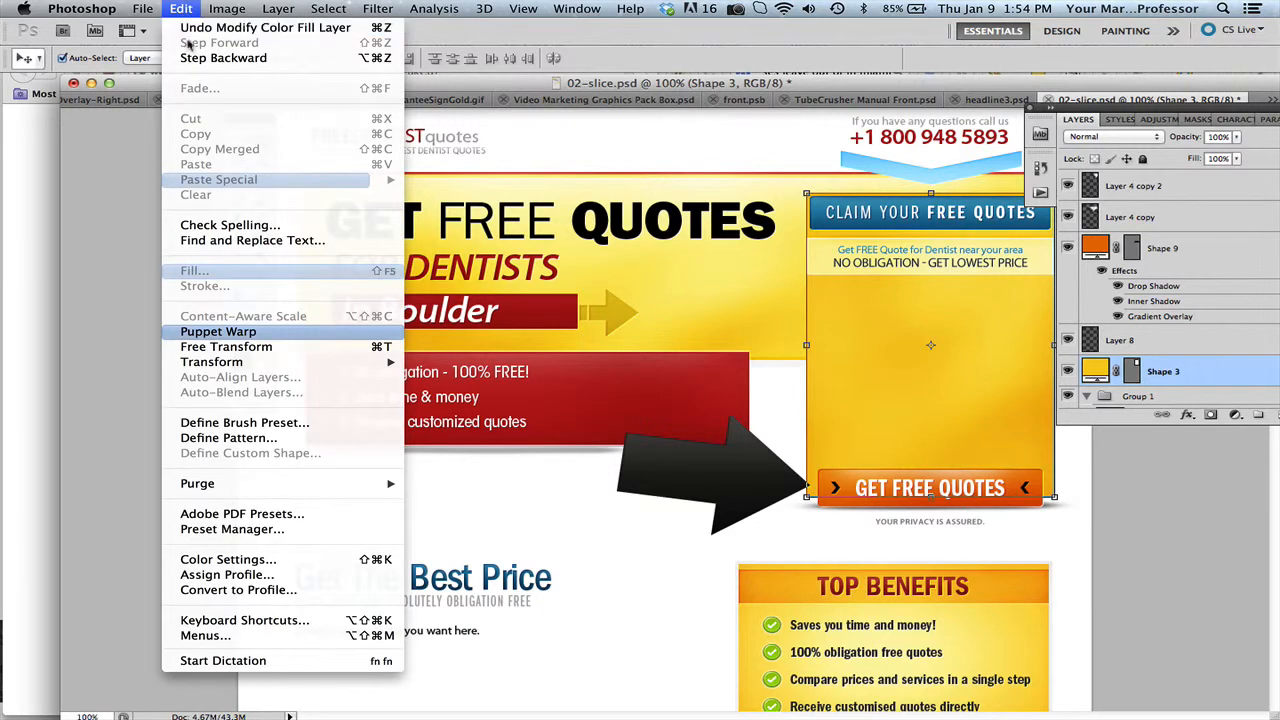
pyautogui.click(222, 58)
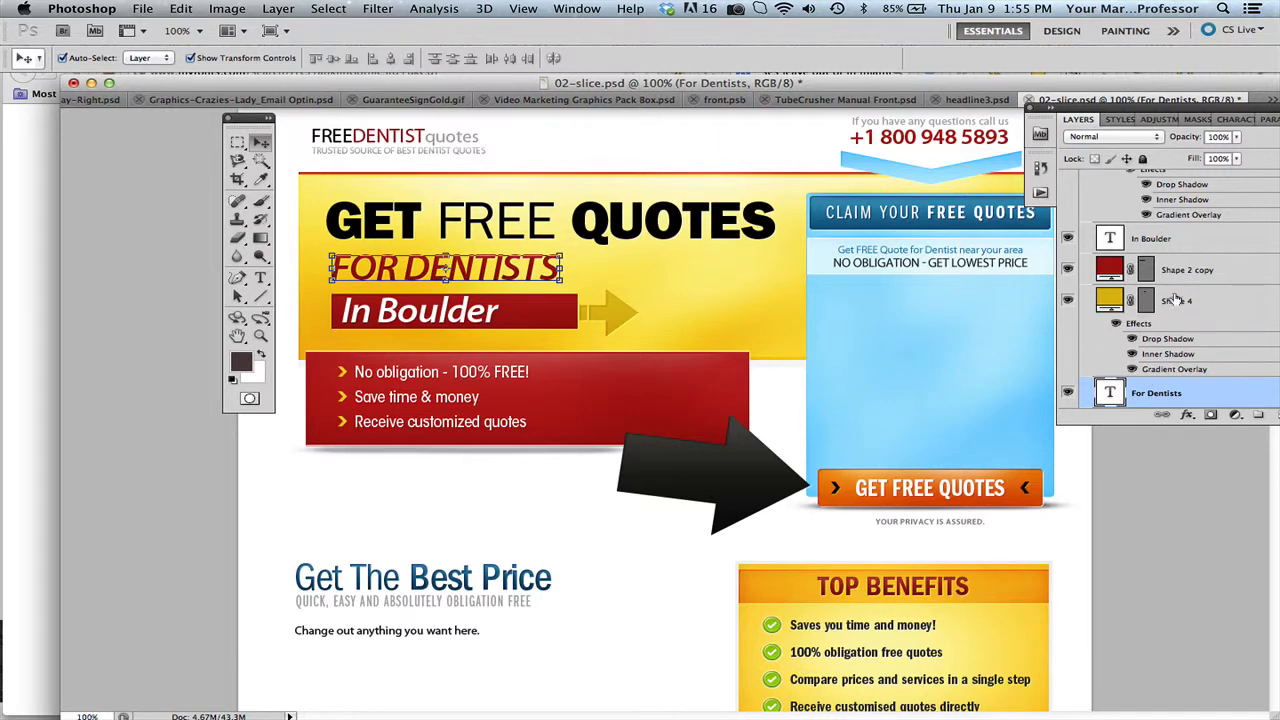
# Toggle Shape 4's visibility to see what it controls, and select the blue form area on the canvas to locate its layers
pyautogui.scroll(-3, 1140, 318)
pyautogui.scroll(2, 1140, 317)
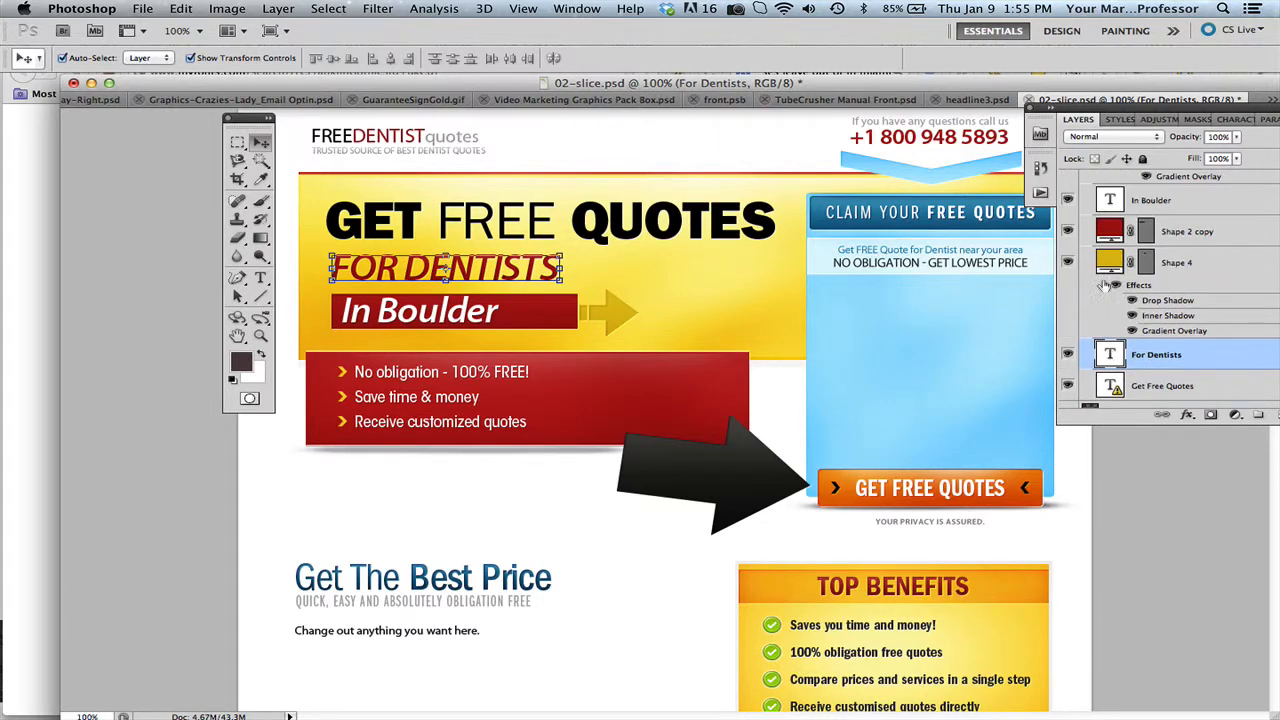
pyautogui.click(1068, 261)
pyautogui.click(1068, 261)
pyautogui.scroll(-3, 1190, 280)
pyautogui.click(951, 380)
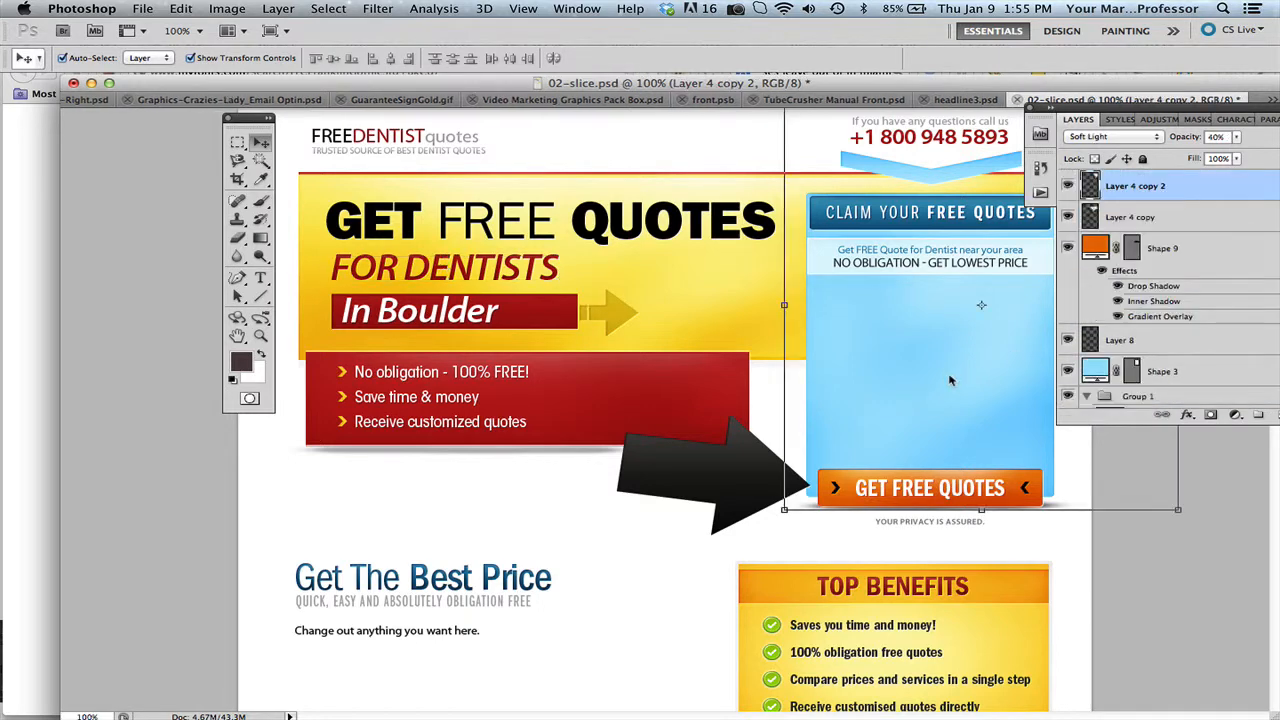
# Apply a dark navy blue gradient preset to Shape 3's Gradient Overlay and accept the layer style
pyautogui.doubleClick(1214, 373)
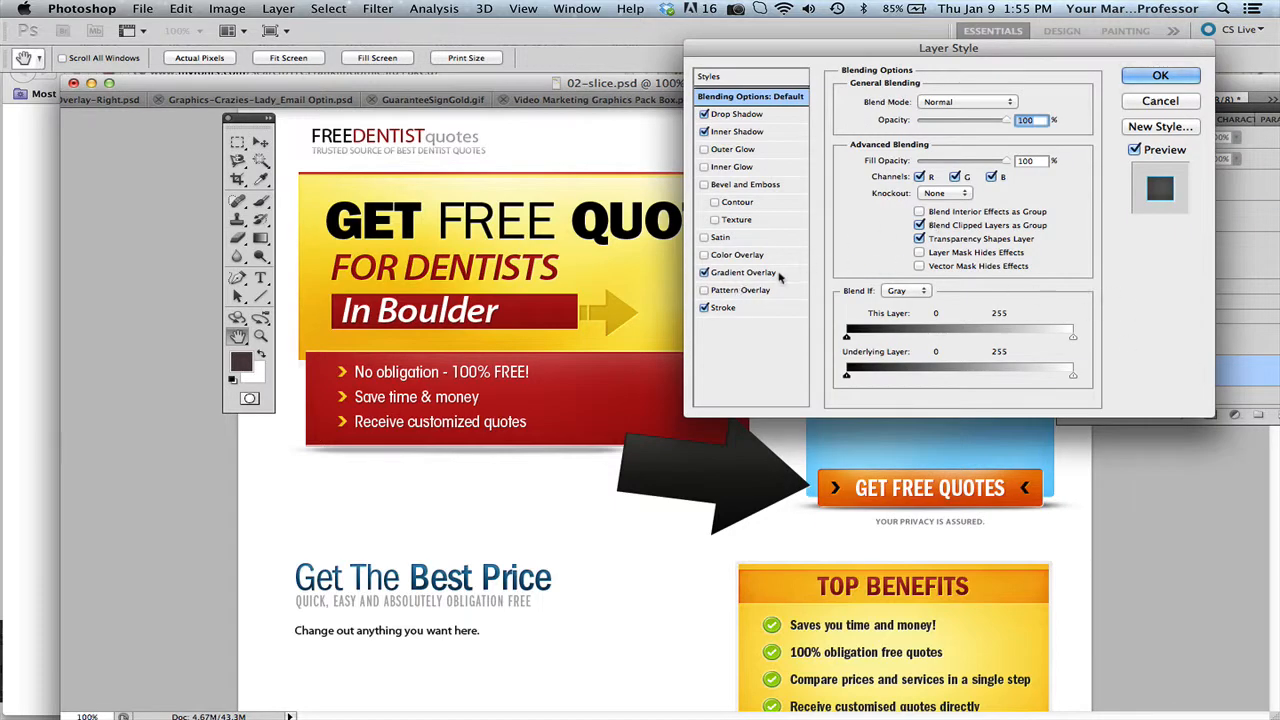
pyautogui.click(740, 272)
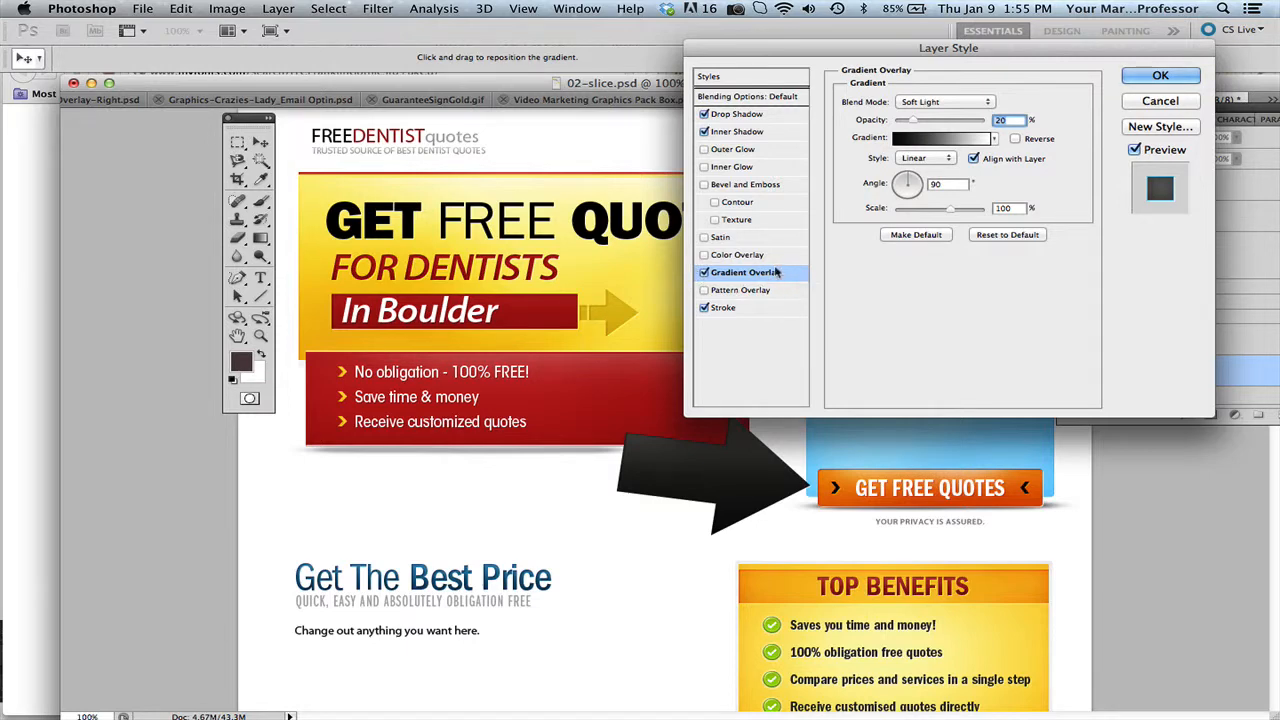
pyautogui.click(958, 140)
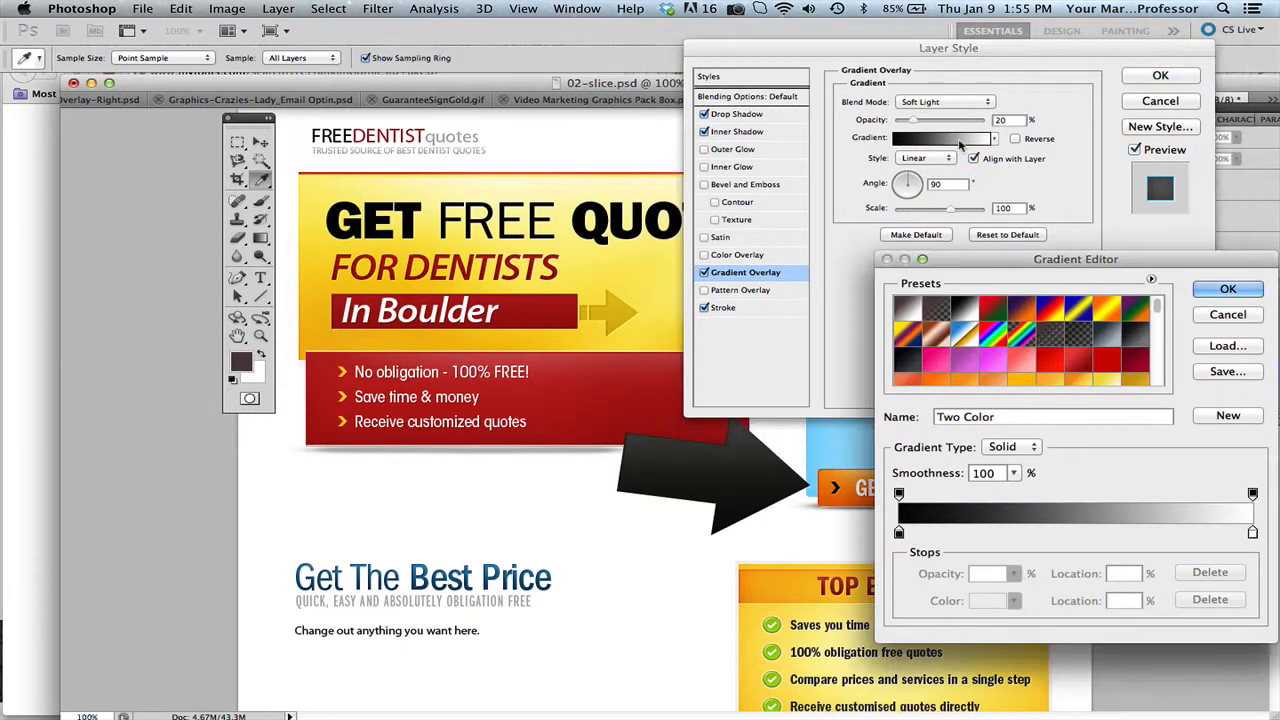
pyautogui.scroll(-5, 1067, 330)
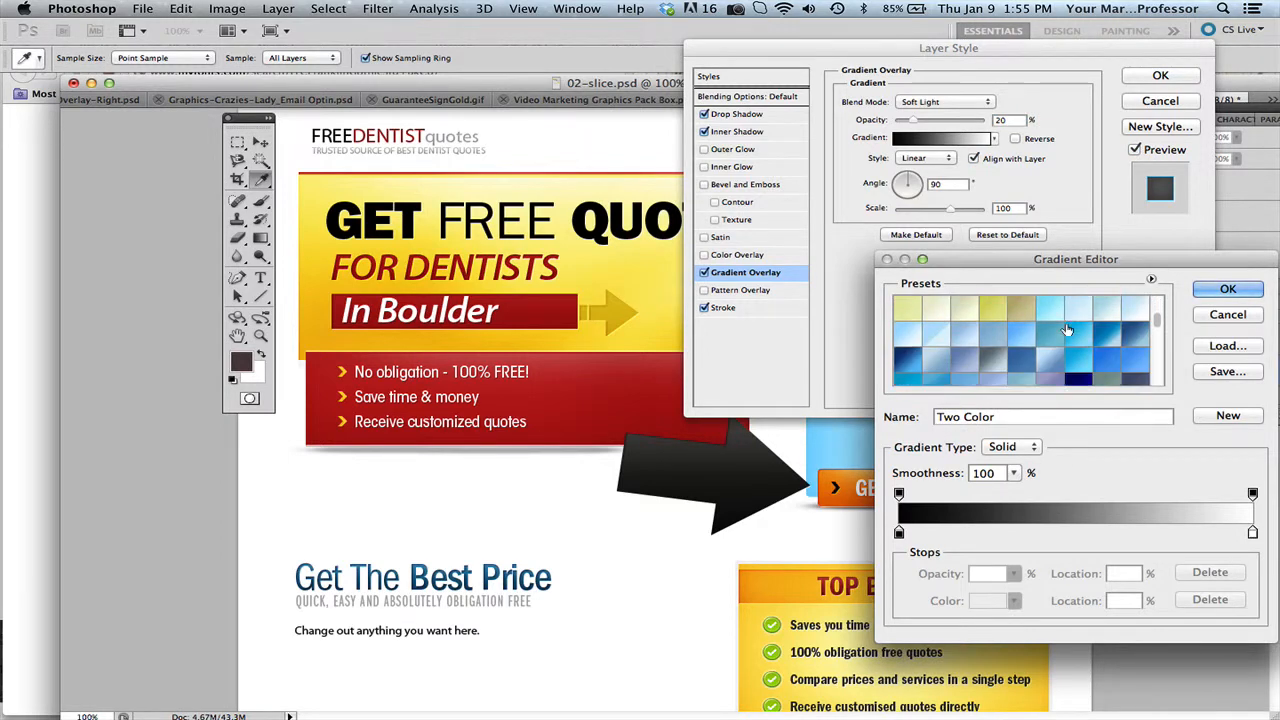
pyautogui.click(1078, 343)
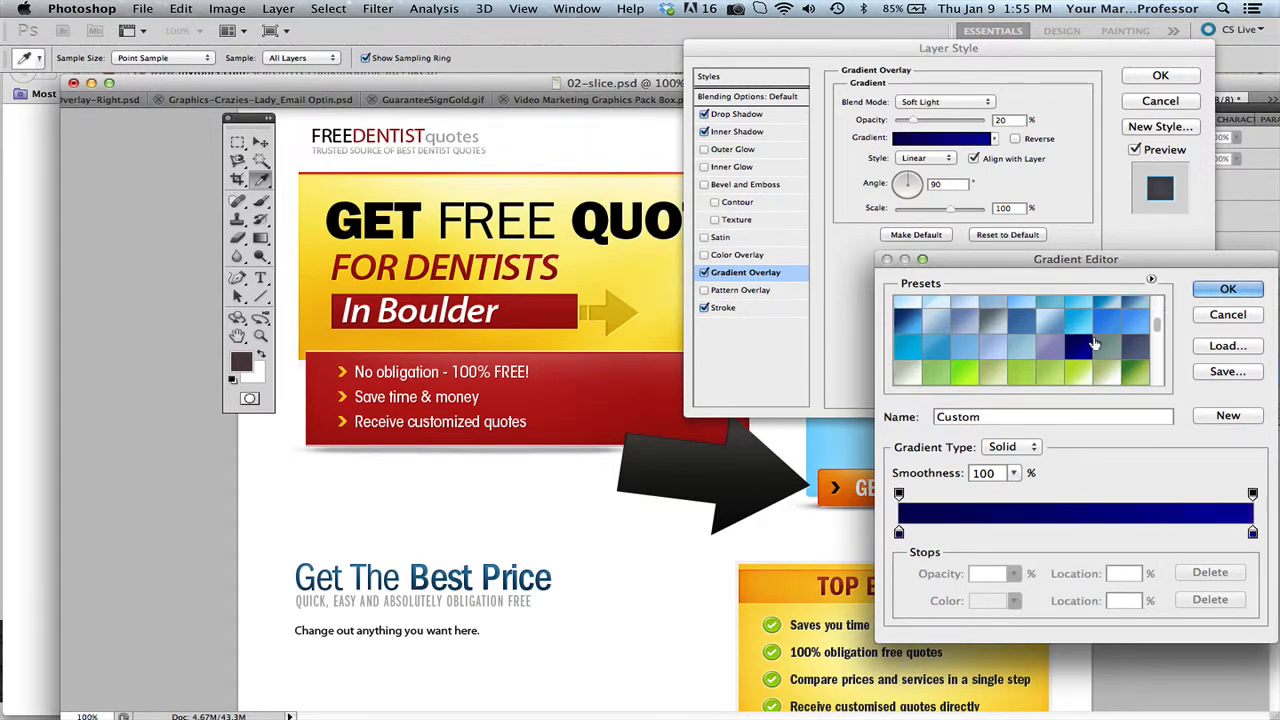
pyautogui.click(1227, 289)
pyautogui.click(1158, 80)
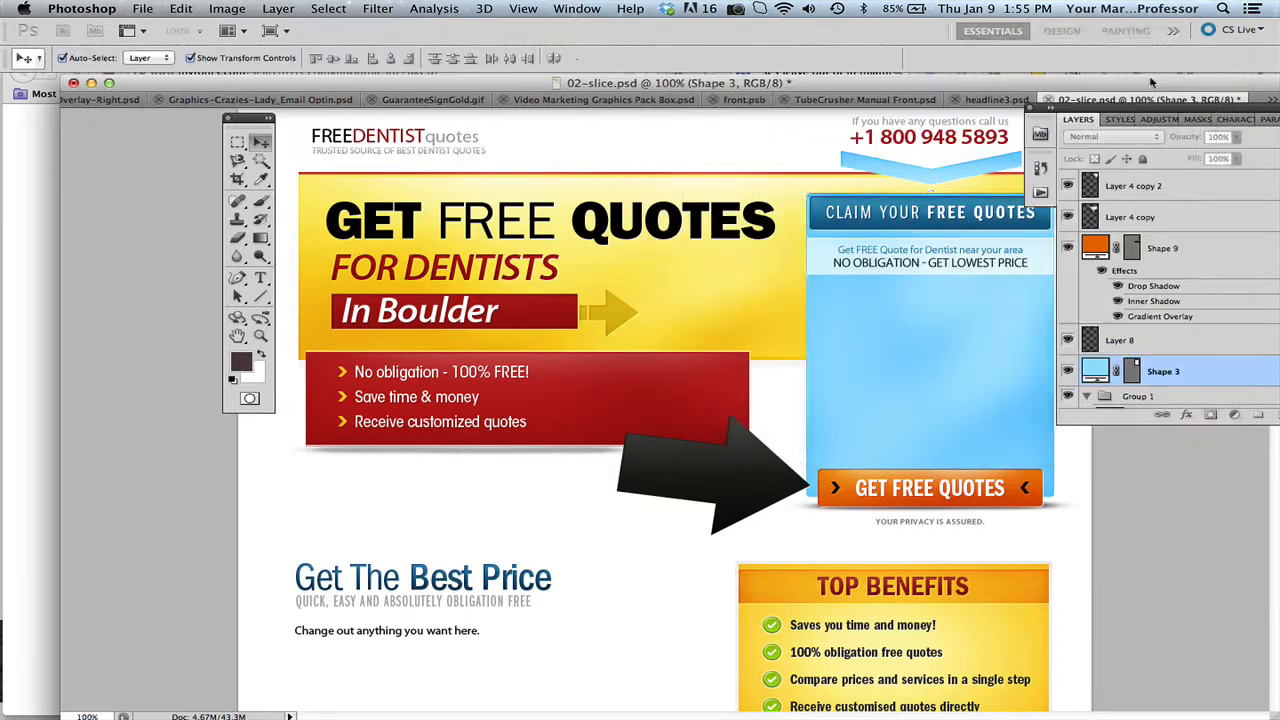
# Try red-green, grey and red presets for Shape 3's Gradient Overlay, and apply the yellow-to-white gradient
pyautogui.doubleClick(1208, 371)
pyautogui.click(745, 272)
pyautogui.click(940, 138)
pyautogui.click(1008, 301)
pyautogui.click(993, 309)
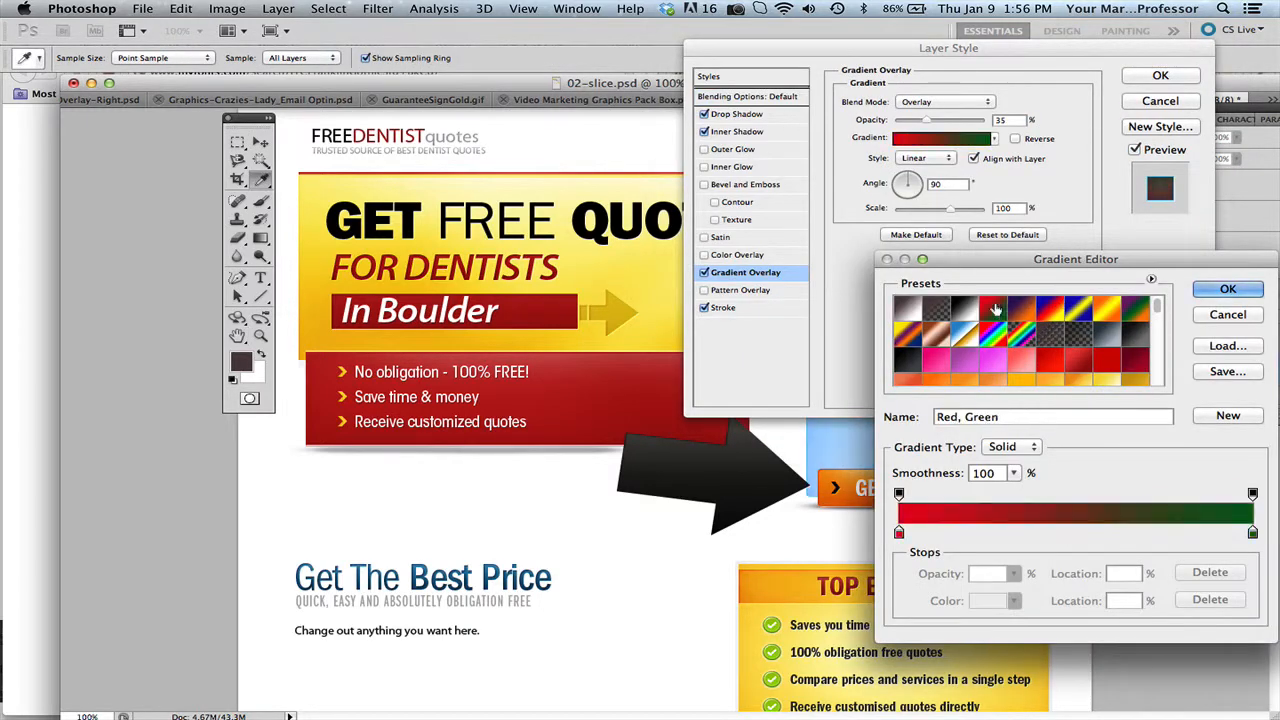
pyautogui.click(964, 310)
pyautogui.click(1107, 333)
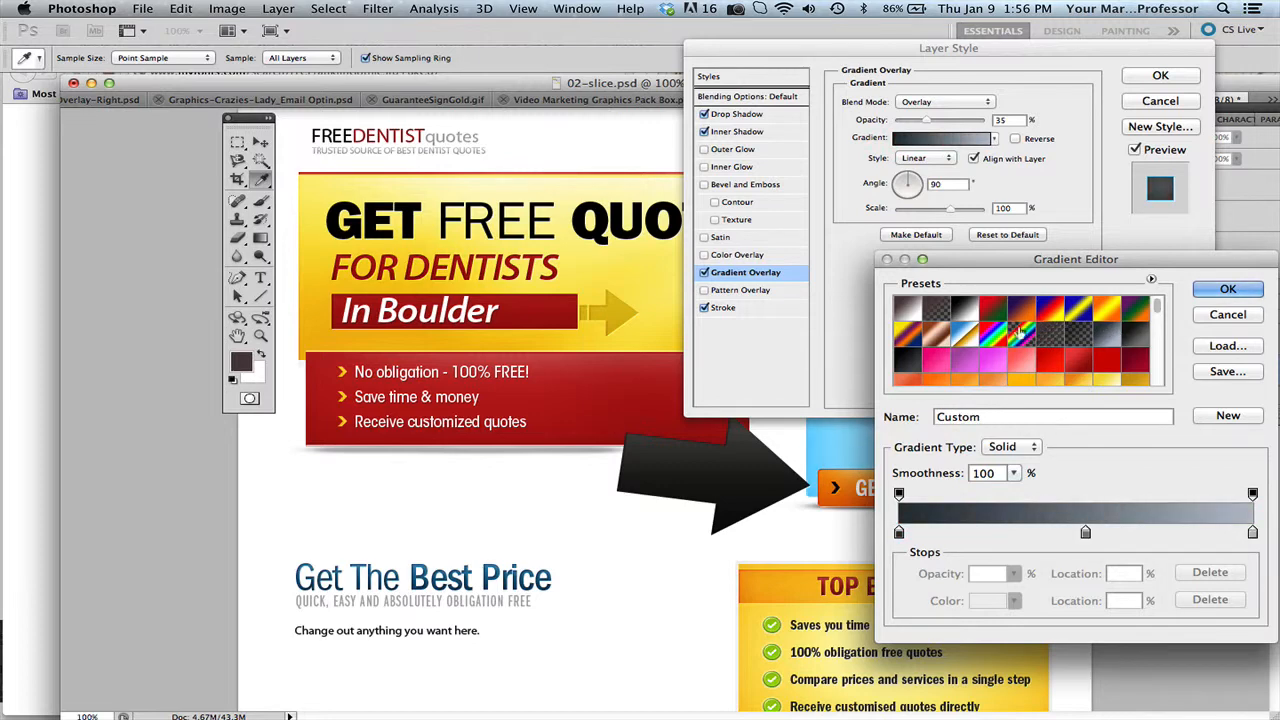
pyautogui.click(1055, 352)
pyautogui.click(1089, 359)
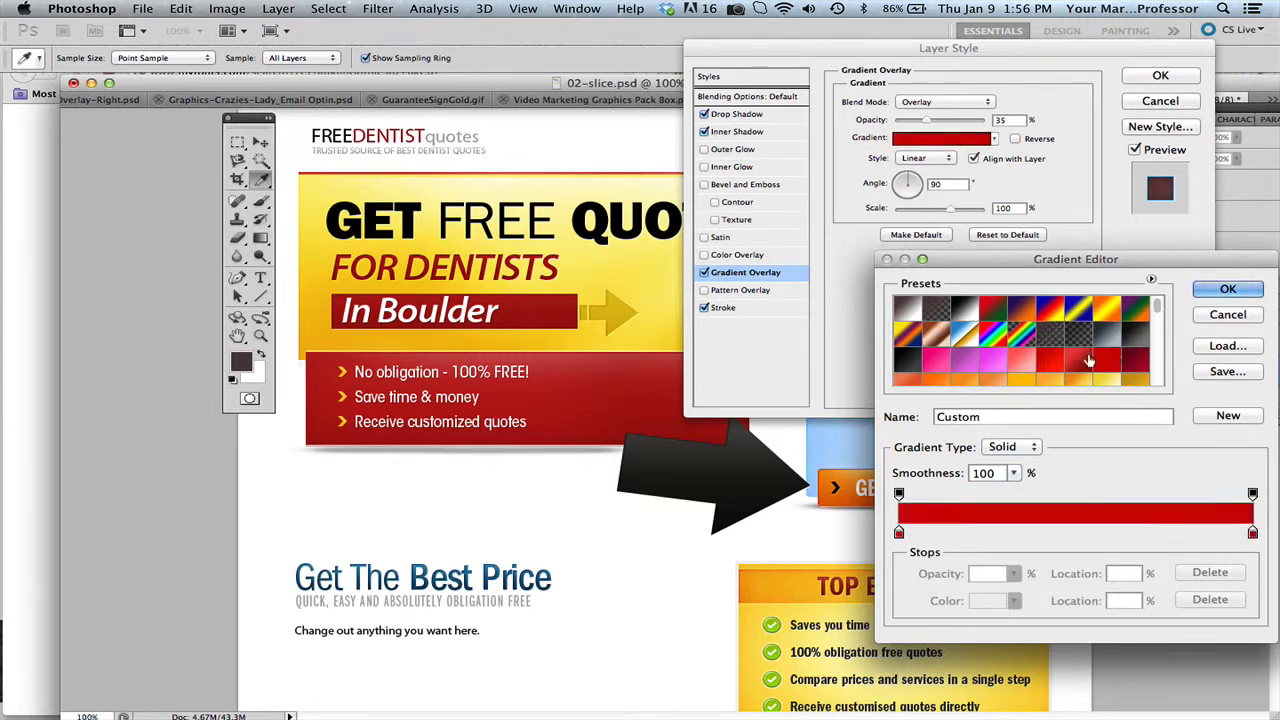
pyautogui.click(1112, 380)
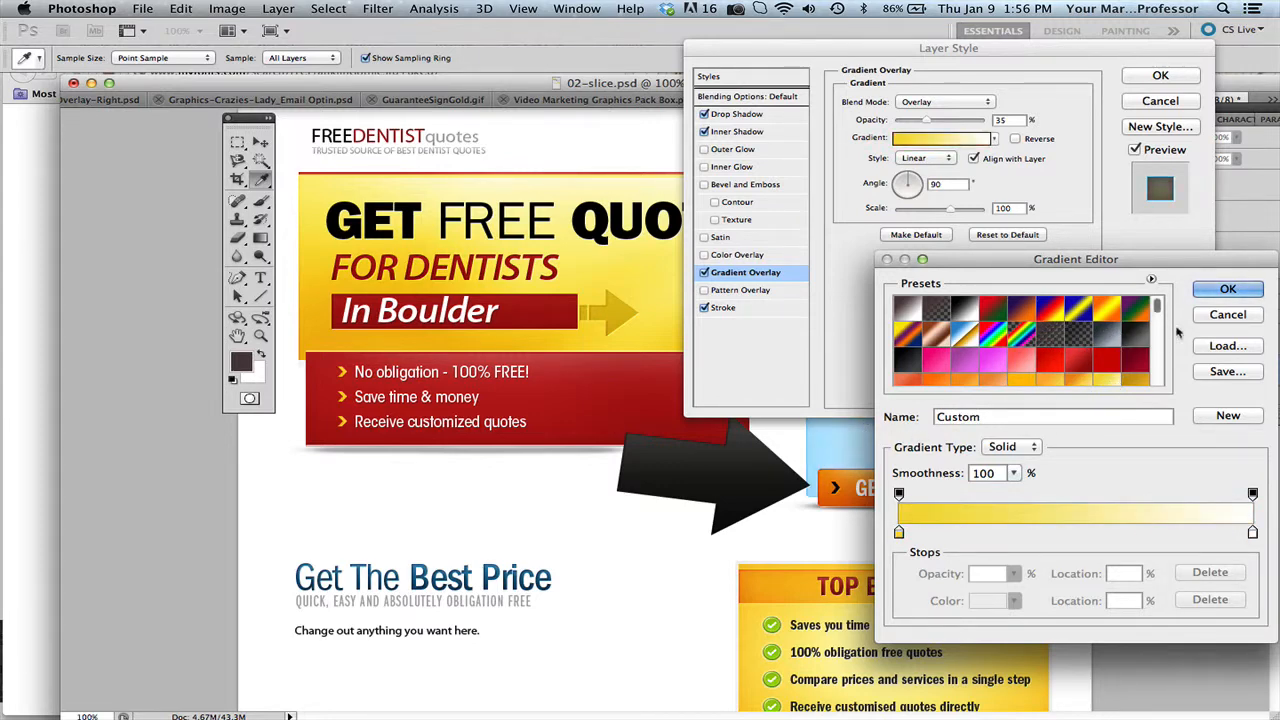
pyautogui.click(1227, 289)
pyautogui.click(1157, 77)
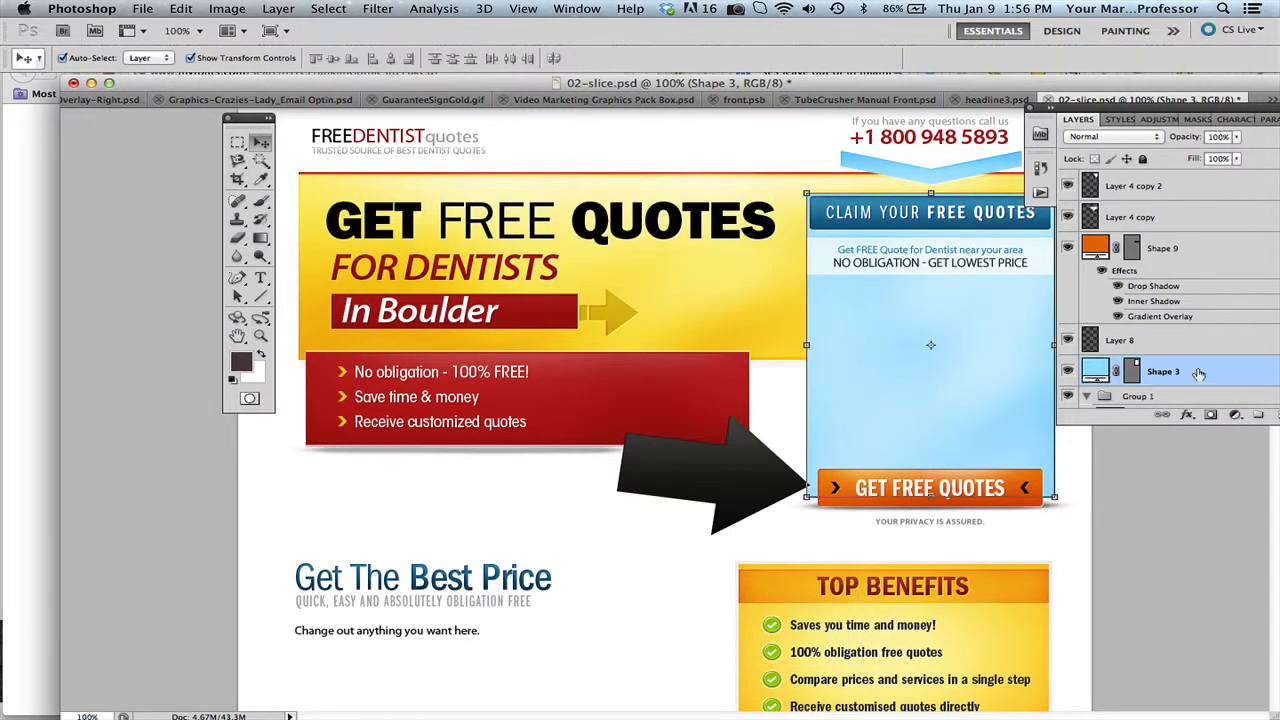
# Undo the gradient overlay changes made to Shape 3
pyautogui.scroll(-2, 1190, 340)
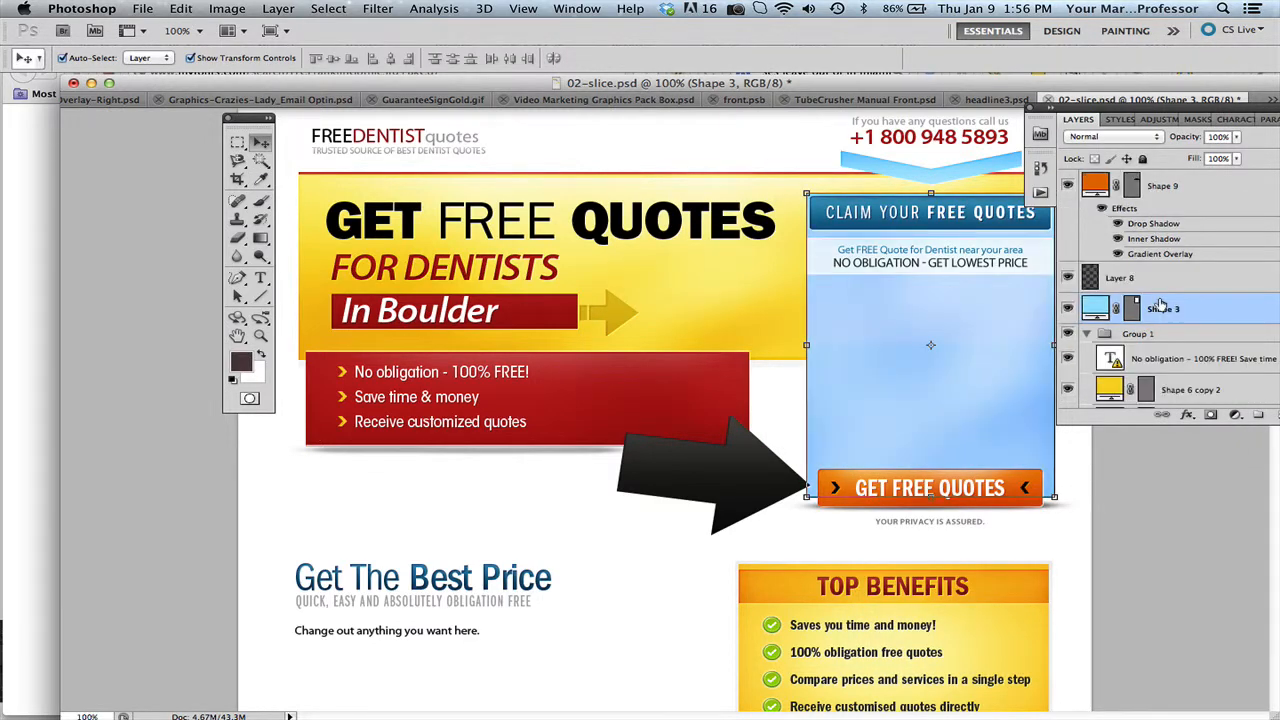
pyautogui.click(181, 9)
pyautogui.click(184, 45)
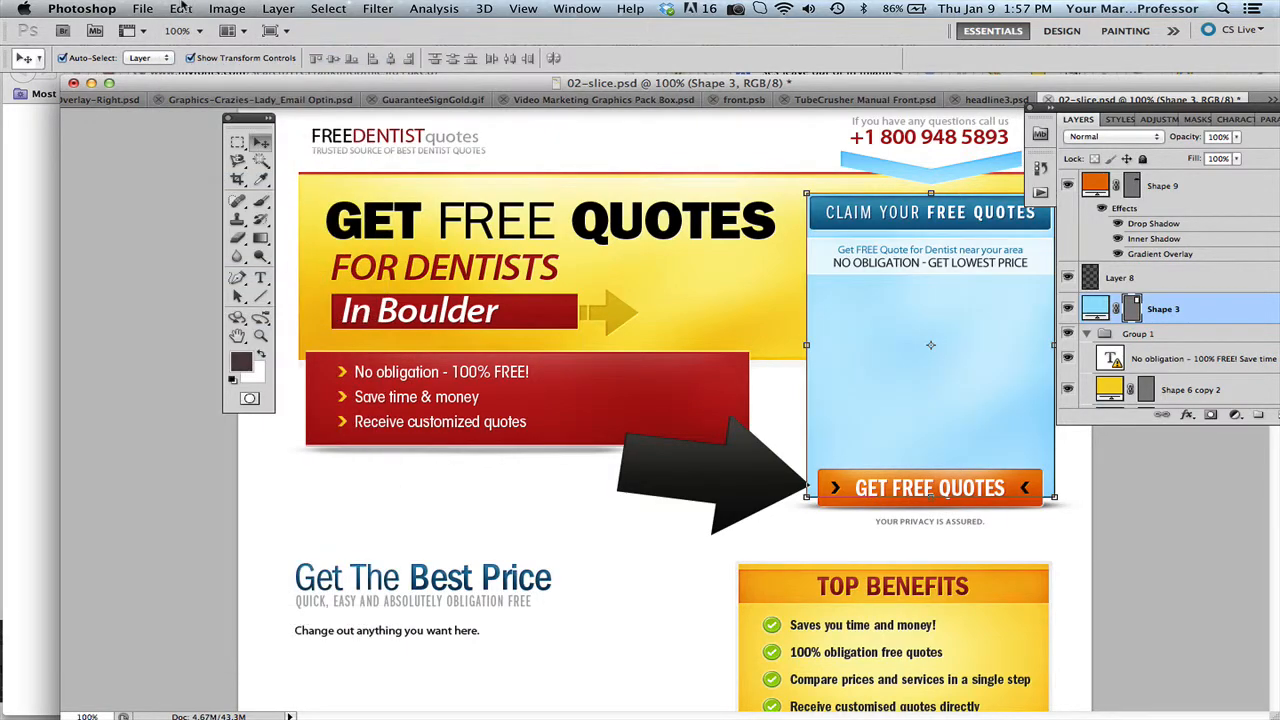
pyautogui.click(181, 9)
pyautogui.click(184, 45)
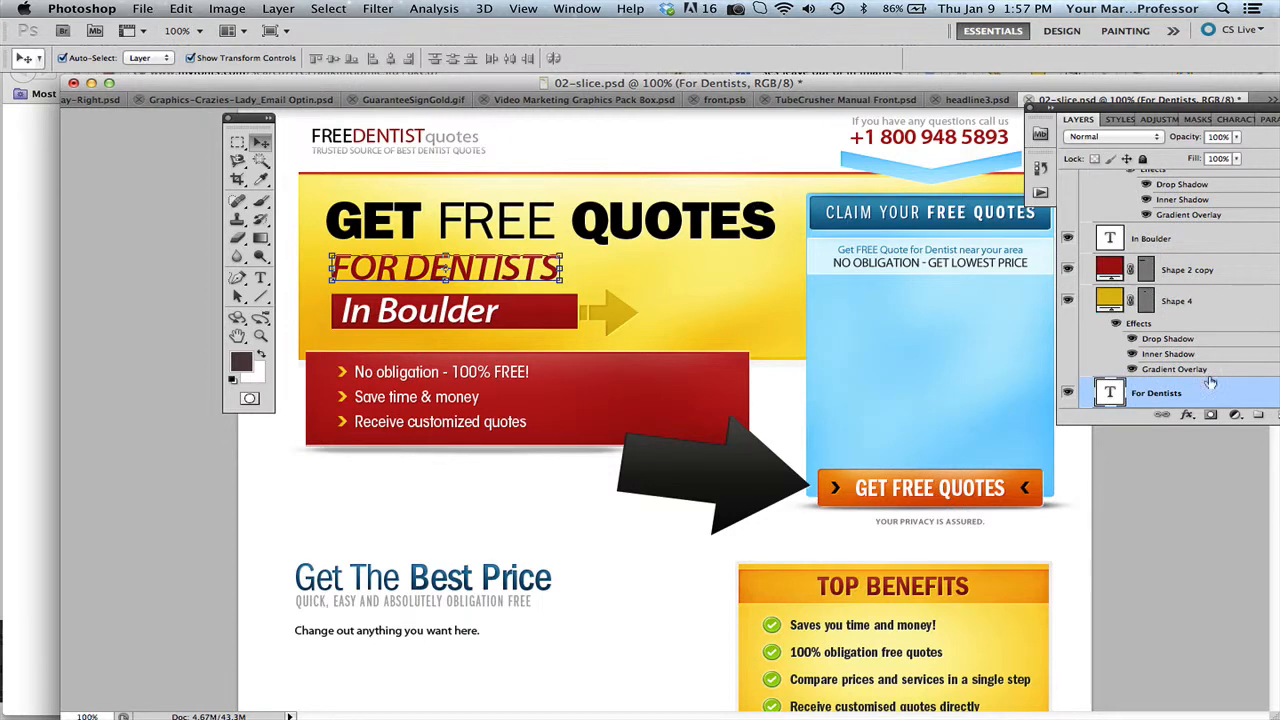
# Open the layer style of Shape 7, the "CLAIM YOUR FREE QUOTES" bar, and move the dialog clear of the form area
pyautogui.scroll(3, 1172, 340)
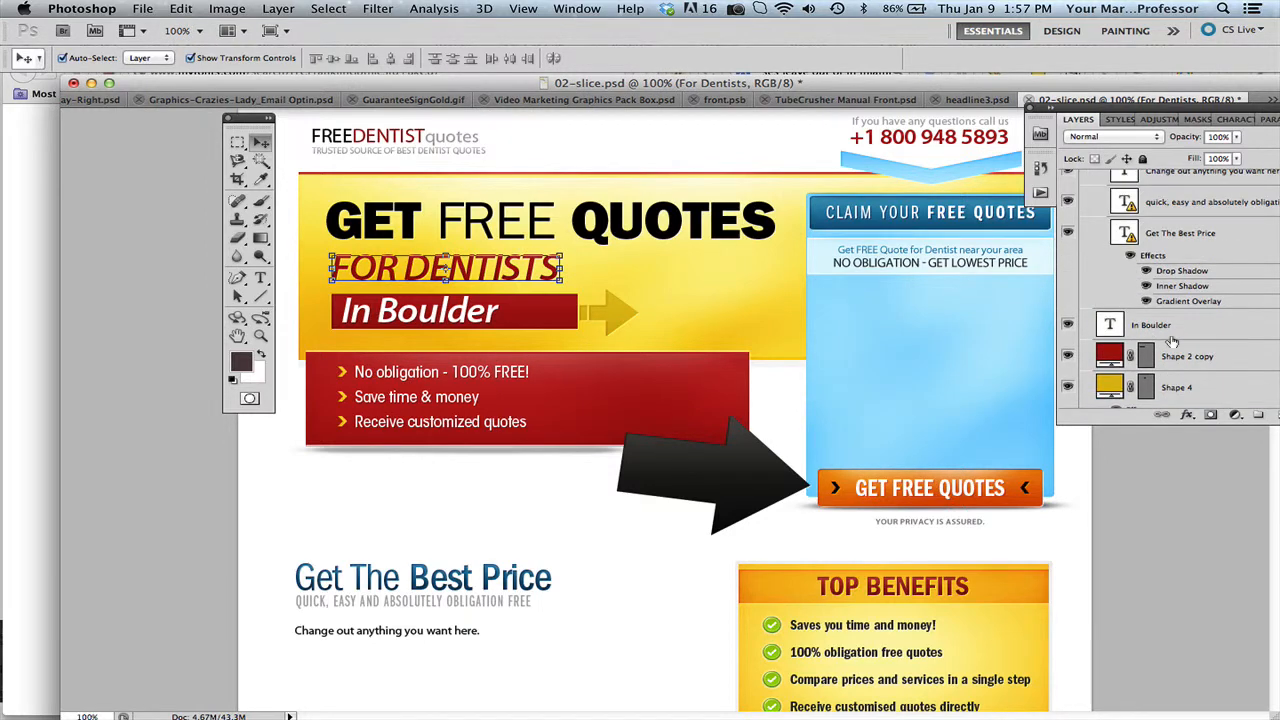
pyautogui.scroll(3, 1170, 341)
pyautogui.click(953, 223)
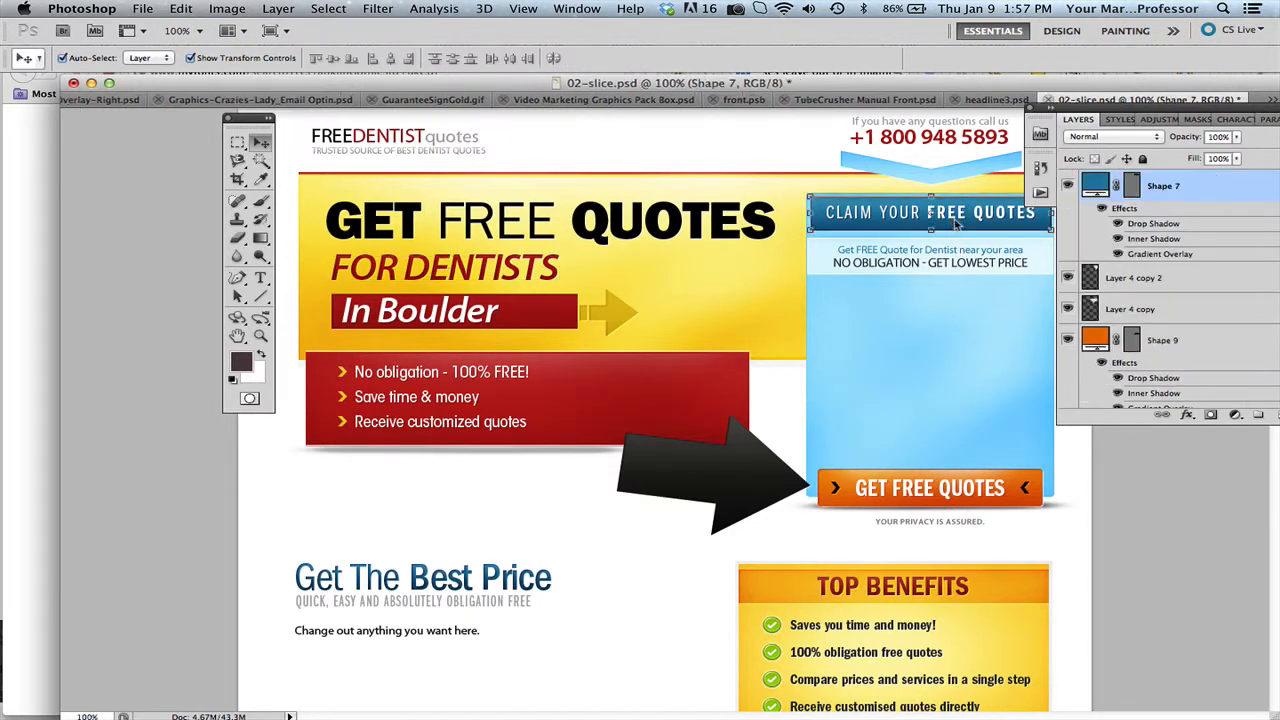
pyautogui.doubleClick(1213, 183)
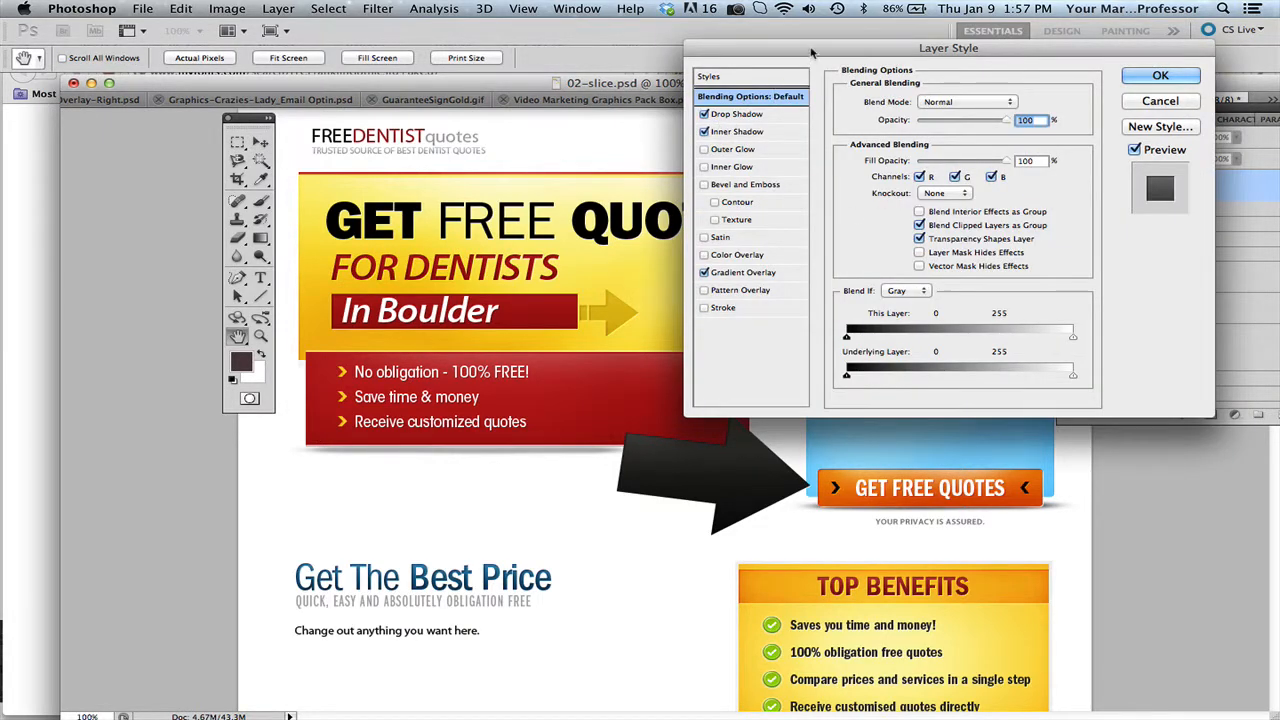
pyautogui.moveTo(814, 50); pyautogui.dragTo(397, 99)
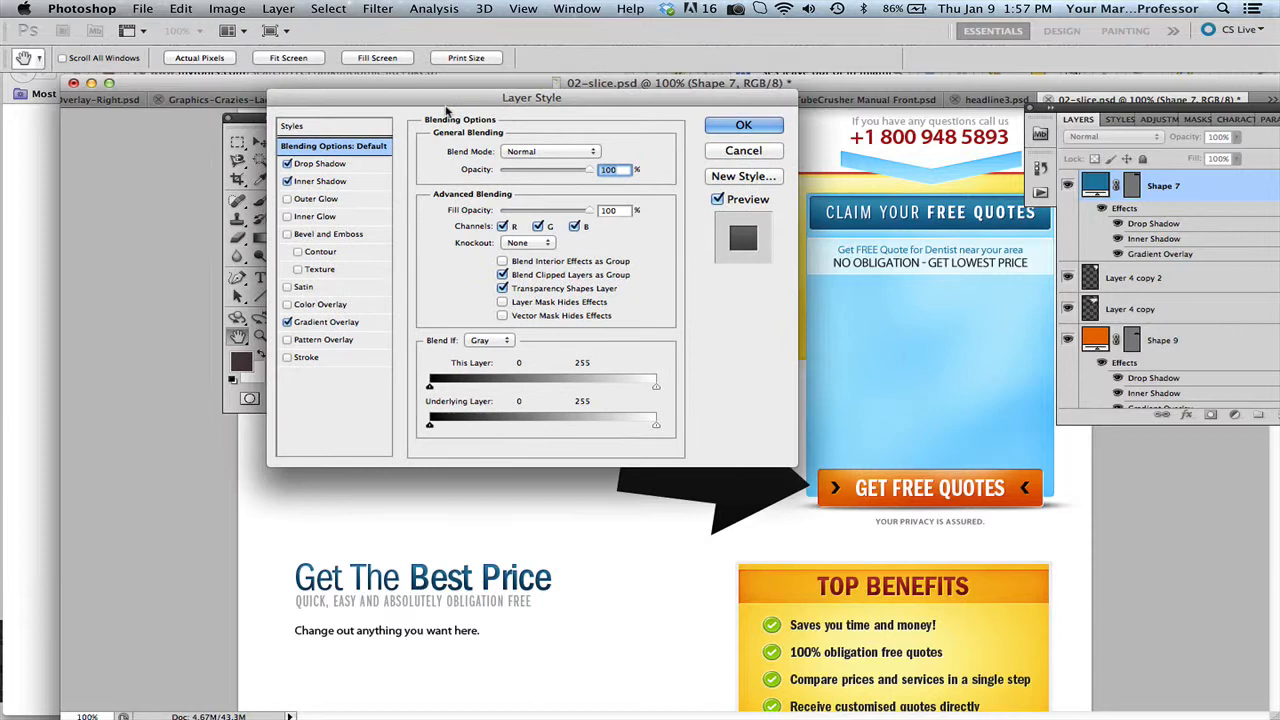
# Preview the effect of Shape 7's Drop Shadow, Inner Shadow and Stroke by switching each one and restoring it
pyautogui.click(287, 164)
pyautogui.click(287, 164)
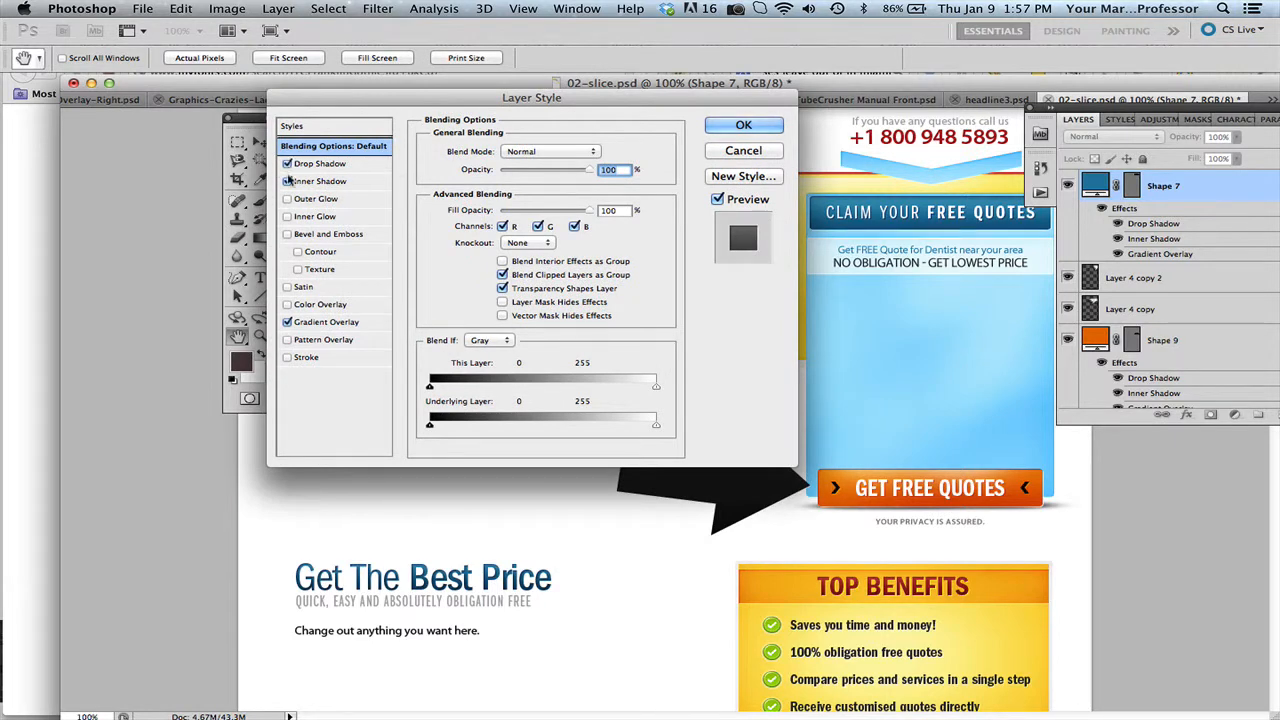
pyautogui.click(287, 181)
pyautogui.click(287, 181)
pyautogui.click(287, 357)
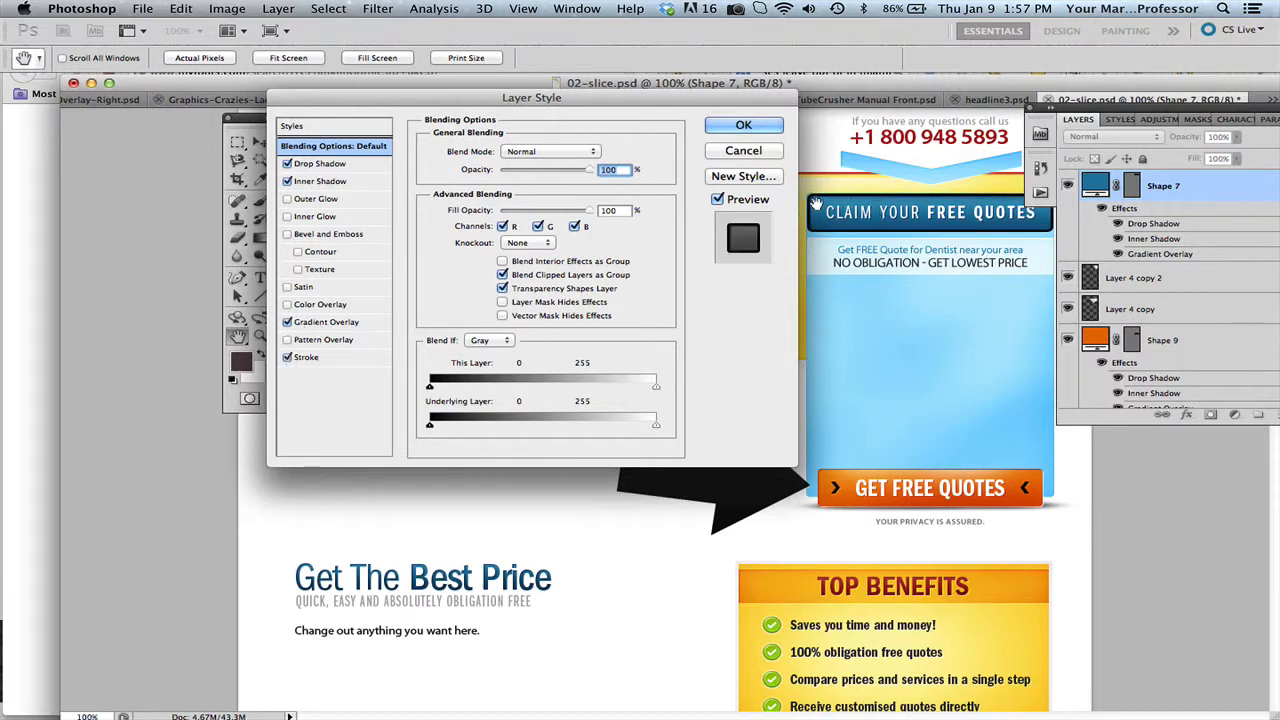
pyautogui.click(287, 357)
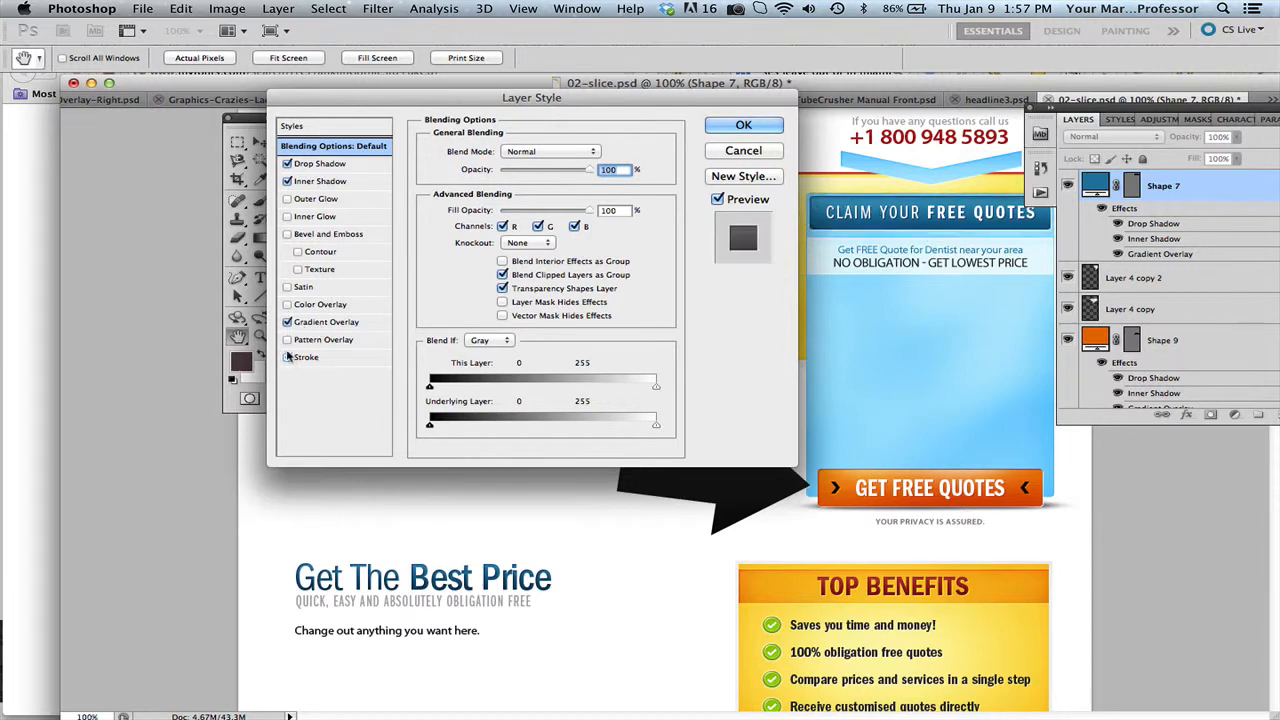
# Try pink, Blue, Yellow, Blue and Violet, Green, Orange presets for the Gradient Overlay of Shape 7
pyautogui.click(357, 322)
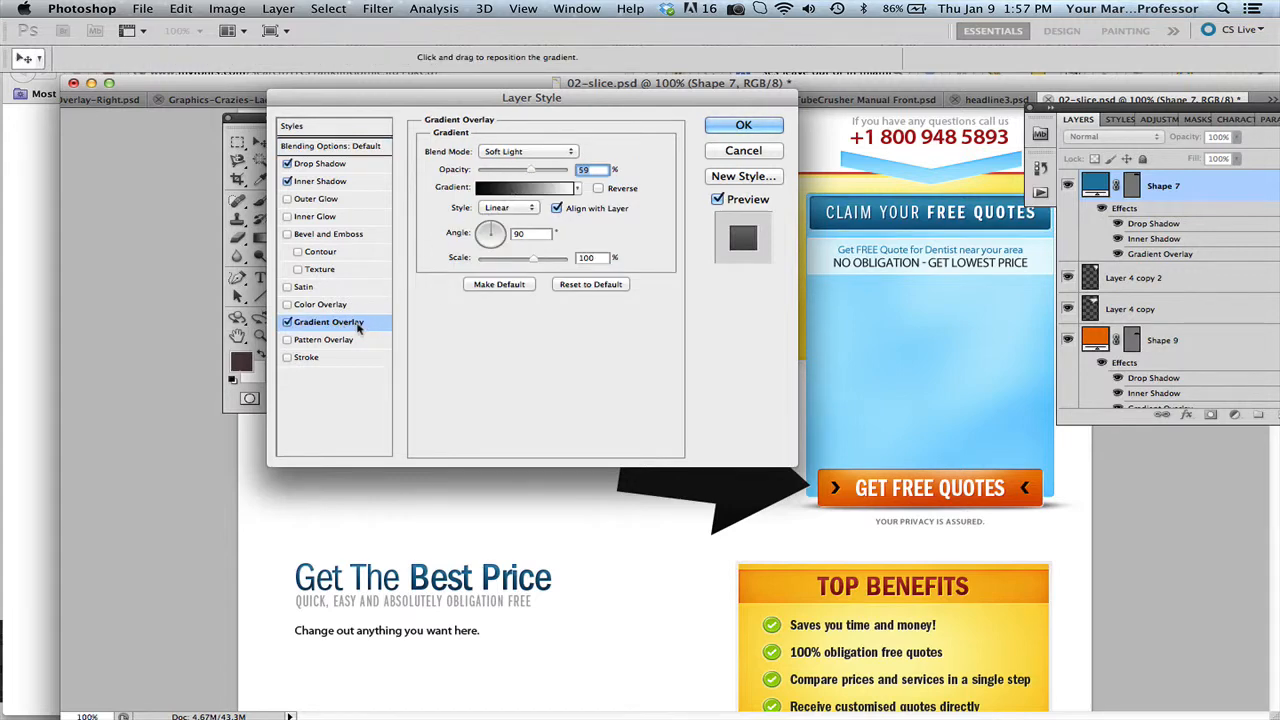
pyautogui.click(535, 192)
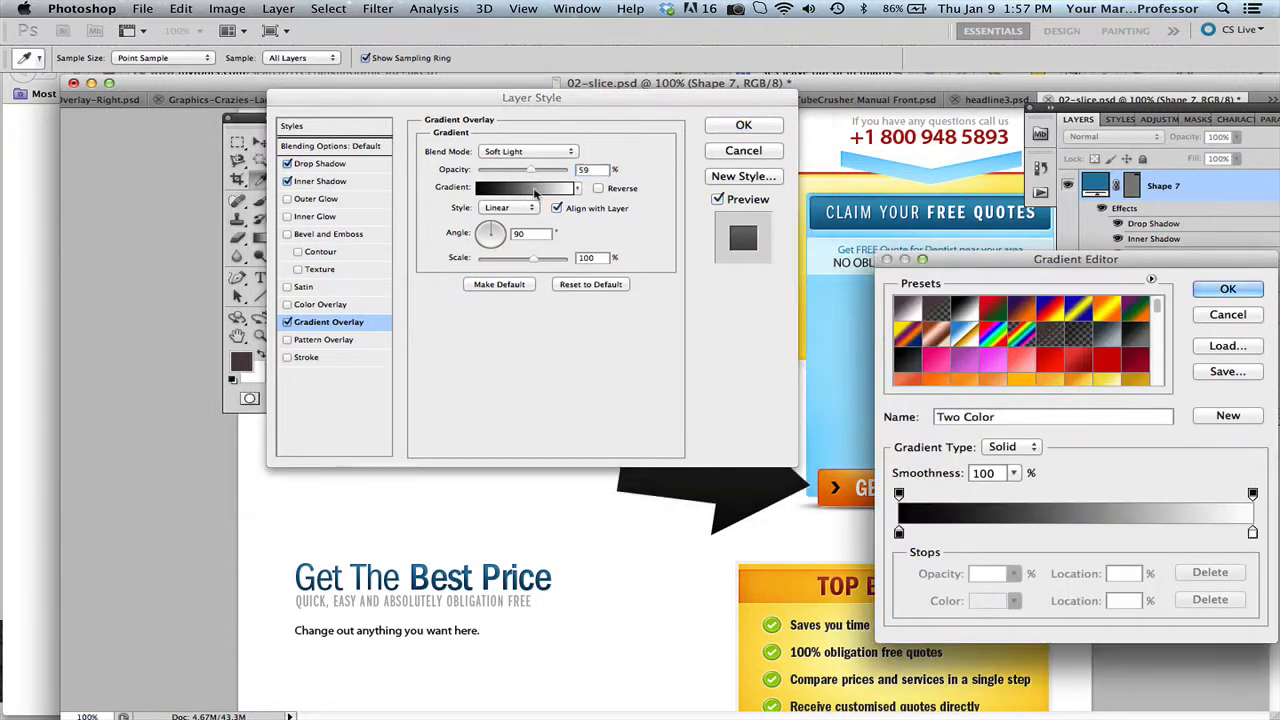
pyautogui.click(997, 366)
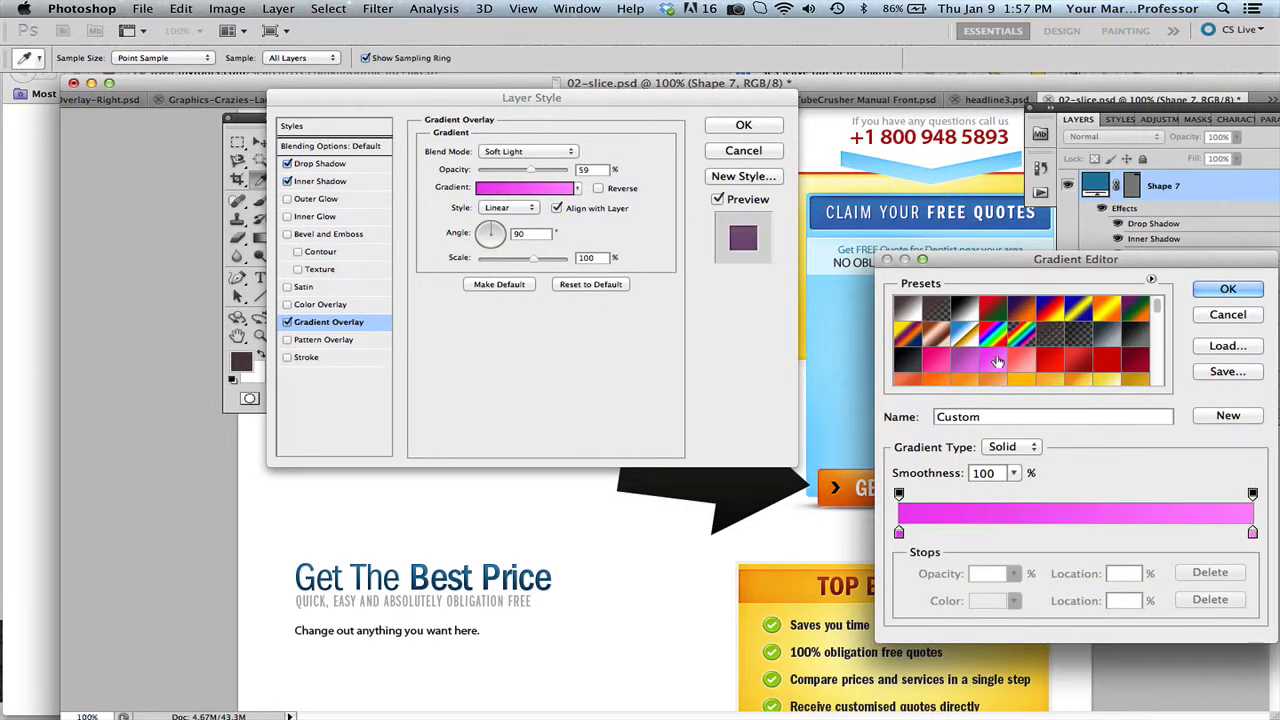
pyautogui.click(1080, 313)
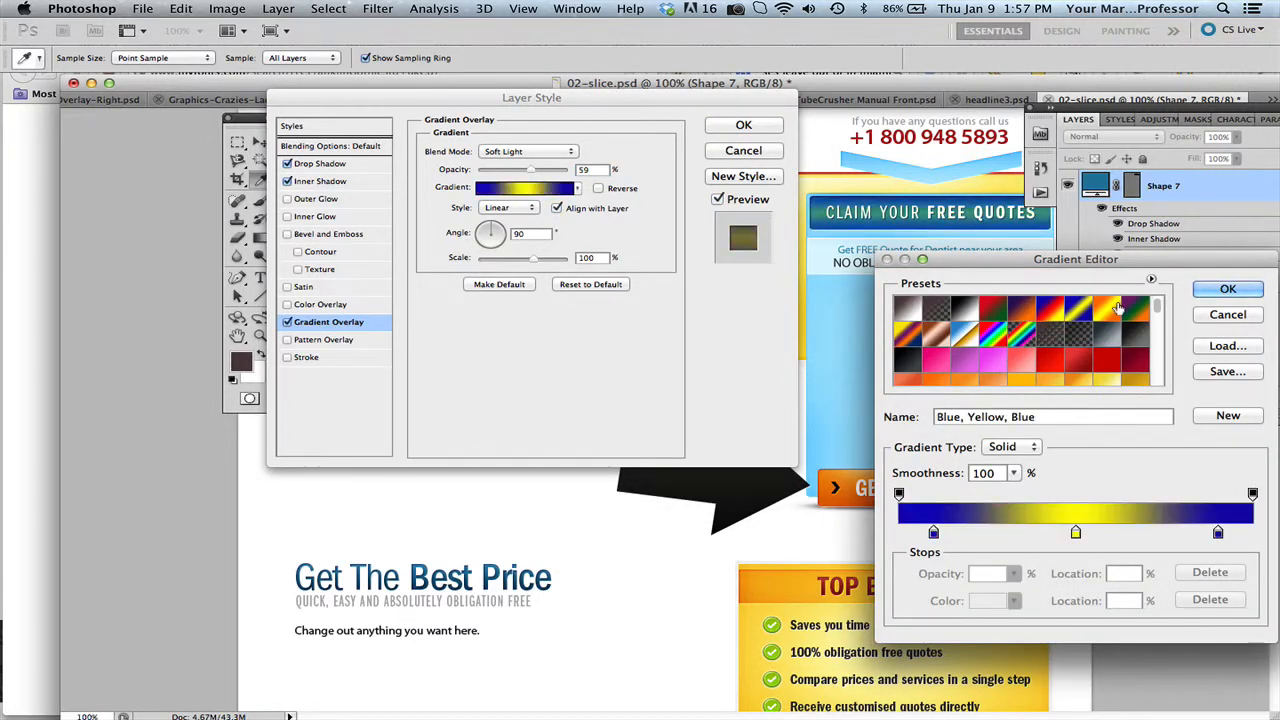
pyautogui.click(1128, 310)
# Try orange-yellow and dark blue gradient presets on Shape 7, and cancel all its layer style changes
pyautogui.scroll(-1, 1055, 345)
pyautogui.scroll(-1, 1055, 345)
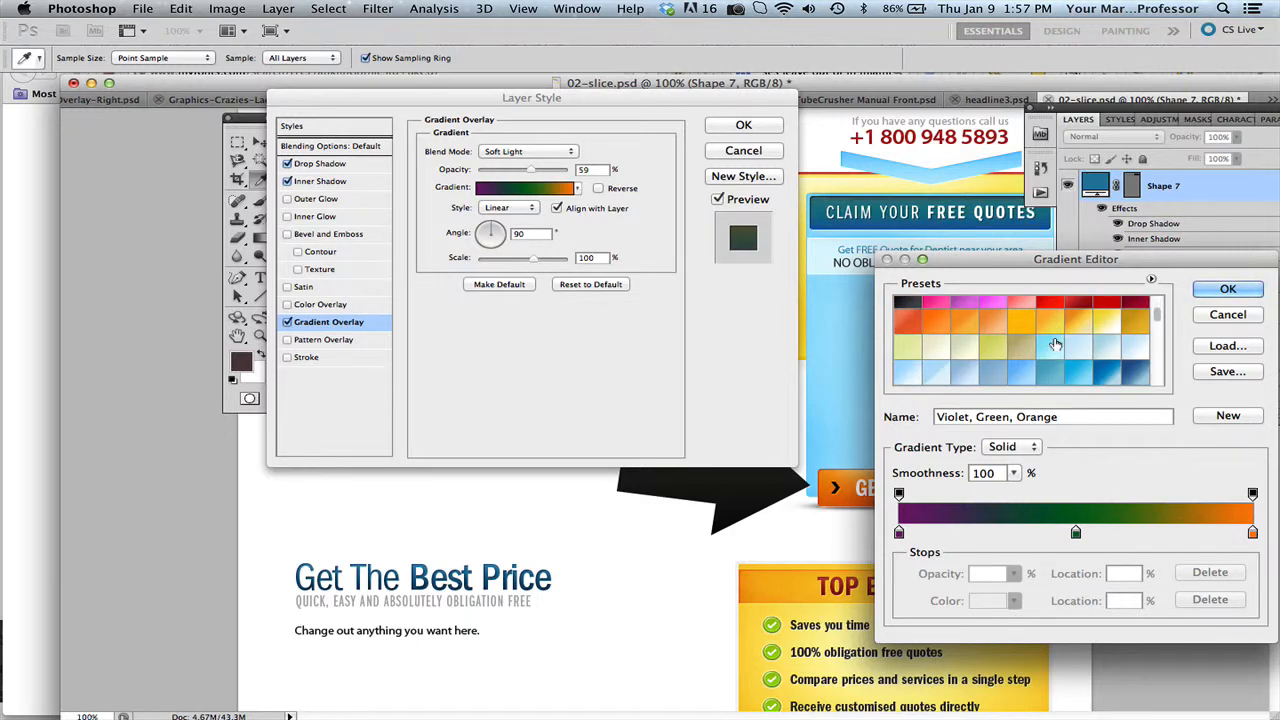
pyautogui.click(1052, 318)
pyautogui.click(1083, 320)
pyautogui.scroll(-2, 1085, 330)
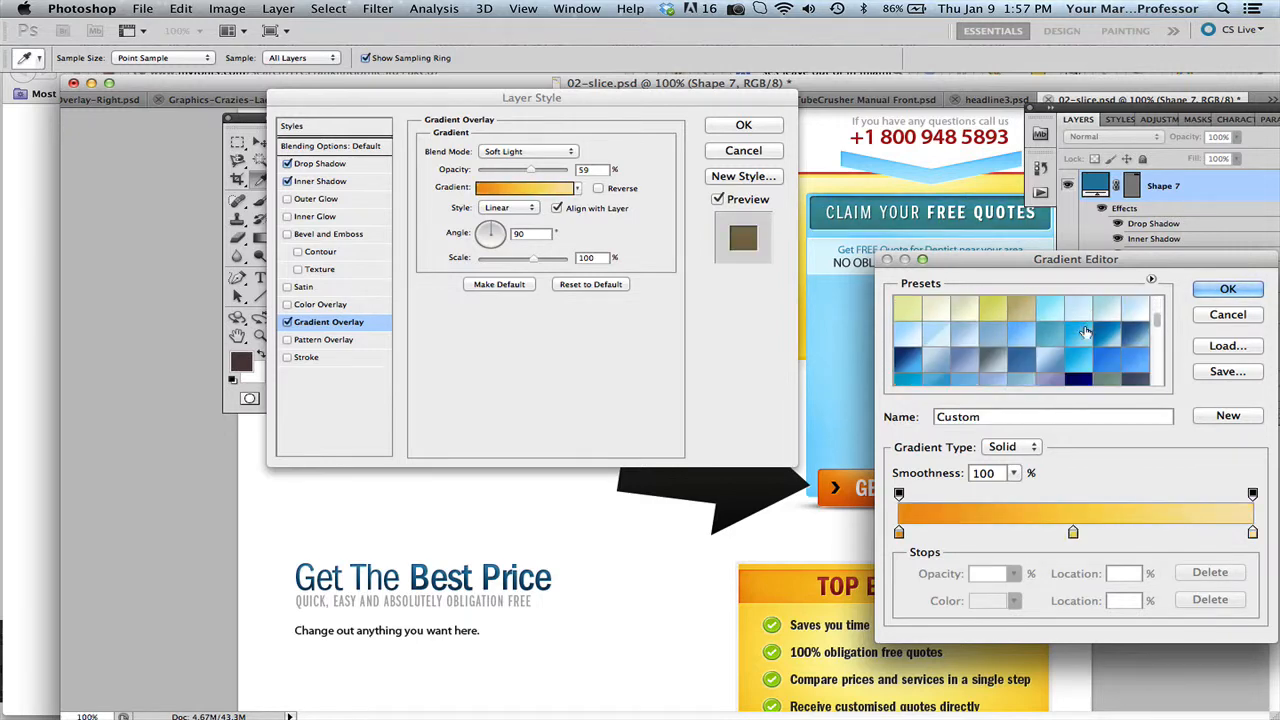
pyautogui.click(1079, 376)
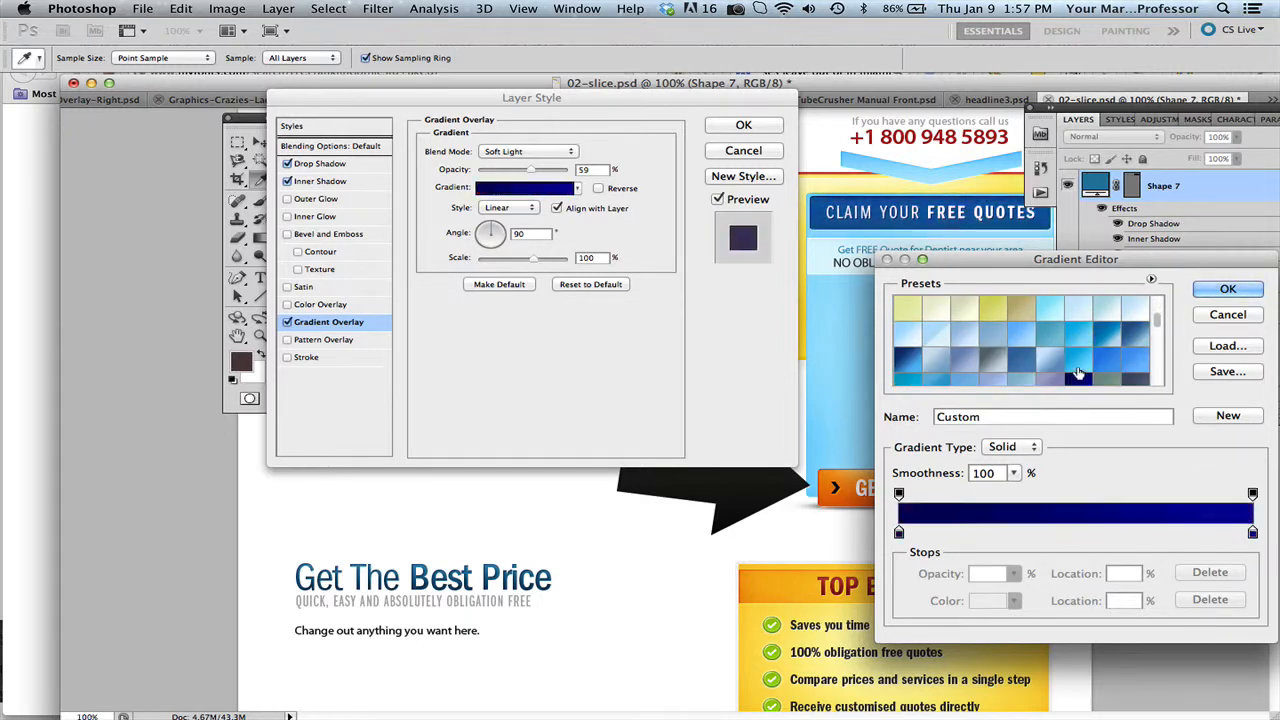
pyautogui.click(1222, 314)
pyautogui.click(743, 151)
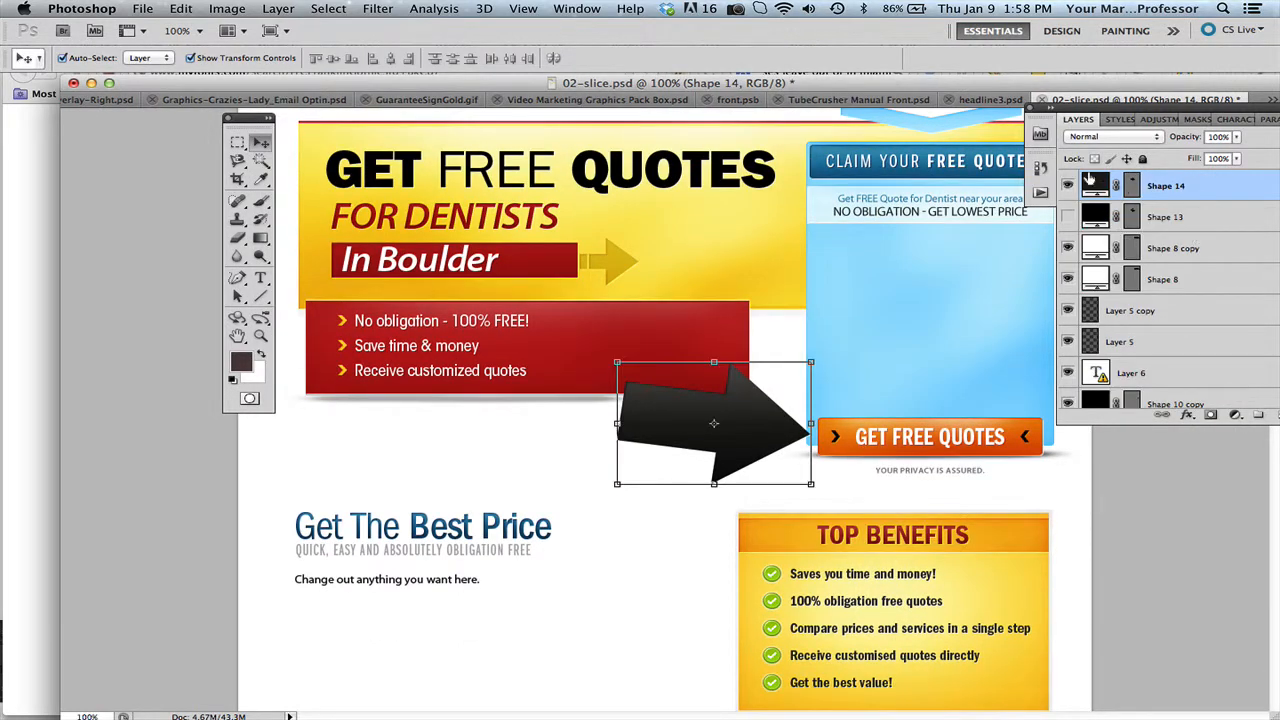
# Apply the Black, White preset to the Gradient Overlay of Shape 14, the large black arrow
pyautogui.doubleClick(1205, 190)
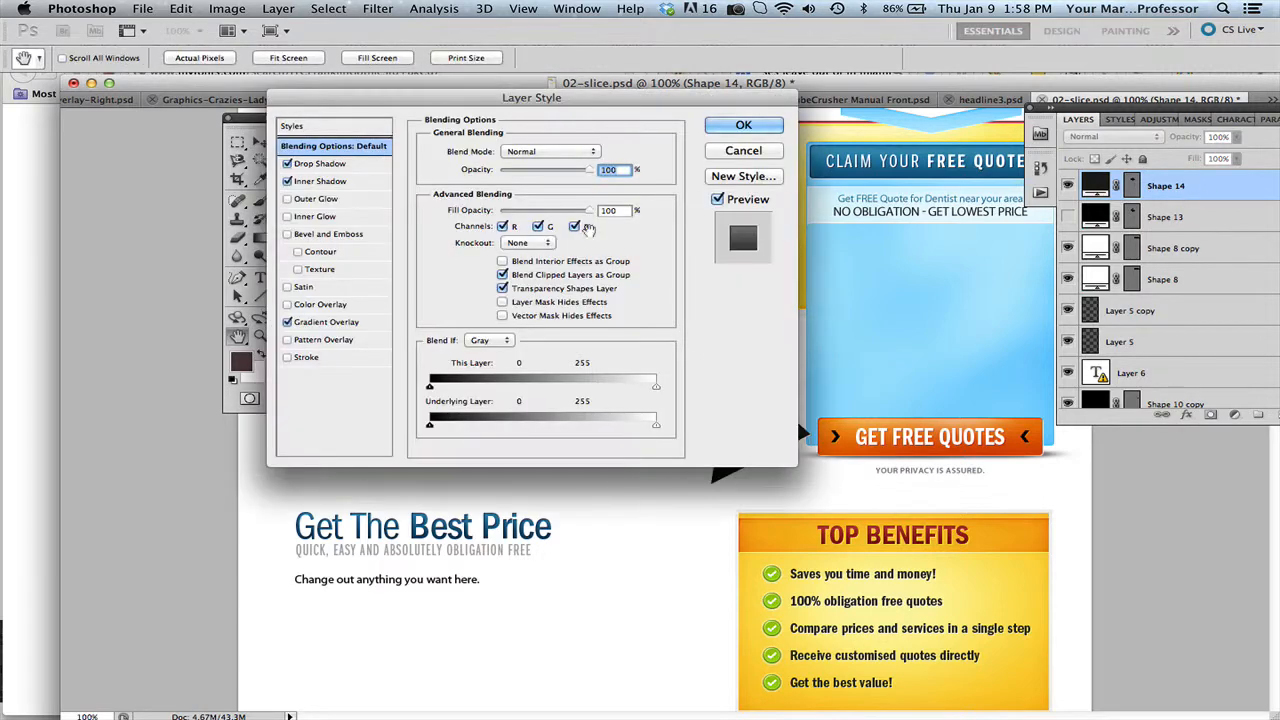
pyautogui.click(330, 321)
pyautogui.click(565, 190)
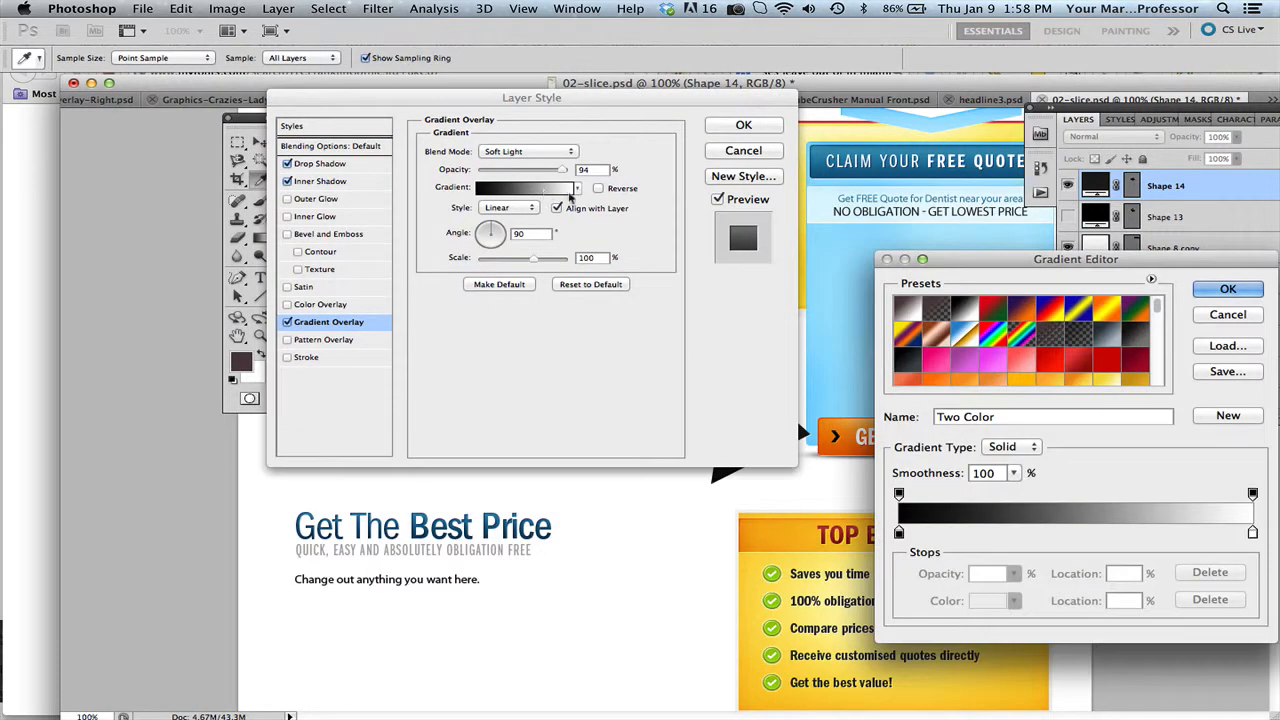
pyautogui.click(1055, 350)
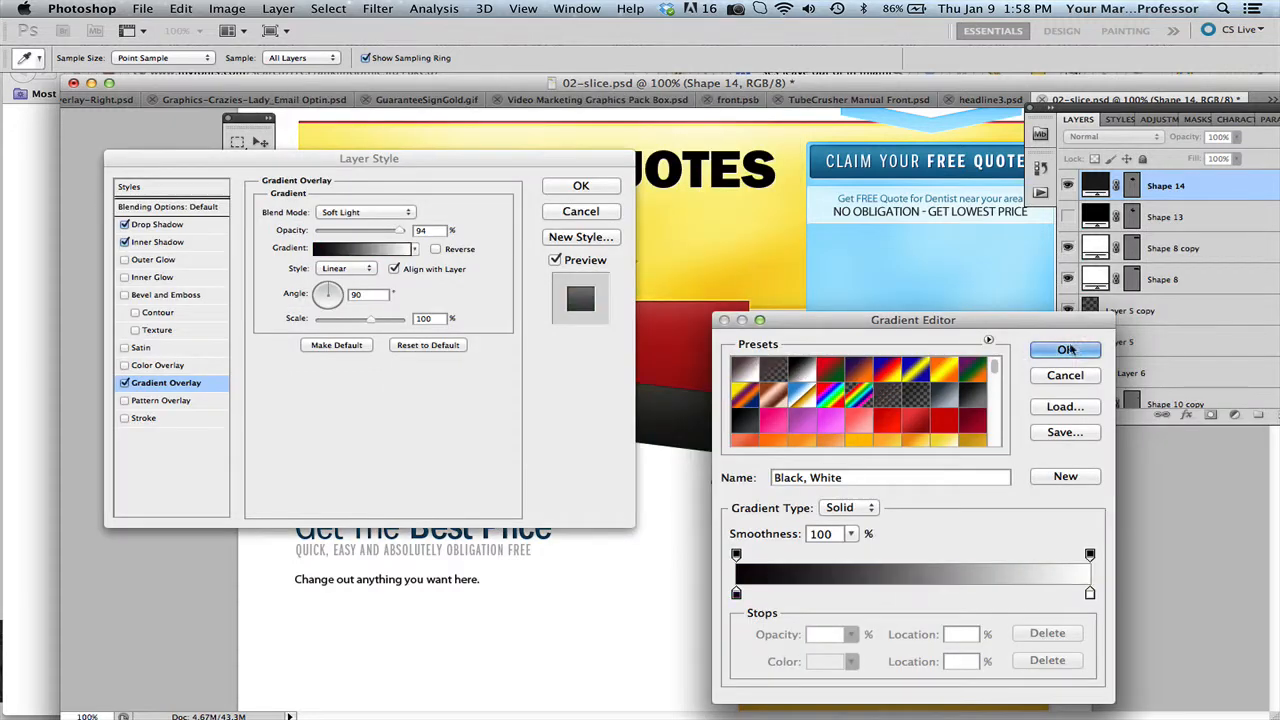
pyautogui.click(1065, 349)
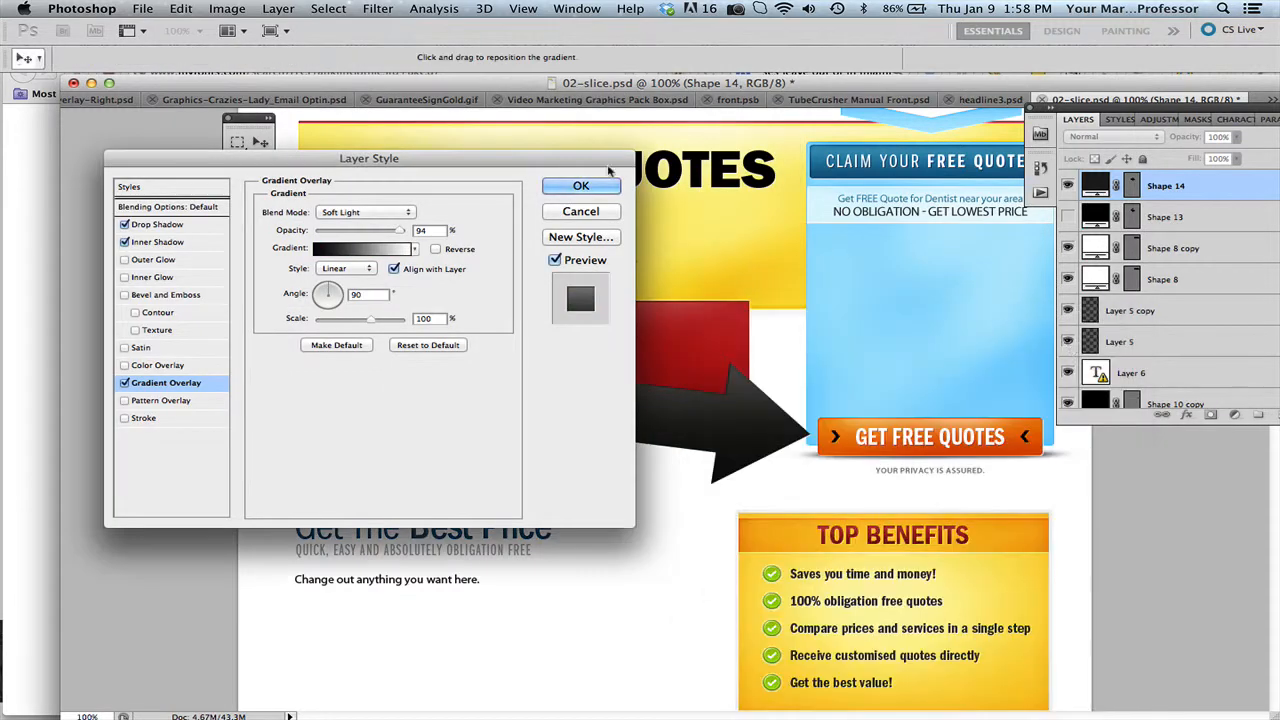
pyautogui.click(581, 186)
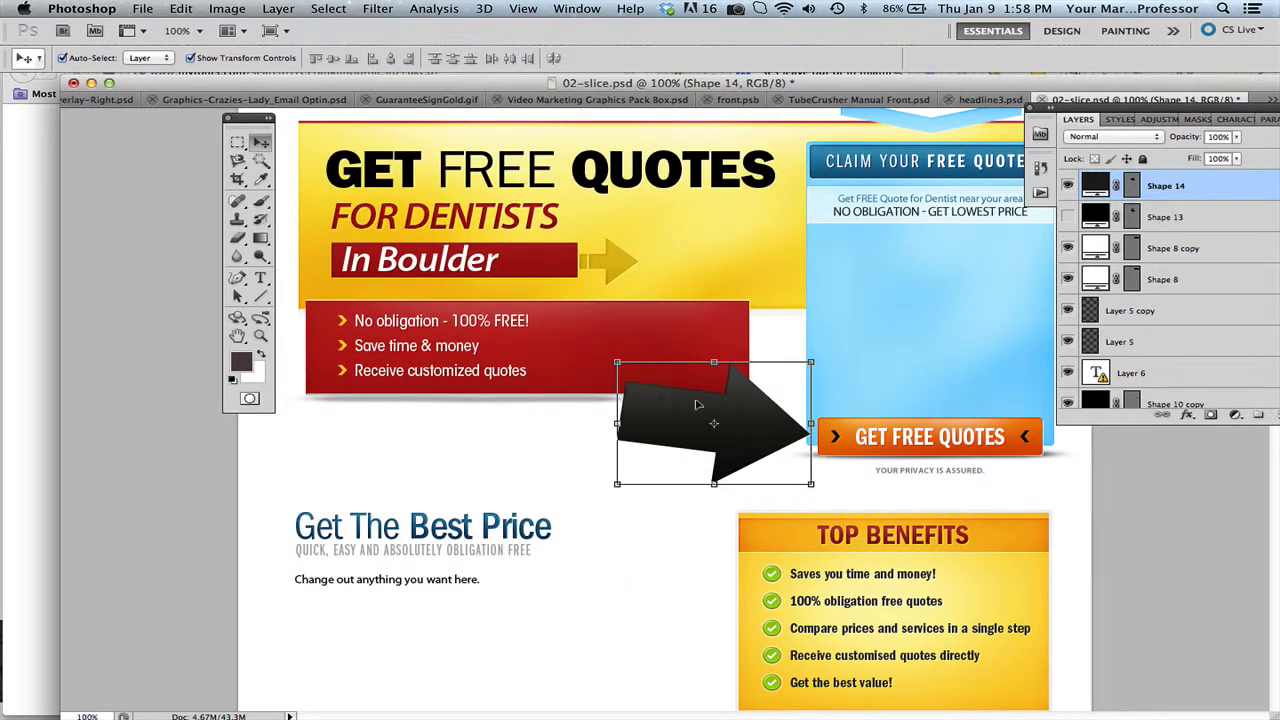
# Try orange e6790f and dark olive 352d05 as the fill of the large arrow, Shape 14, and undo the colour change
pyautogui.click(781, 282)
pyautogui.click(731, 425)
pyautogui.doubleClick(1100, 184)
pyautogui.click(931, 370)
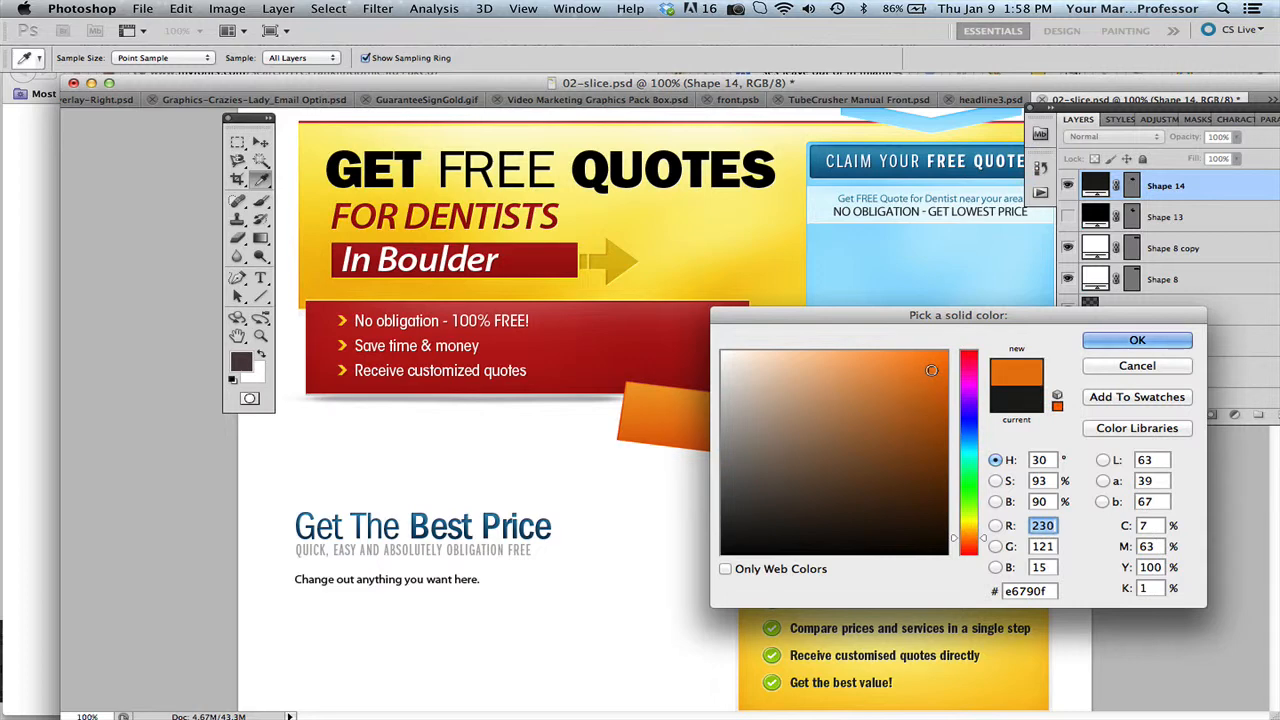
pyautogui.click(688, 268)
pyautogui.click(920, 506)
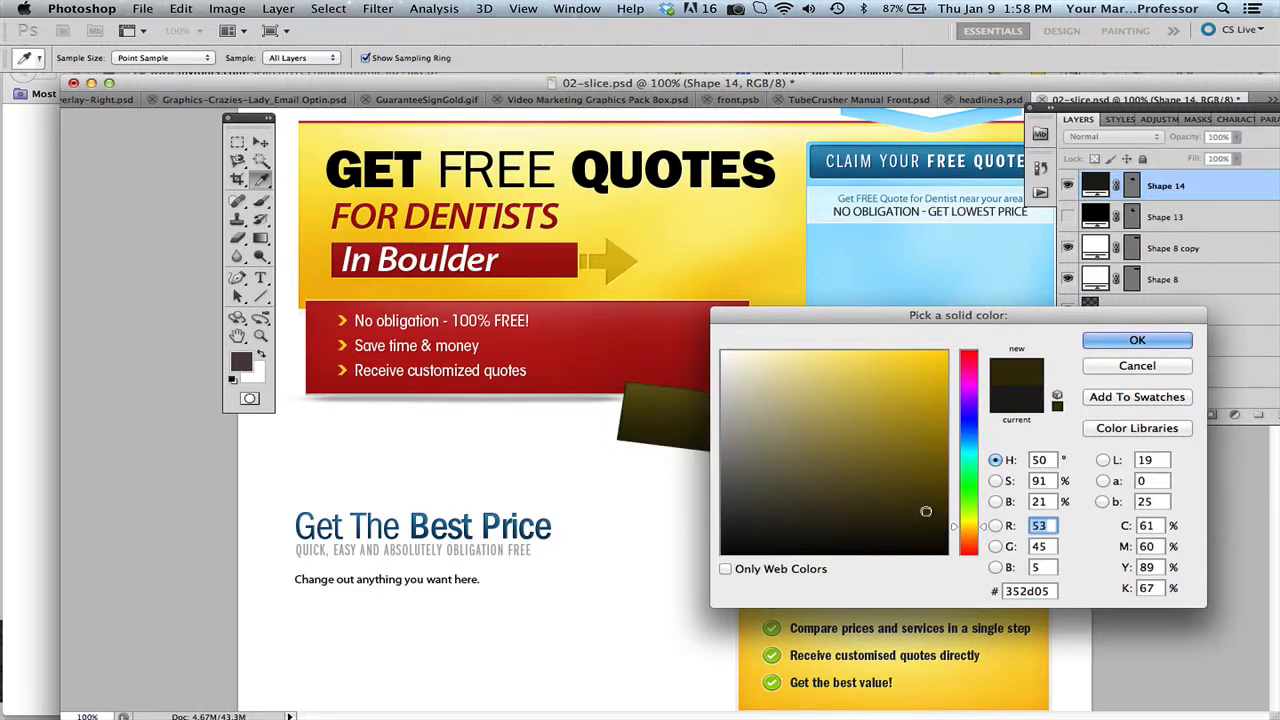
pyautogui.click(1137, 340)
pyautogui.click(760, 332)
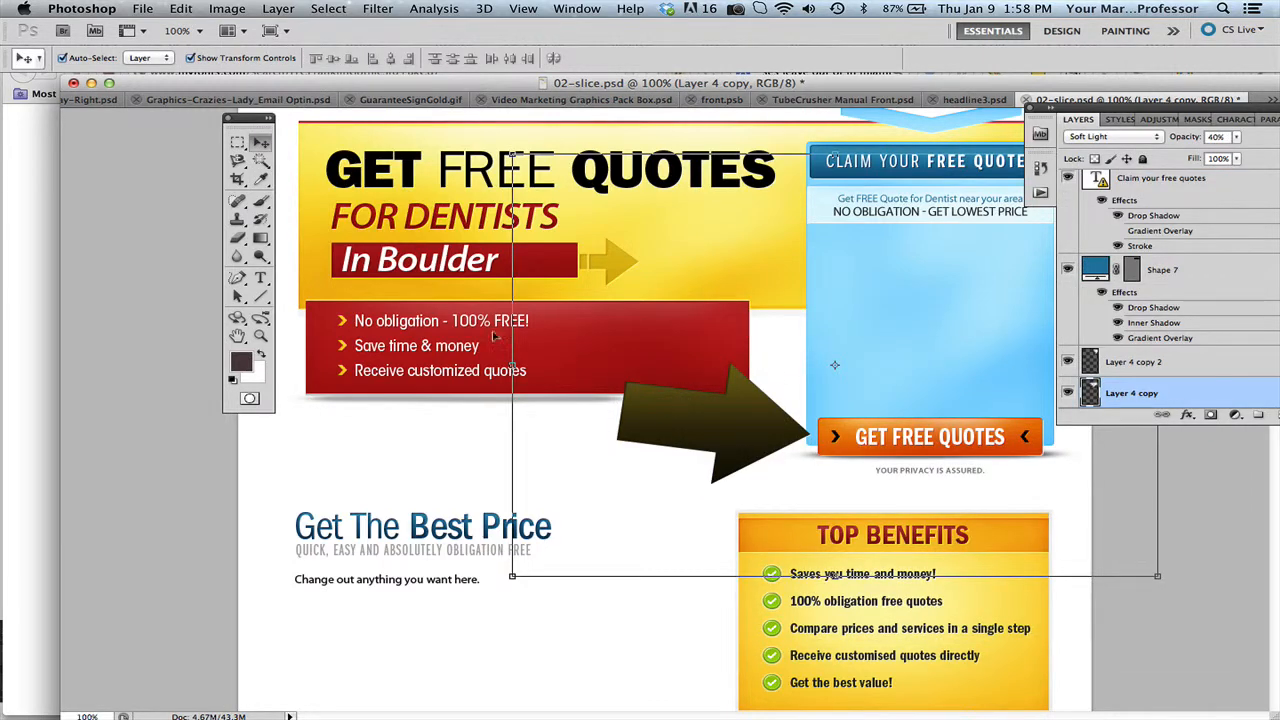
pyautogui.click(181, 9)
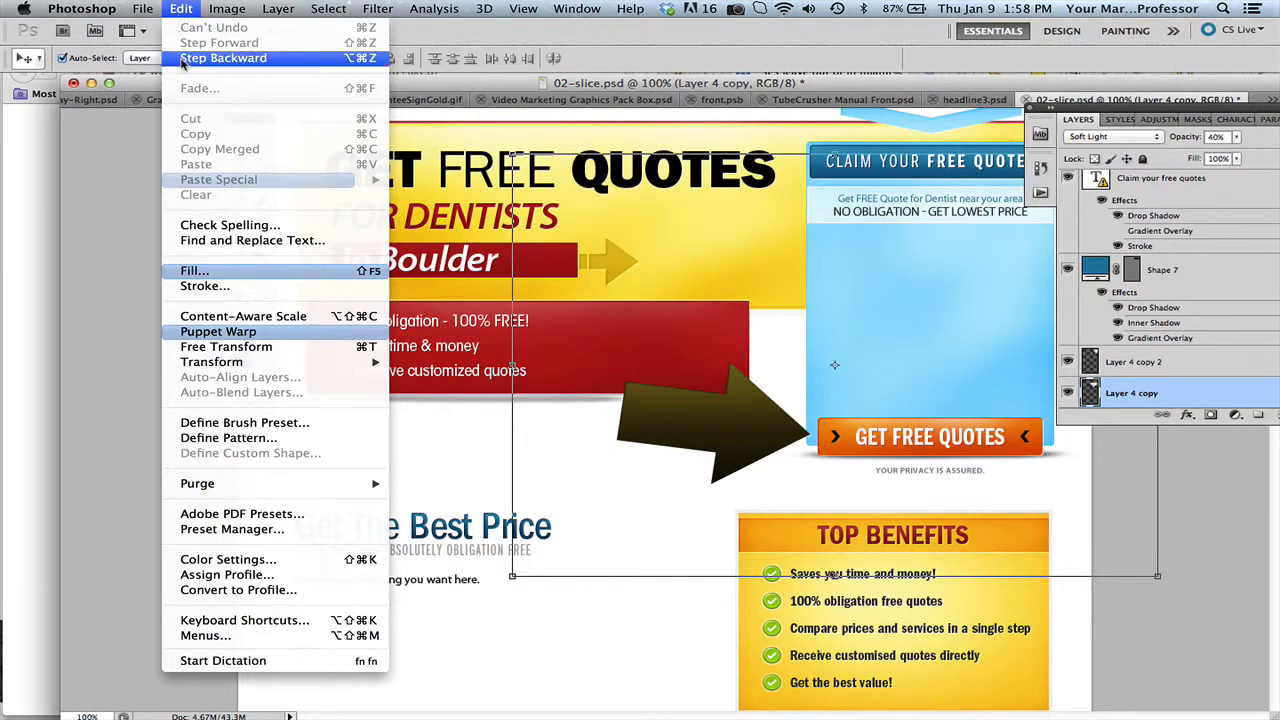
pyautogui.click(223, 58)
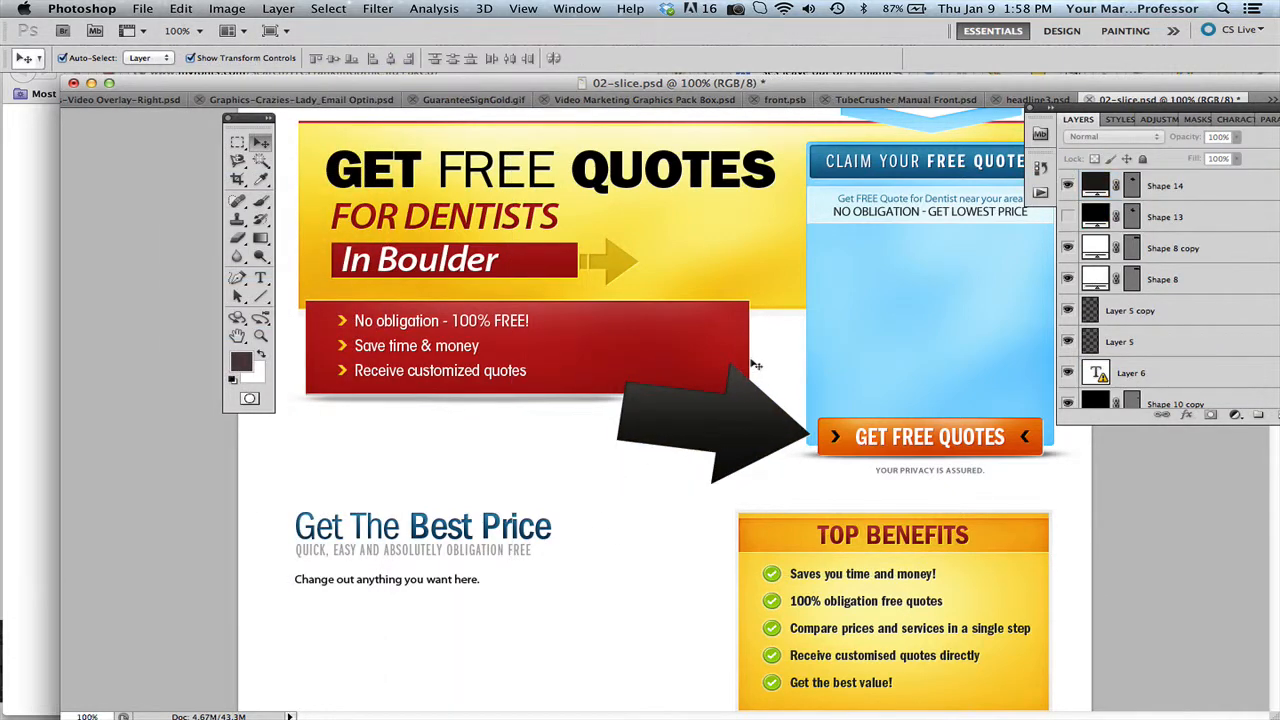
# Move the Layers panel clear of the blue form area and look over the page design
pyautogui.scroll(-2, 757, 365)
pyautogui.scroll(3, 757, 365)
pyautogui.scroll(-3, 757, 365)
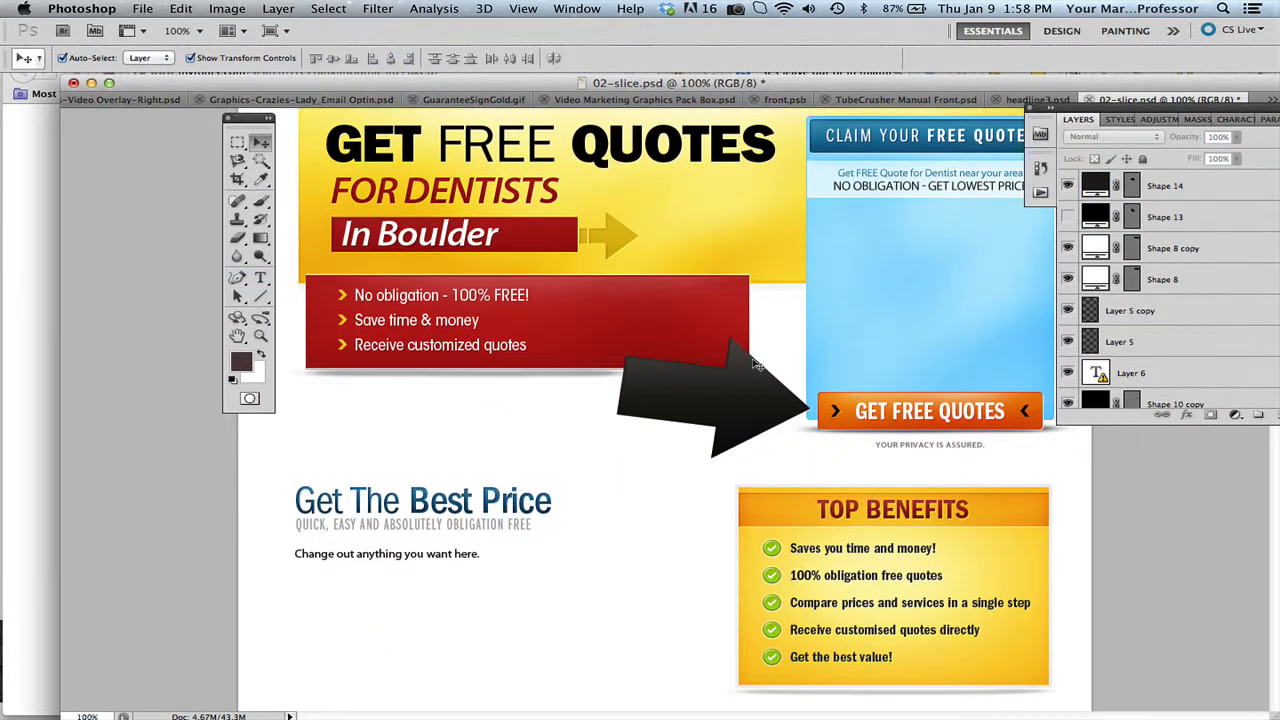
pyautogui.scroll(-5, 757, 365)
pyautogui.scroll(7, 757, 365)
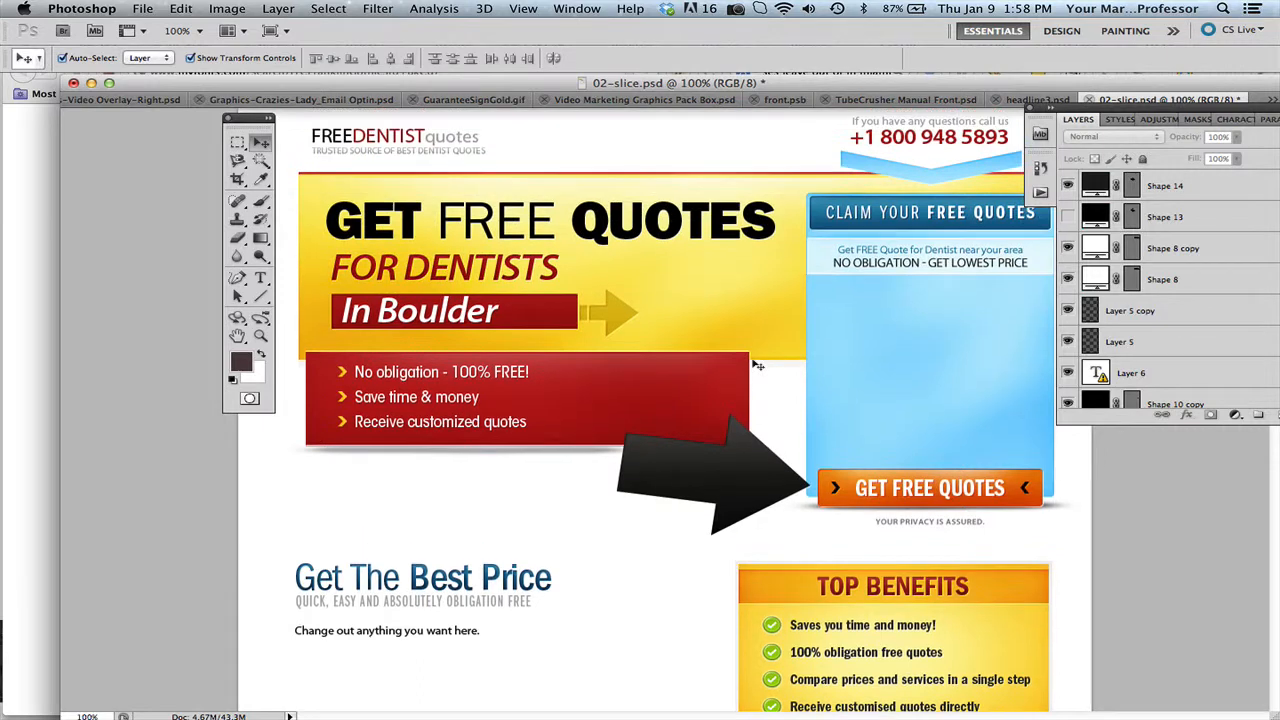
pyautogui.moveTo(1088, 118); pyautogui.dragTo(1143, 81)
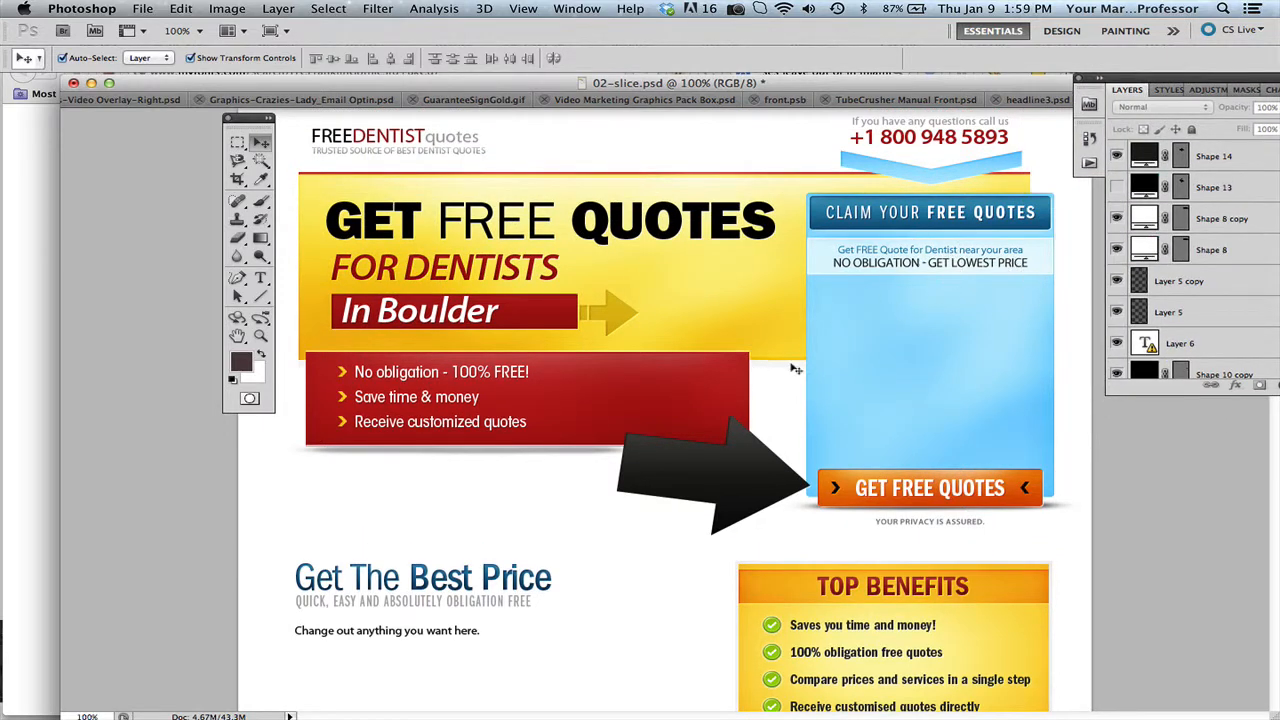
pyautogui.scroll(-3, 740, 488)
pyautogui.scroll(3, 740, 488)
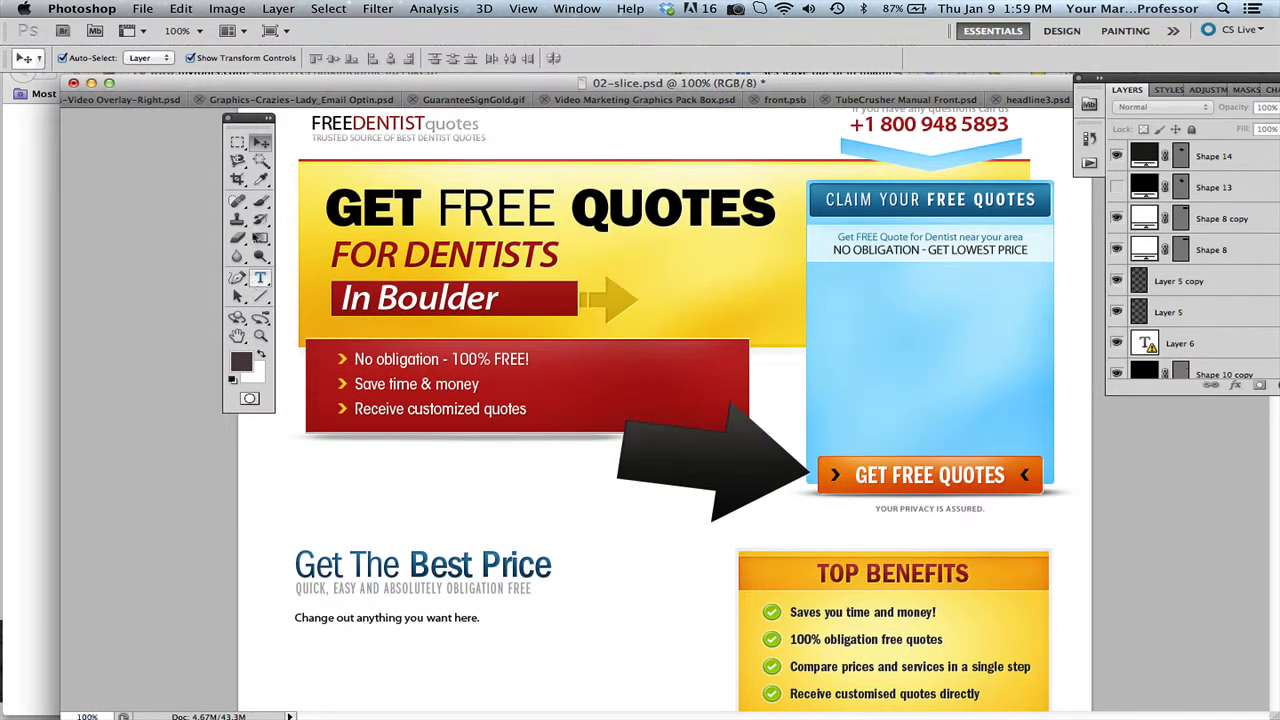
pyautogui.doubleClick(1244, 157)
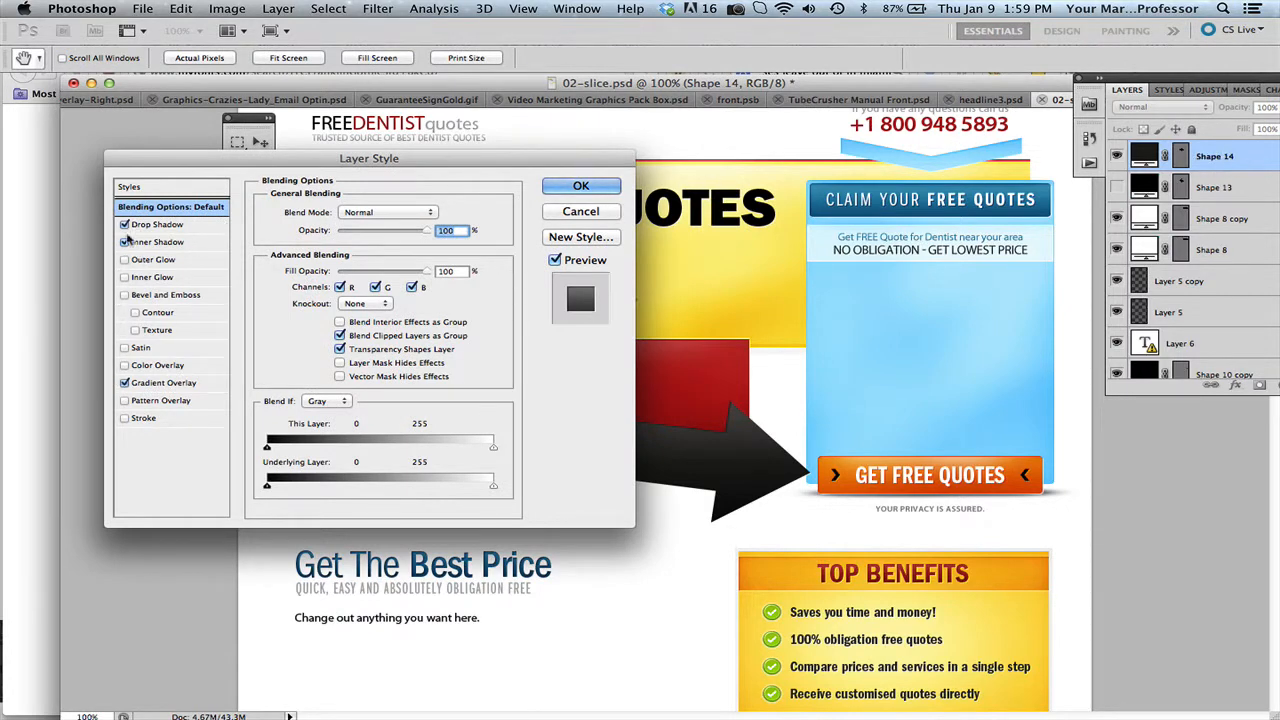
pyautogui.click(581, 212)
pyautogui.click(687, 152)
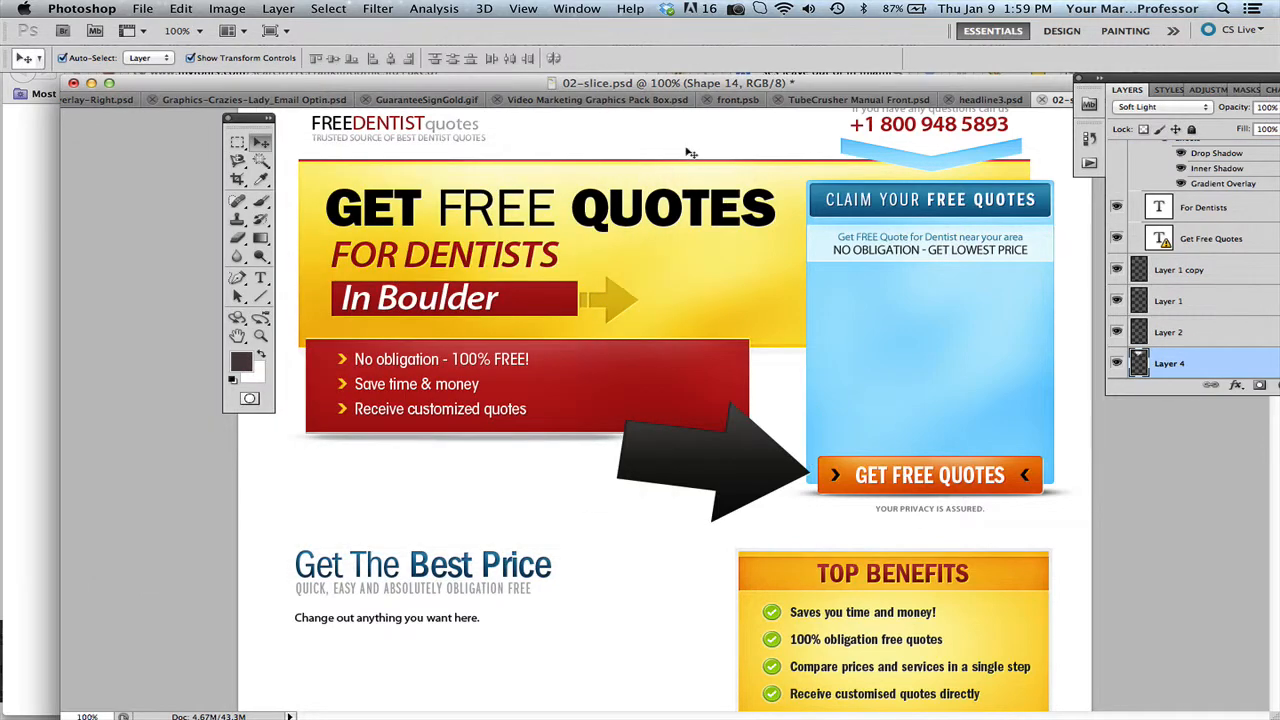
pyautogui.click(614, 615)
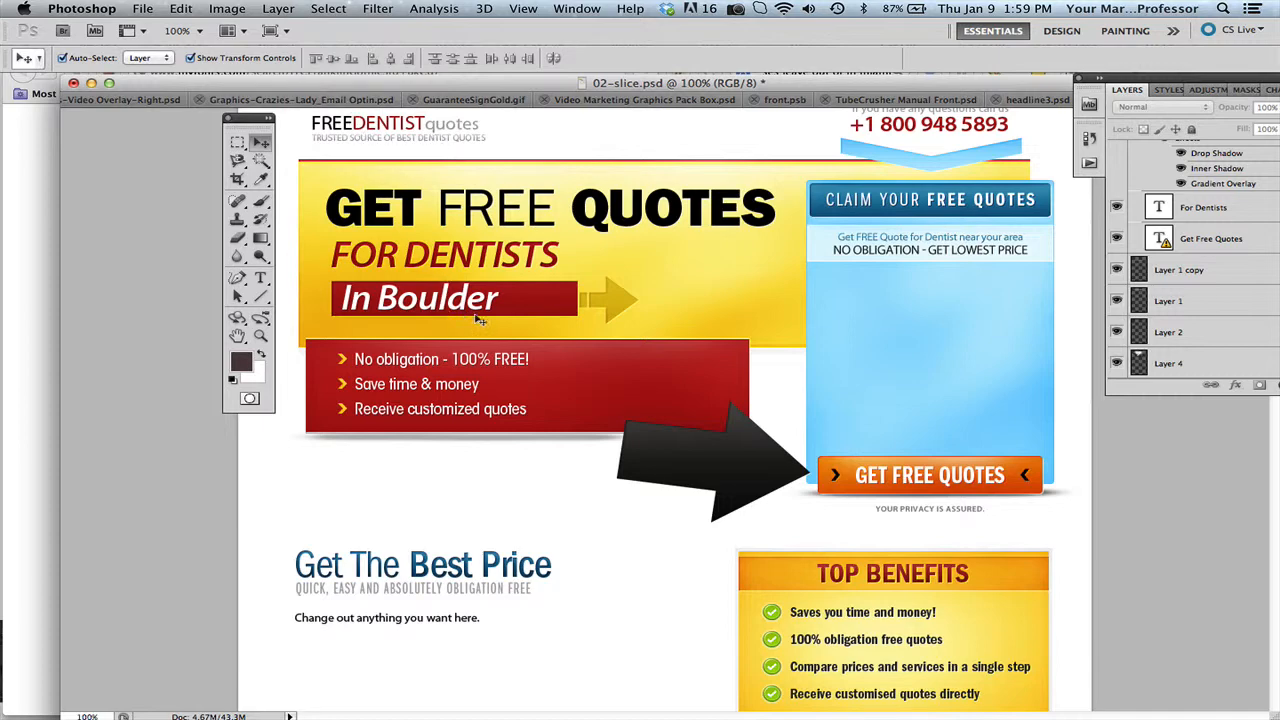
pyautogui.scroll(1, 443, 202)
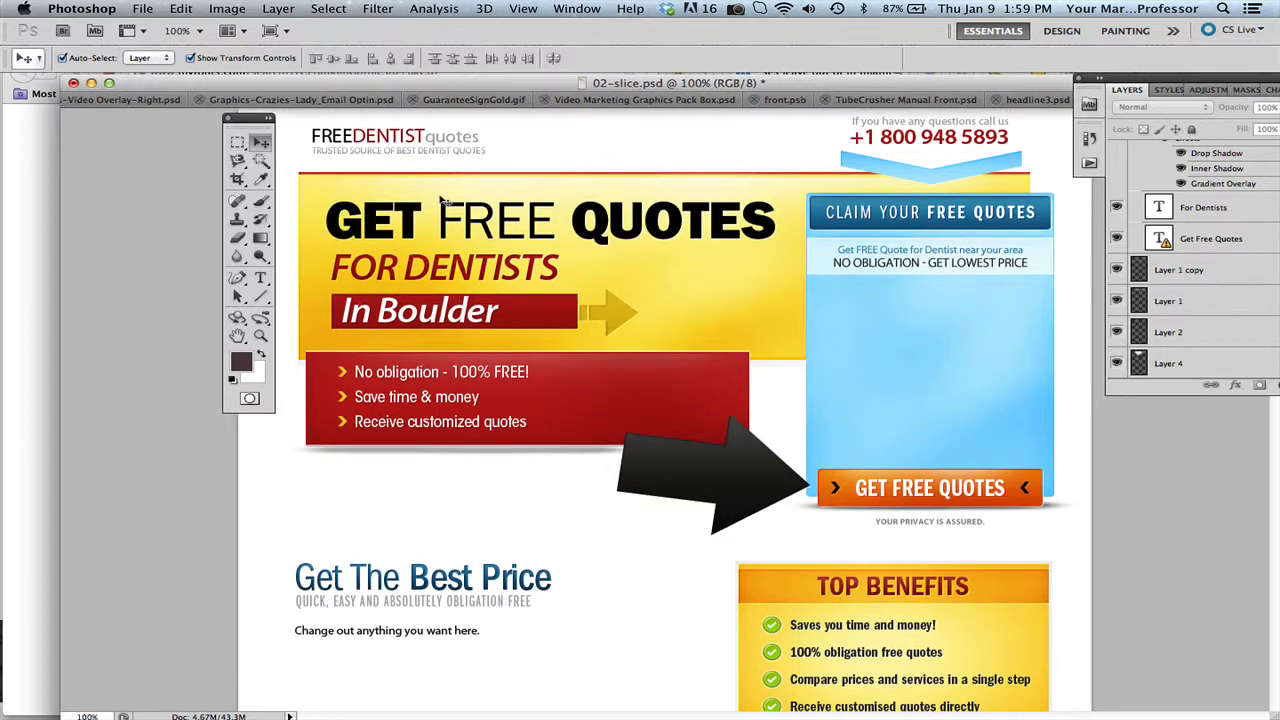
# Open the page design in Save for Web & Devices and show the original image in the preview
pyautogui.click(143, 8)
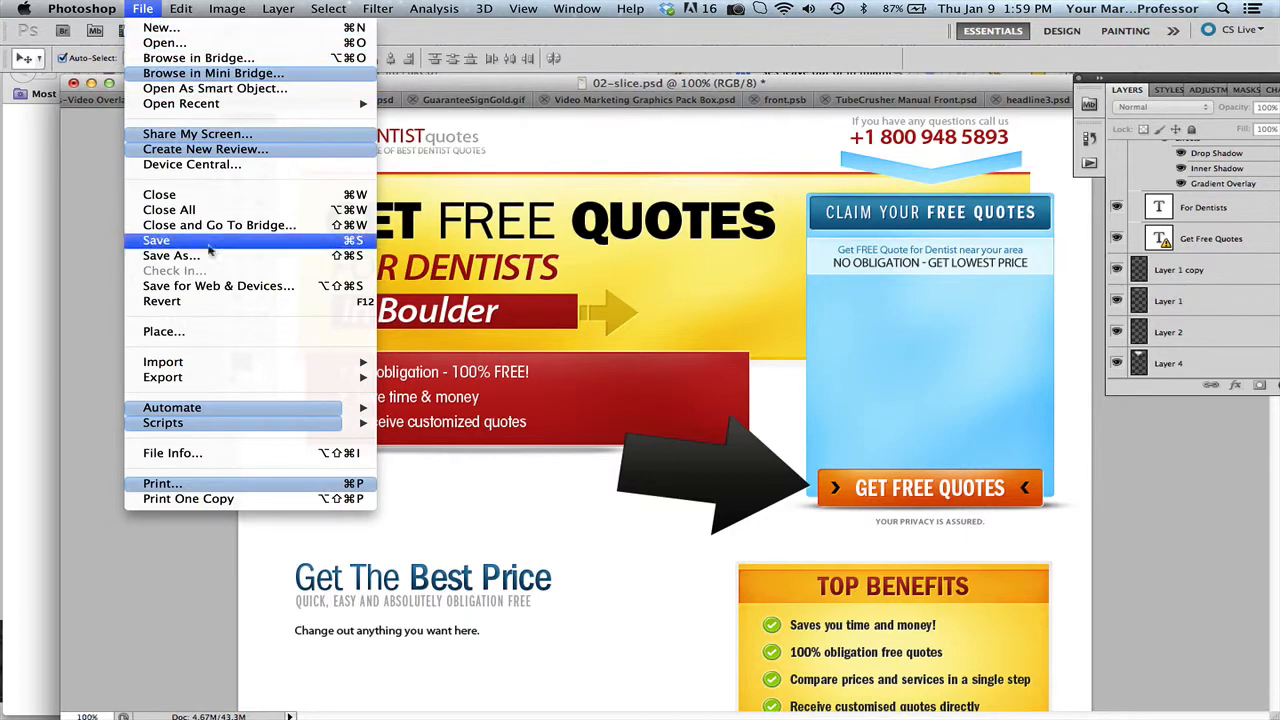
pyautogui.click(210, 287)
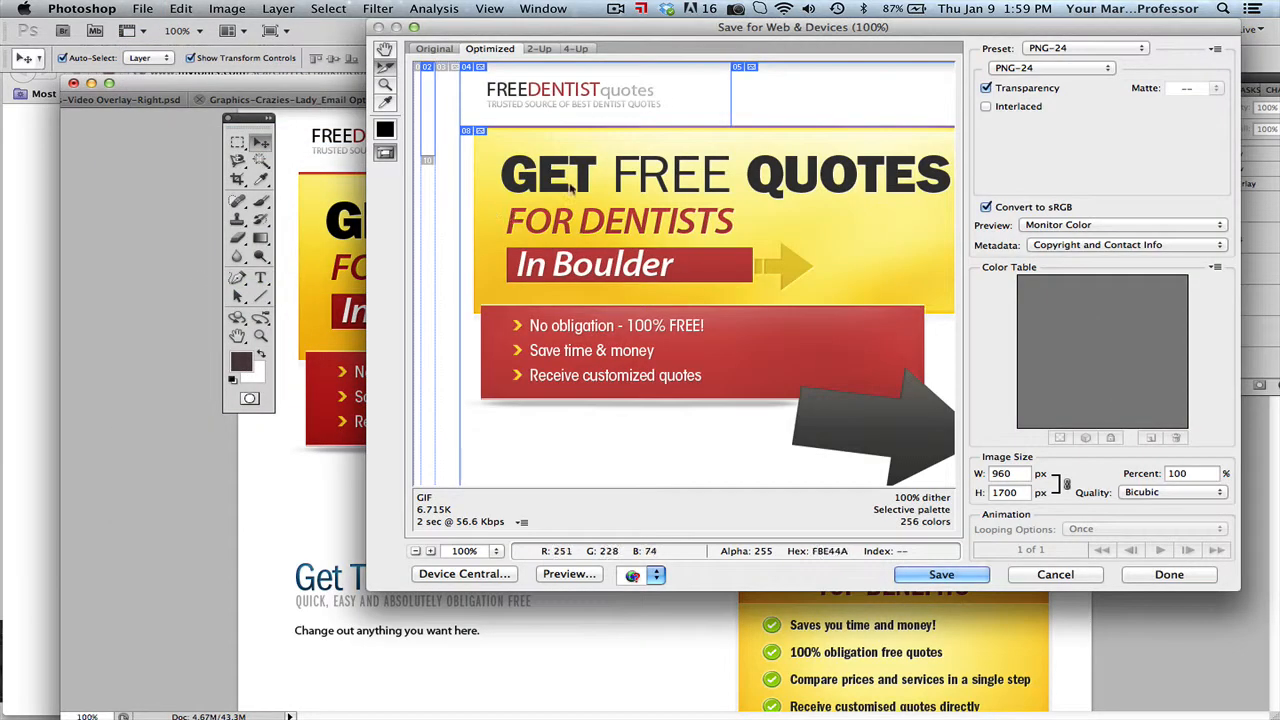
pyautogui.click(436, 49)
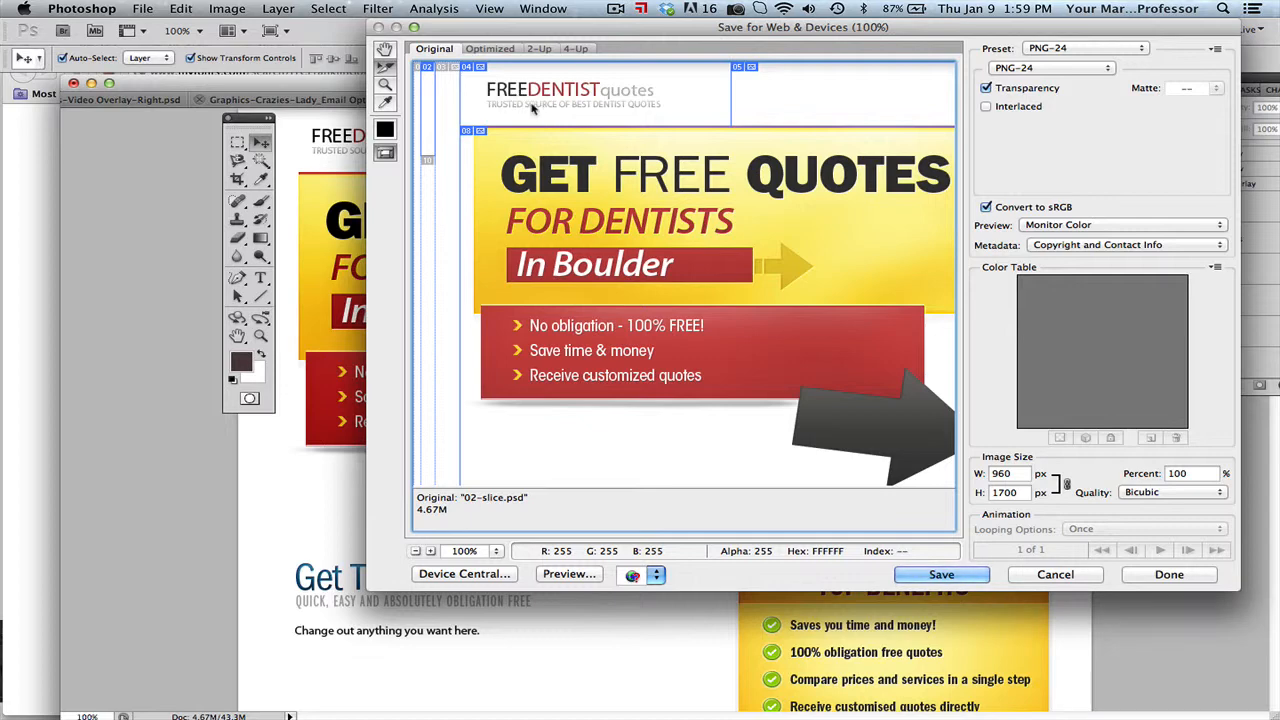
# Select the slices for the logo, the Get Free Quotes banner, the phone number and the Claim Your Free Quotes header
pyautogui.hscroll(1, 665, 170)
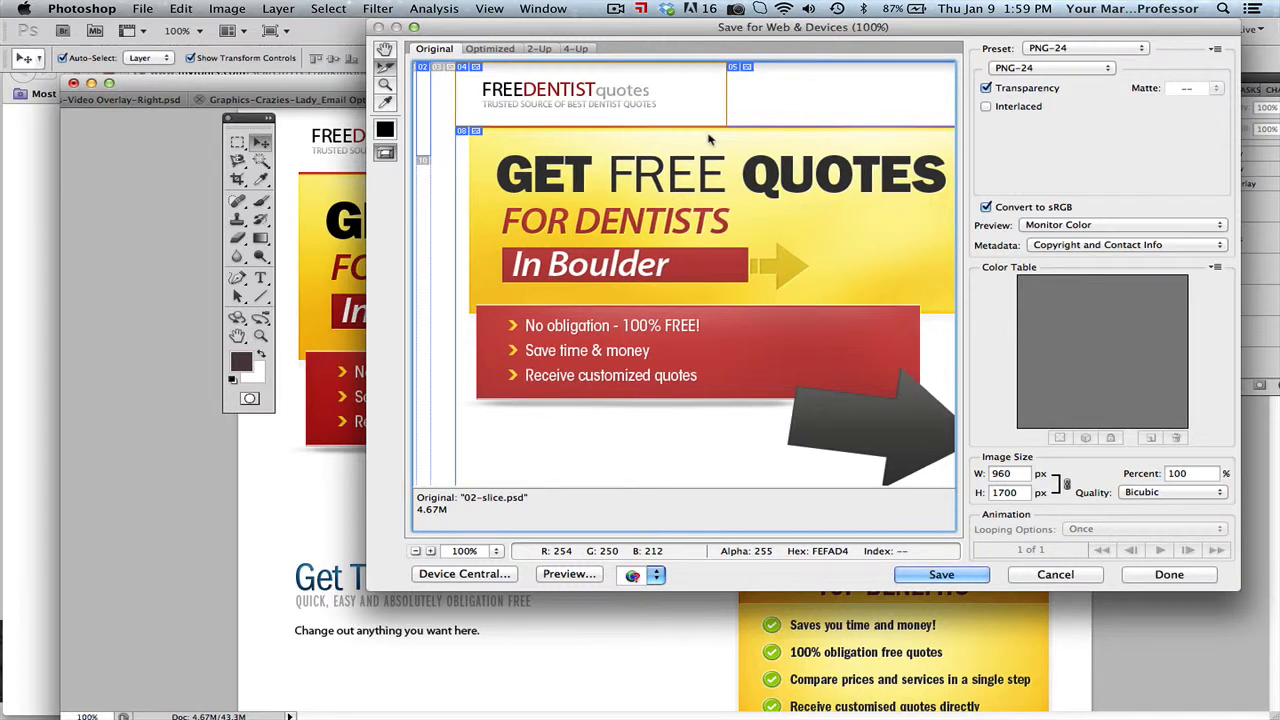
pyautogui.hscroll(2, 720, 180)
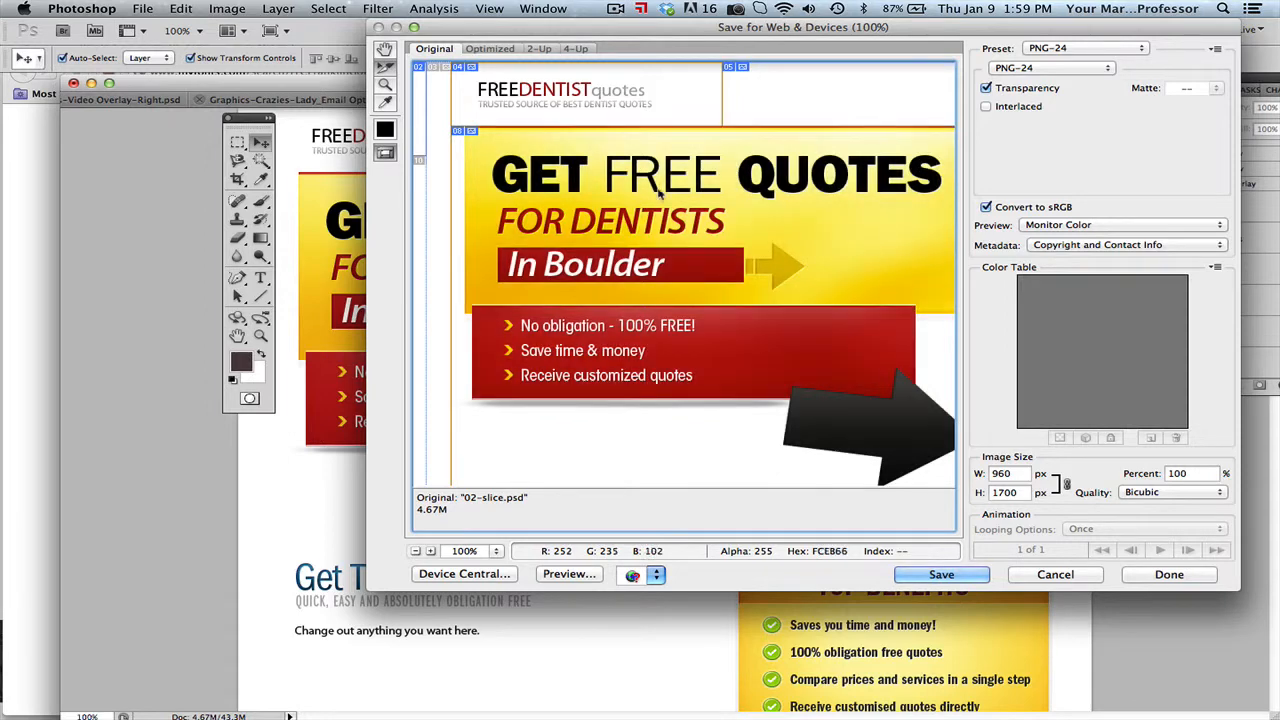
pyautogui.hscroll(10, 801, 145)
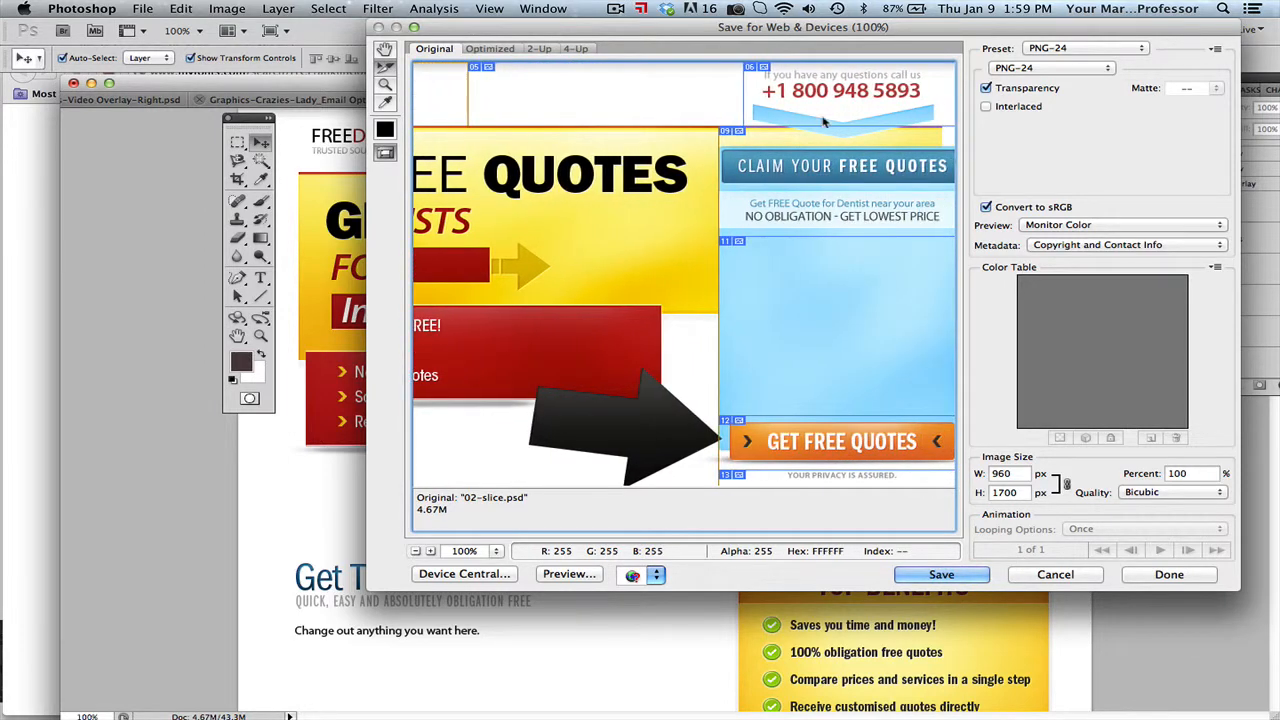
pyautogui.click(890, 212)
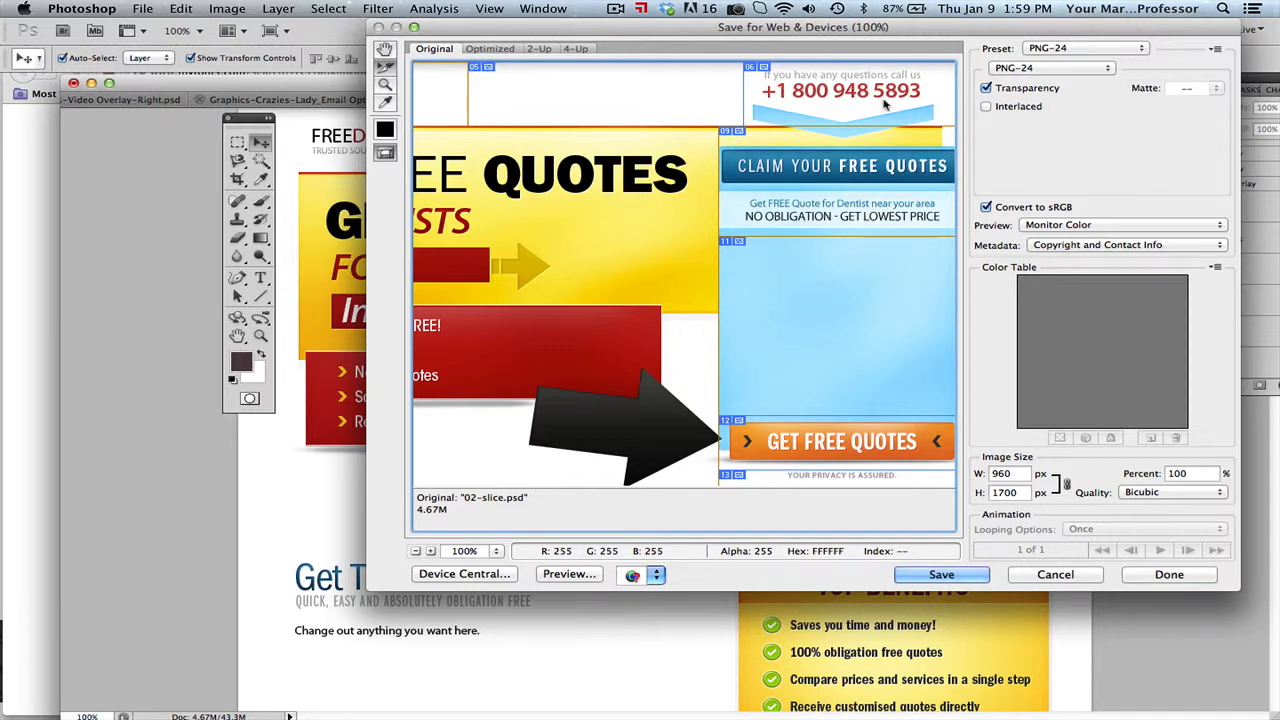
# Look over the remaining slices from the form area to the footer, checking which ones belong in the export
pyautogui.scroll(-2, 855, 211)
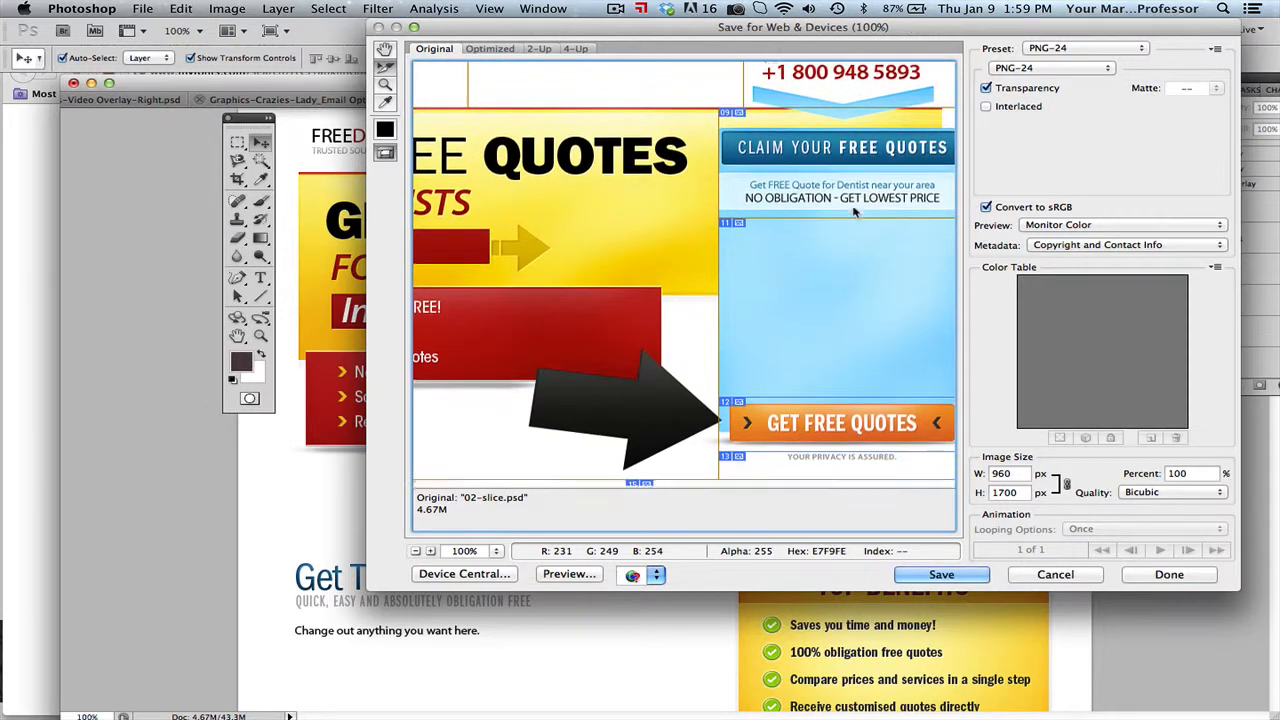
pyautogui.scroll(-8, 855, 211)
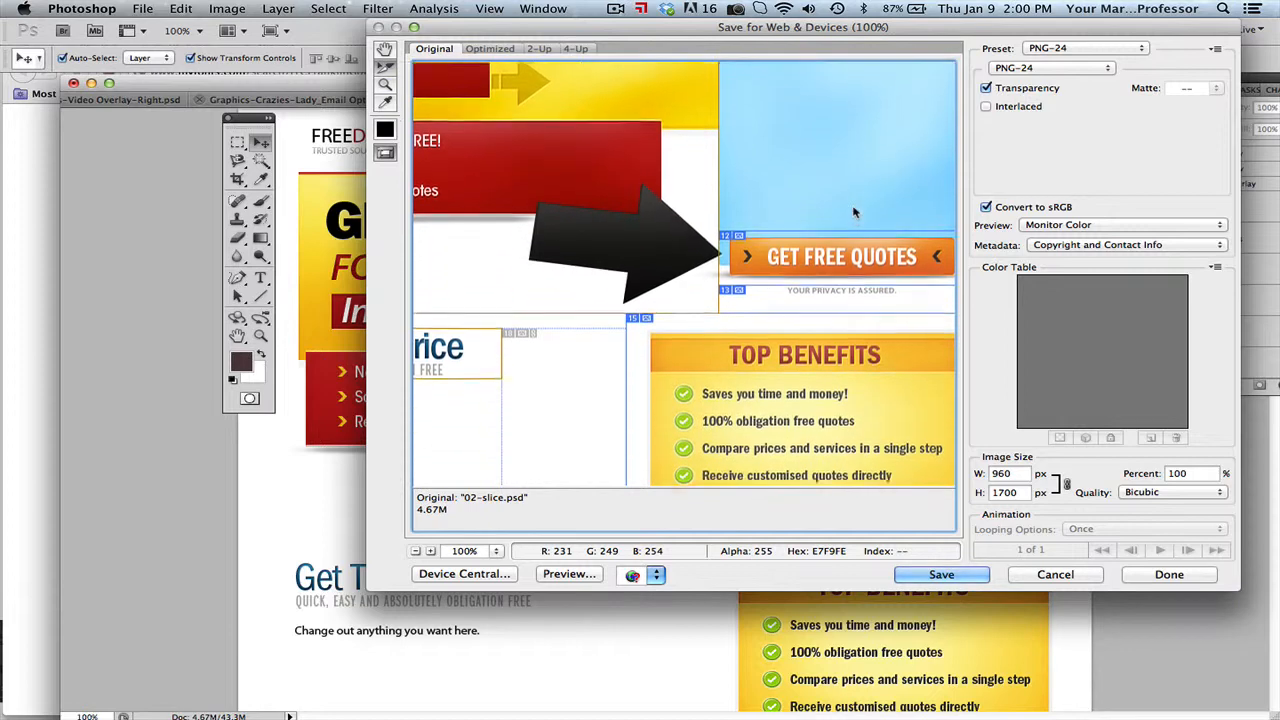
pyautogui.scroll(-13, 855, 211)
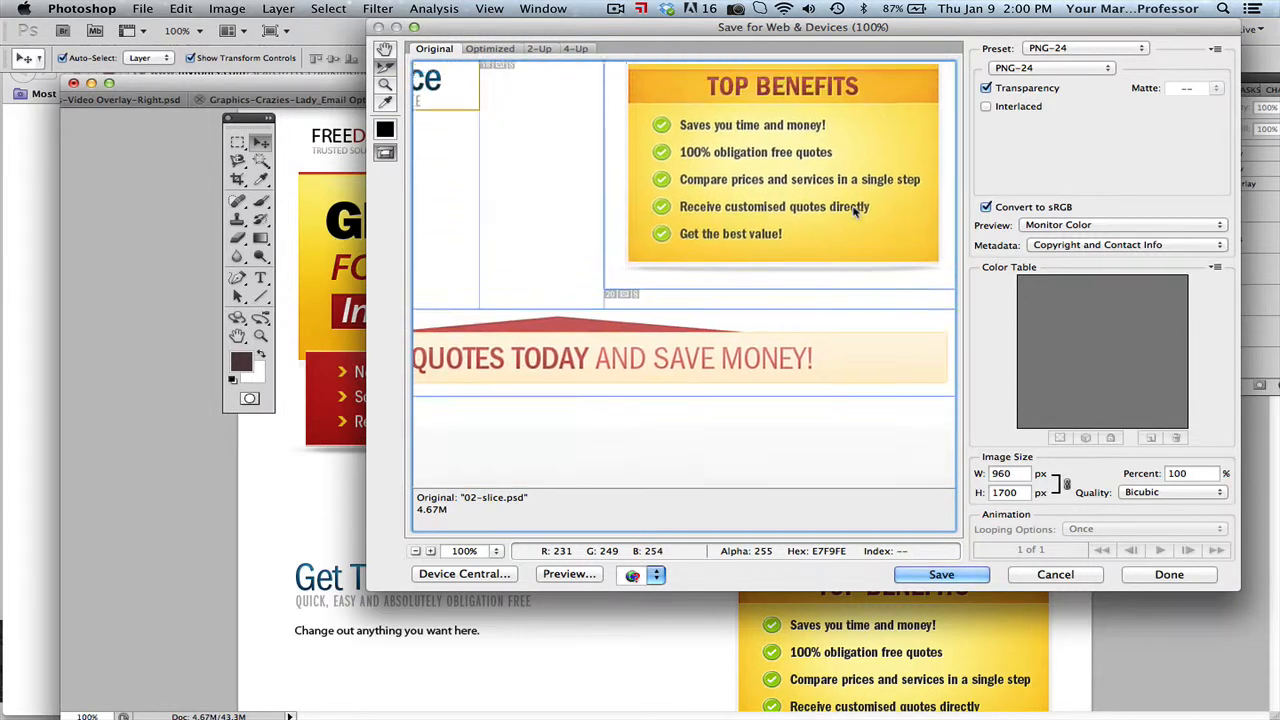
pyautogui.hscroll(-10, 855, 211)
pyautogui.scroll(3, 855, 211)
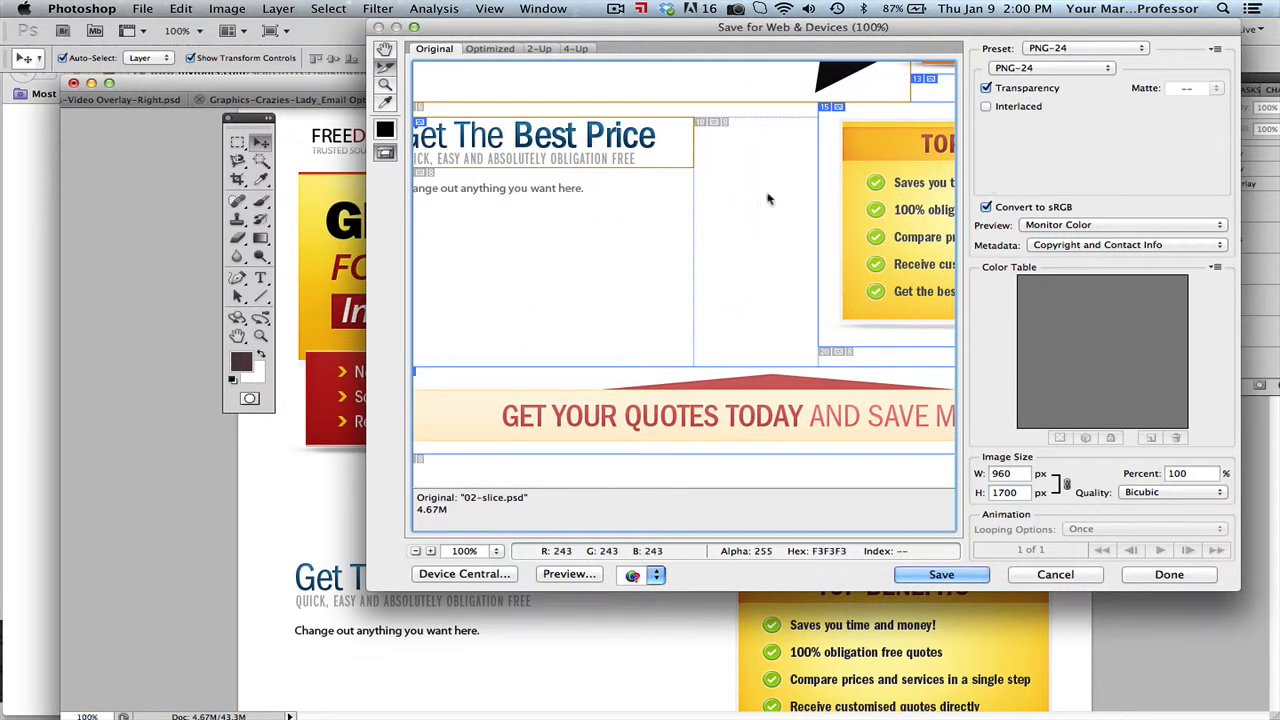
pyautogui.hscroll(-6, 608, 251)
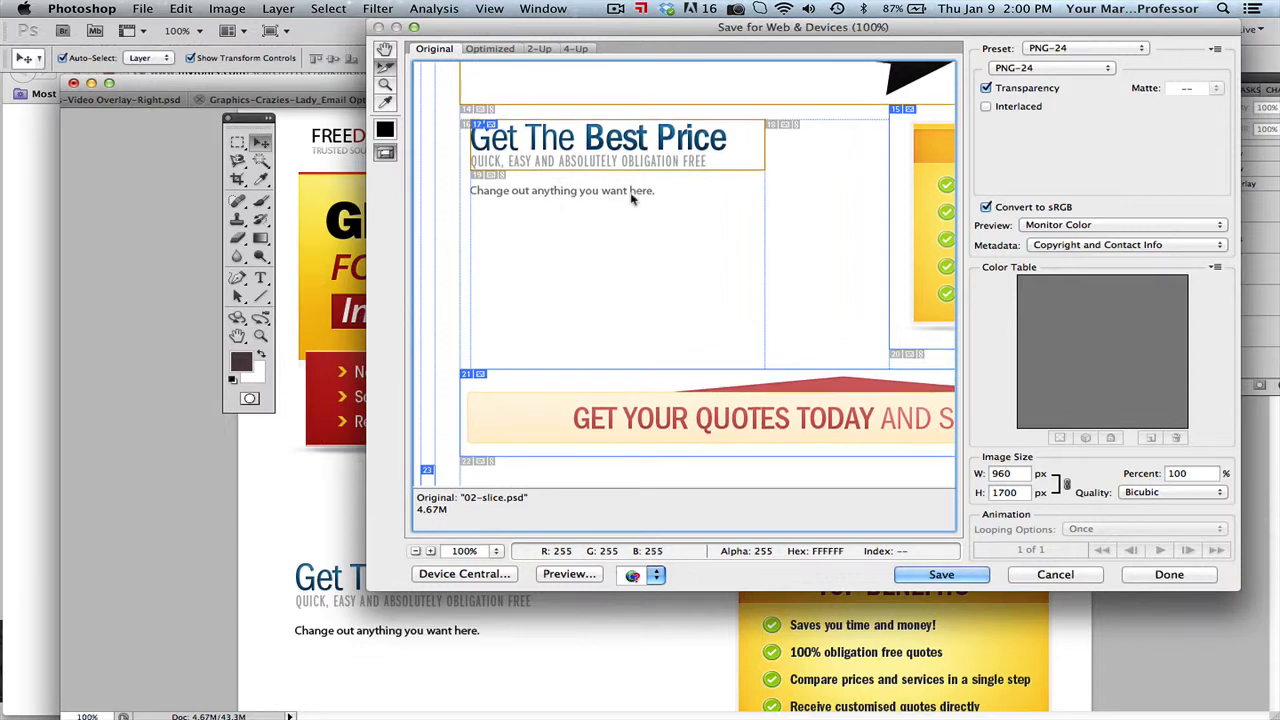
pyautogui.scroll(-15, 632, 198)
pyautogui.scroll(4, 632, 198)
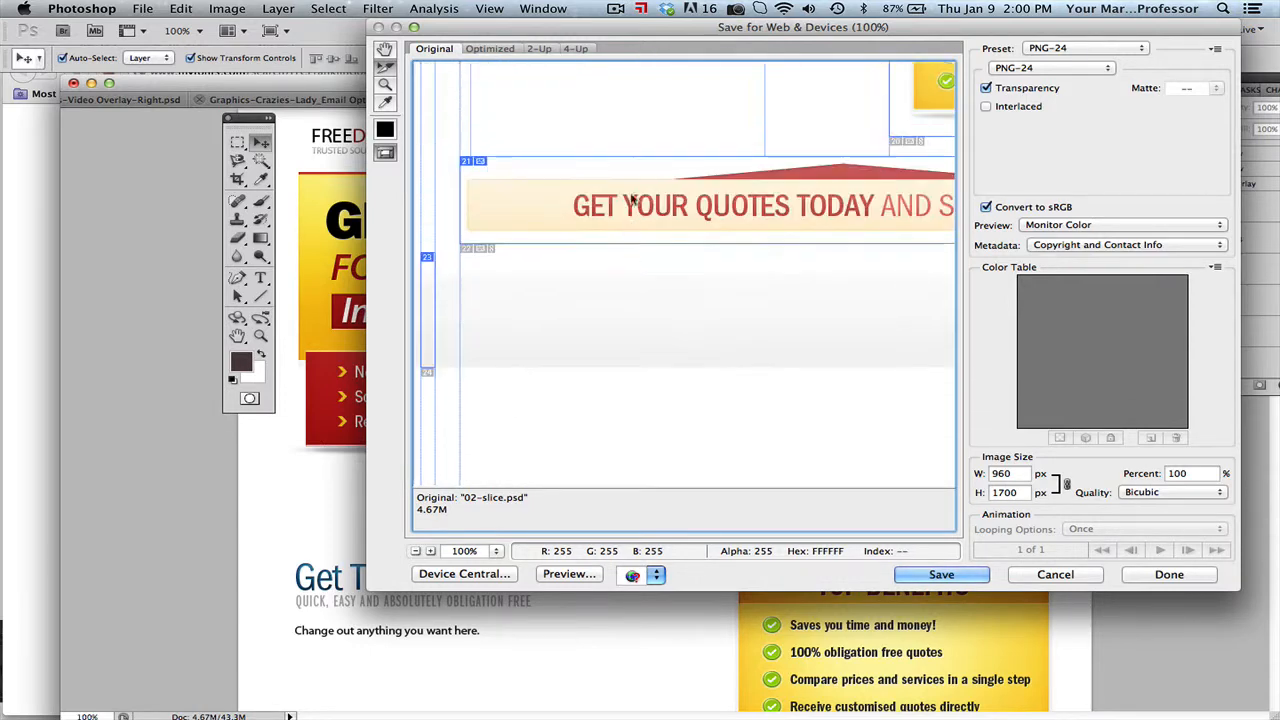
pyautogui.scroll(3, 632, 198)
pyautogui.scroll(6, 665, 175)
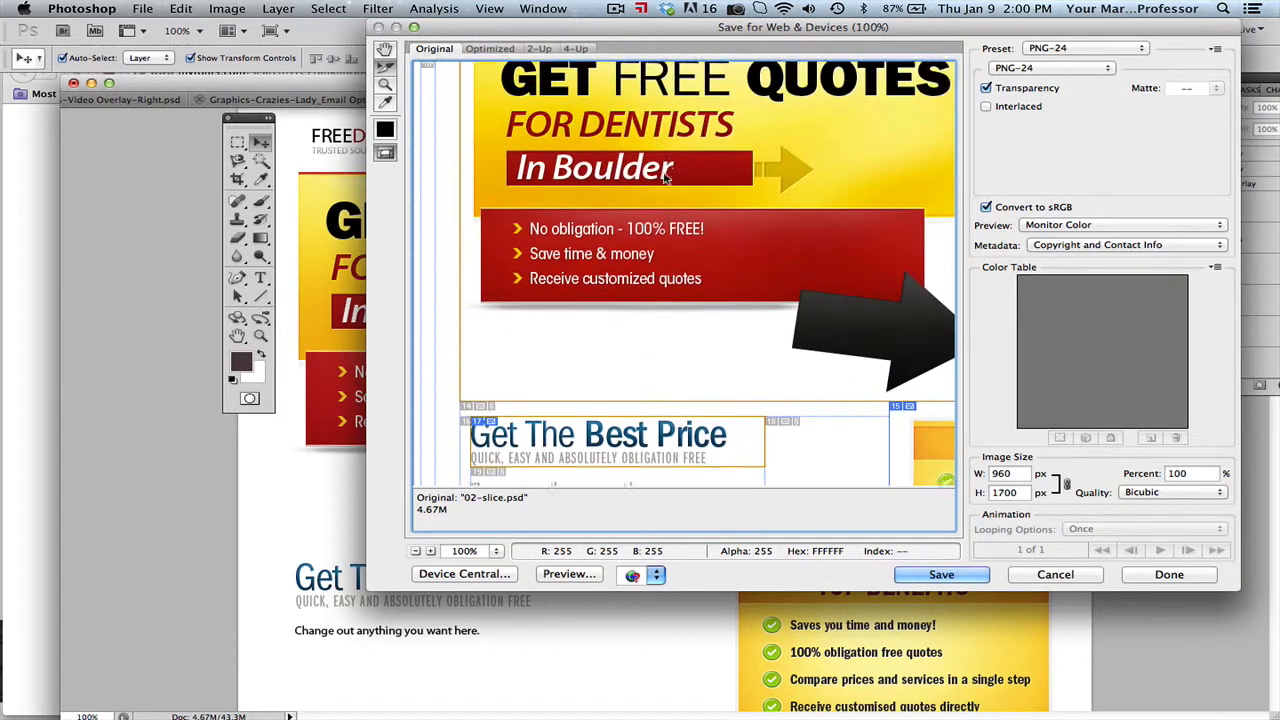
pyautogui.scroll(3, 663, 173)
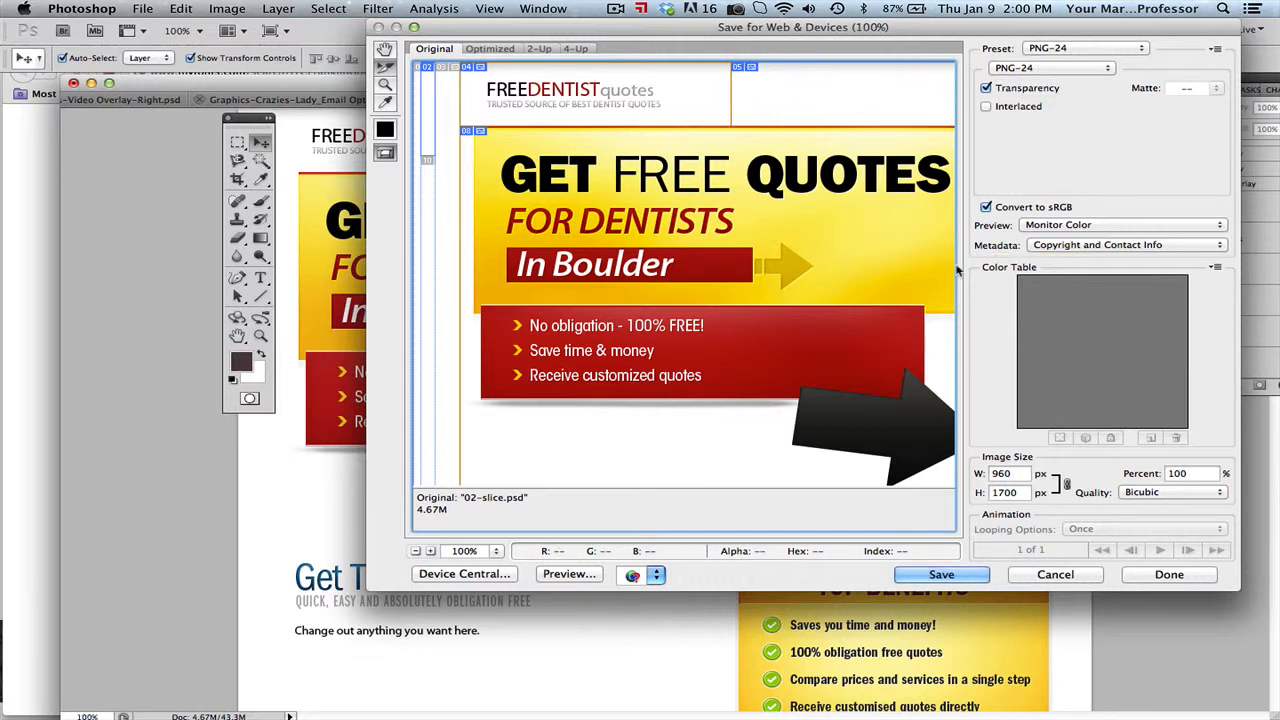
# Save the selected slices as images only into the images folder with the base name xxxx
pyautogui.click(922, 577)
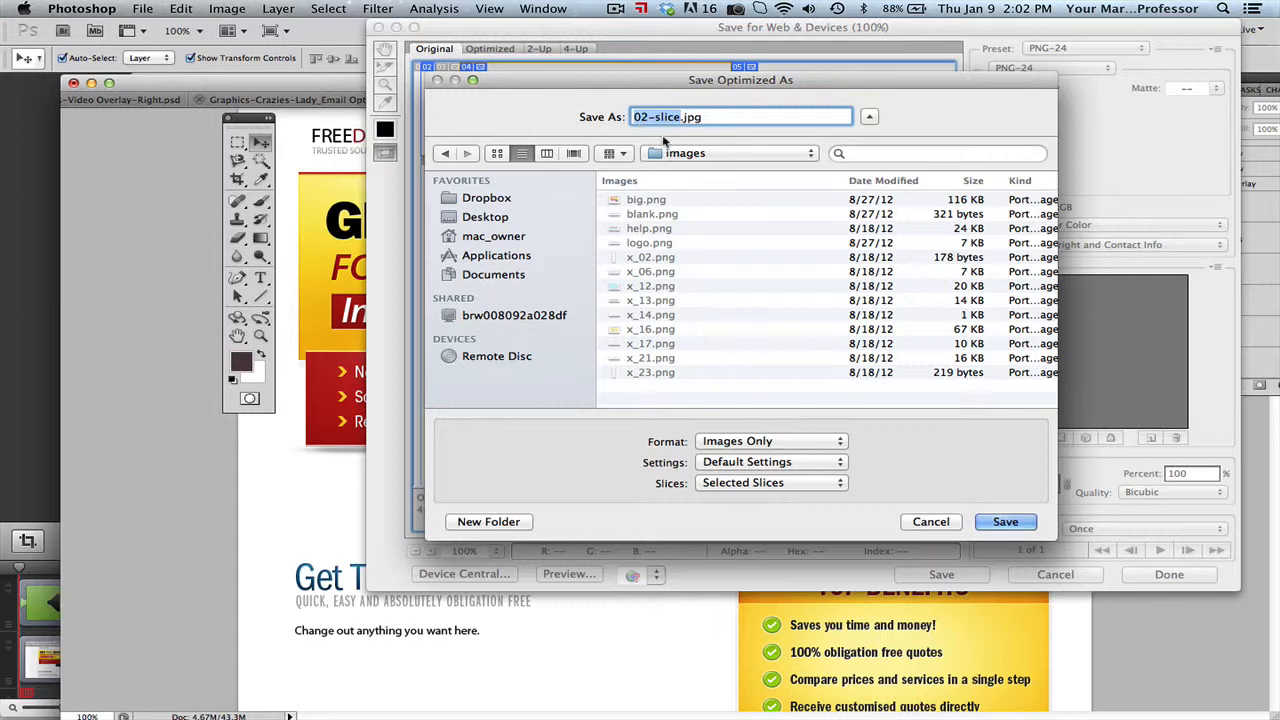
pyautogui.write('xxxx')
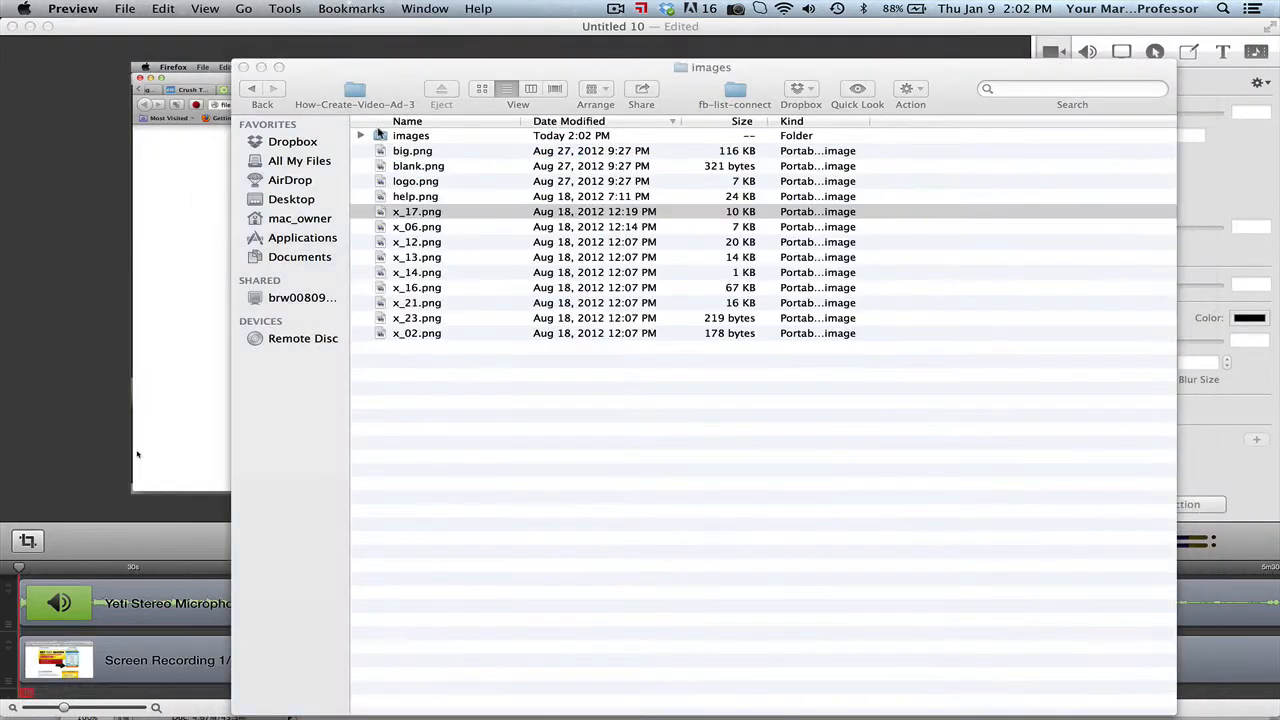
# In Finder, copy the five exported xxxx PNG files from the nested images folder into the parent images folder
pyautogui.doubleClick(378, 139)
pyautogui.click(414, 140)
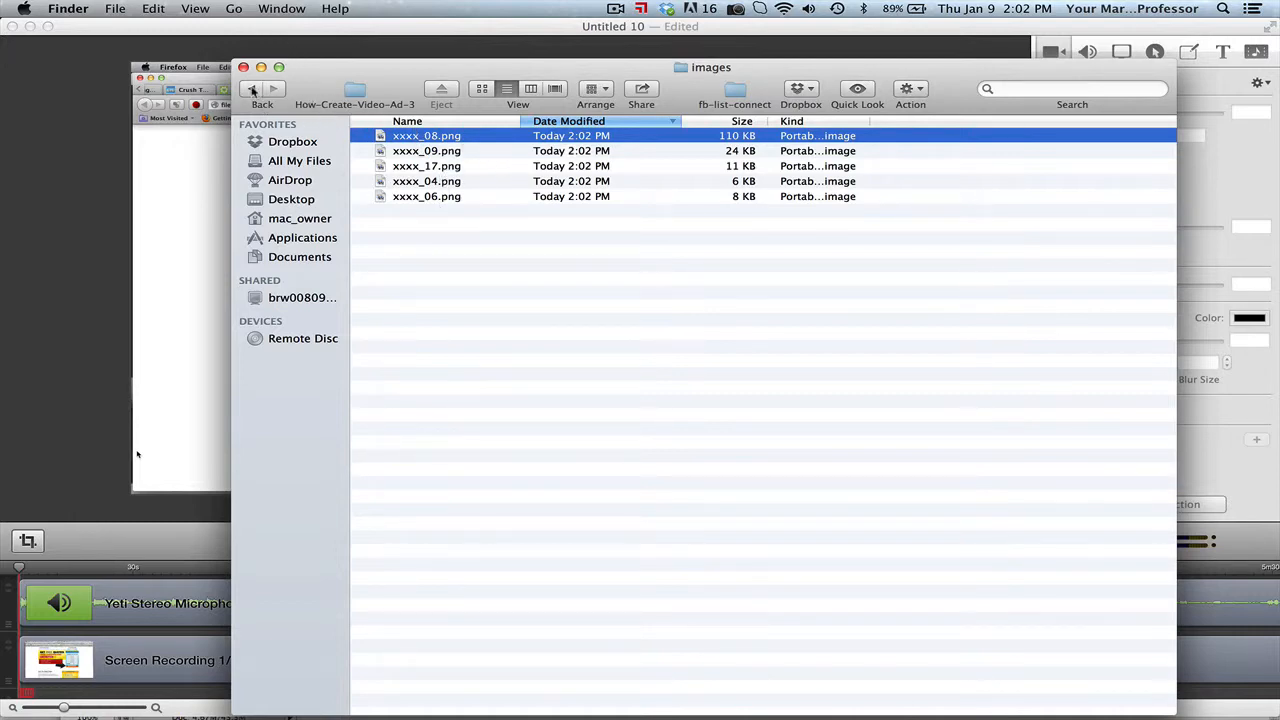
pyautogui.click(252, 89)
pyautogui.doubleClick(380, 137)
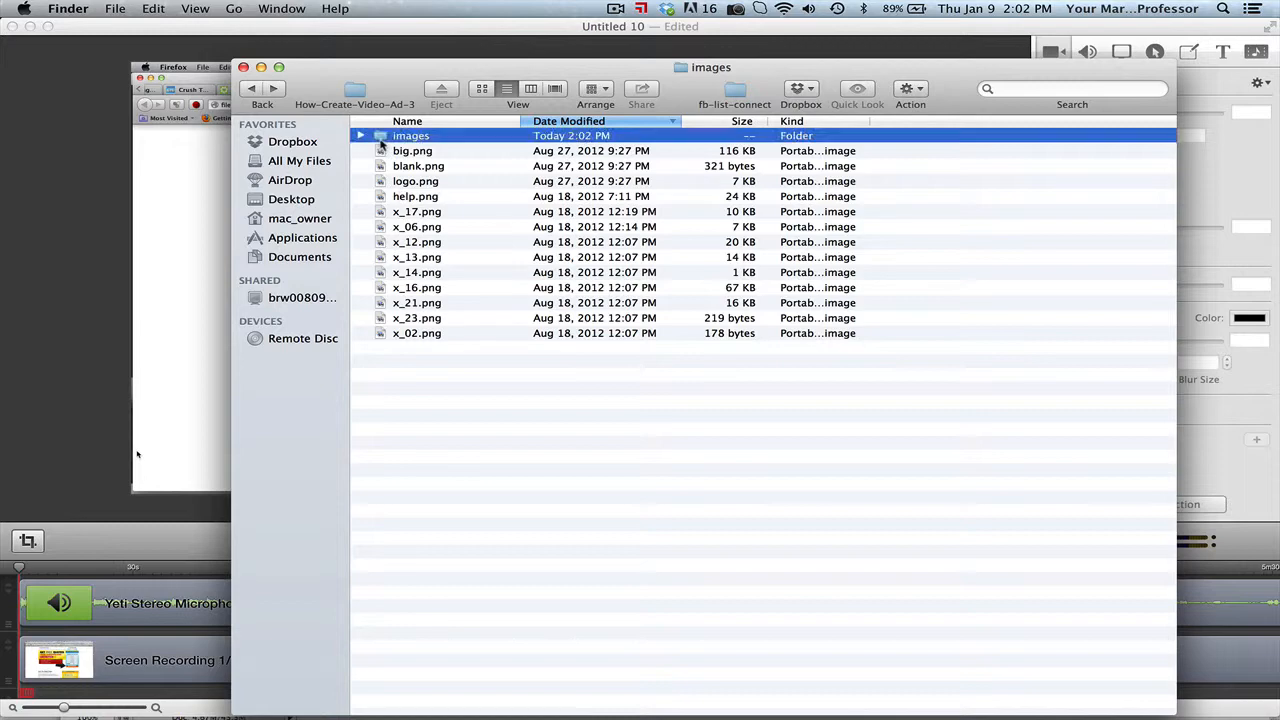
pyautogui.click(414, 138)
pyautogui.keyDown('shift'); pyautogui.click(413, 152); pyautogui.keyUp('shift')
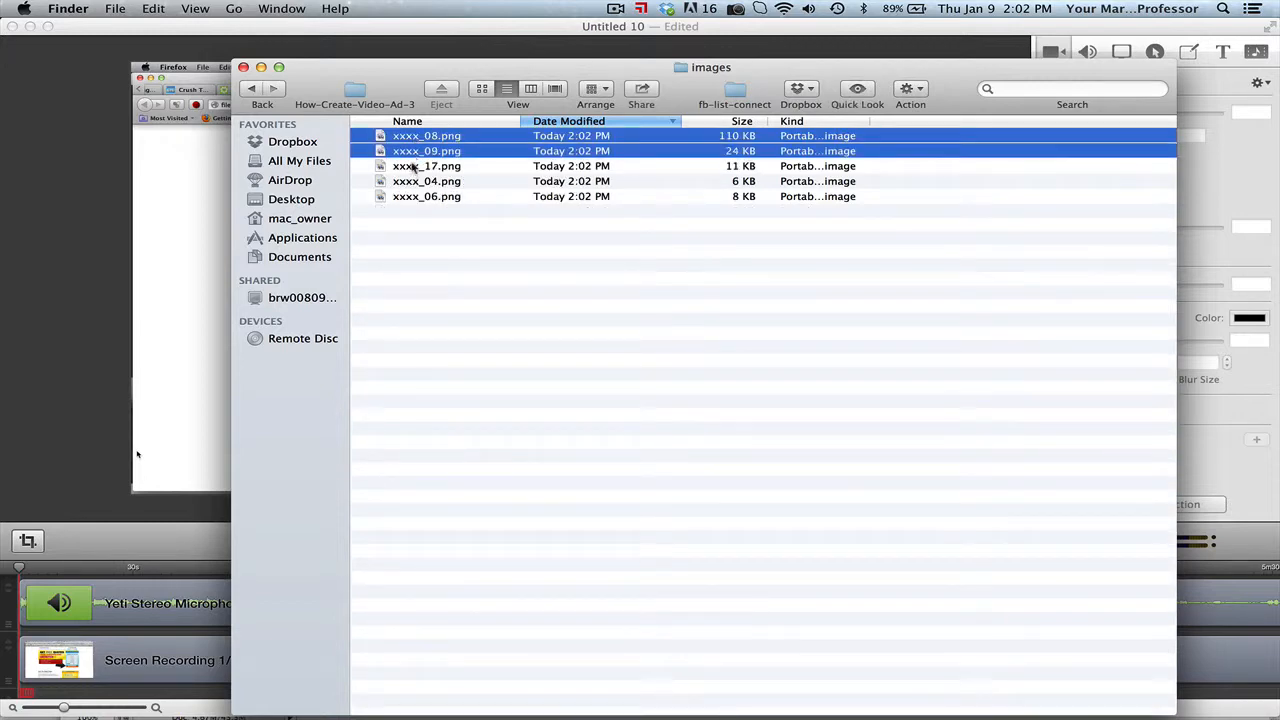
pyautogui.keyDown('shift'); pyautogui.click(413, 168); pyautogui.keyUp('shift')
pyautogui.keyDown('shift'); pyautogui.click(413, 183); pyautogui.keyUp('shift')
pyautogui.keyDown('shift'); pyautogui.click(410, 196); pyautogui.keyUp('shift')
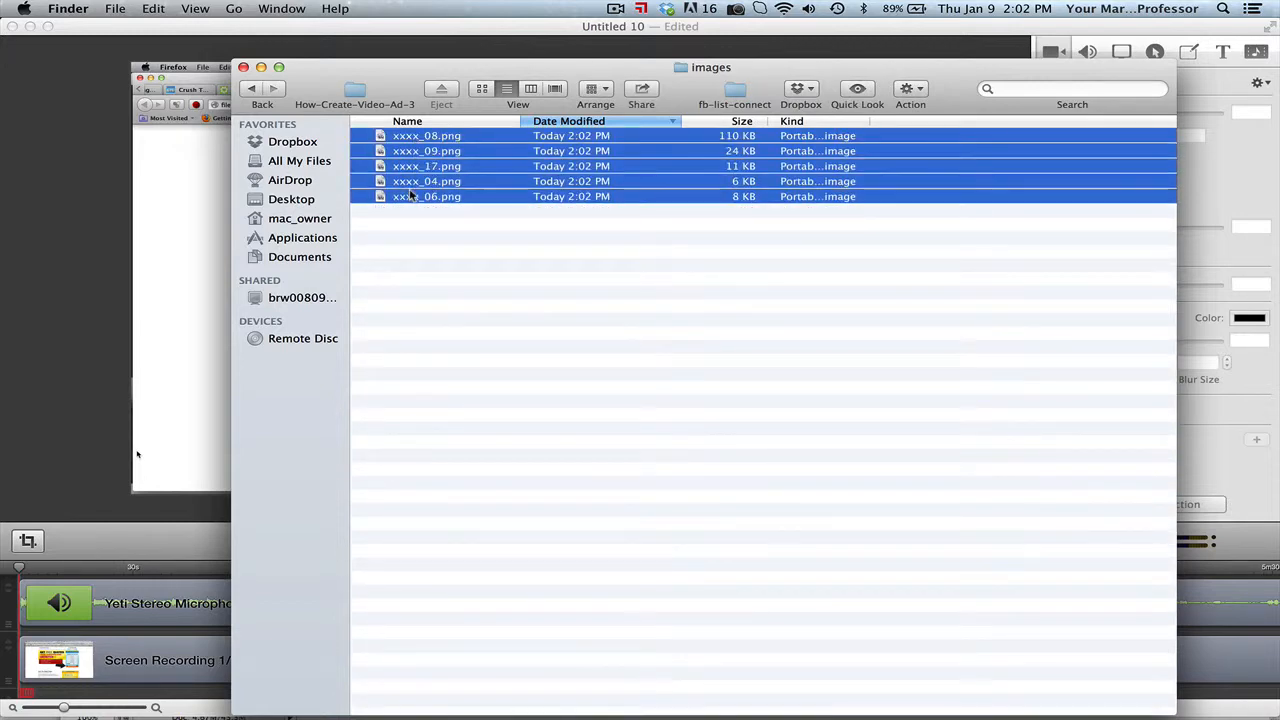
pyautogui.rightClick(410, 196)
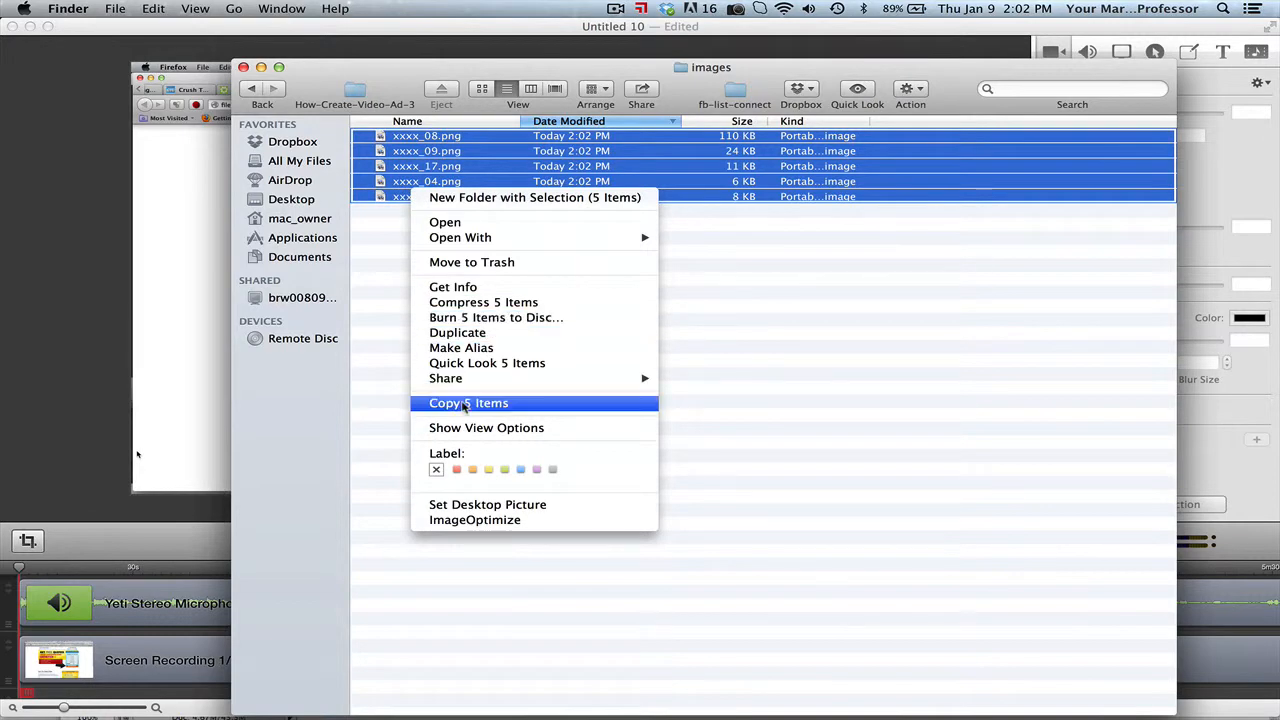
pyautogui.click(465, 404)
pyautogui.click(251, 88)
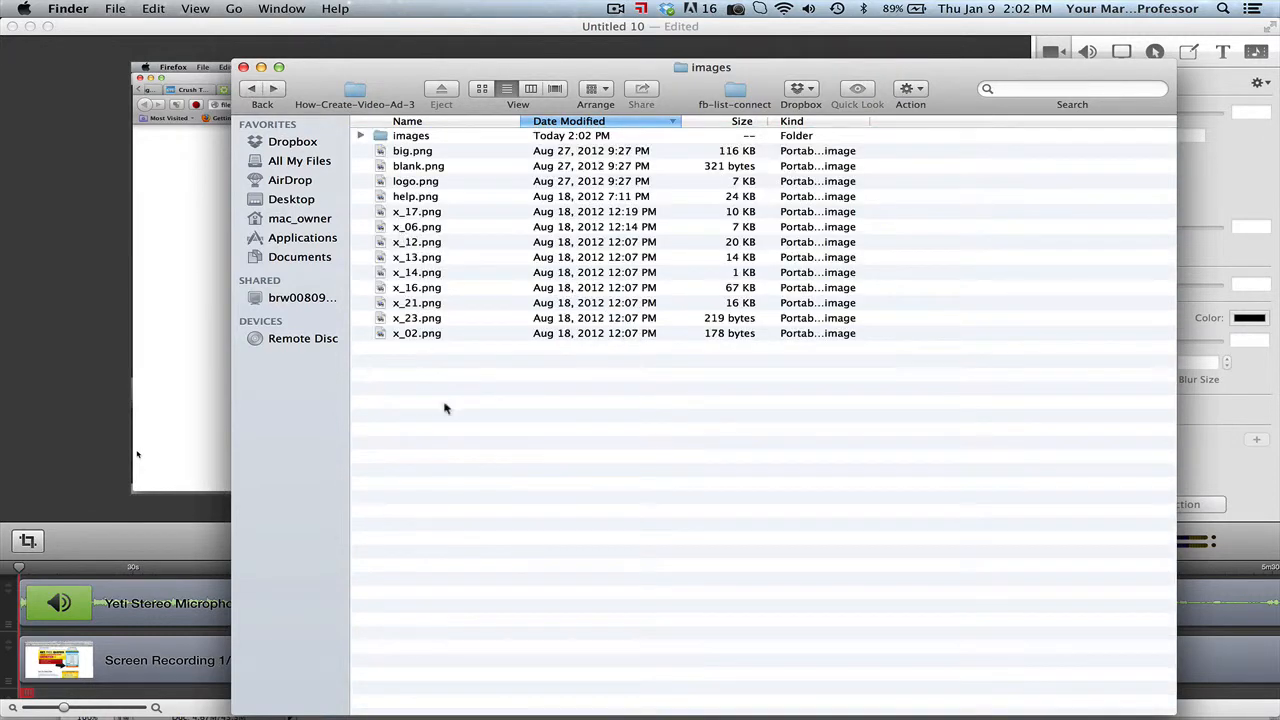
pyautogui.press('super+v')
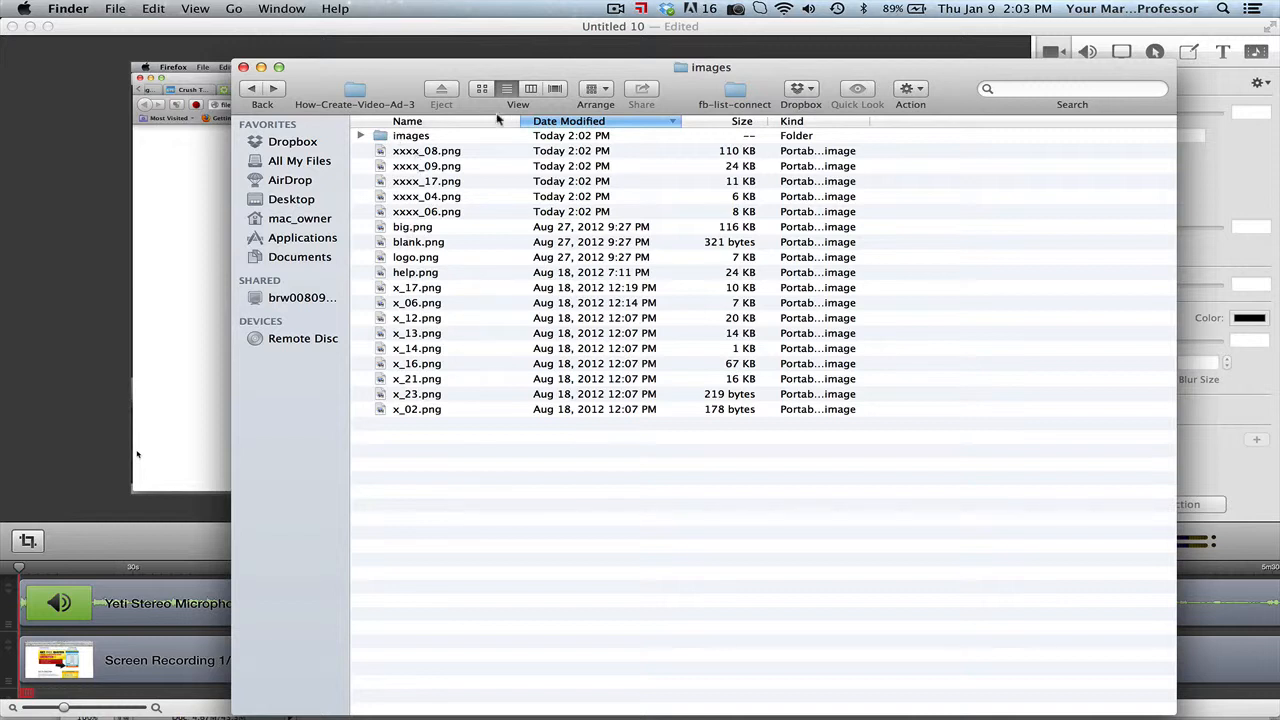
# Widen the file name column and preview x_17.png and xxxx_08.png to compare the old and new images
pyautogui.moveTo(519, 121); pyautogui.dragTo(624, 121)
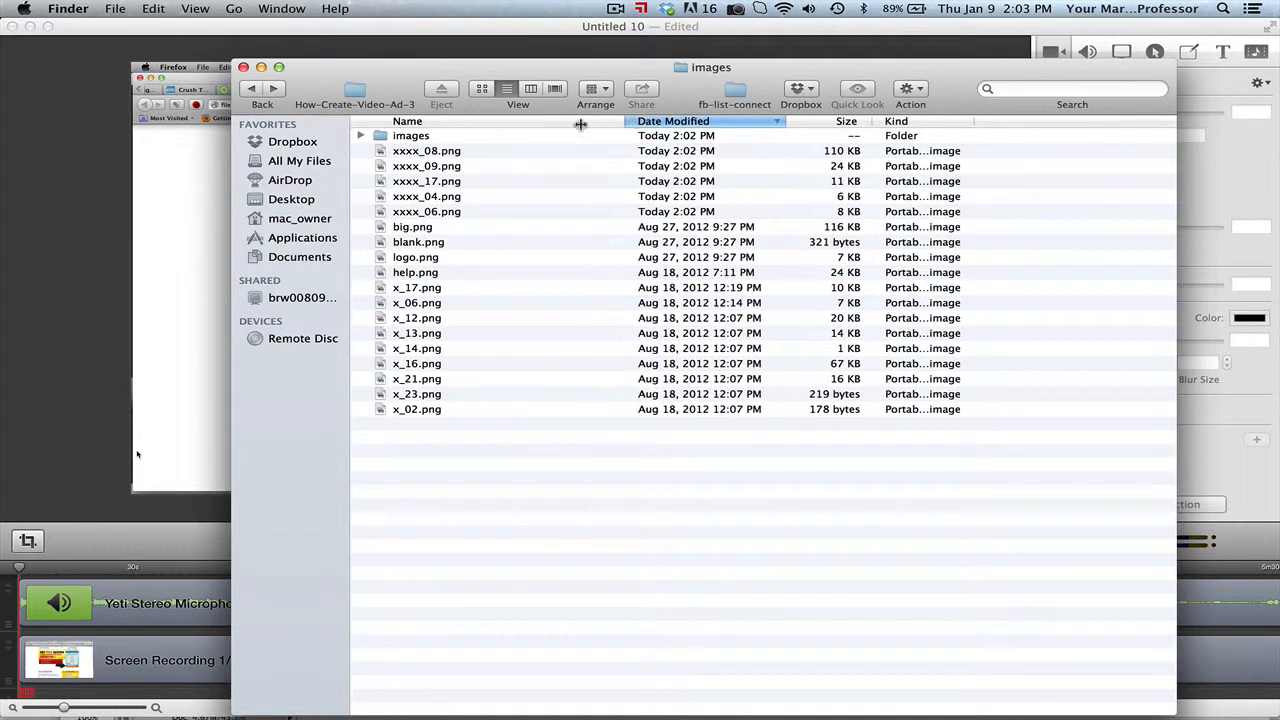
pyautogui.click(424, 290)
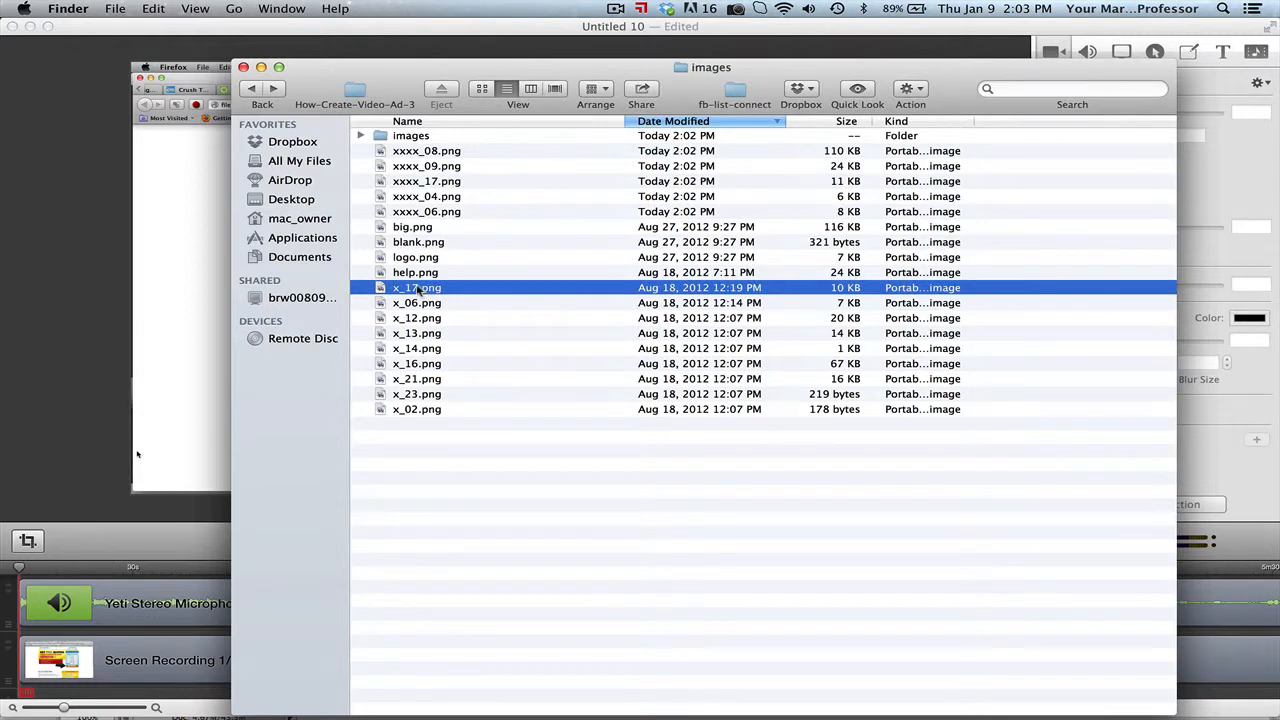
pyautogui.doubleClick(418, 289)
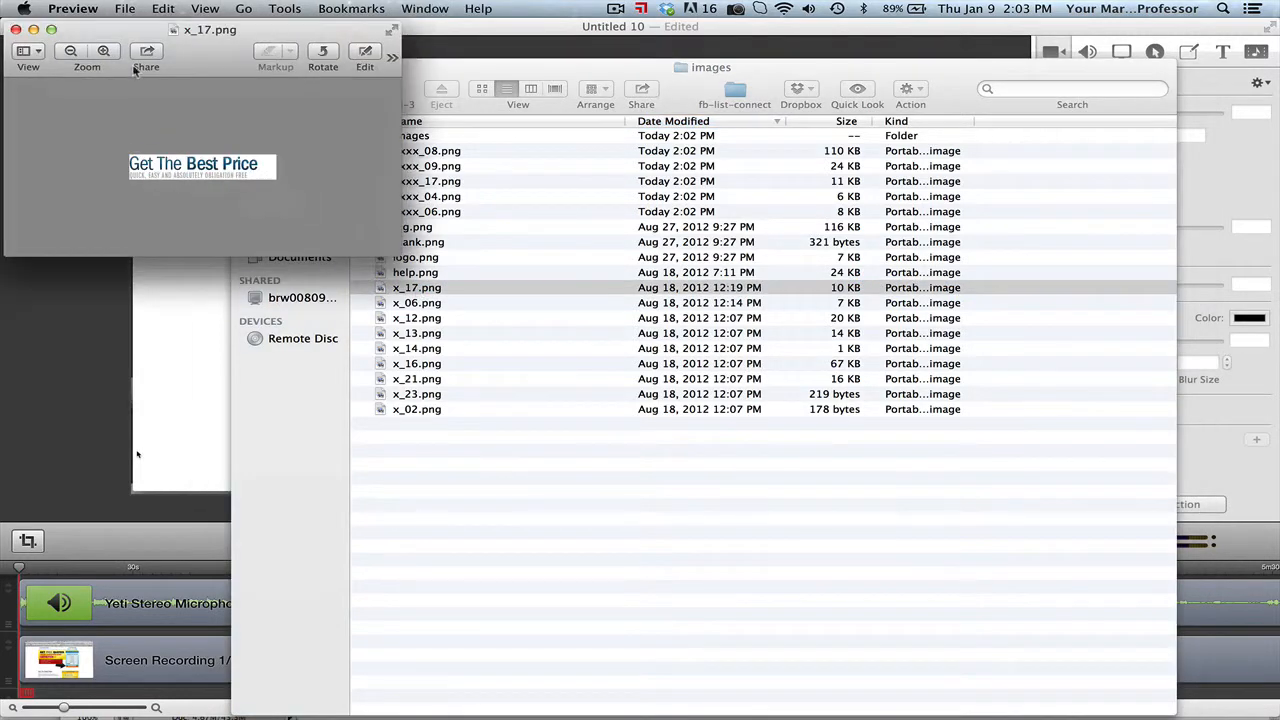
pyautogui.click(15, 30)
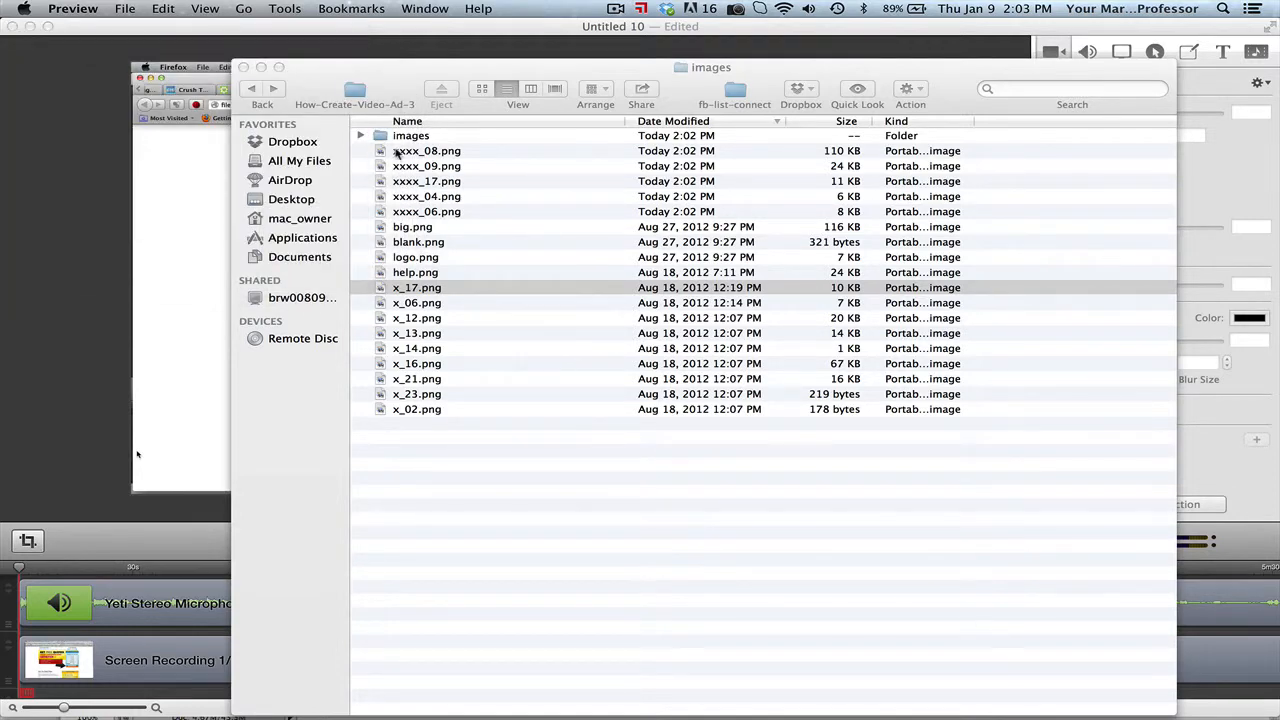
pyautogui.doubleClick(397, 151)
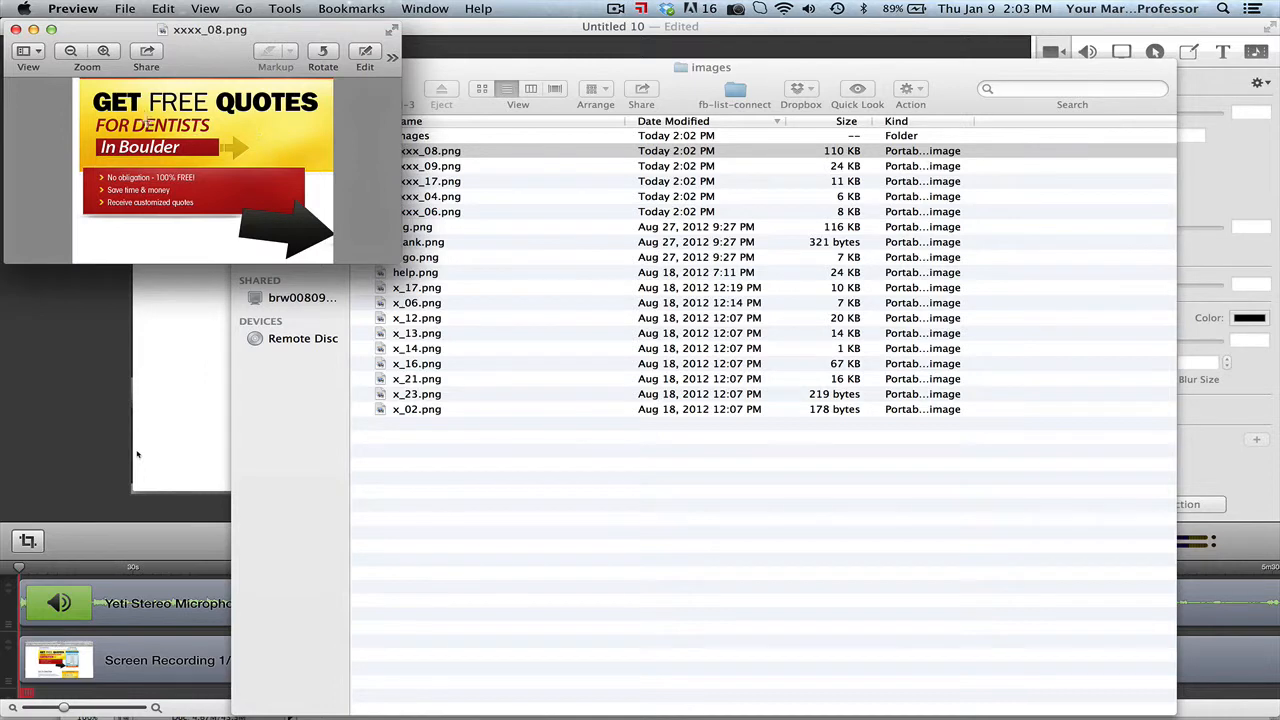
pyautogui.click(15, 30)
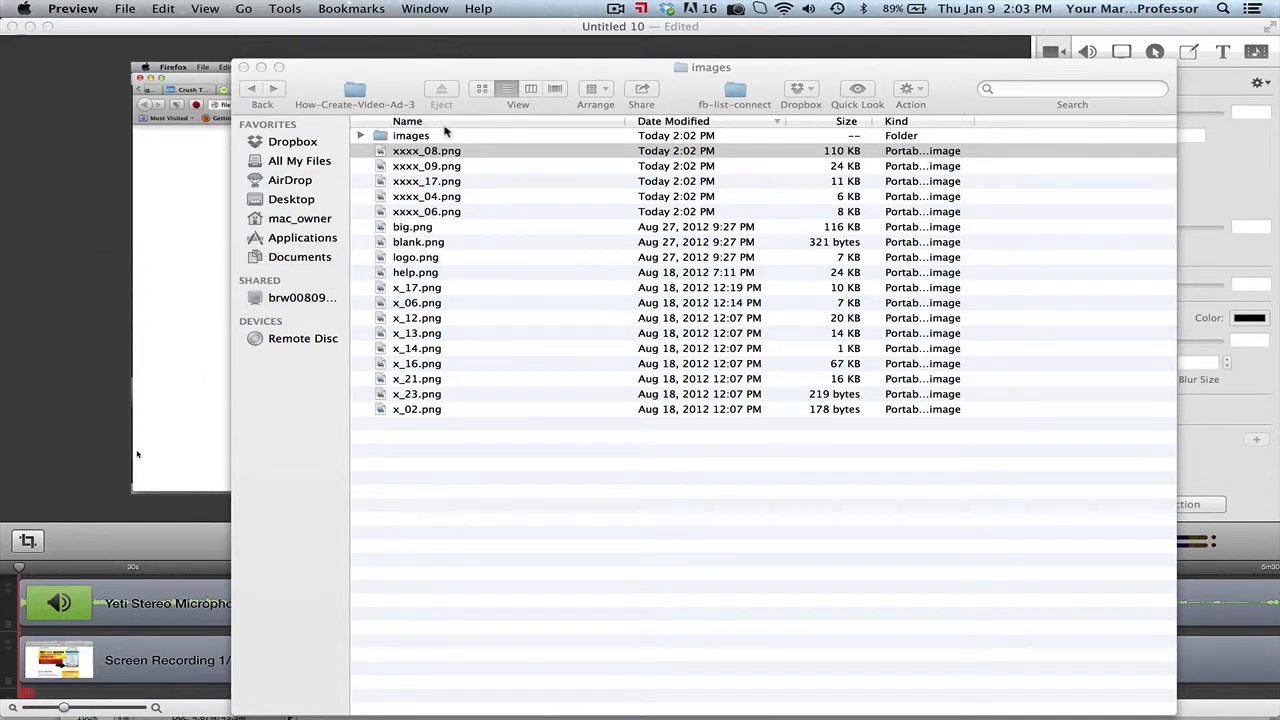
# Show the images folder as icons and rename the old banner big.png as big2.png through its file info
pyautogui.click(481, 89)
pyautogui.click(481, 89)
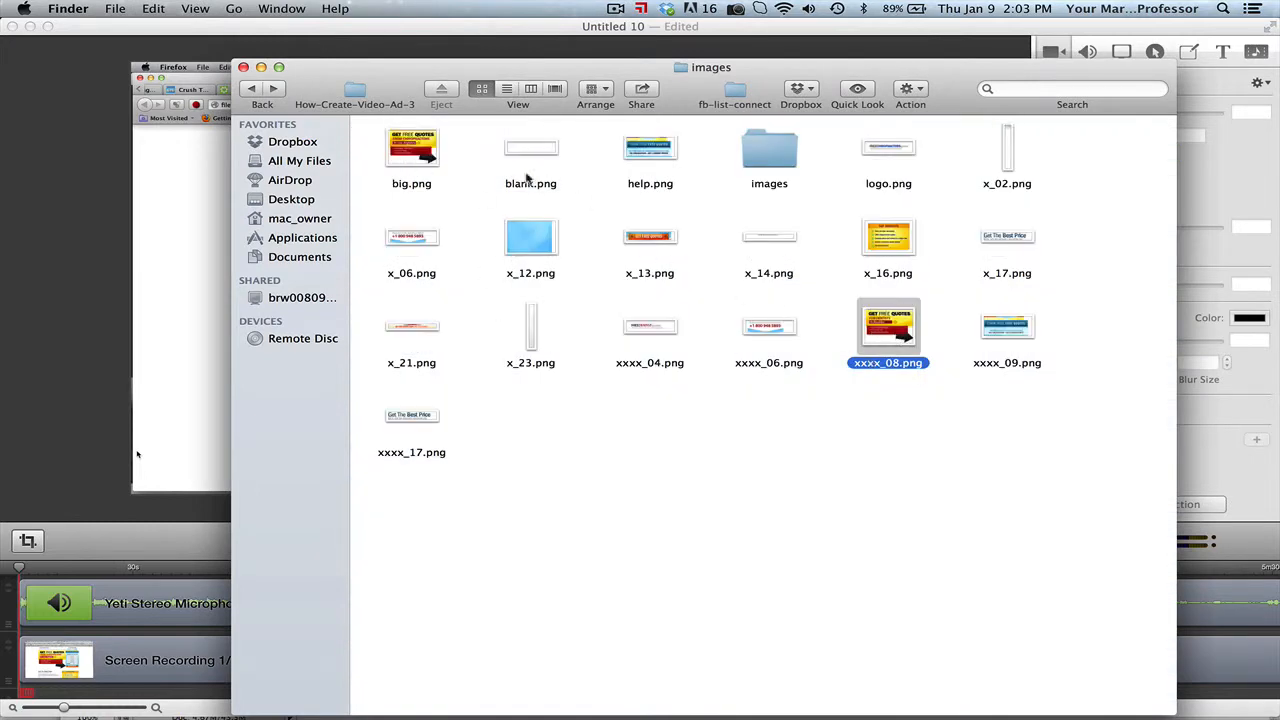
pyautogui.click(405, 174)
pyautogui.rightClick(406, 180)
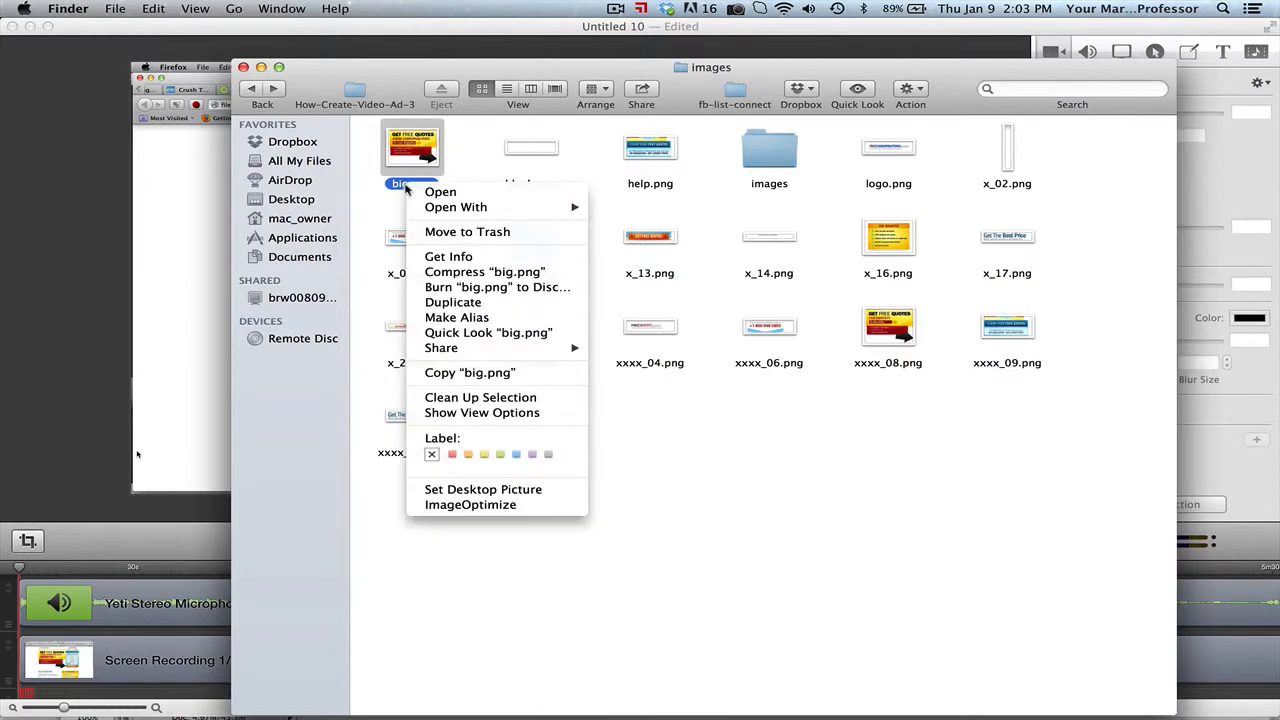
pyautogui.click(440, 256)
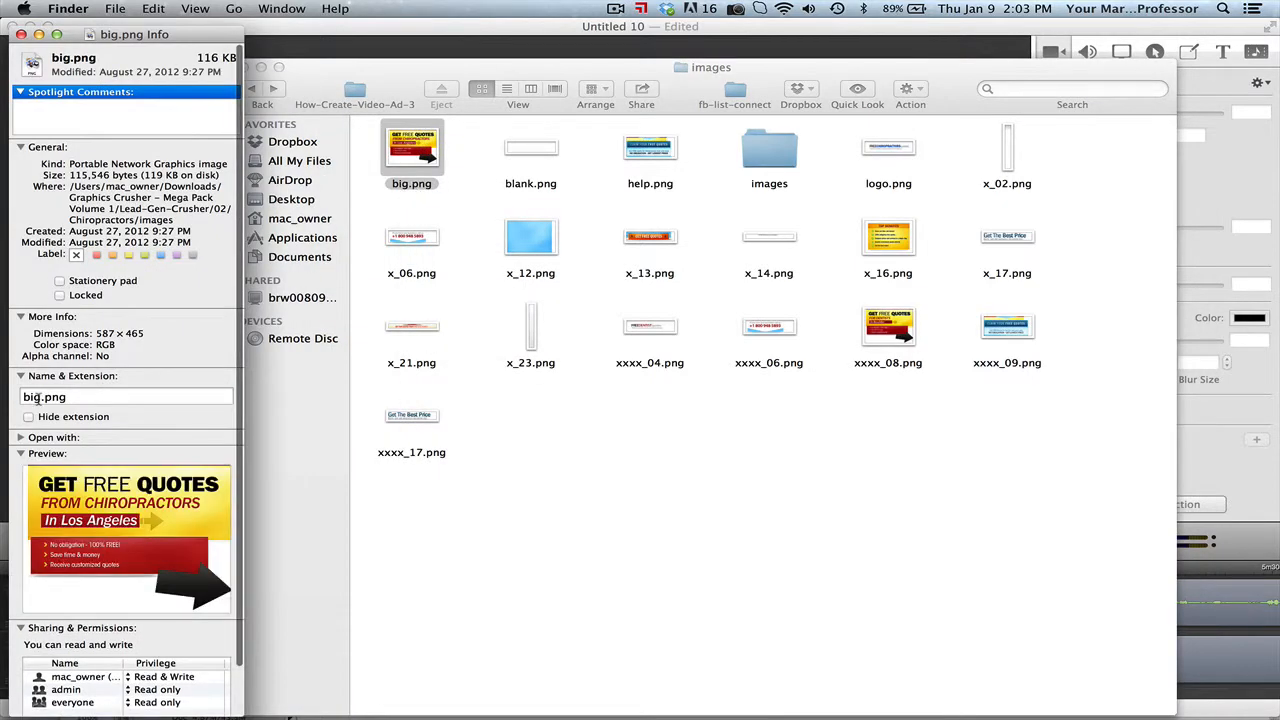
pyautogui.click(37, 397)
pyautogui.write('2')
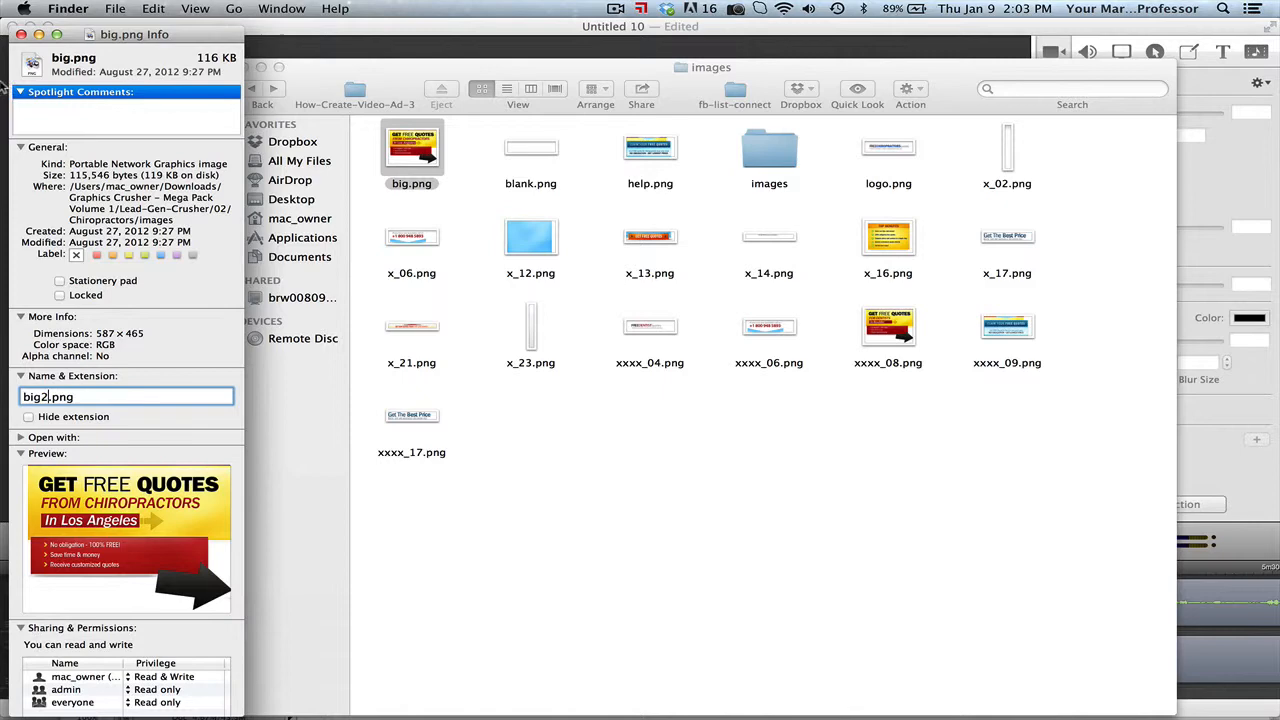
pyautogui.click(21, 35)
# Rename the new banner xxxx_08.png as big.png through its file info
pyautogui.rightClick(890, 366)
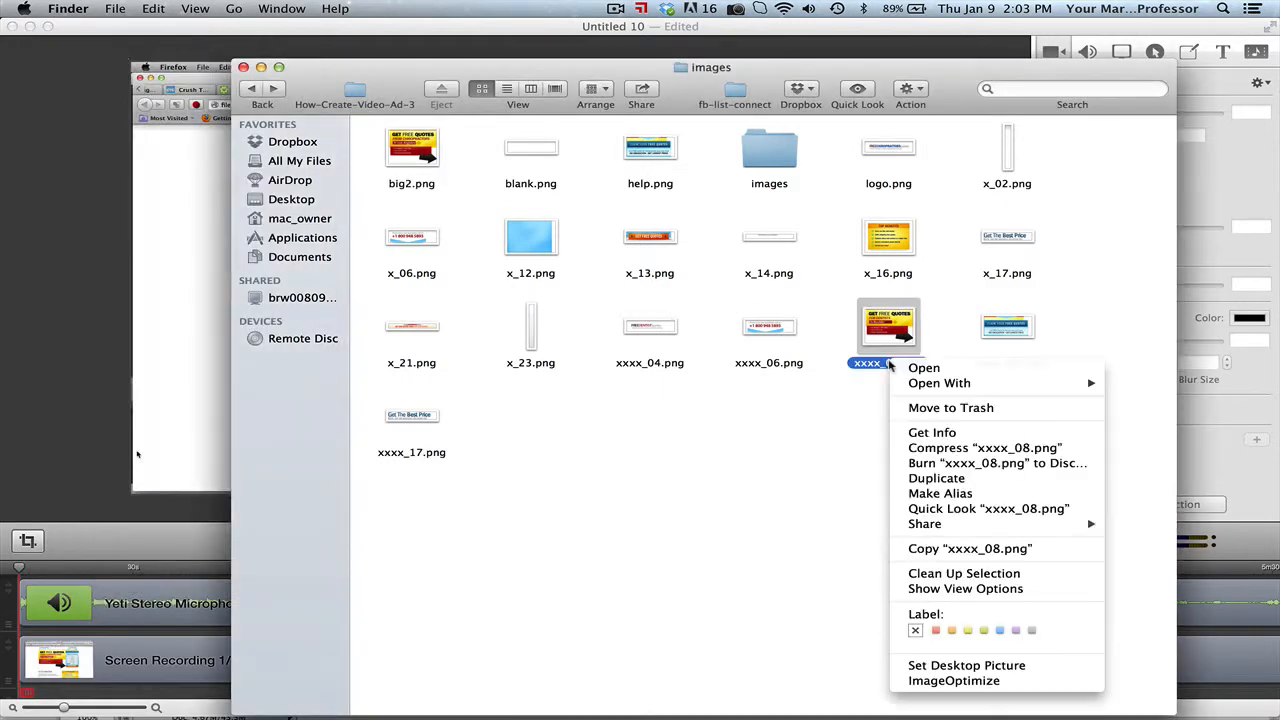
pyautogui.click(930, 432)
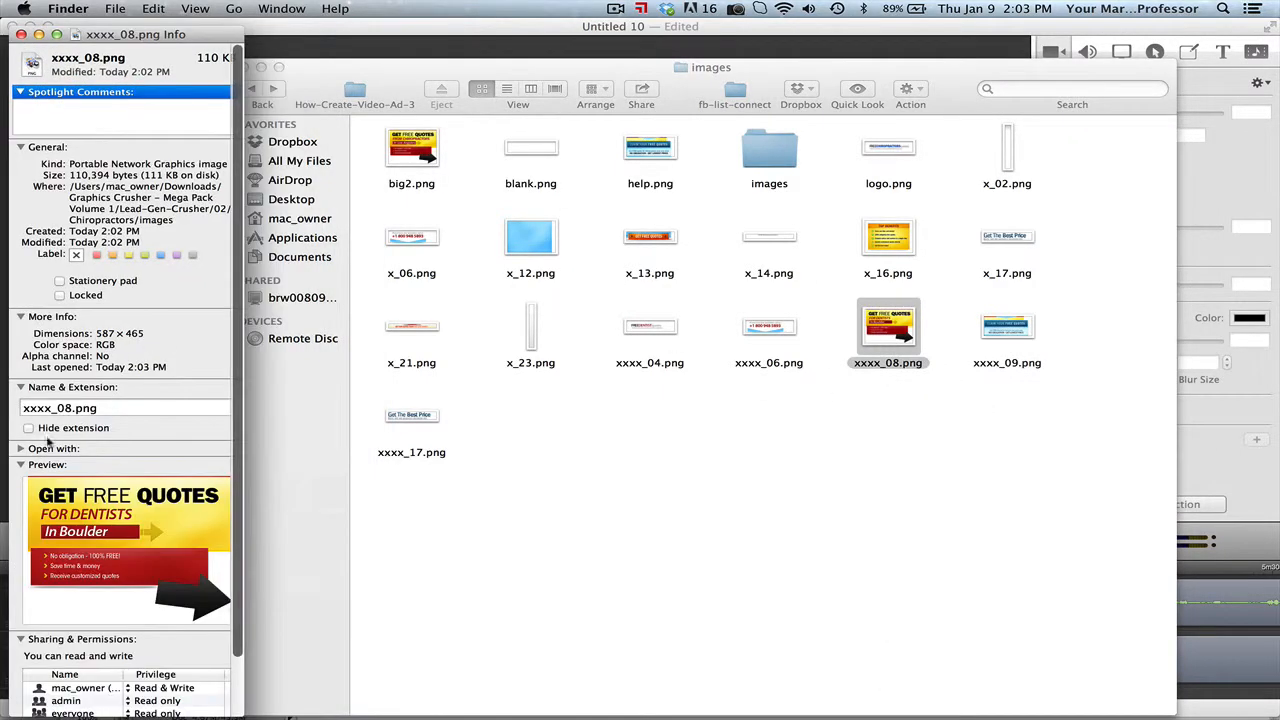
pyautogui.doubleClick(68, 408)
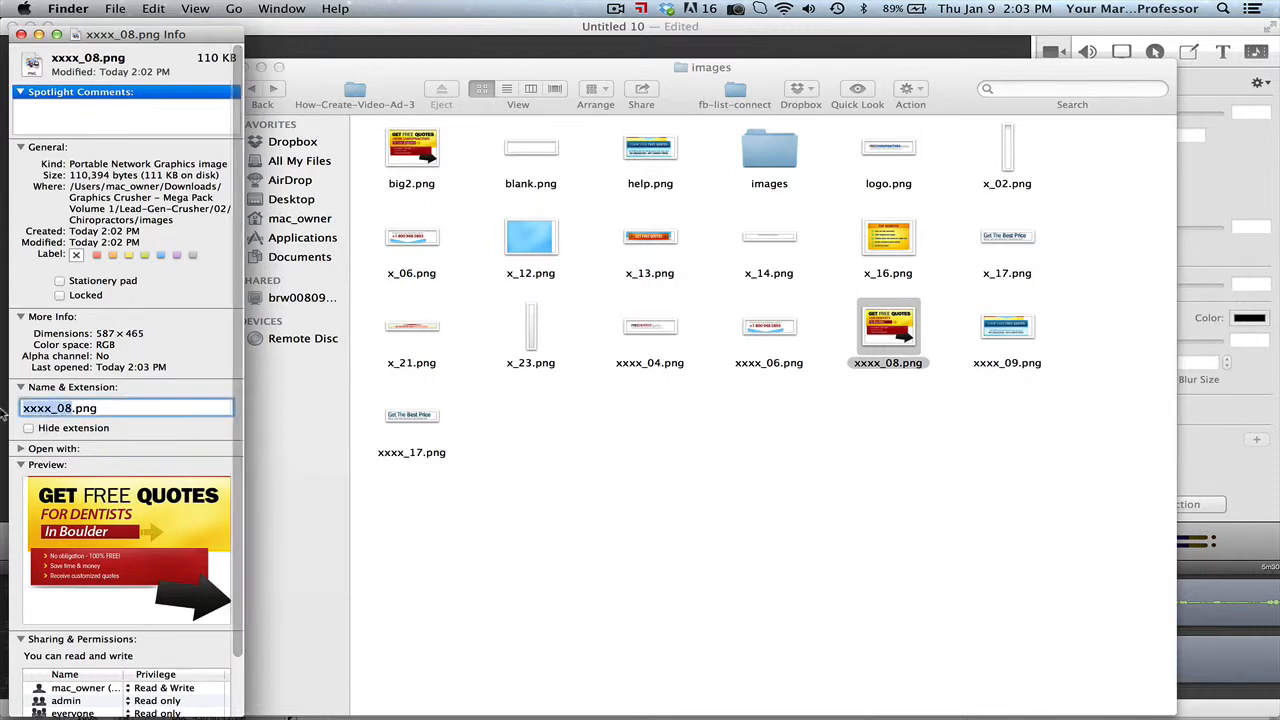
pyautogui.write('big')
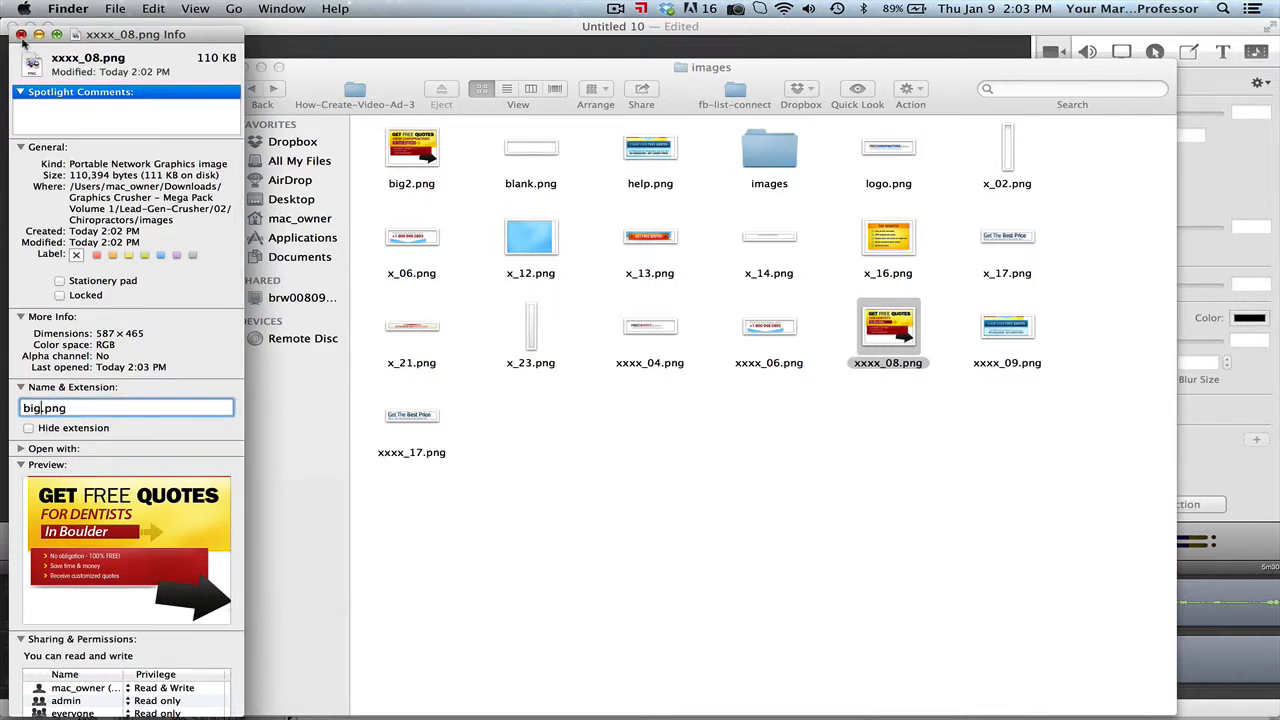
pyautogui.click(21, 35)
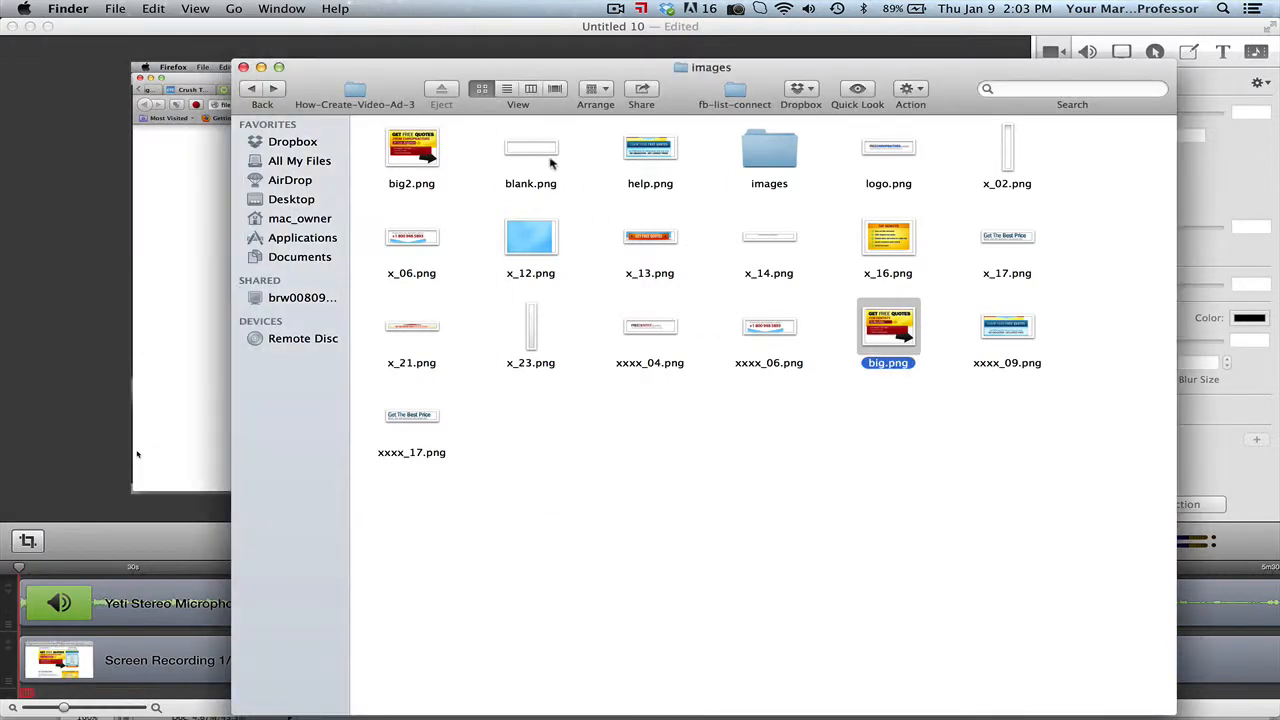
# Preview logo.png and xxxx_04.png one after the other to compare the old and new logos
pyautogui.click(655, 340)
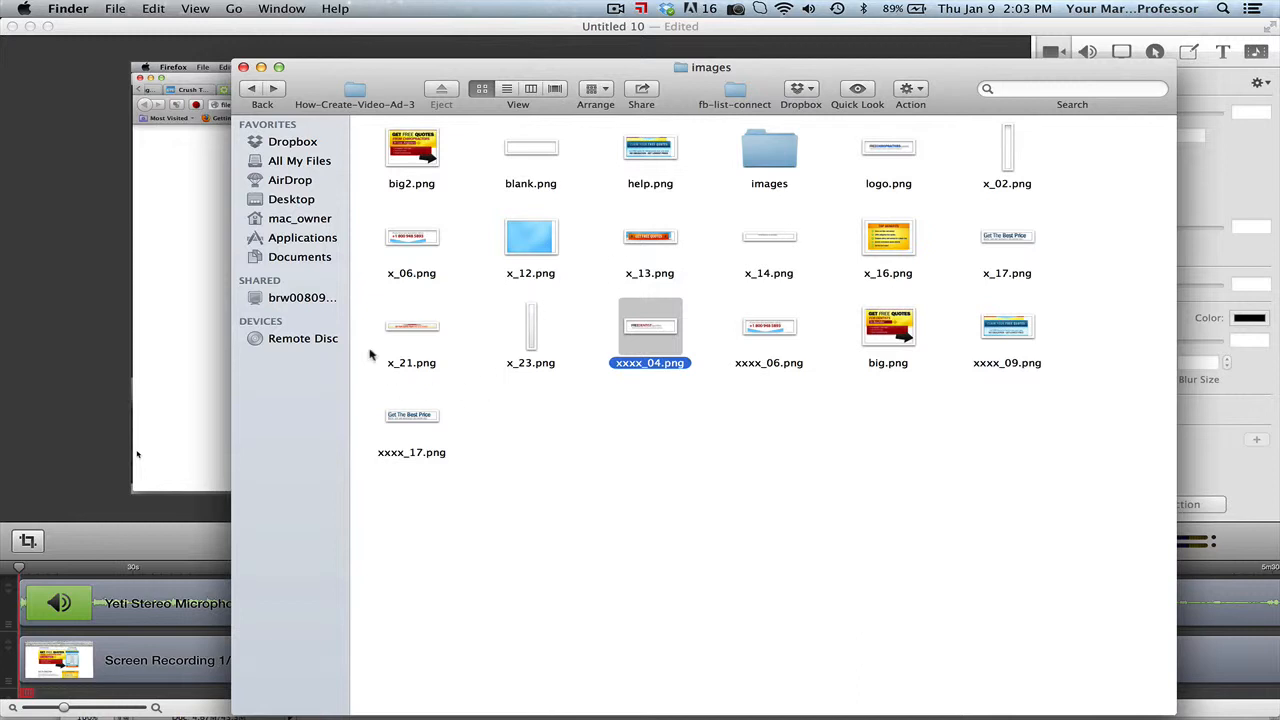
pyautogui.doubleClick(897, 147)
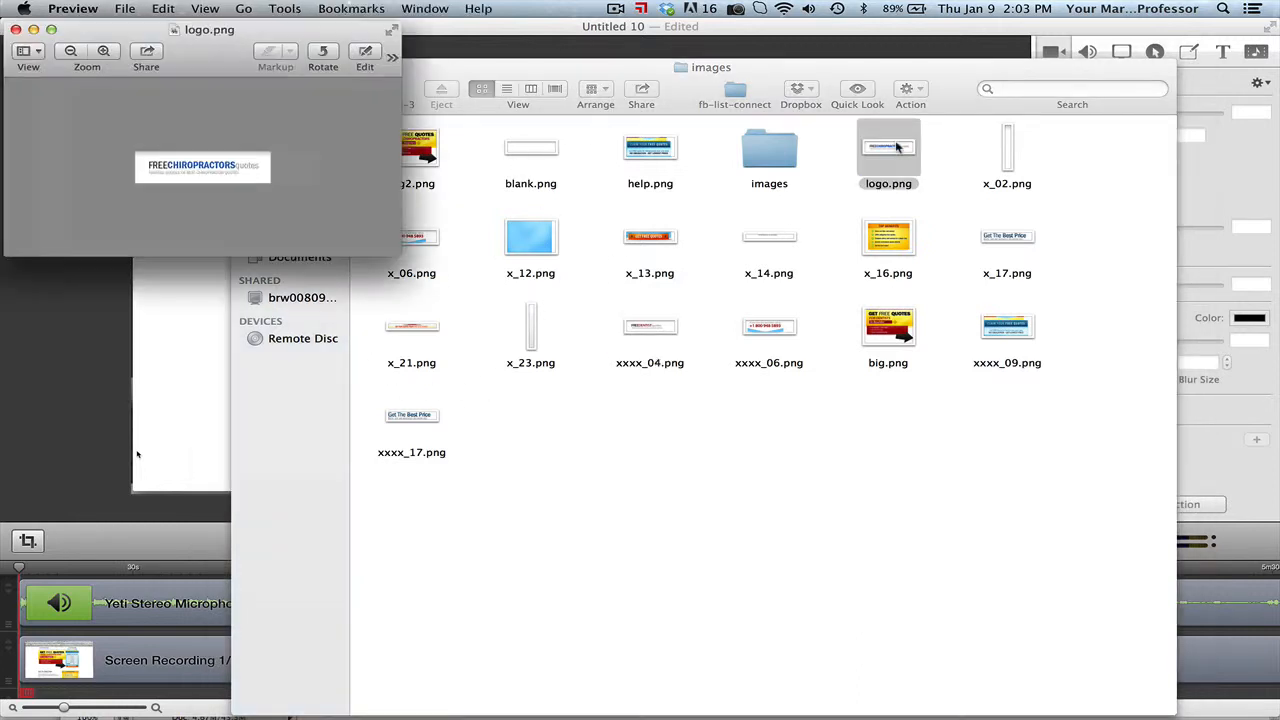
pyautogui.click(15, 30)
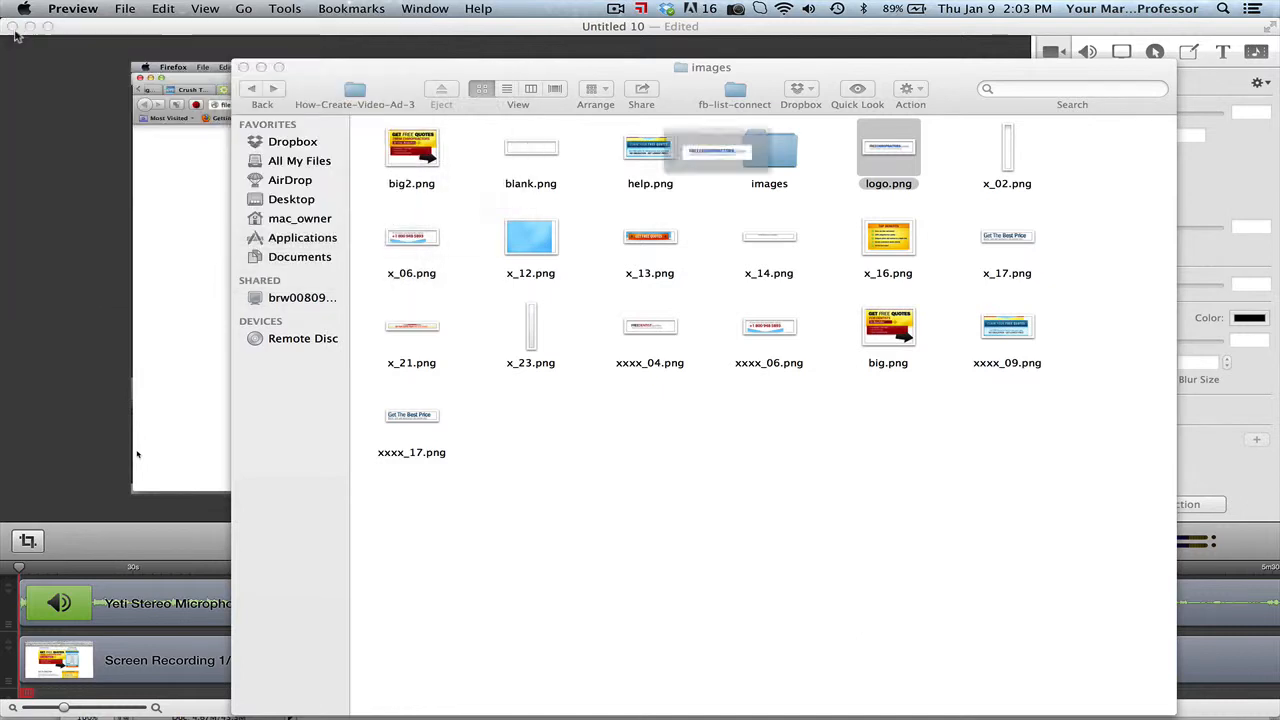
pyautogui.click(642, 327)
pyautogui.doubleClick(642, 327)
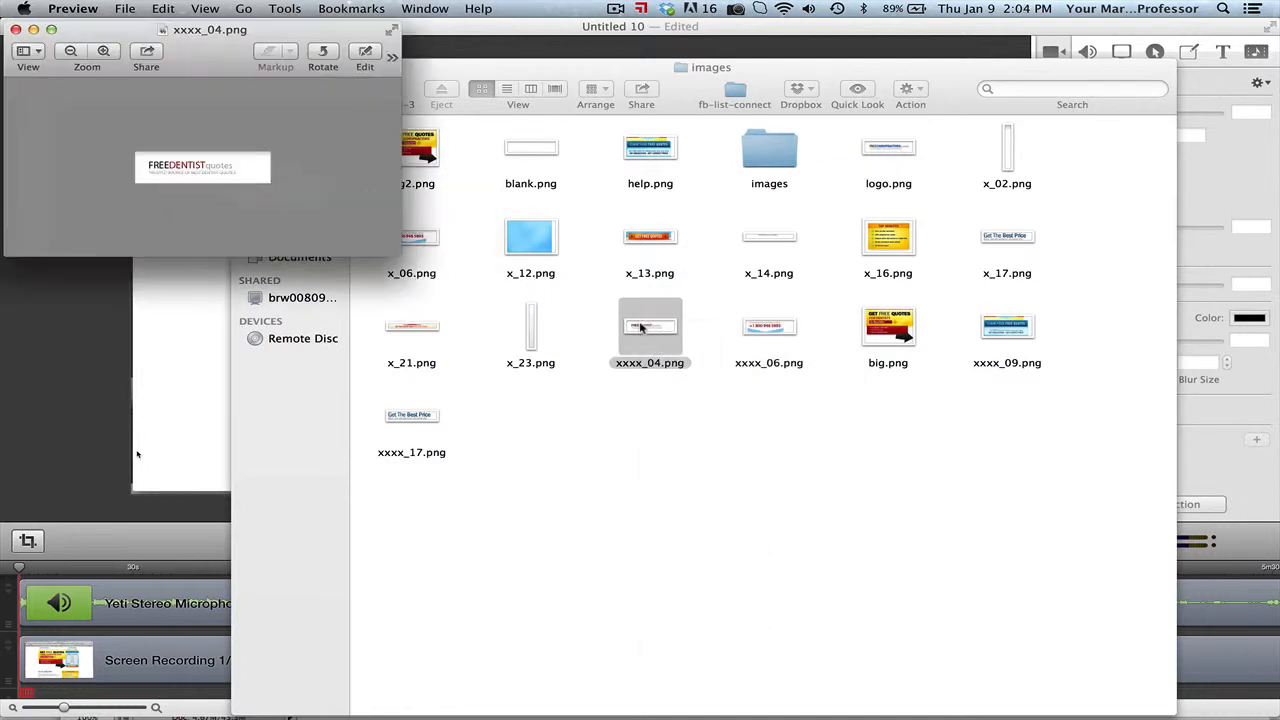
pyautogui.click(15, 30)
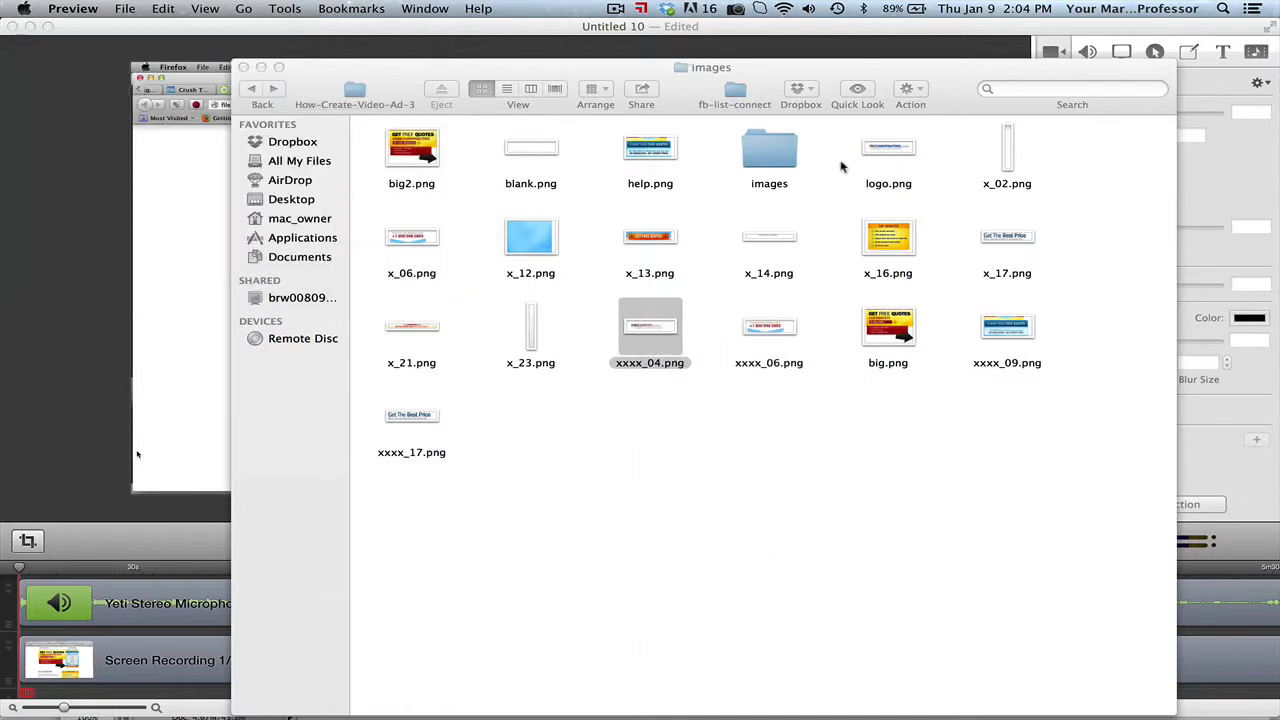
# Rename the old logo.png as logo2.png through its file info
pyautogui.rightClick(870, 183)
pyautogui.click(929, 249)
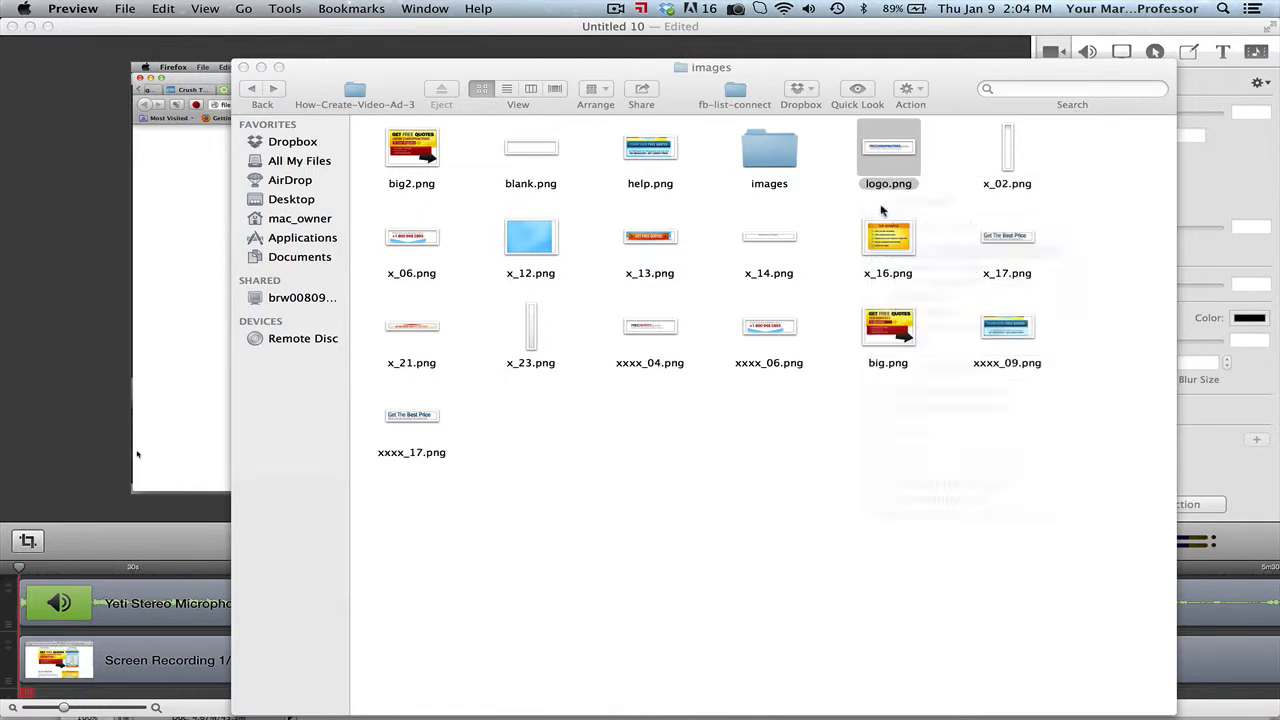
pyautogui.click(49, 410)
pyautogui.write('w')
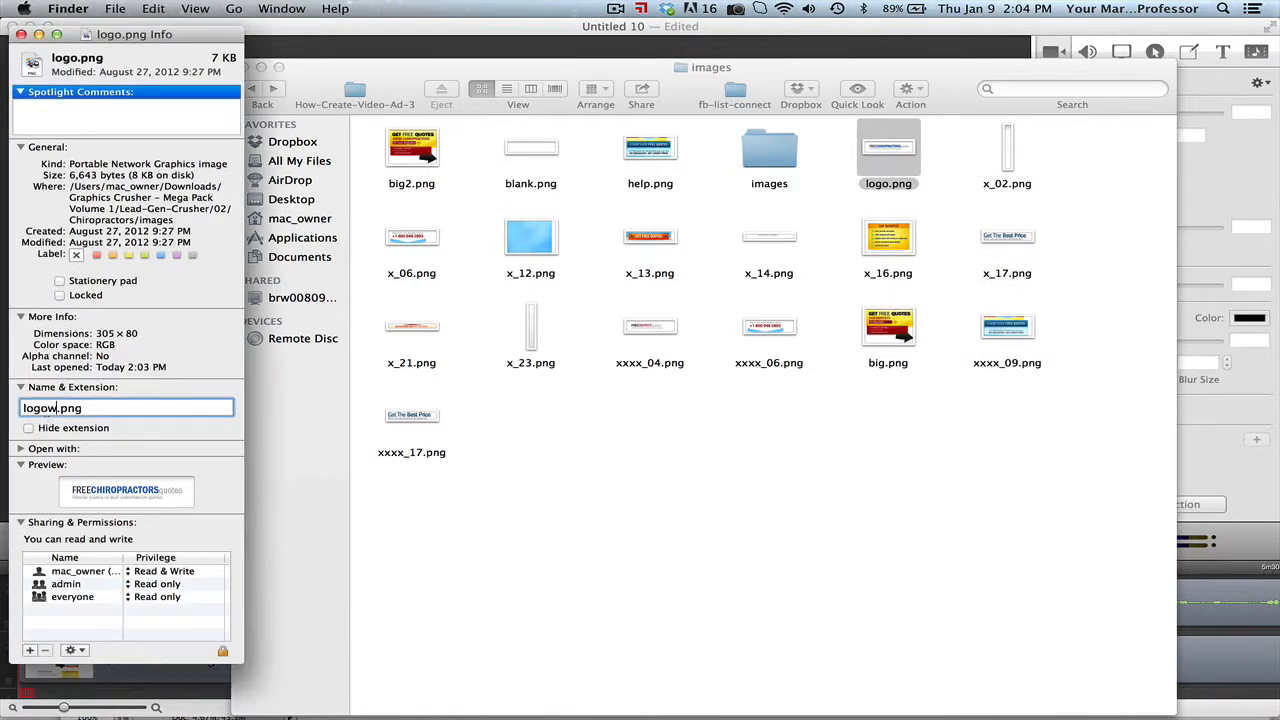
pyautogui.press('BackSpace')
pyautogui.write('2')
pyautogui.click(20, 34)
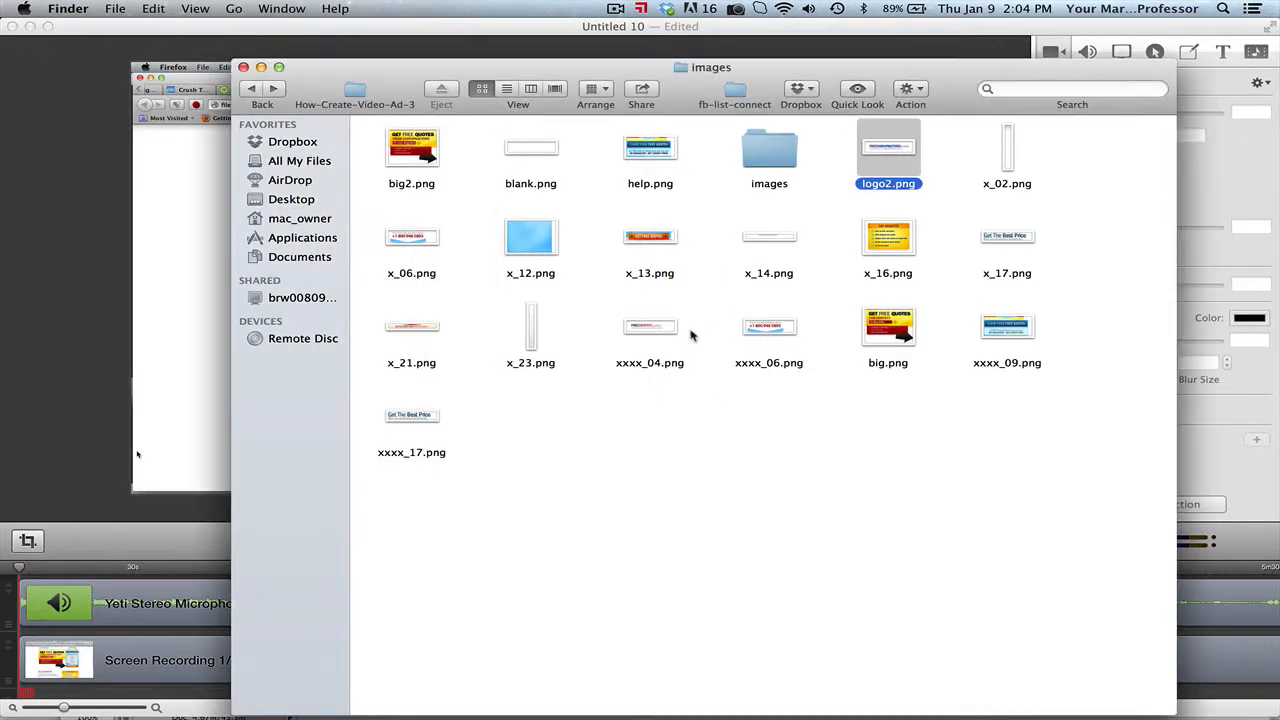
# Rename the new dentist logo xxxx_04.png as logo.png through its file info
pyautogui.rightClick(651, 361)
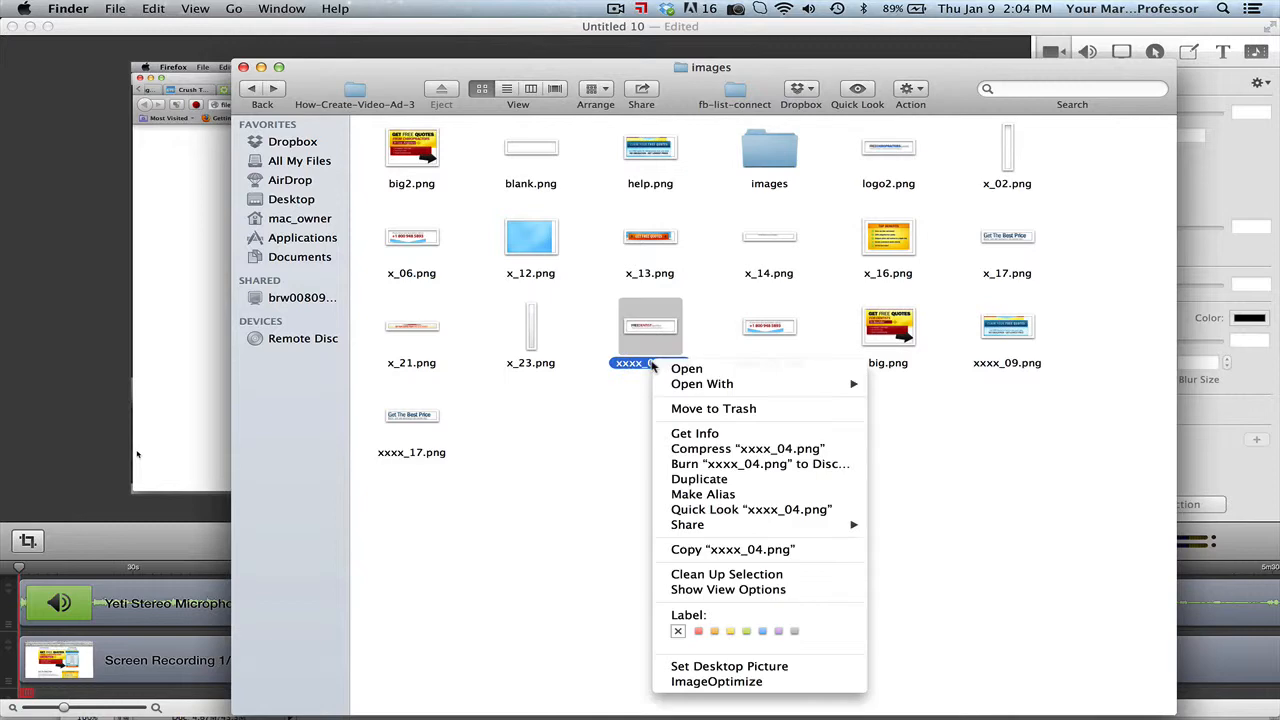
pyautogui.click(692, 433)
pyautogui.click(75, 408)
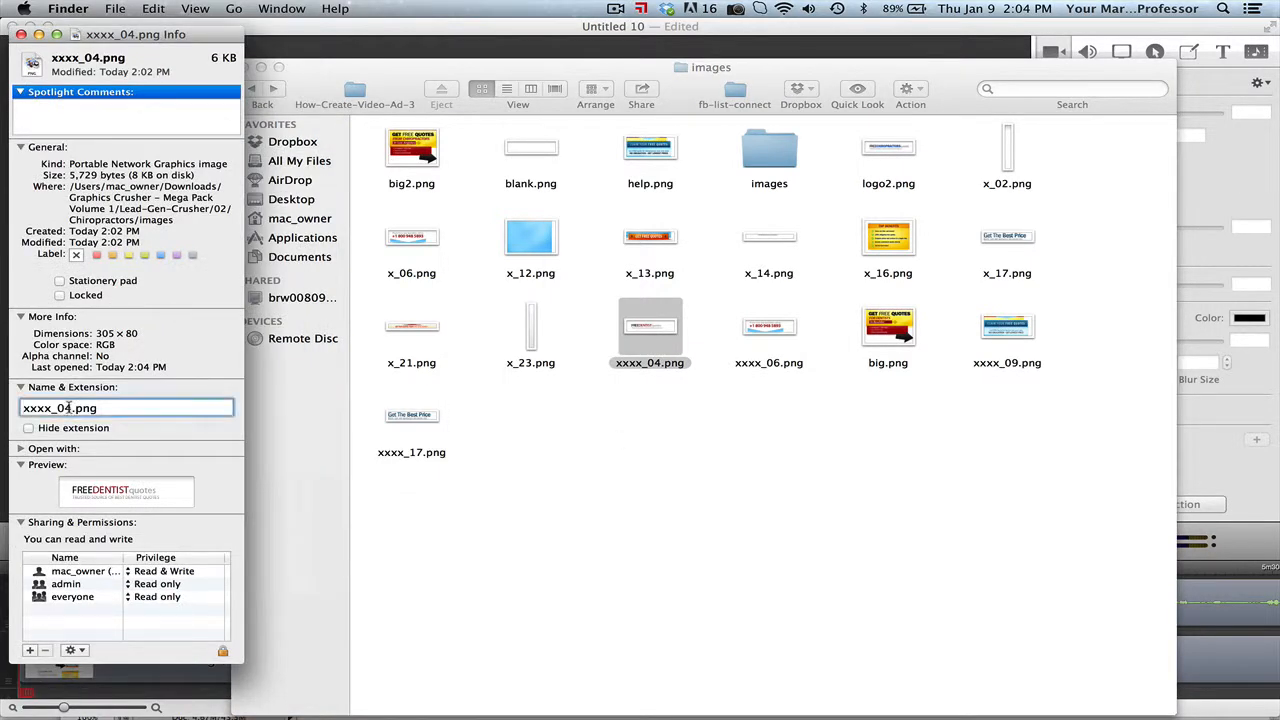
pyautogui.doubleClick(75, 408)
pyautogui.write('logo')
pyautogui.click(21, 34)
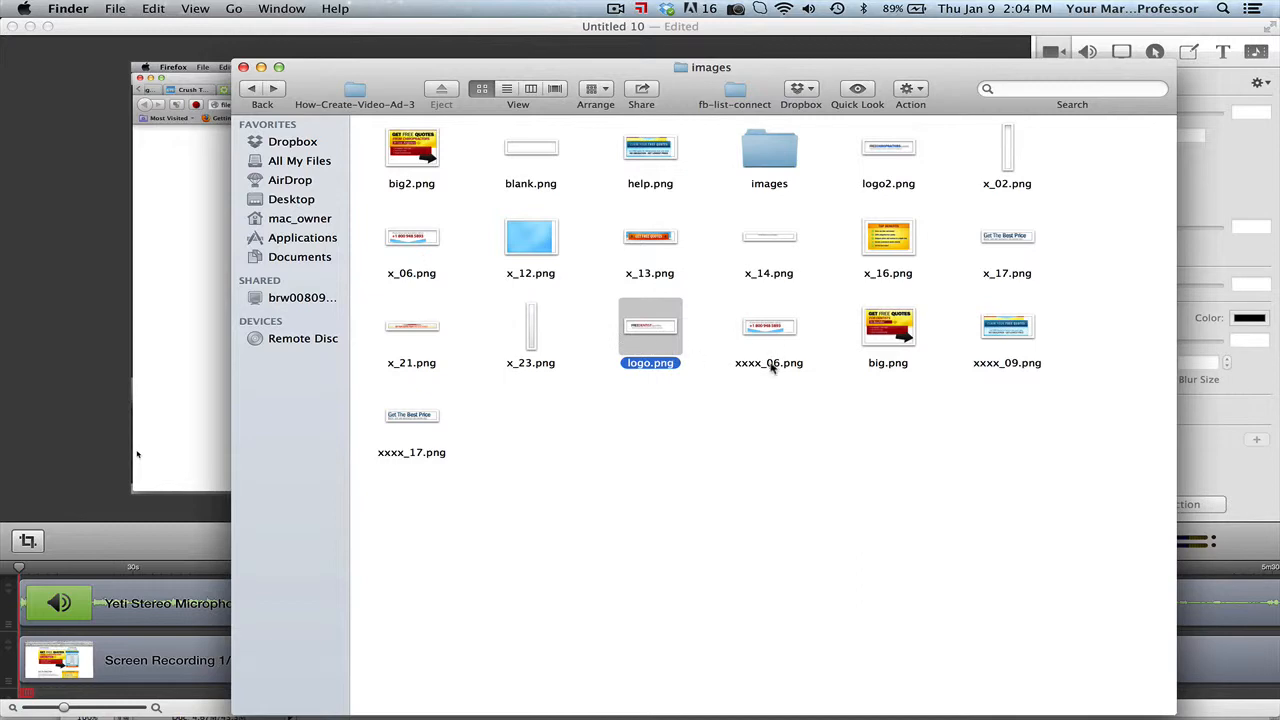
# Rename the old phone number image x_06.png as x_062.png through its file info
pyautogui.rightClick(419, 274)
pyautogui.click(458, 342)
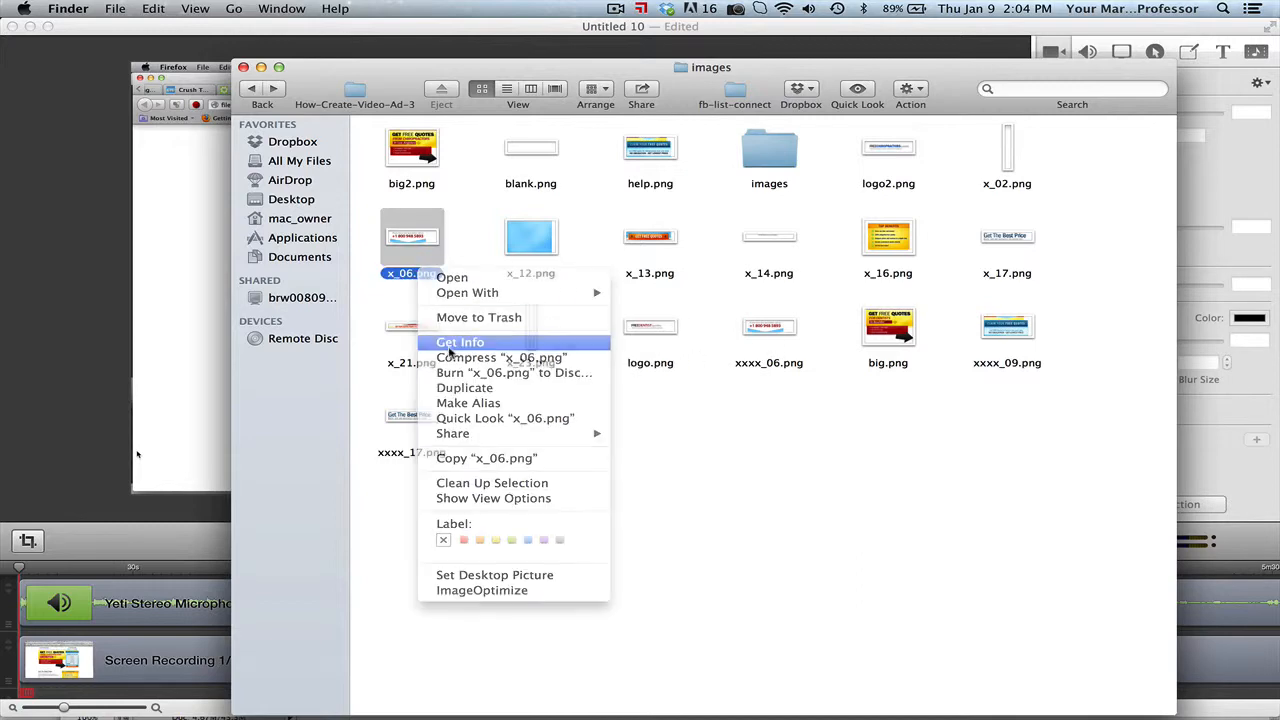
pyautogui.click(47, 397)
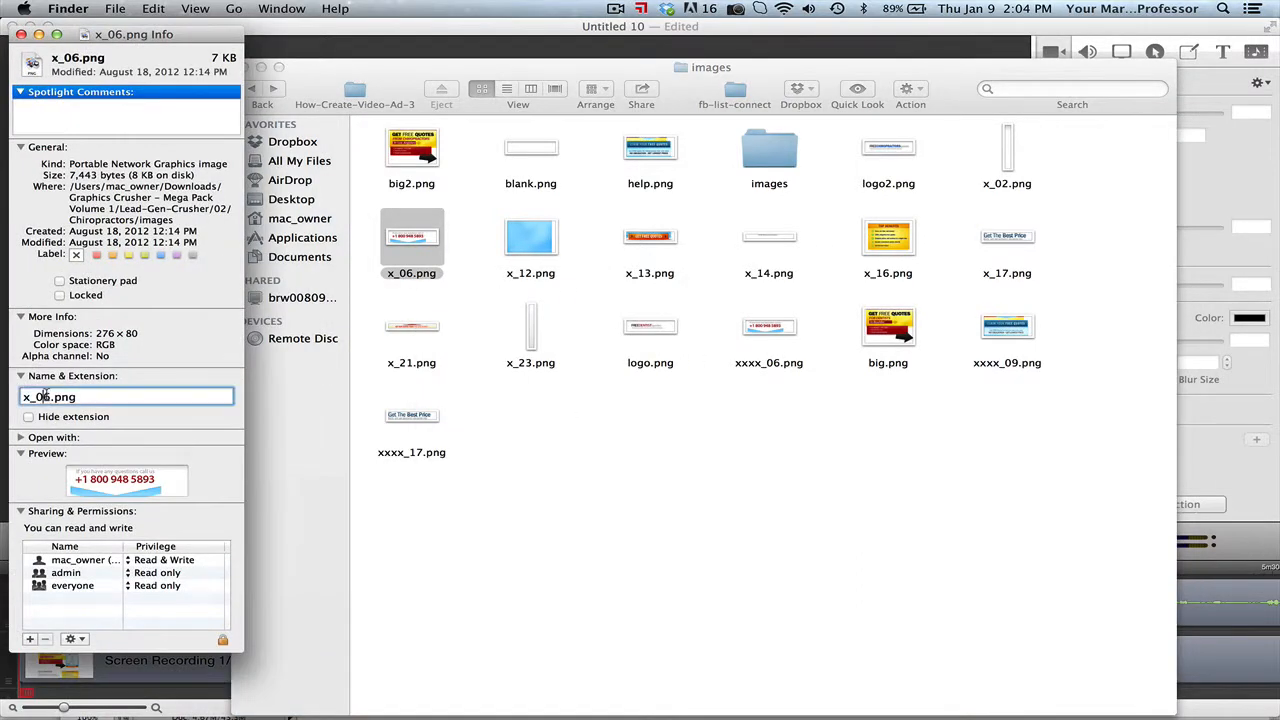
pyautogui.write('2')
pyautogui.doubleClick(50, 397)
pyautogui.click(20, 34)
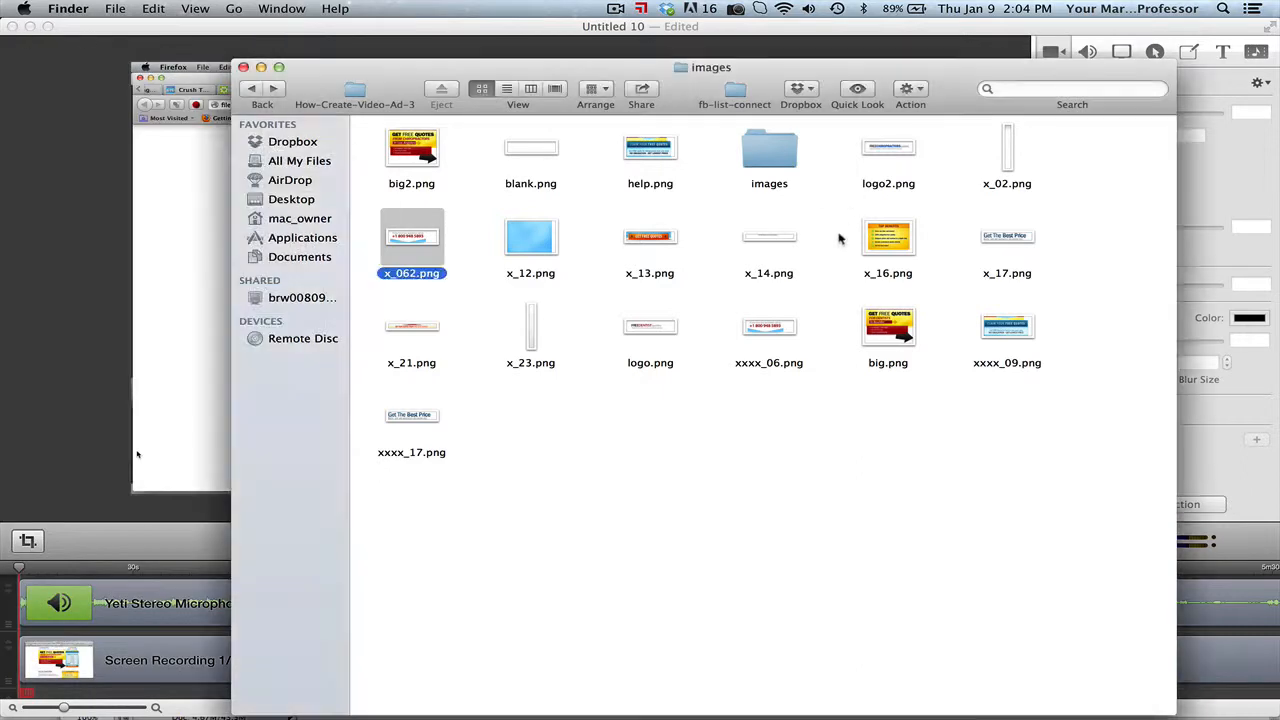
# Rename the new phone number image xxxx_06.png as x_06.png through its file info
pyautogui.click(756, 362)
pyautogui.rightClick(756, 362)
pyautogui.click(790, 433)
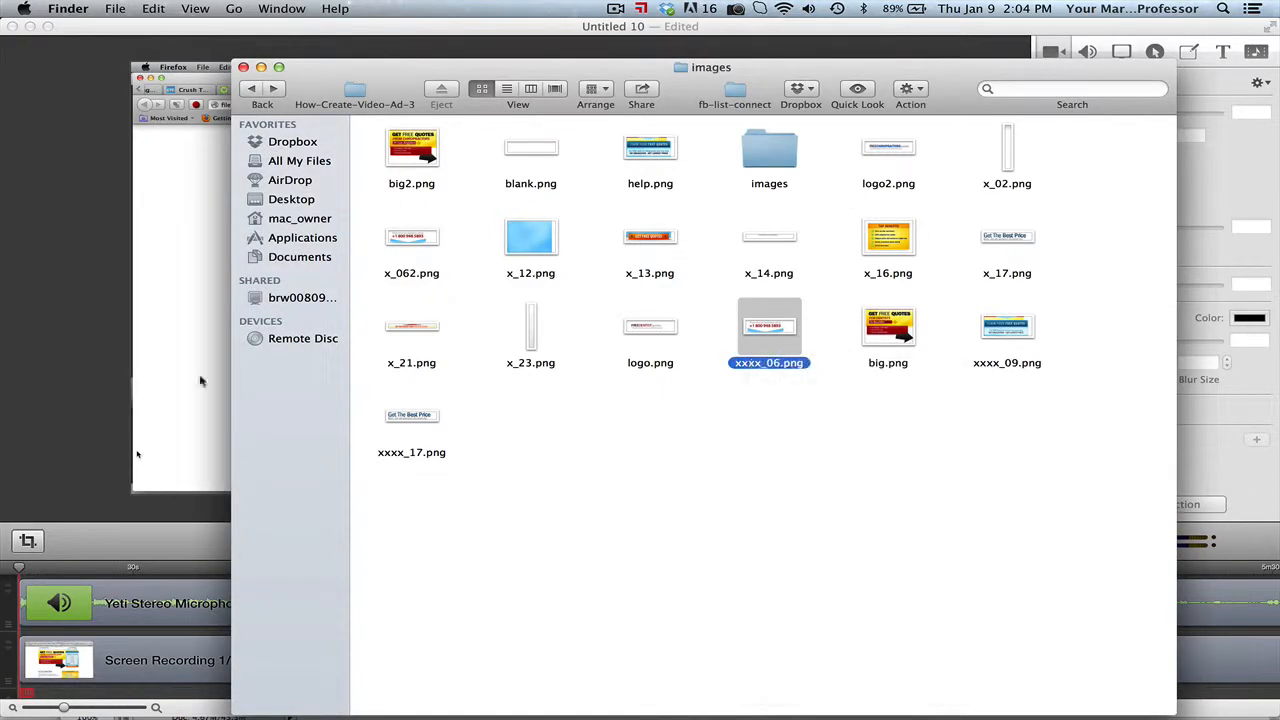
pyautogui.doubleClick(70, 397)
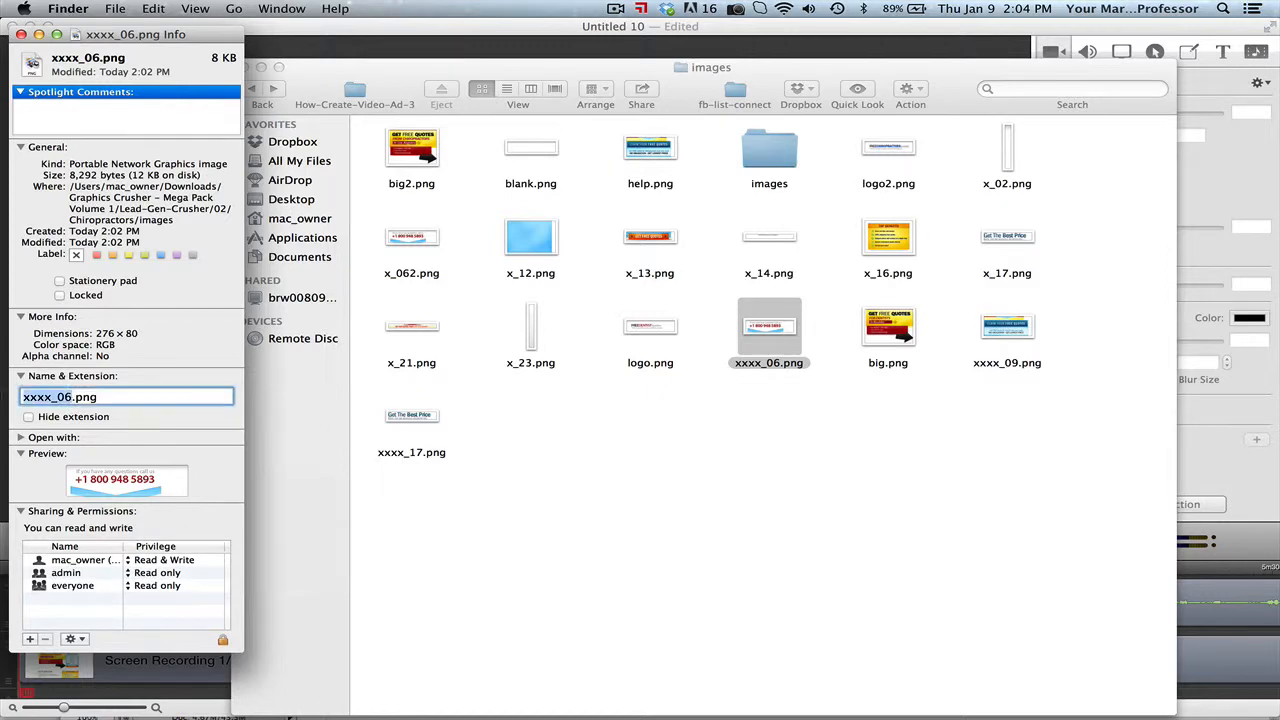
pyautogui.write('x_06')
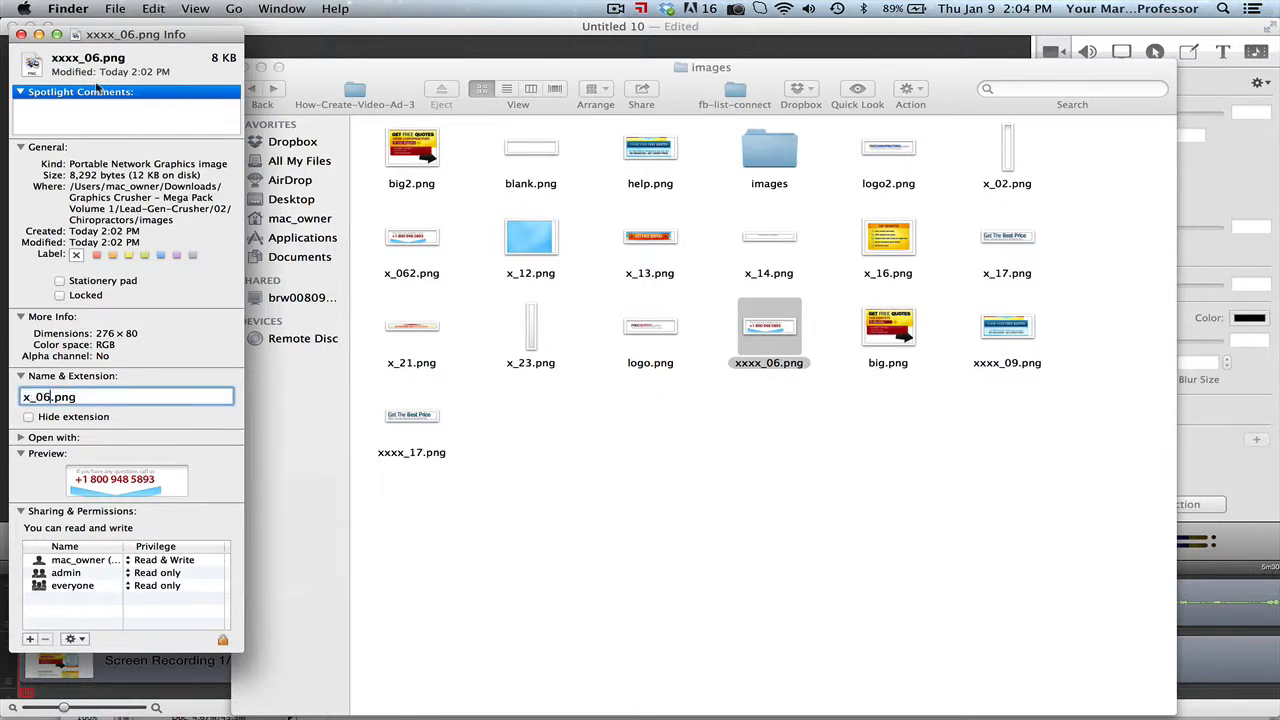
pyautogui.click(20, 34)
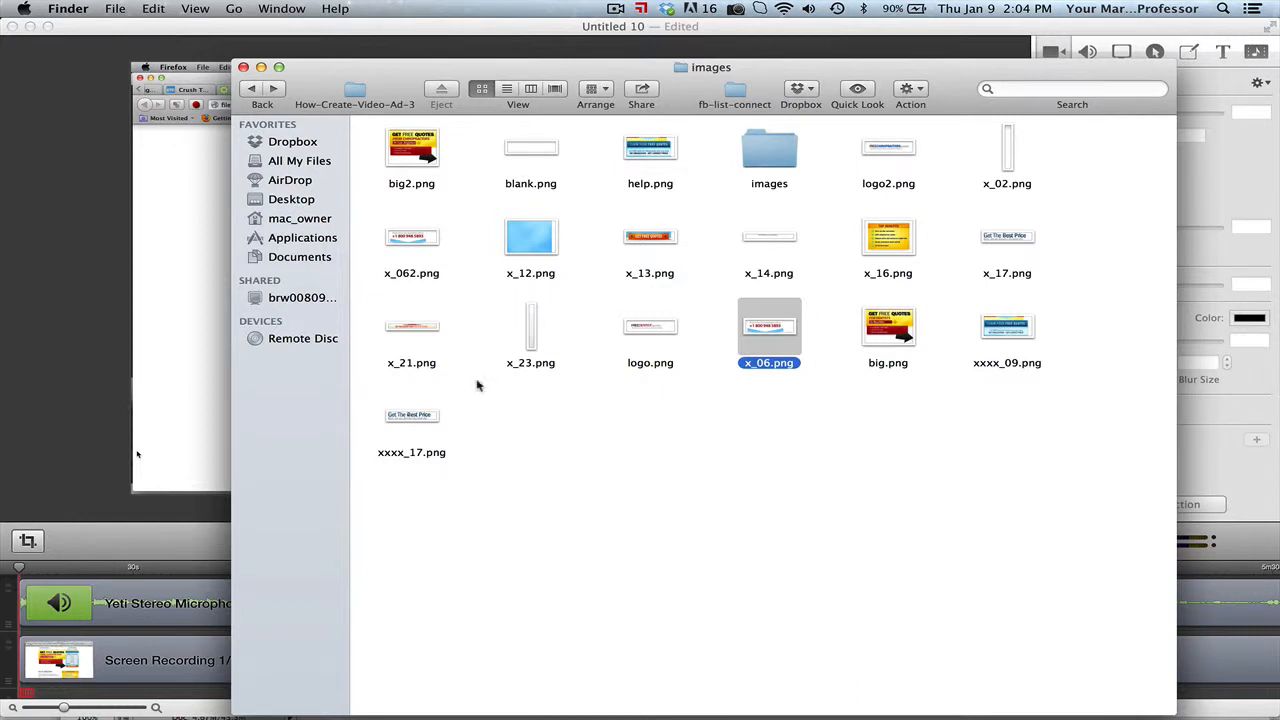
# Rename the old "Get The Best Price" image x_17.png as x_17-2.png through its file info
pyautogui.rightClick(1008, 272)
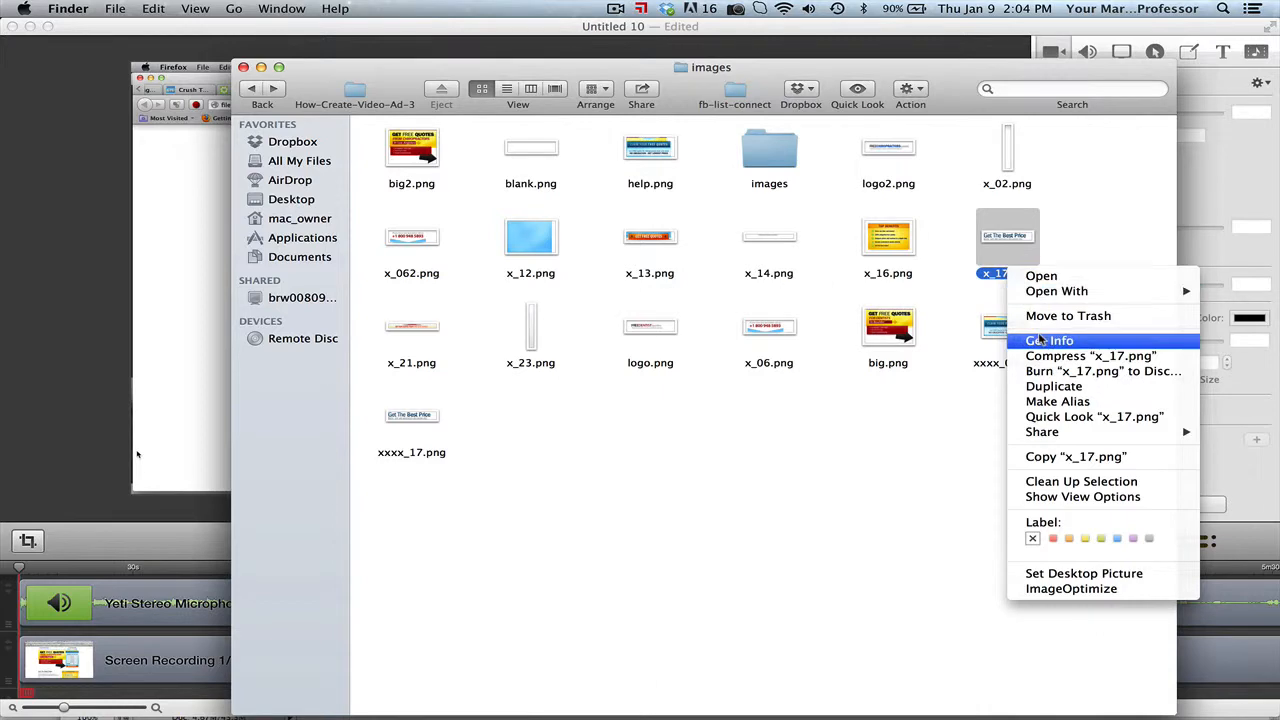
pyautogui.click(465, 321)
pyautogui.click(51, 408)
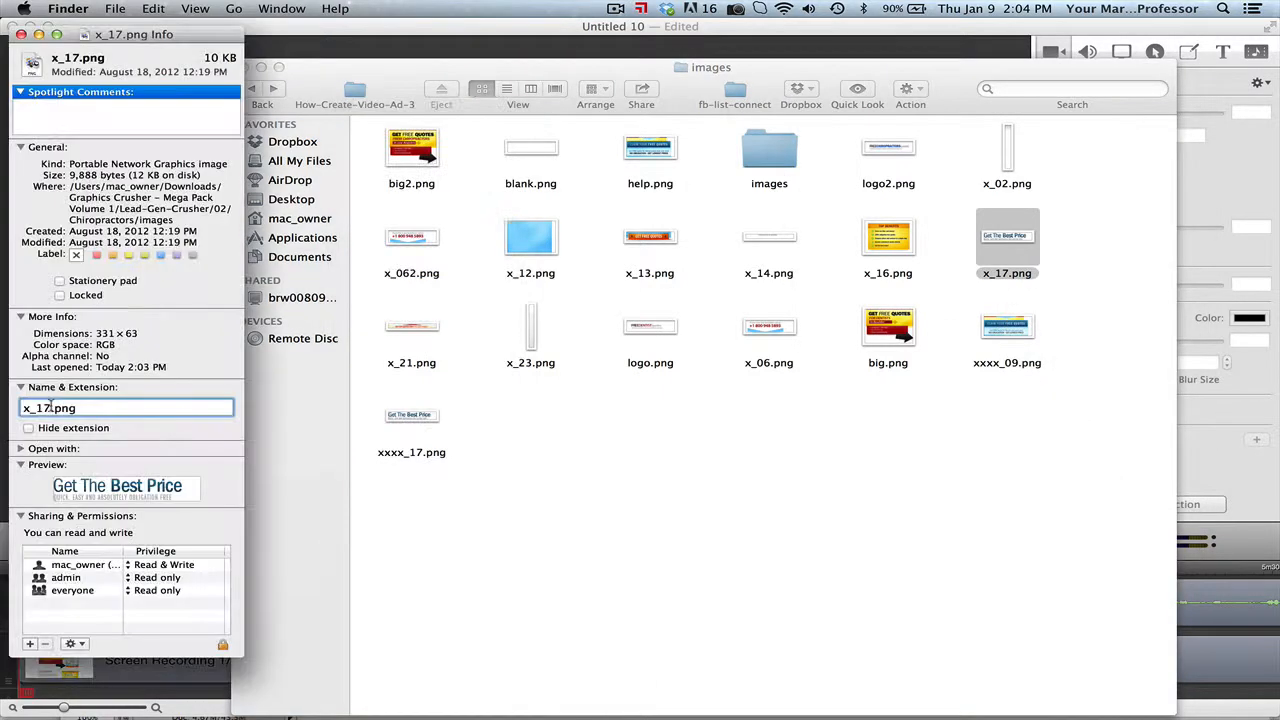
pyautogui.write('-2.png')
pyautogui.moveTo(51, 408); pyautogui.dragTo(22, 408)
pyautogui.press('super+w')
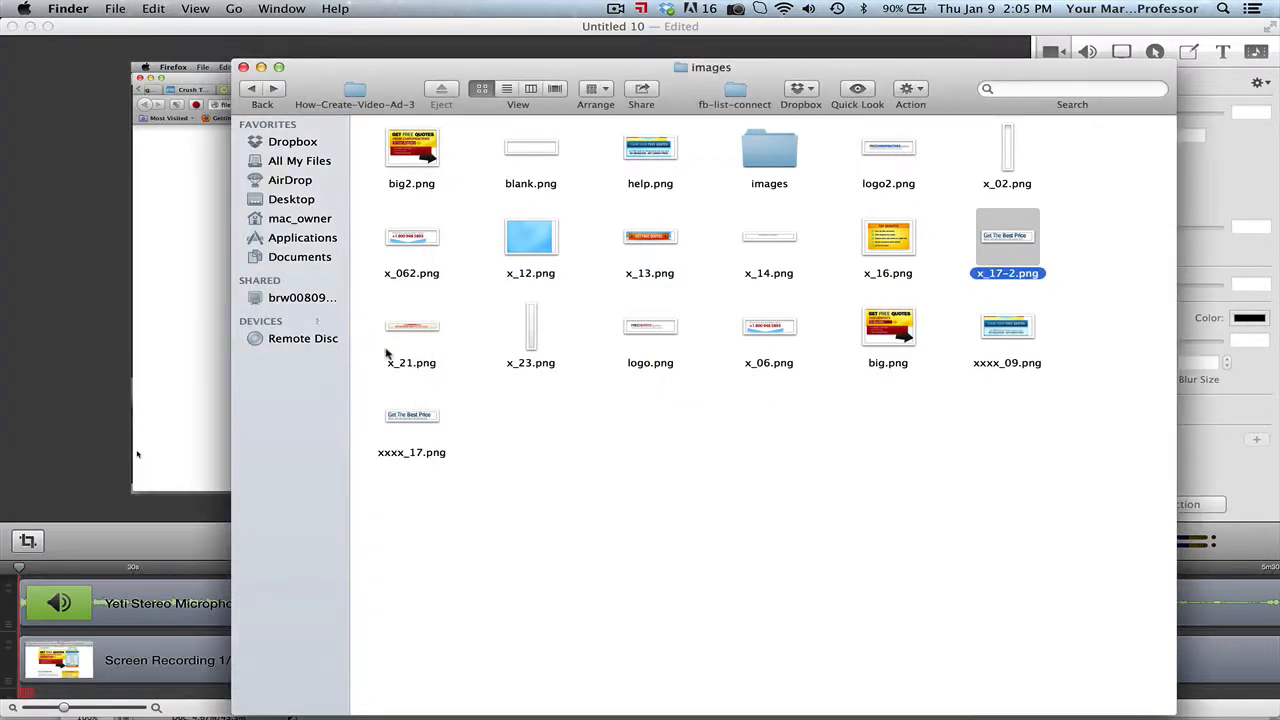
# Rename the new "Get The Best Price" image xxxx_17.png as x_17.png through its file info
pyautogui.rightClick(408, 418)
pyautogui.click(408, 418)
pyautogui.rightClick(408, 418)
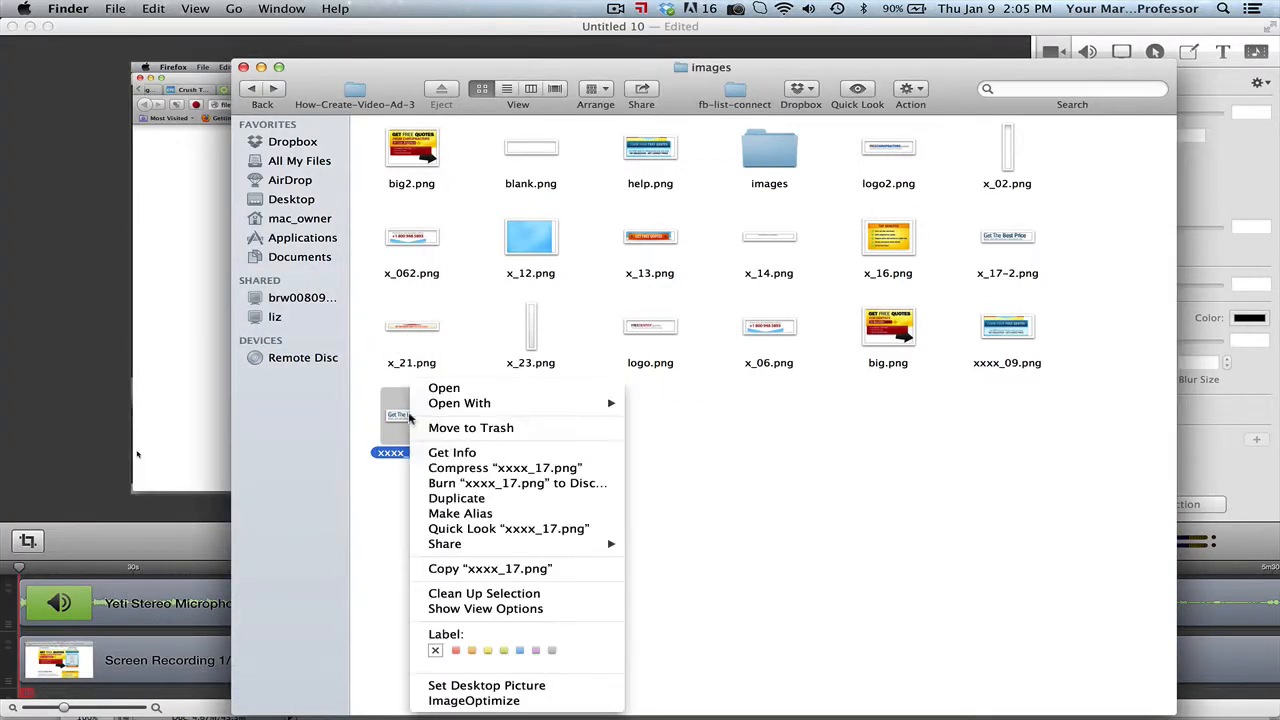
pyautogui.click(440, 452)
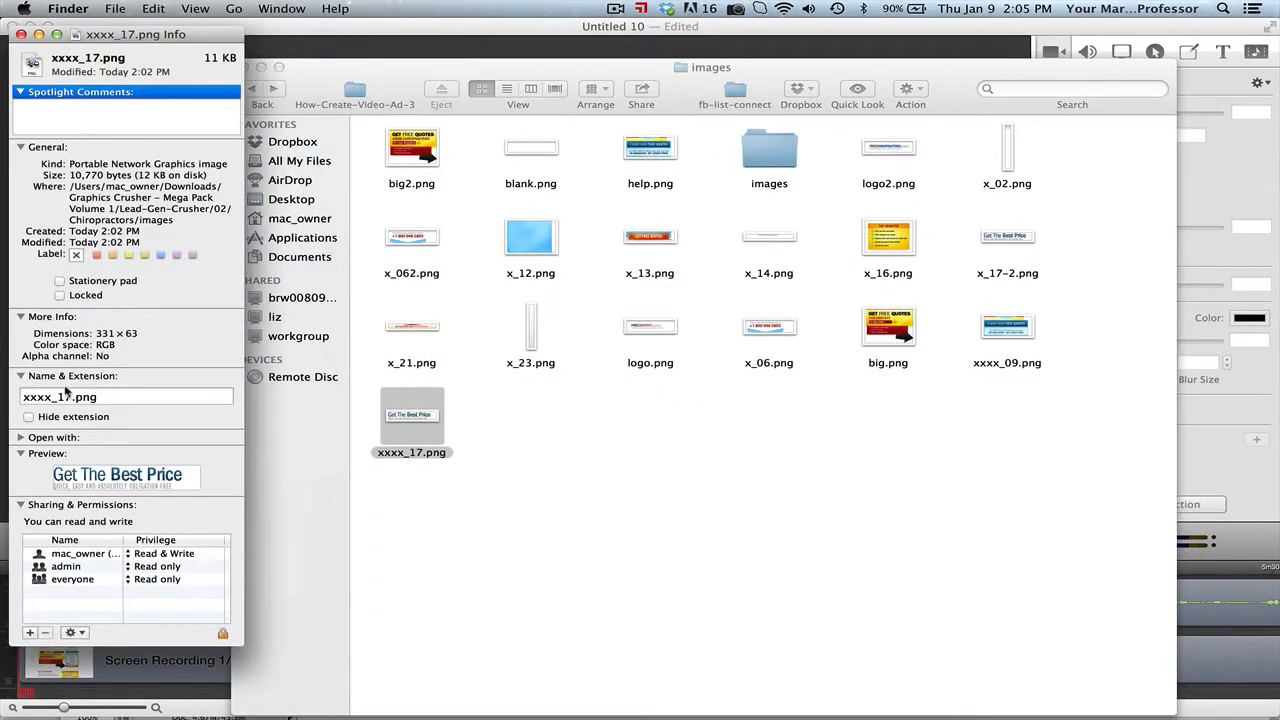
pyautogui.click(71, 396)
pyautogui.write('x_17')
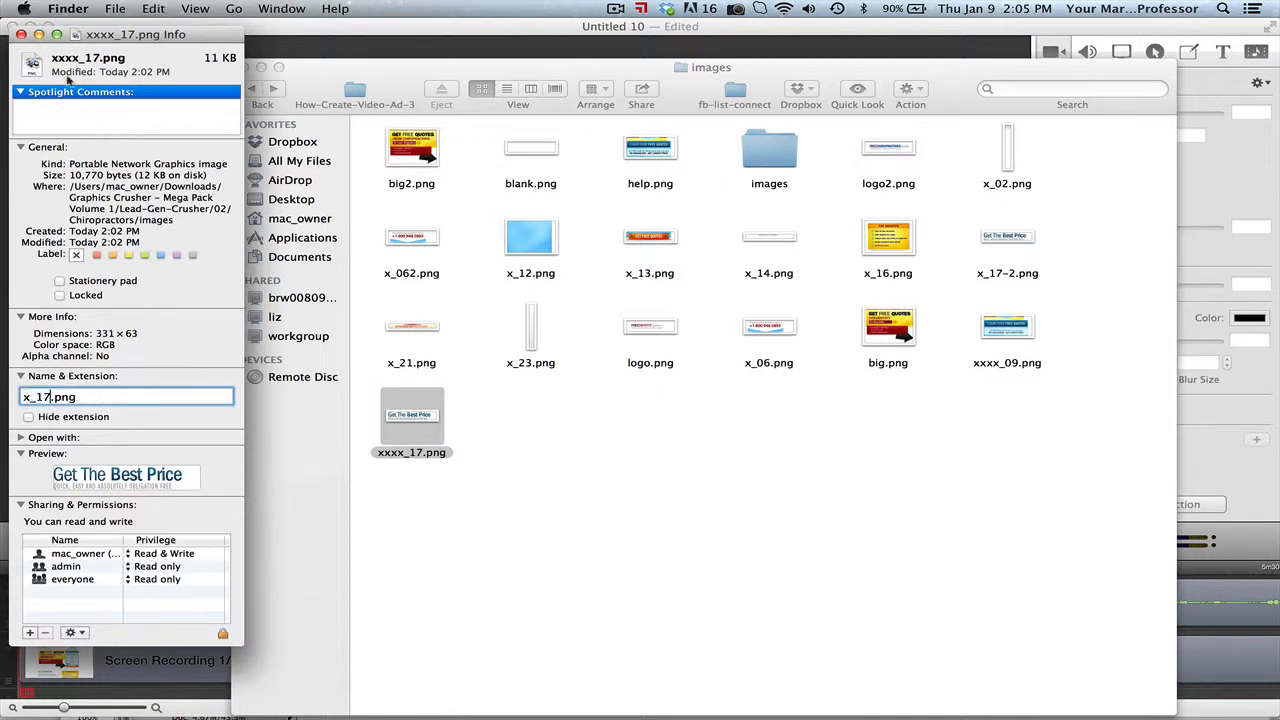
pyautogui.click(21, 34)
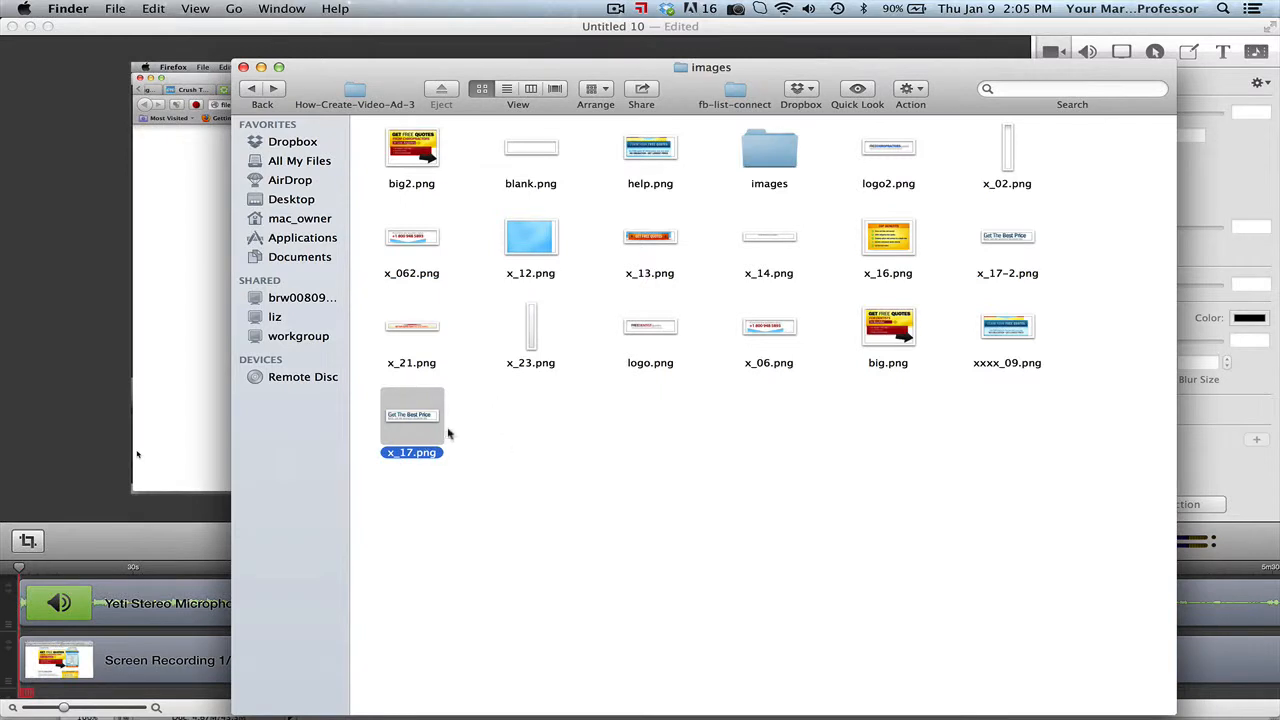
pyautogui.rightClick(483, 435)
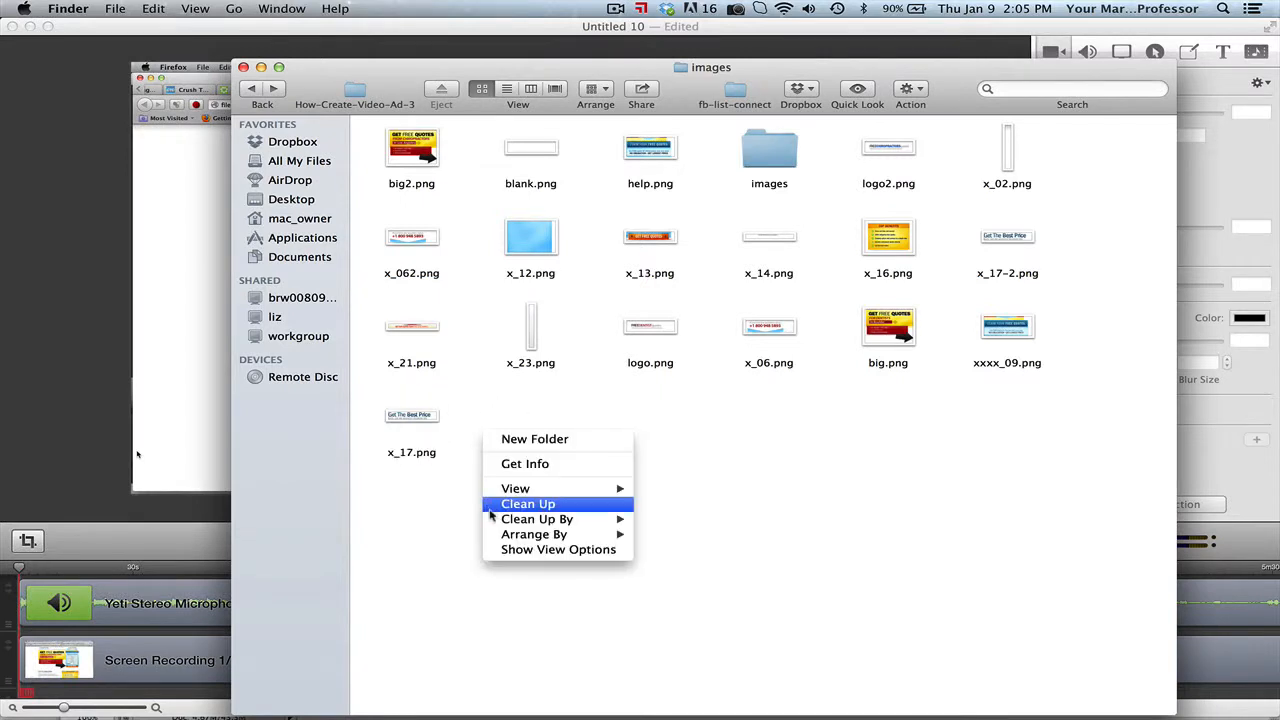
pyautogui.rightClick(465, 461)
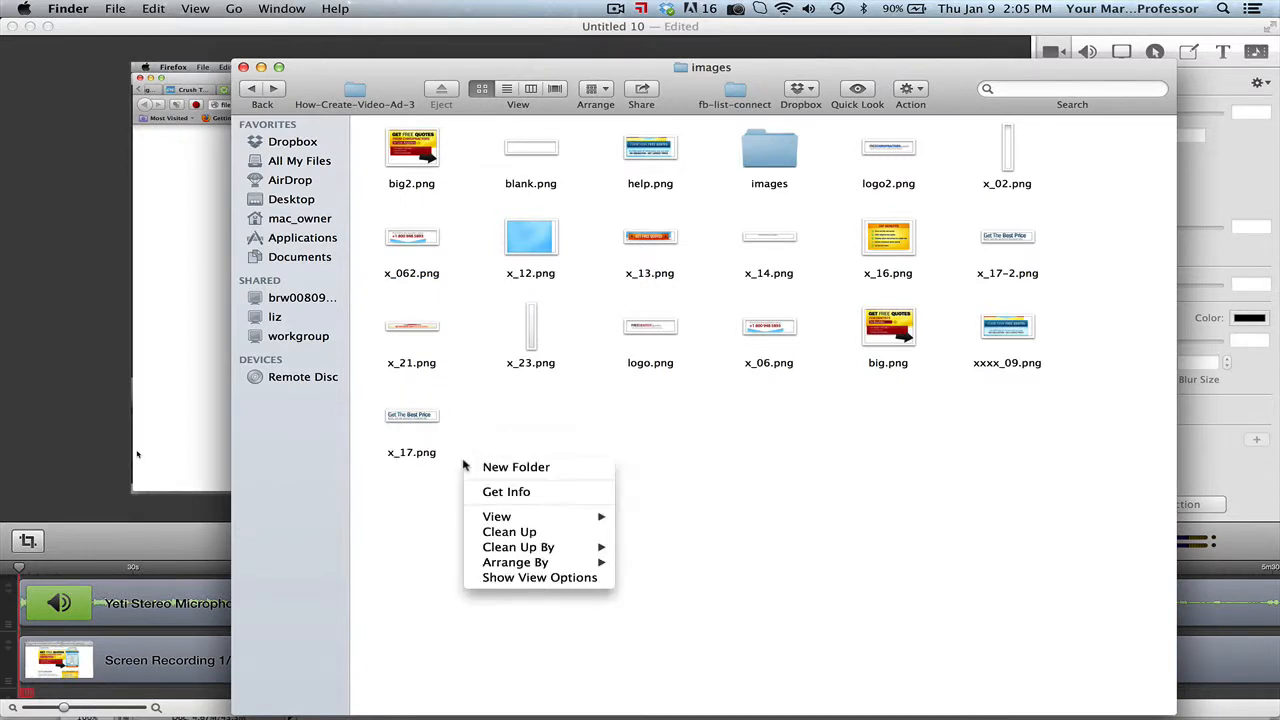
pyautogui.click(426, 508)
pyautogui.click(412, 423)
pyautogui.rightClick(413, 420)
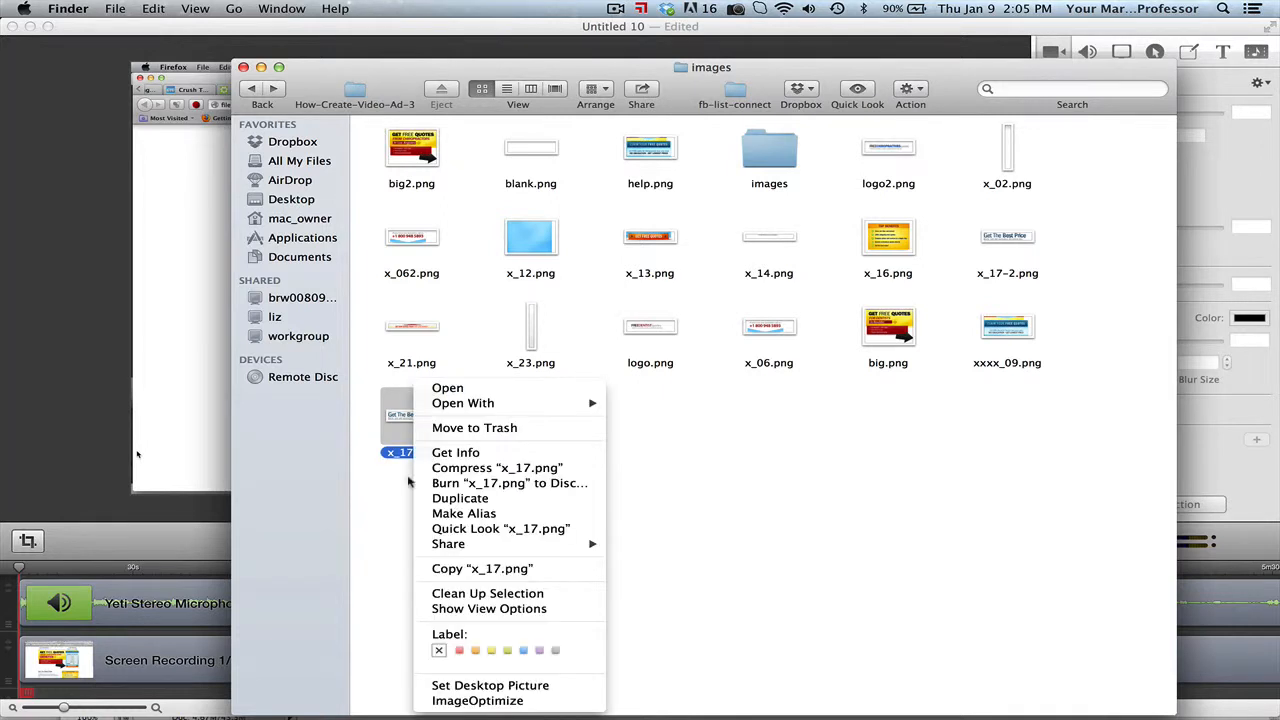
pyautogui.rightClick(715, 447)
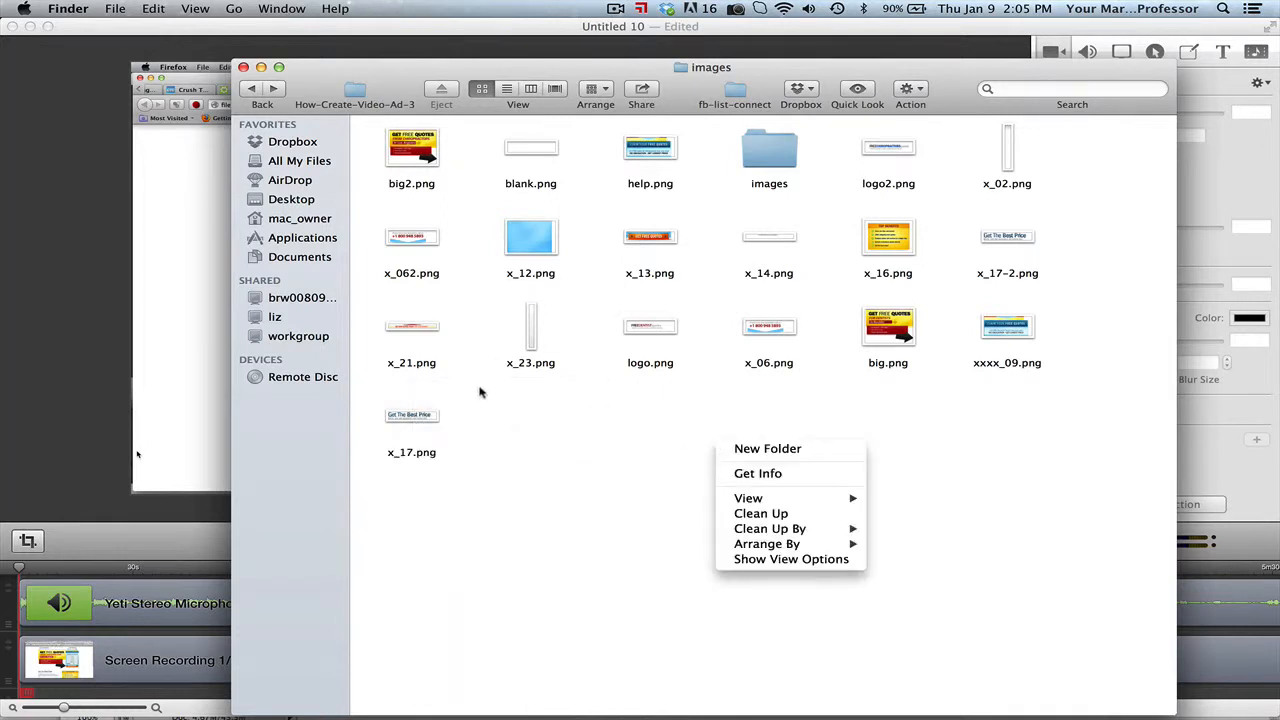
pyautogui.click(526, 391)
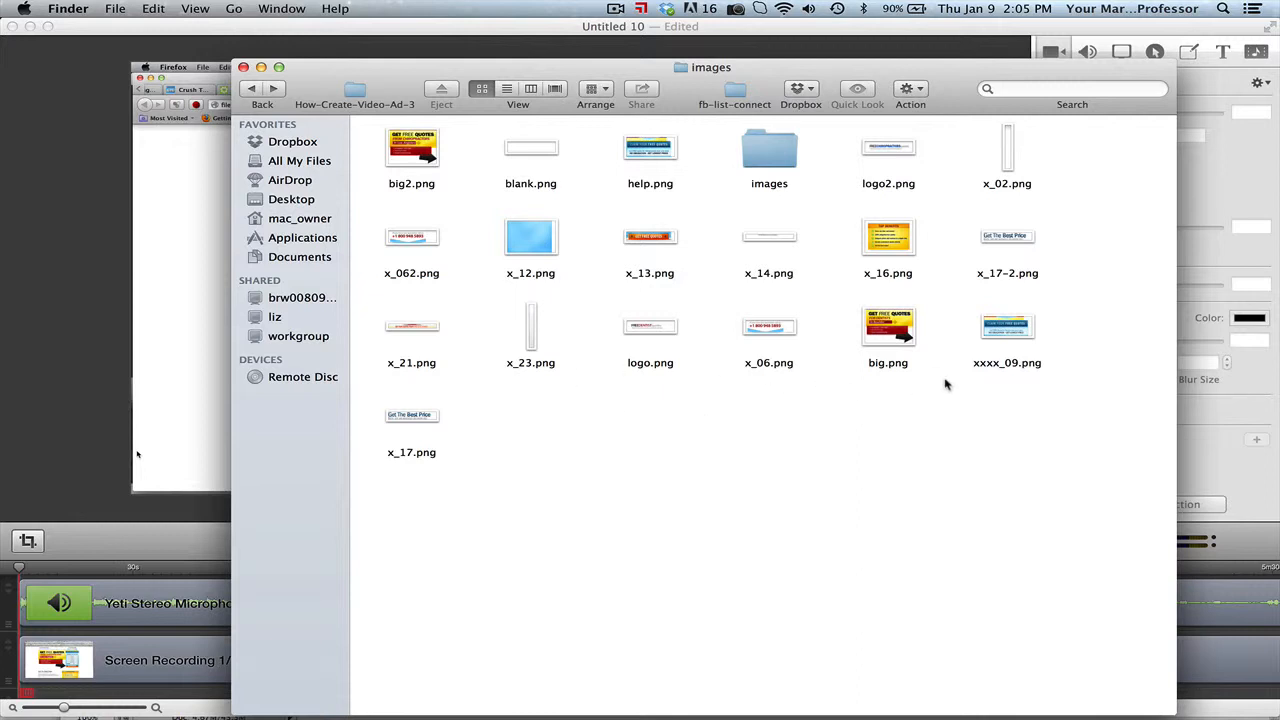
# Rename the old "Claim Your Free Quotes" image help.png as help-2.png through its file info
pyautogui.click(992, 335)
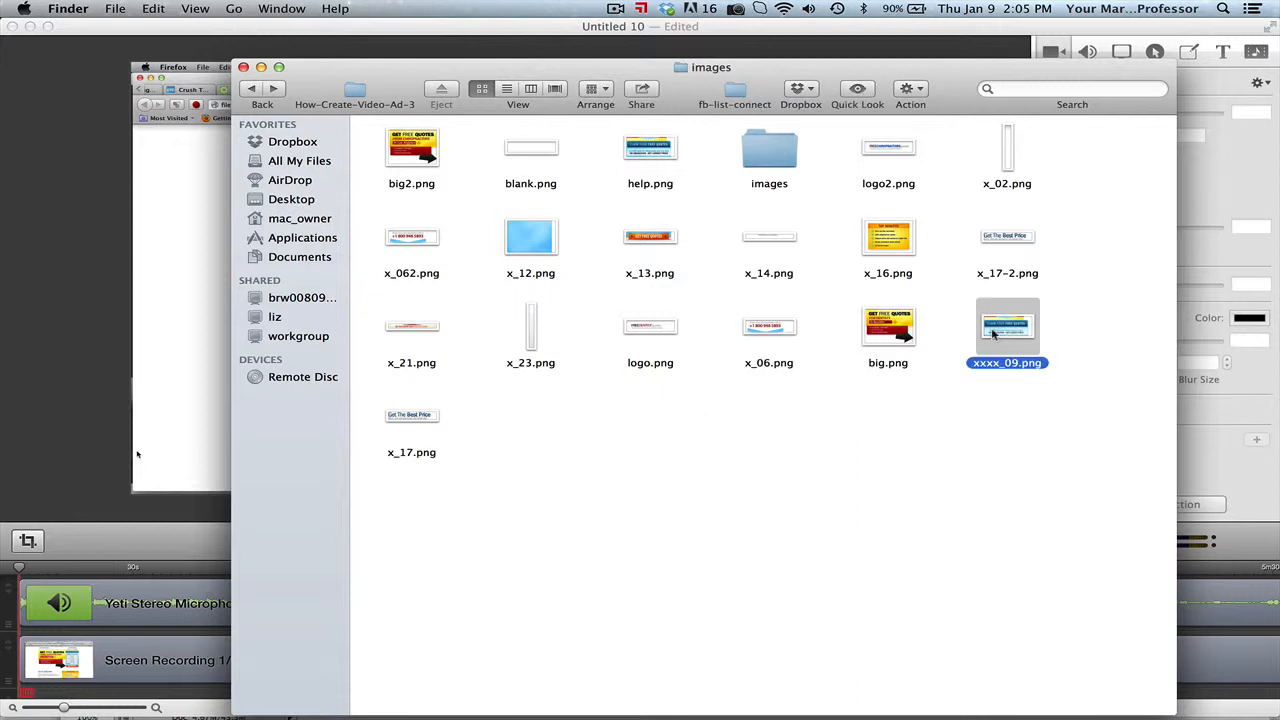
pyautogui.click(664, 158)
pyautogui.rightClick(664, 158)
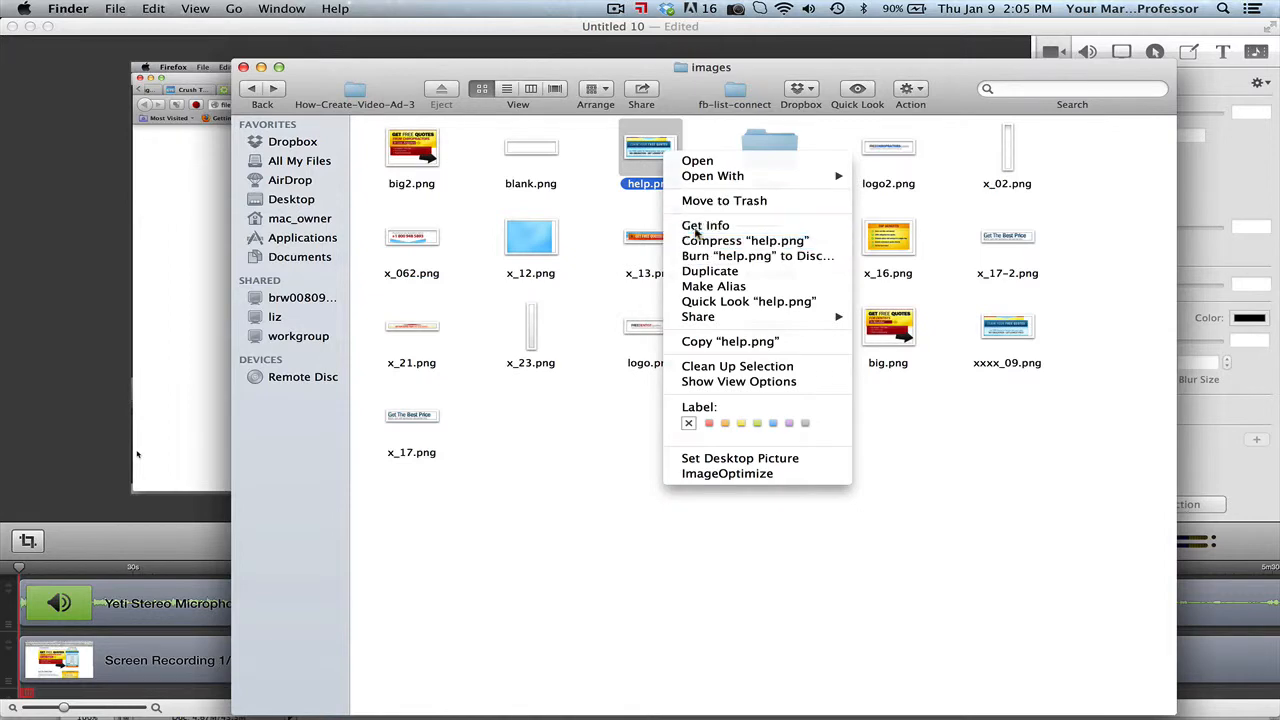
pyautogui.click(700, 224)
pyautogui.click(46, 399)
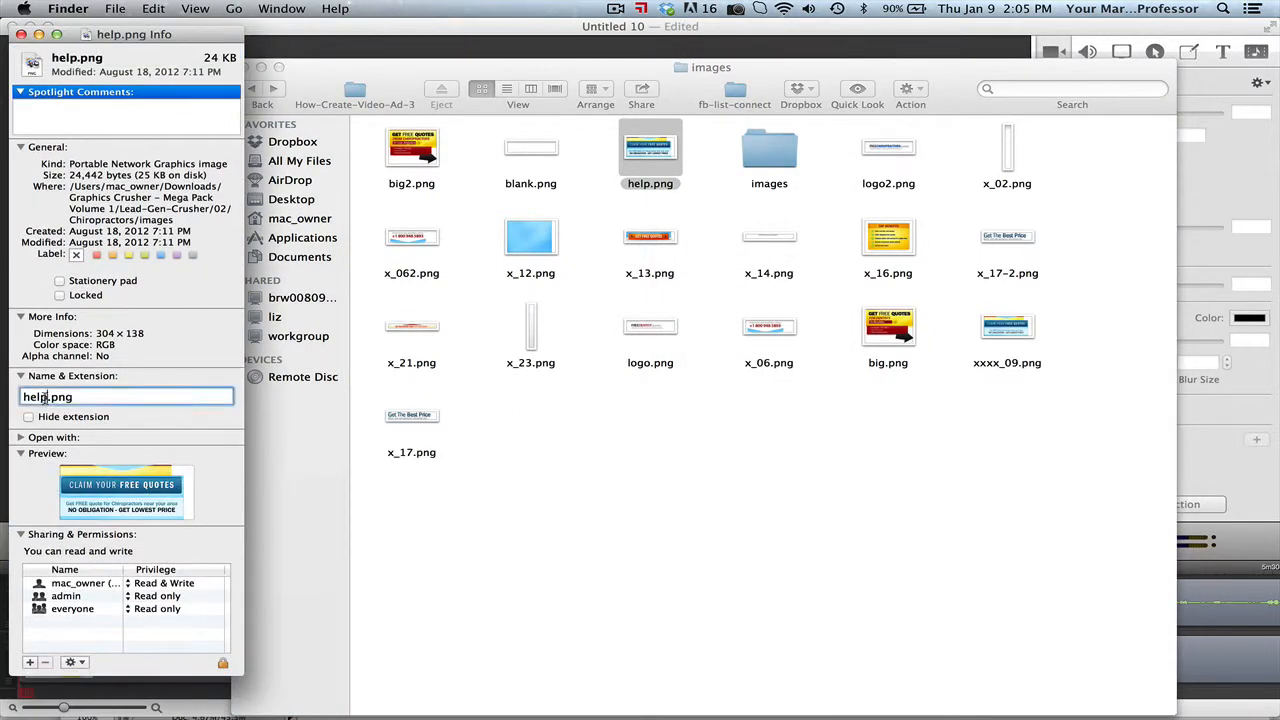
pyautogui.write('-2')
pyautogui.click(21, 34)
# Rename the new "Claim Your Free Quotes" image xxxx_09.png as help.png through its file info
pyautogui.click(1010, 340)
pyautogui.rightClick(1012, 342)
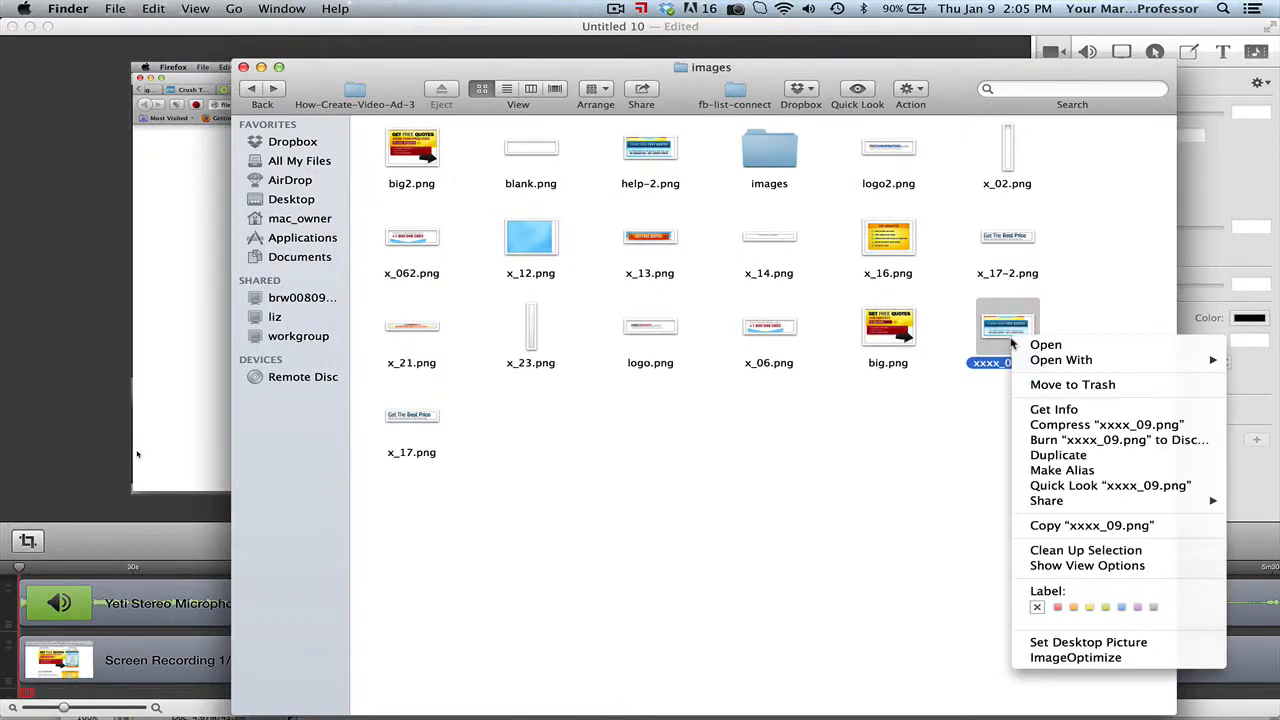
pyautogui.click(1042, 408)
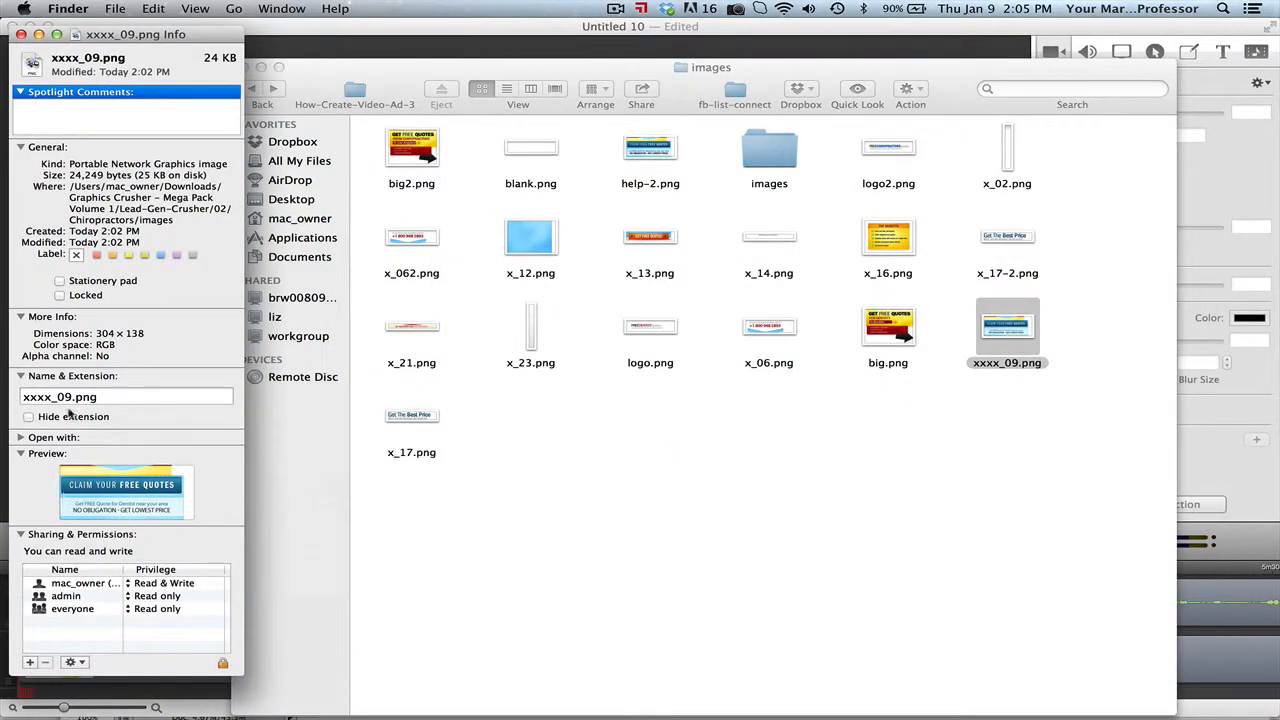
pyautogui.click(68, 398)
pyautogui.write('help')
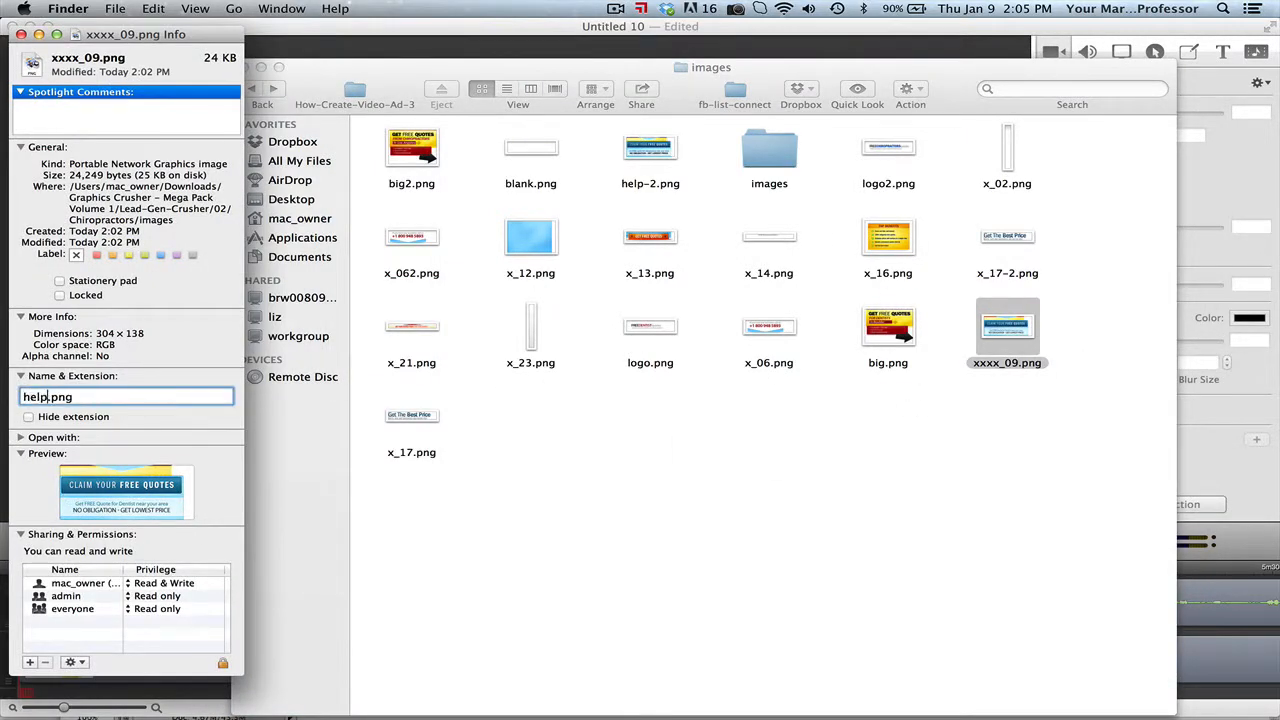
pyautogui.click(21, 34)
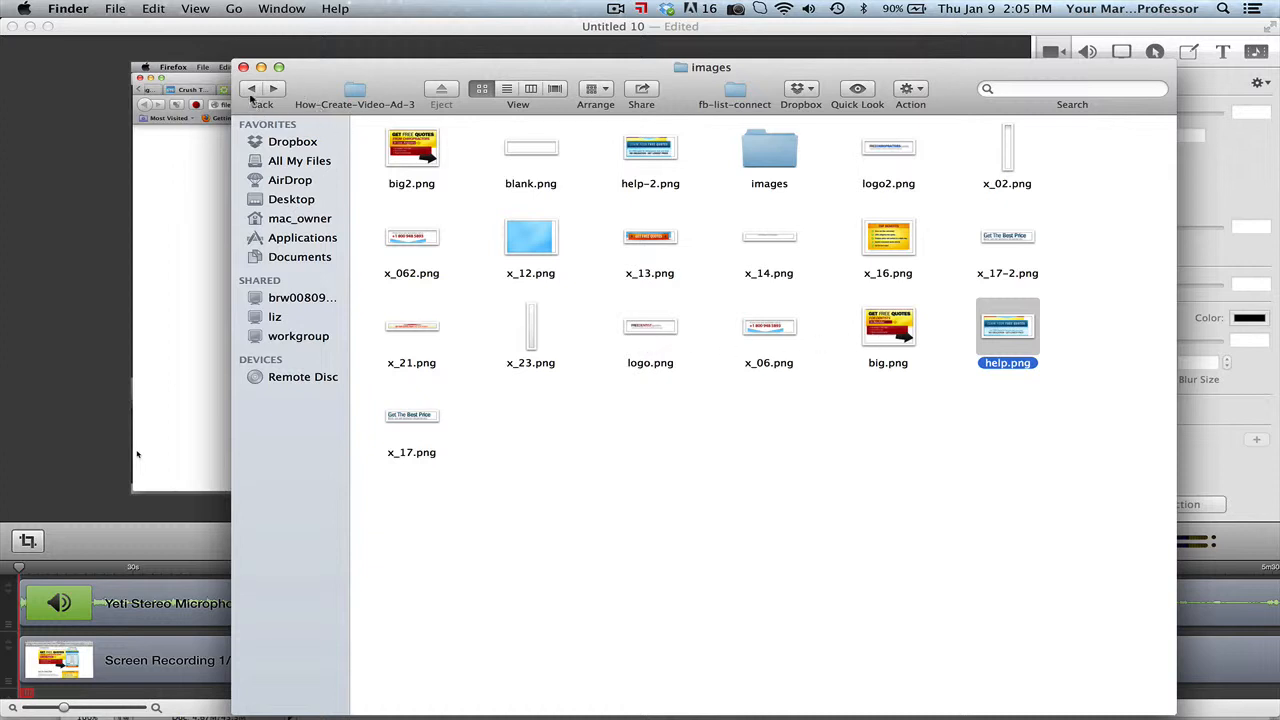
# Return to the Chiropractors folder and open 02.html in Firefox to review the page with the replaced images
pyautogui.click(252, 89)
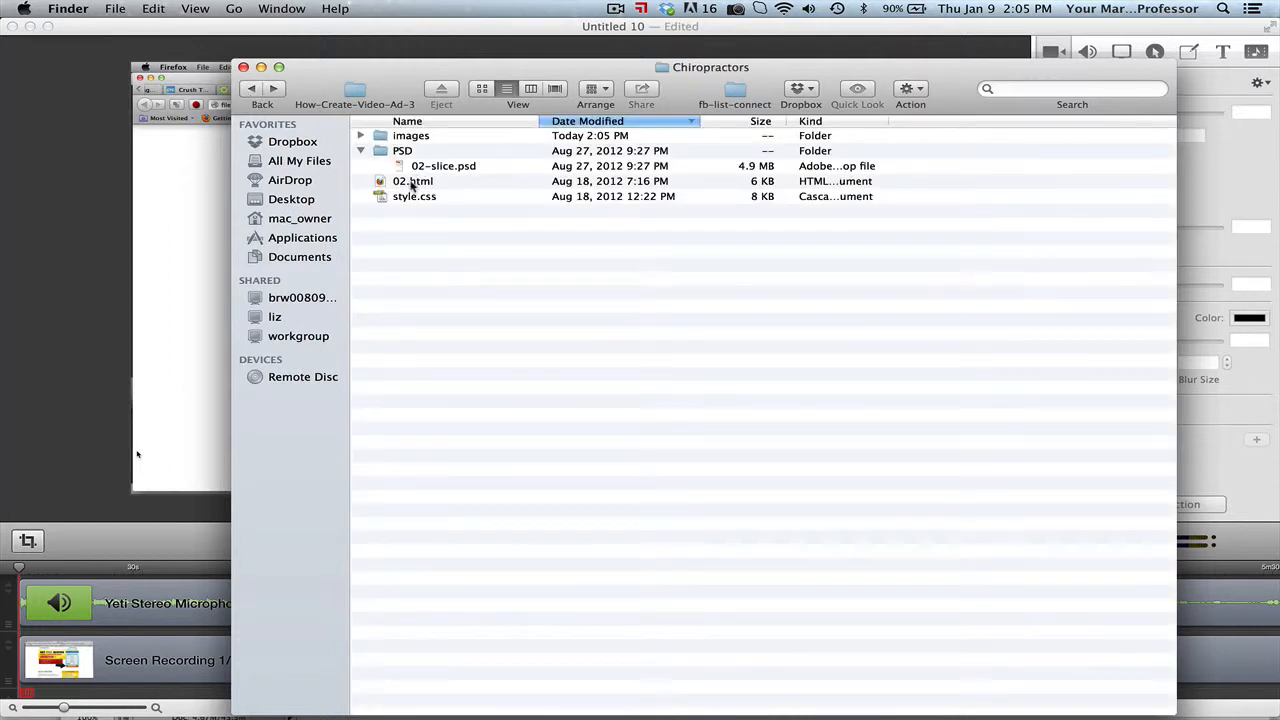
pyautogui.doubleClick(412, 182)
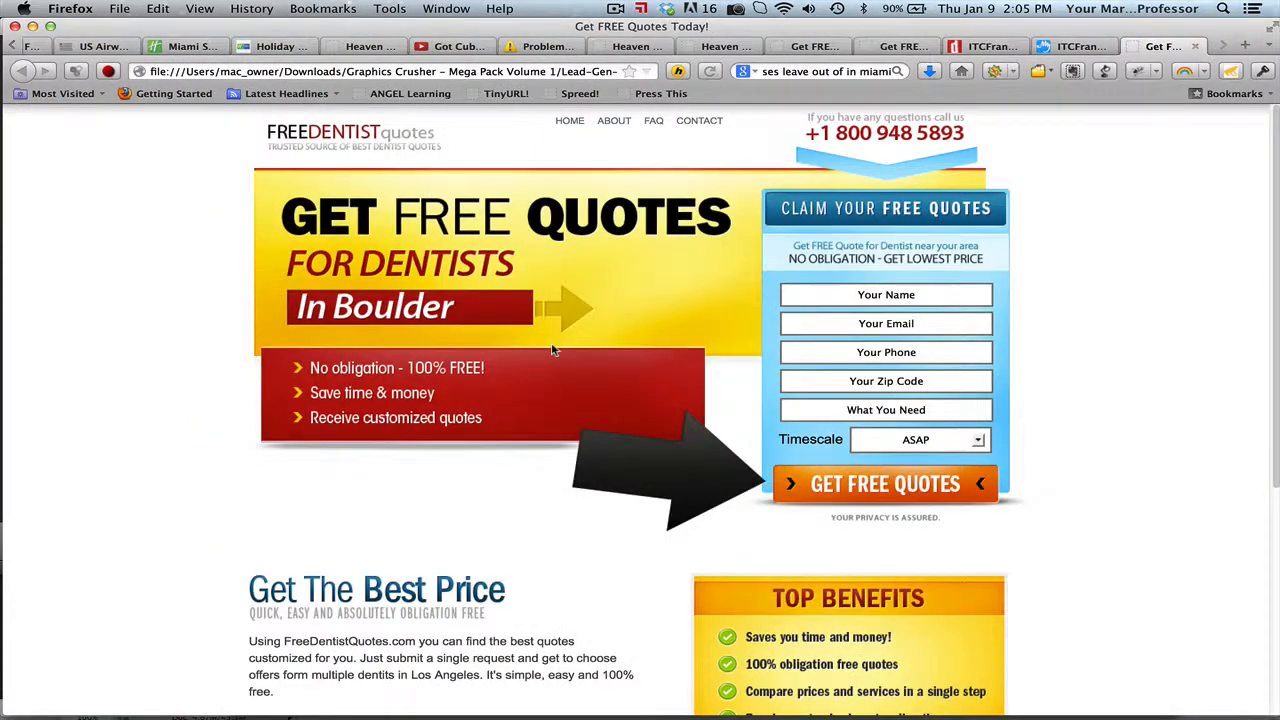
pyautogui.scroll(-1, 553, 350)
pyautogui.scroll(1, 435, 247)
pyautogui.scroll(-1, 629, 505)
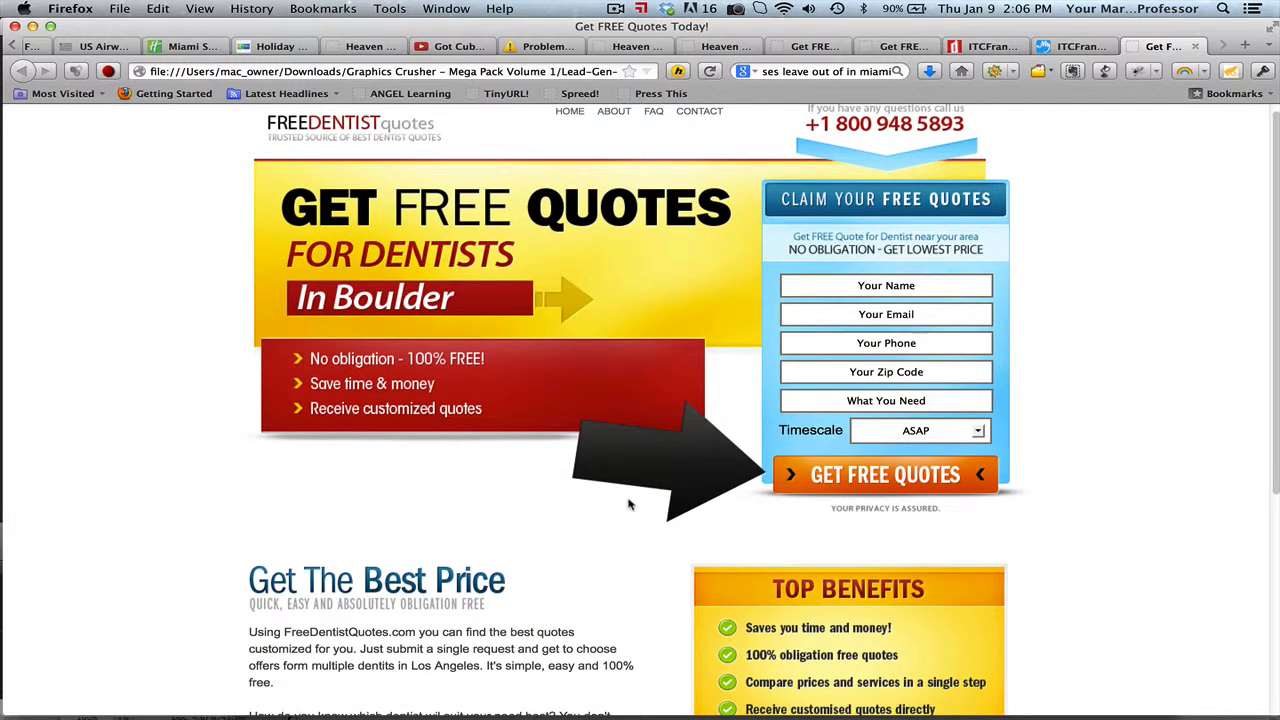